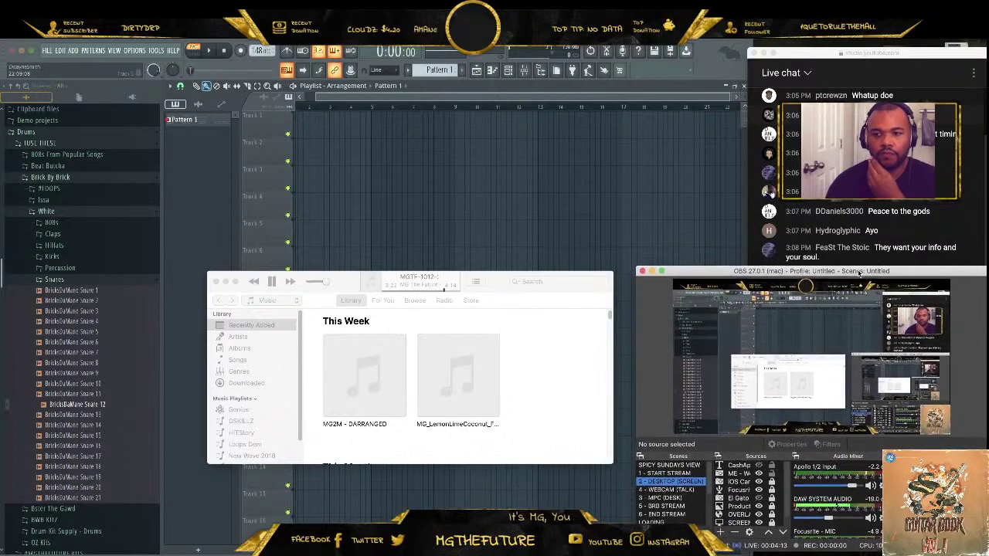
- Switch to iTunes, pause the playing track and close the iTunes window
click(738, 62)
key(super+Tab)
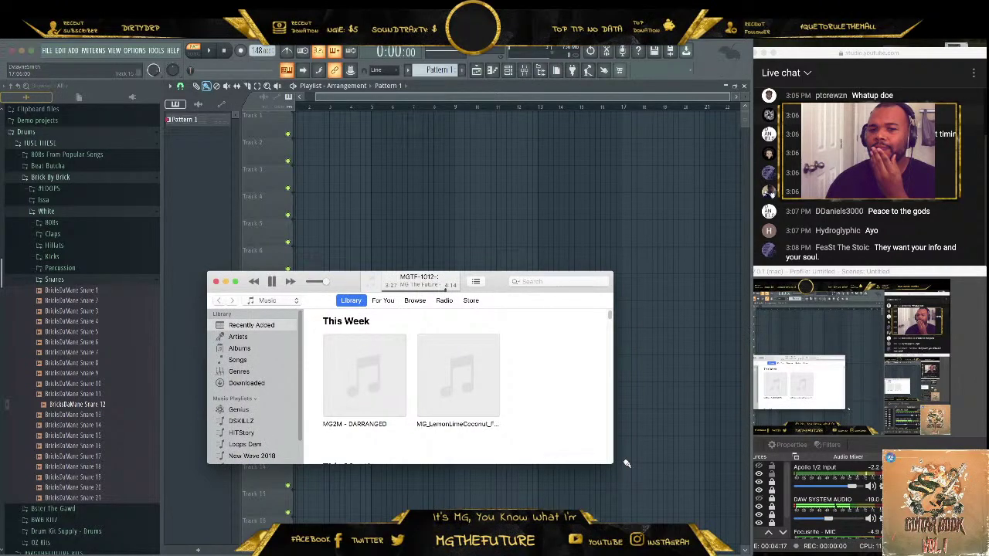
click(272, 283)
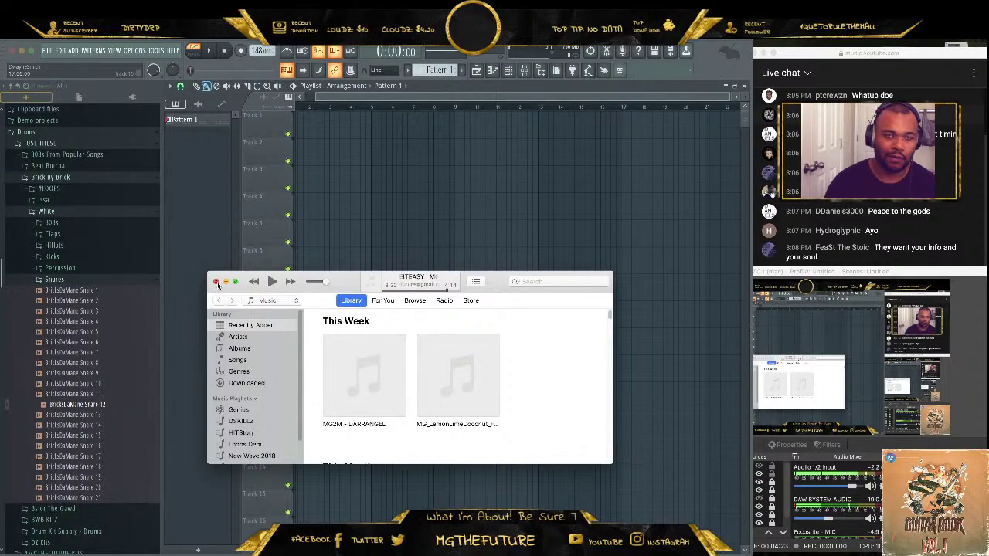
click(216, 282)
- Bring the live chat window to the front and extend its height downward
click(902, 342)
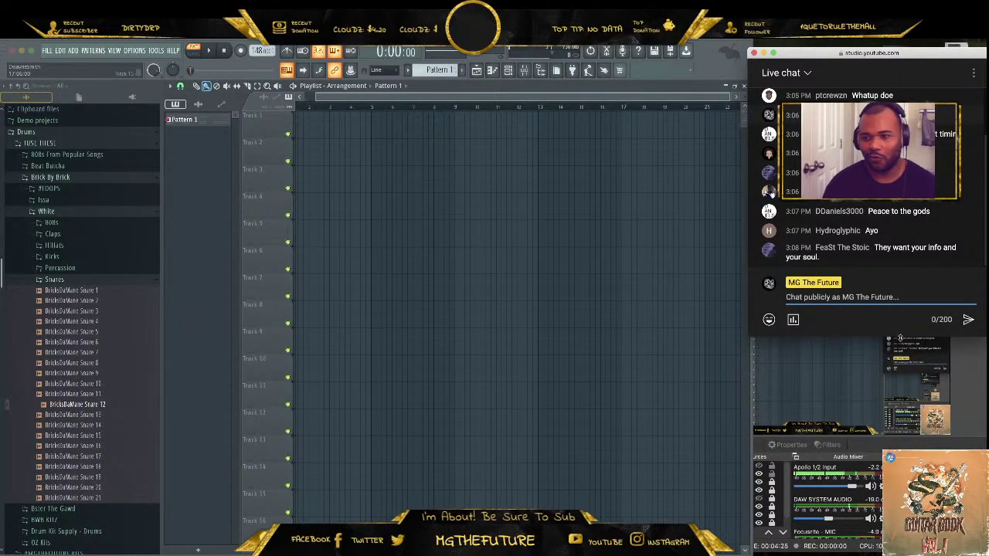
drag(896, 336, 903, 437)
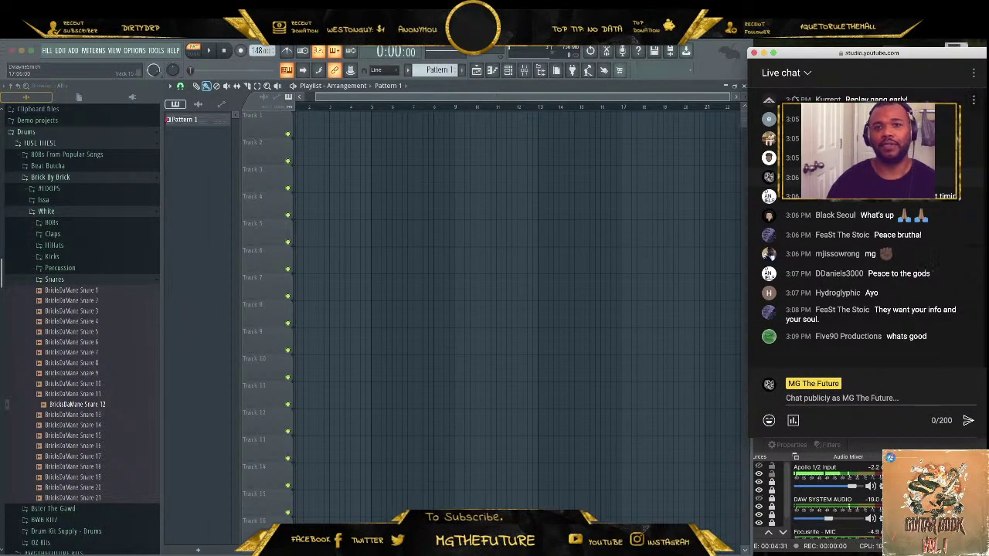
- Show the Channel rack and dismiss the non-responsive iTunes alert
click(508, 70)
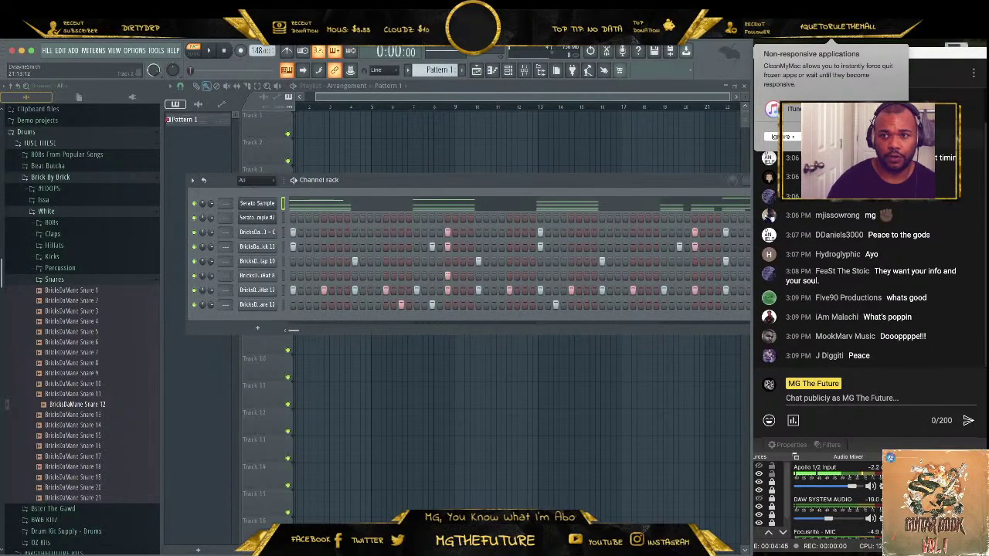
click(787, 136)
click(796, 161)
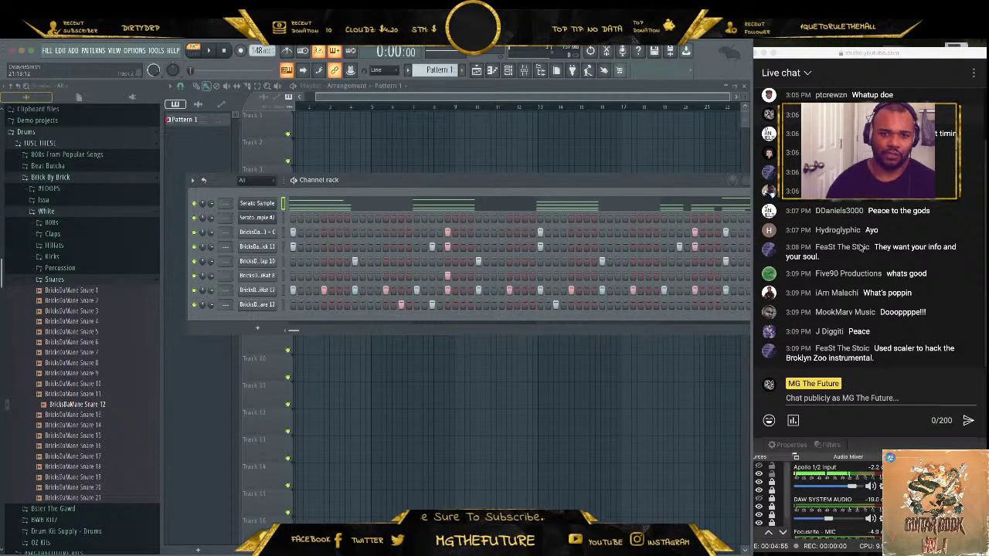
- Open the second Serato Sample channel and audition its slices, including pads 1, 6 and 10
click(270, 220)
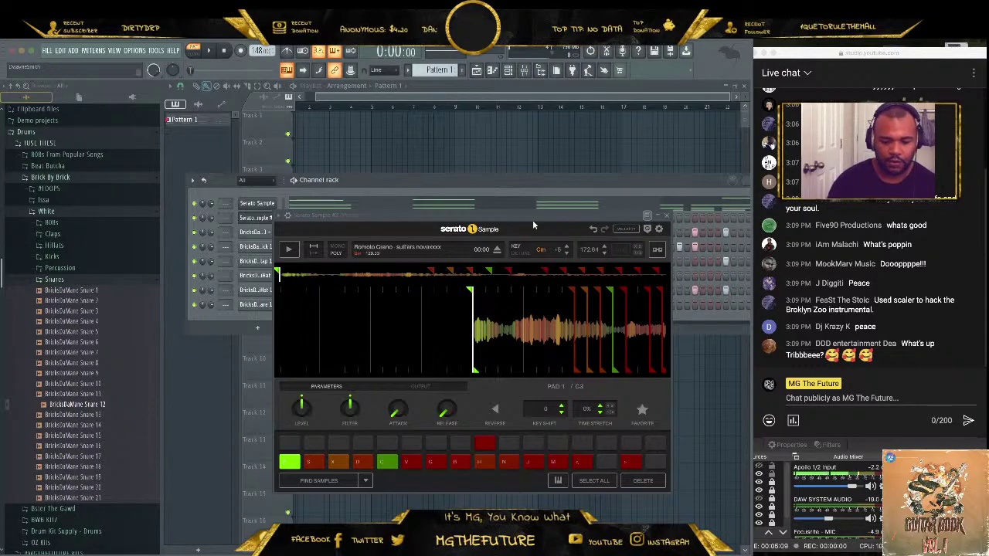
key(n)
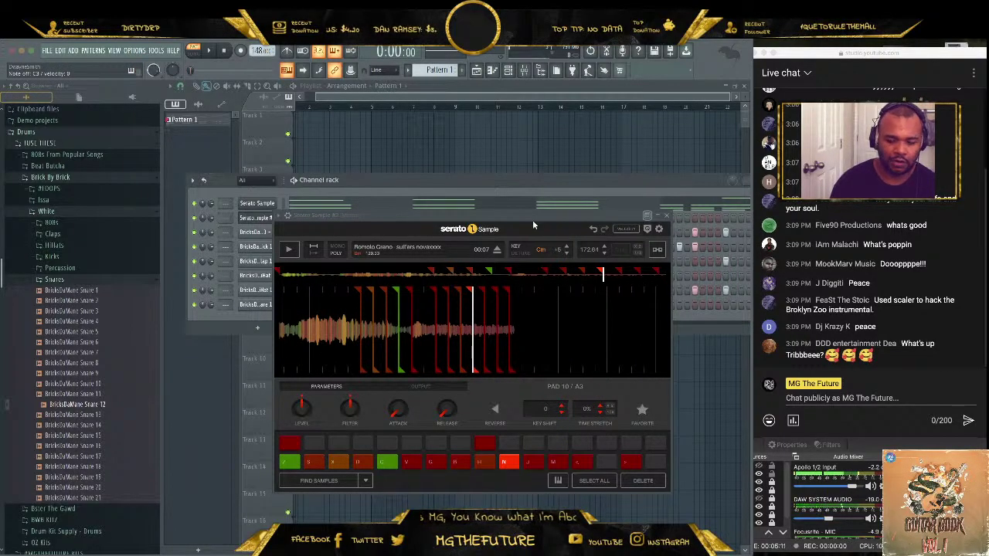
key(period)
key(n)
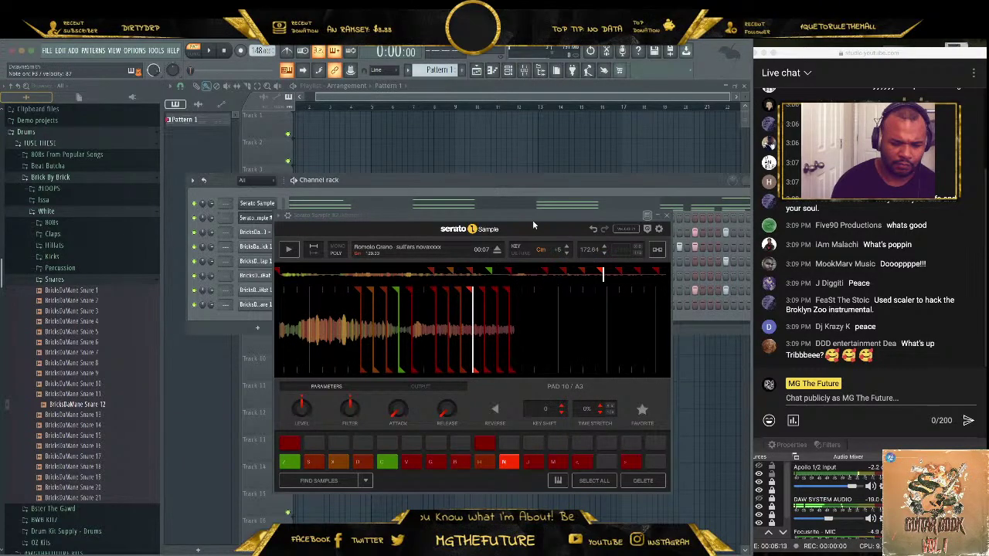
key(v)
key(z)
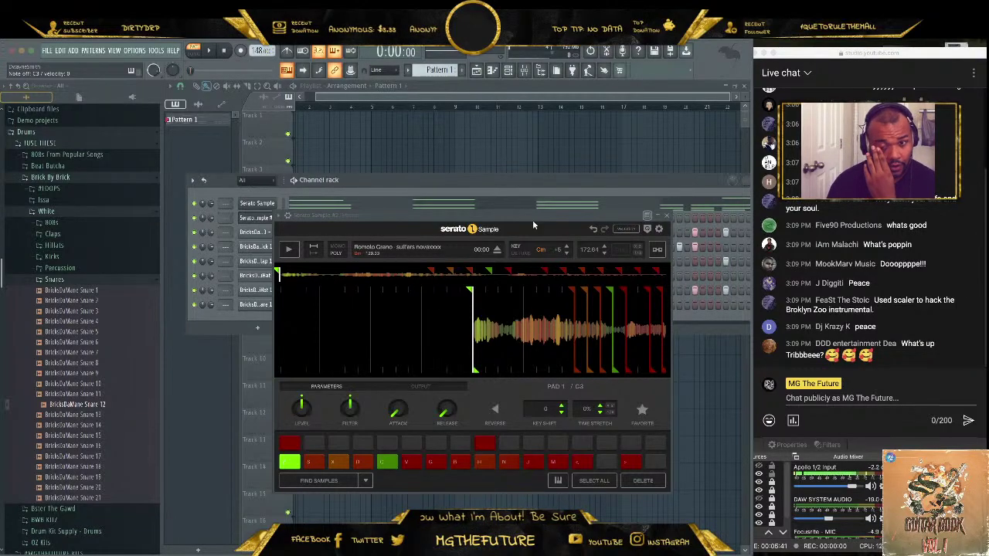
key(z)
click(658, 249)
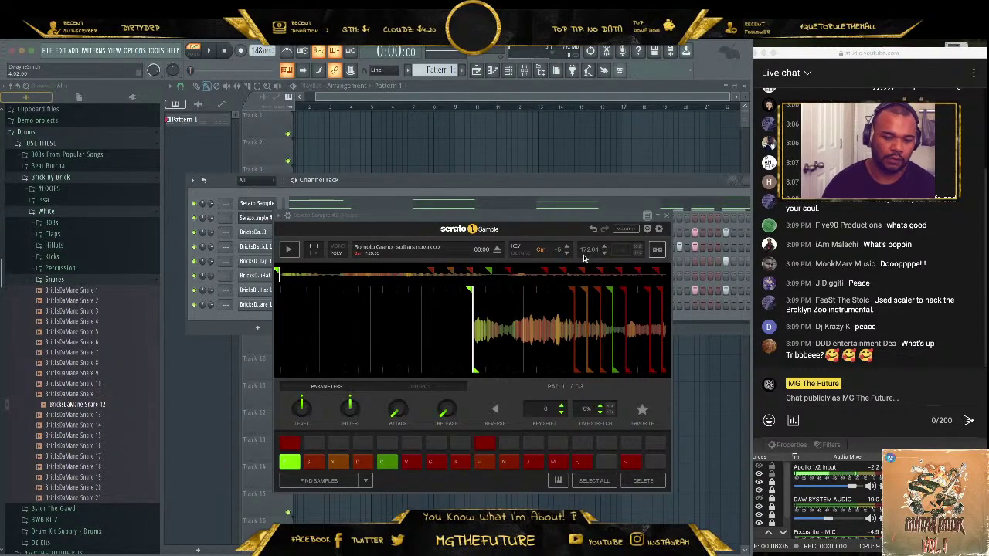
key(z)
key(v)
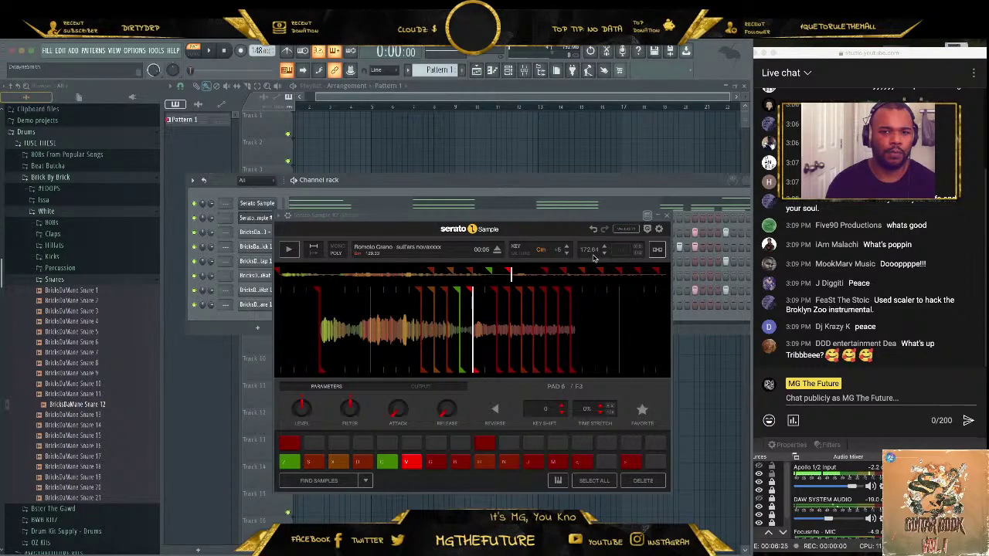
- Inspect the sample's beat grid around the start of pad 1, then leave the grid editor
click(313, 366)
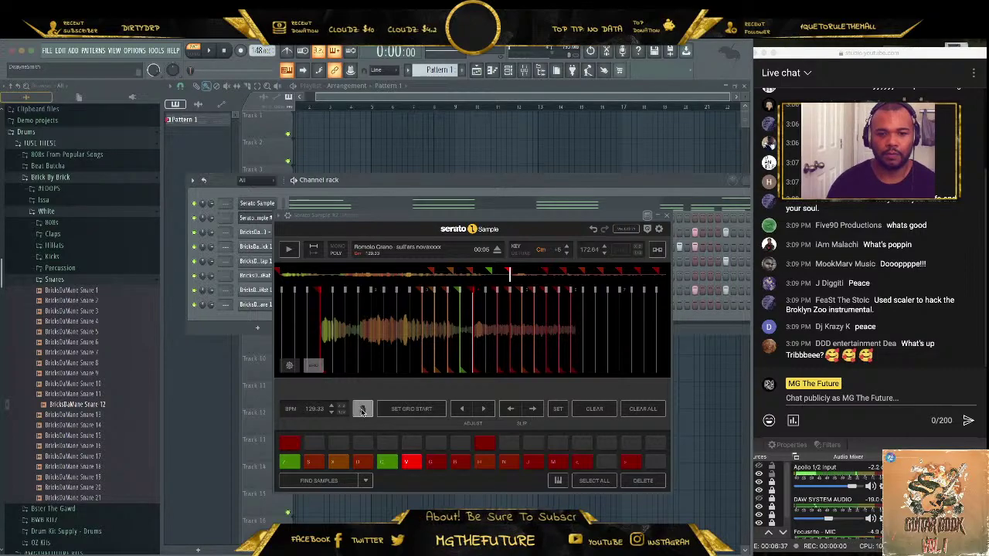
key(z)
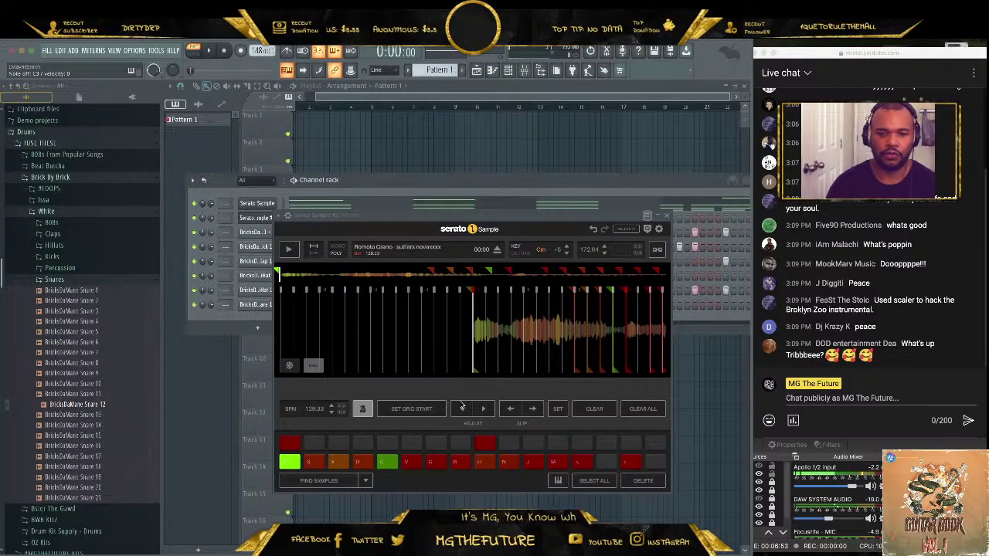
scroll(486, 320, up, 5)
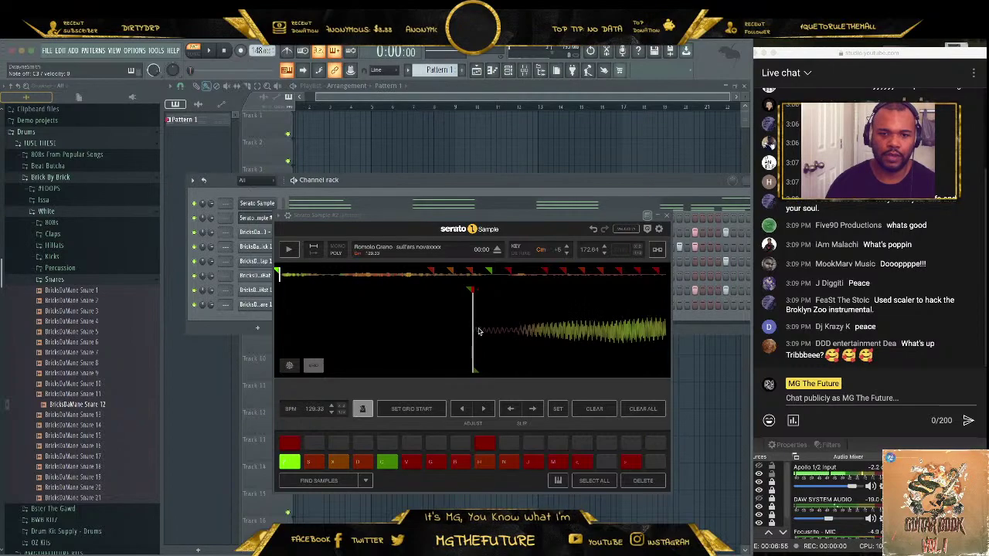
scroll(479, 331, down, 7)
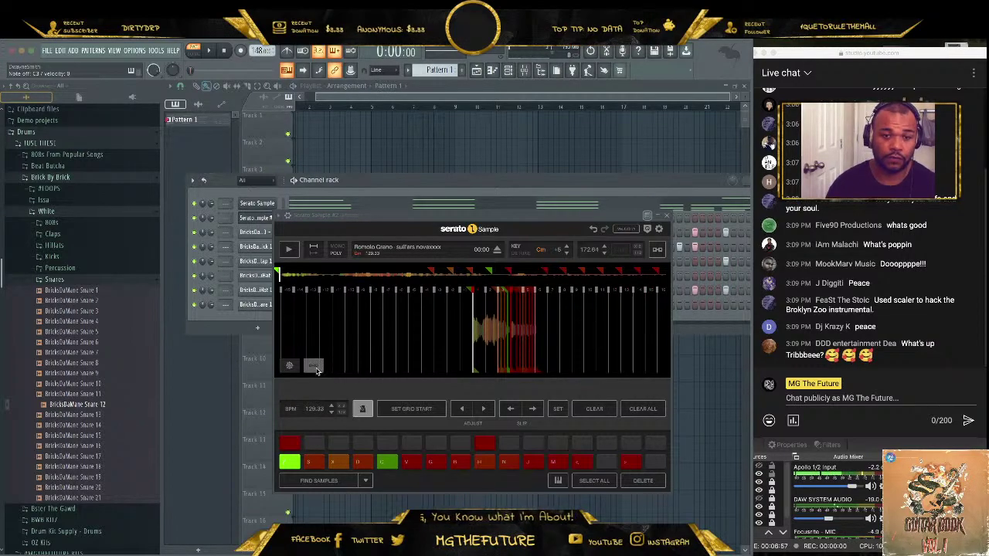
click(316, 366)
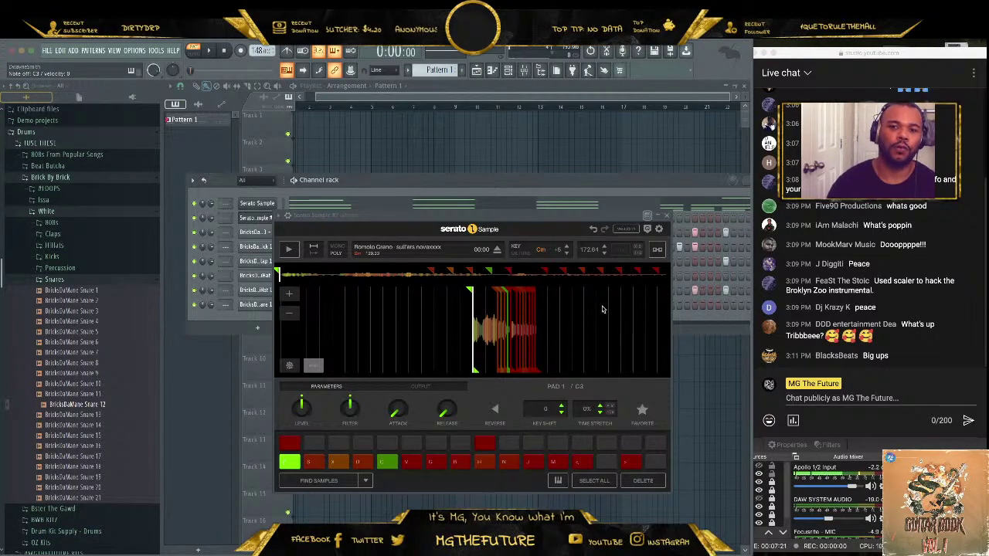
- Sync the second Serato Sample to the project tempo and audition pad 1
click(658, 251)
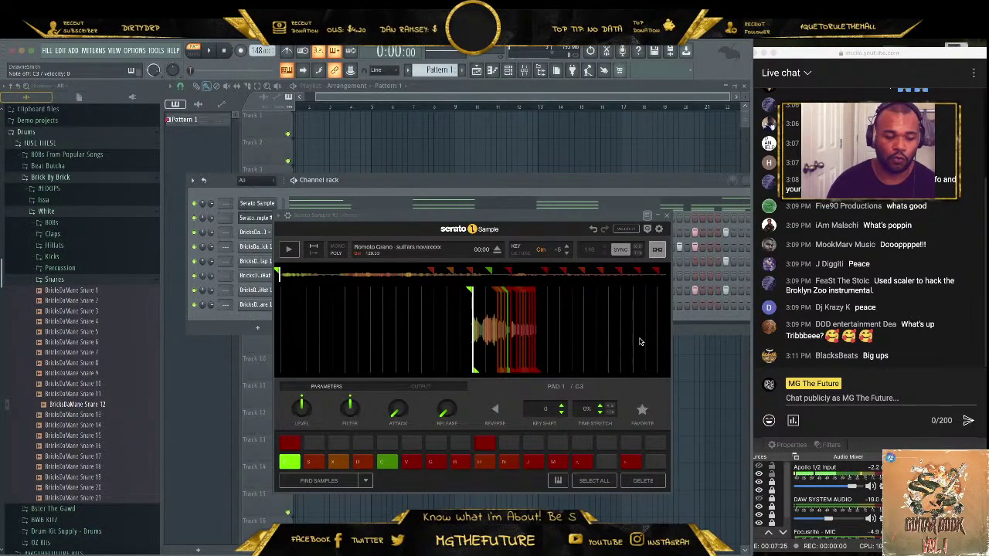
scroll(640, 333, up, 3)
scroll(639, 333, down, 3)
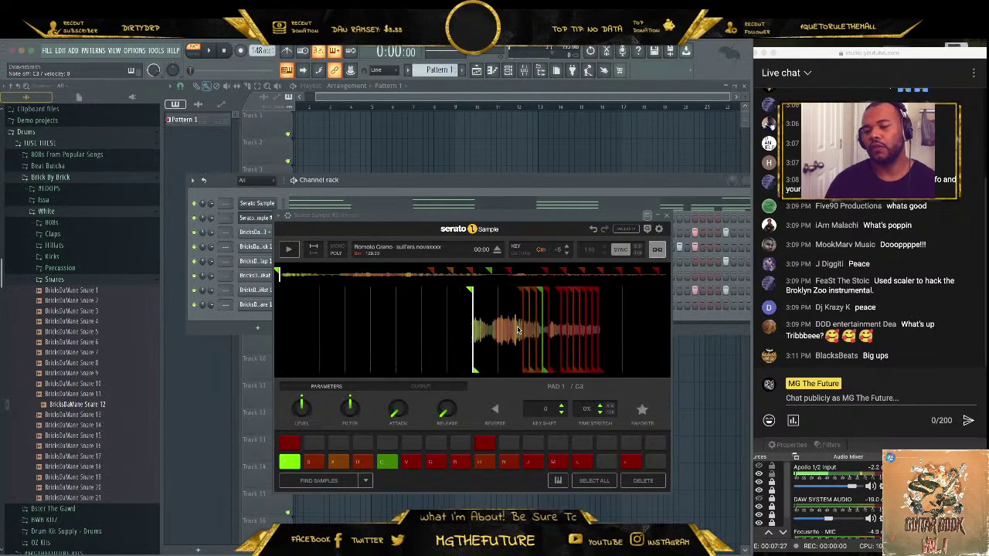
key(z)
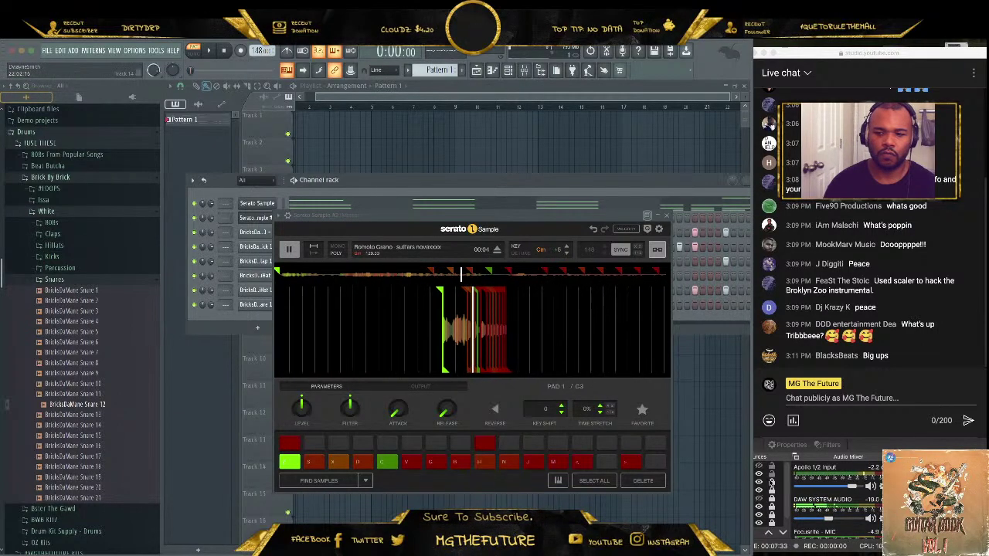
- Switch to OBS, raise the DAW System Audio level to about -2.8 dB, and bring the live chat back to the front
click(848, 524)
drag(848, 522, 850, 522)
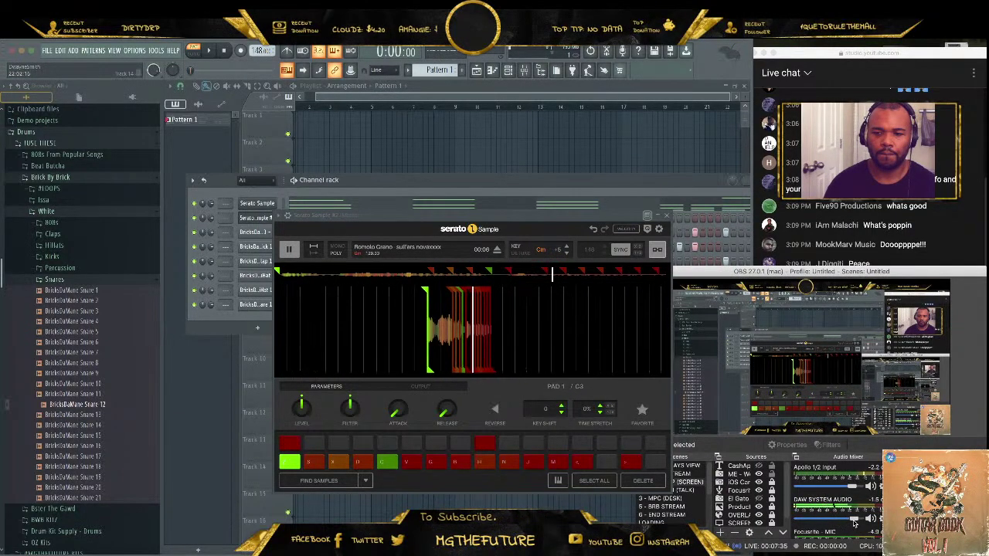
click(767, 126)
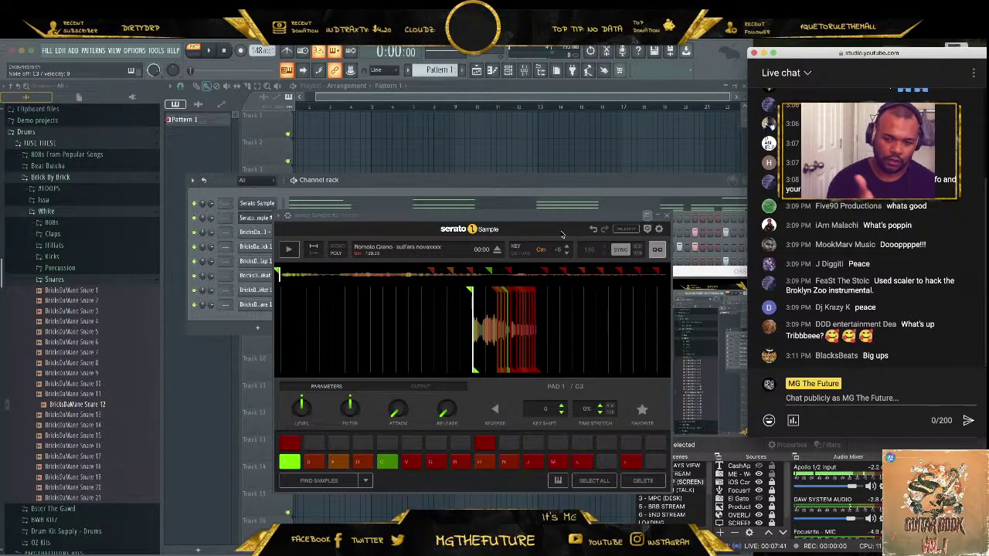
- Replace the second Serato Sample window with the first one, move it over the Channel rack and audition its keyboard-mode slice
click(667, 215)
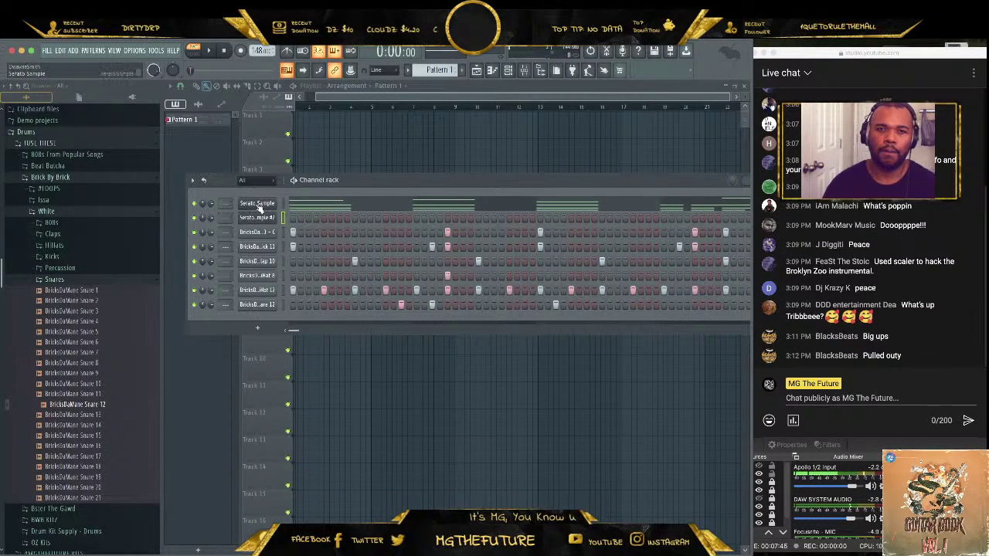
click(257, 205)
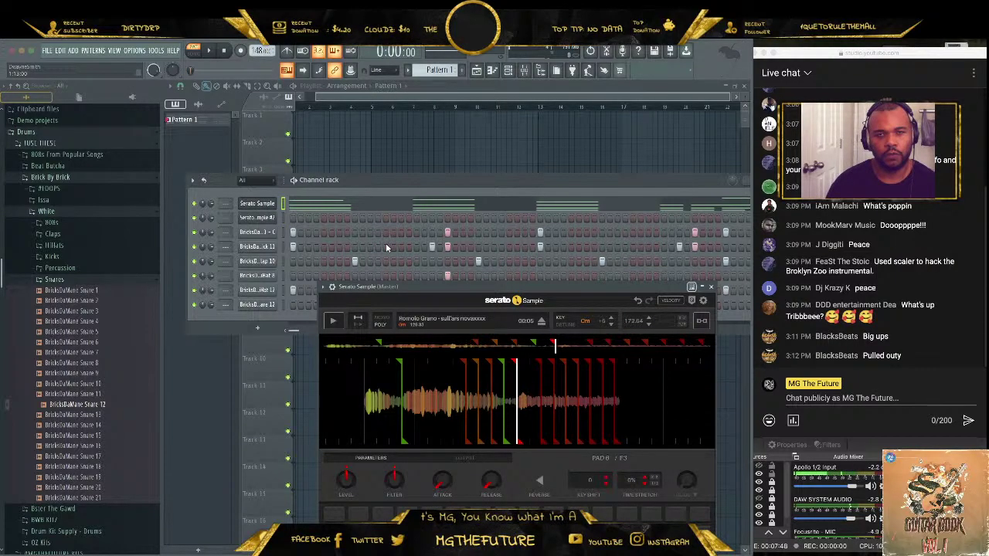
drag(508, 285, 456, 171)
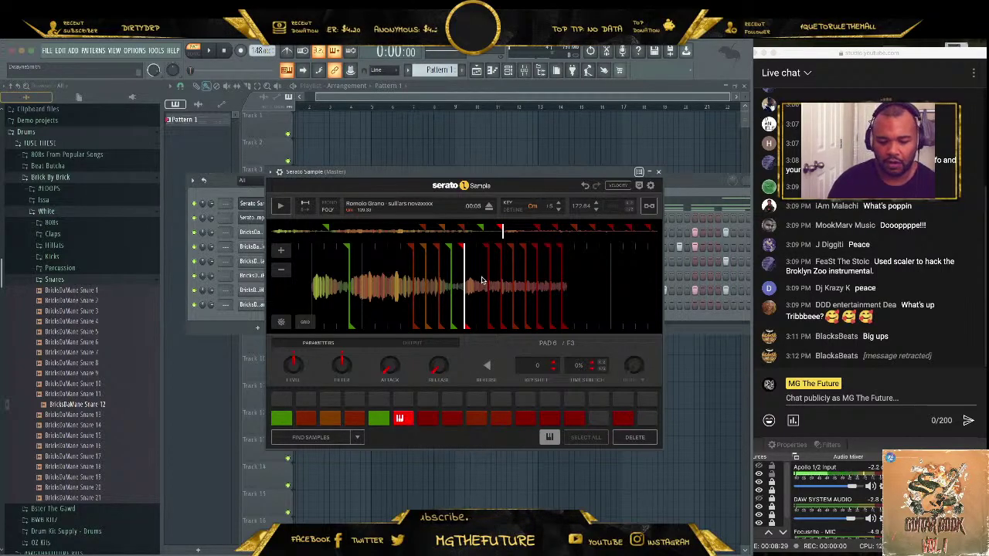
key(b)
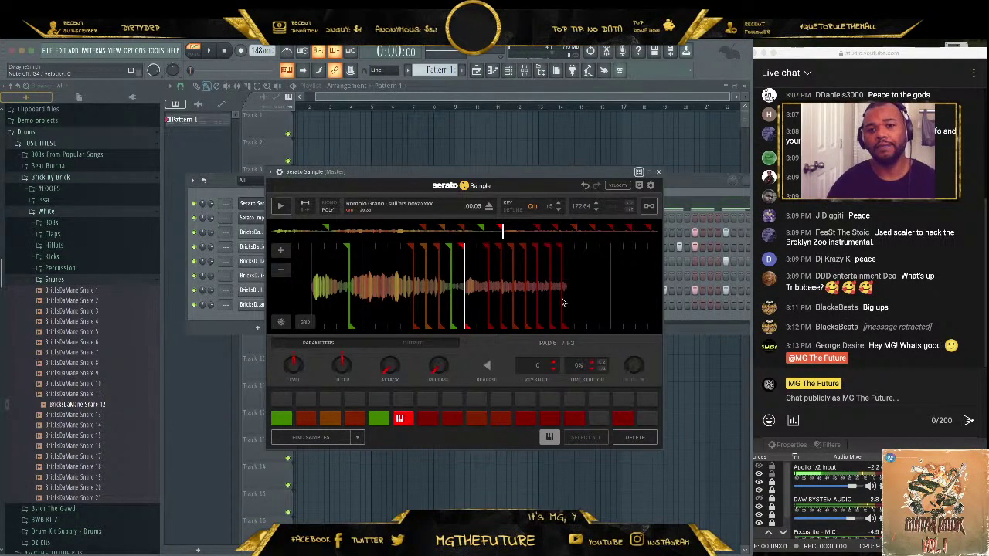
- Reopen the first Serato Sample to review its key and tempo settings, then close it
click(658, 171)
click(263, 203)
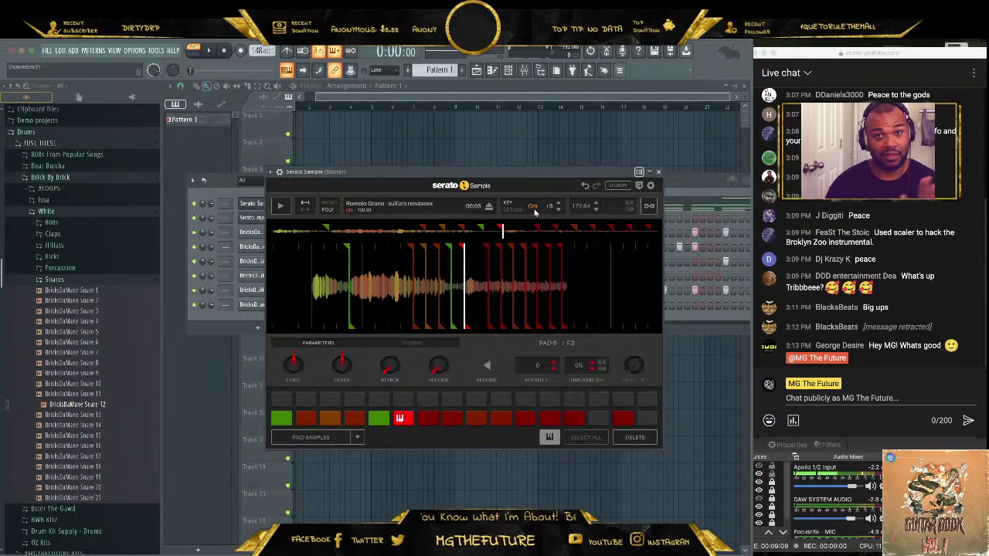
click(658, 172)
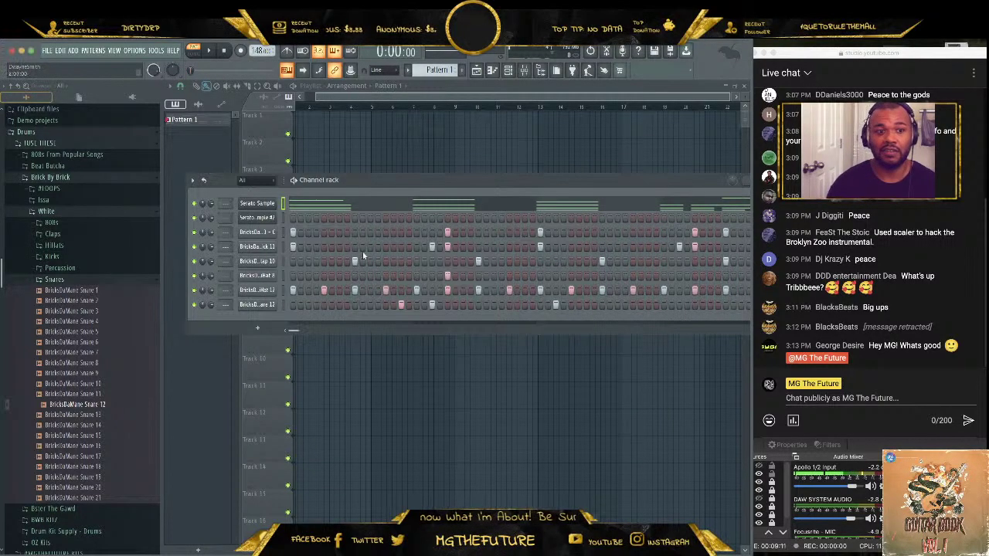
- Review the BricksDaMane 808 3 notes in the Piano roll and recheck the second Serato Sample, closing both windows
right_click(268, 237)
click(296, 231)
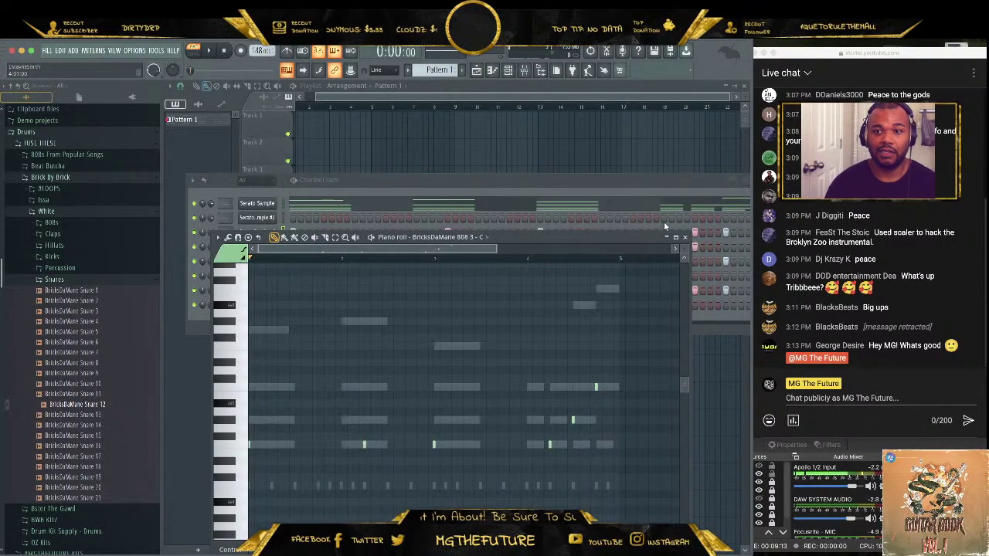
click(686, 238)
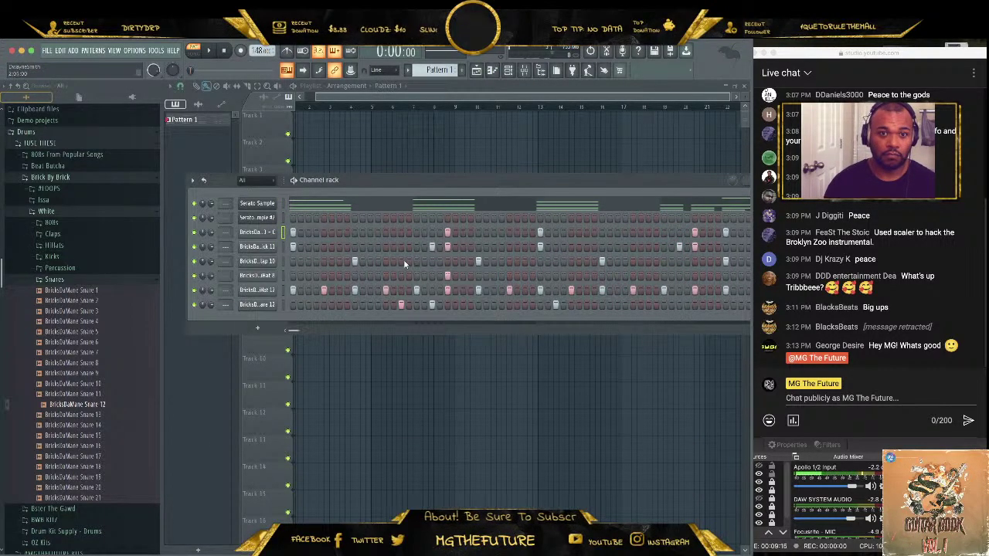
click(261, 219)
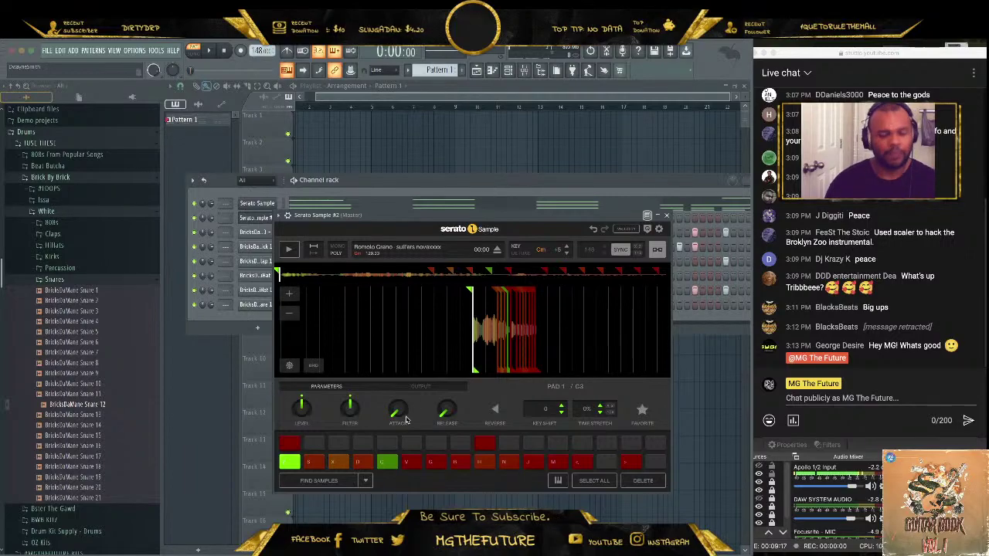
click(666, 216)
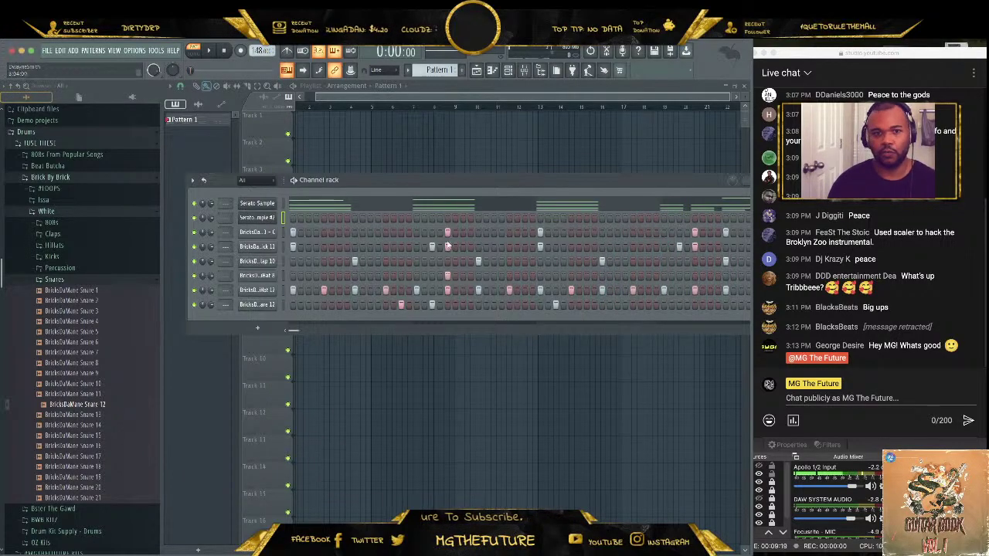
- Play the pattern, re-slice the second Serato Sample with Set Random, audition its pads over the beat and close it
click(210, 51)
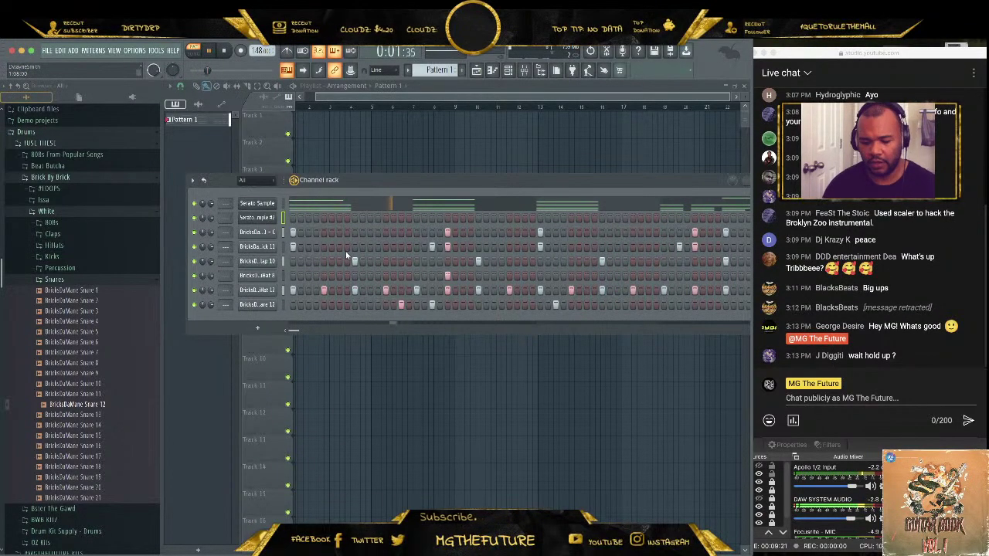
click(258, 217)
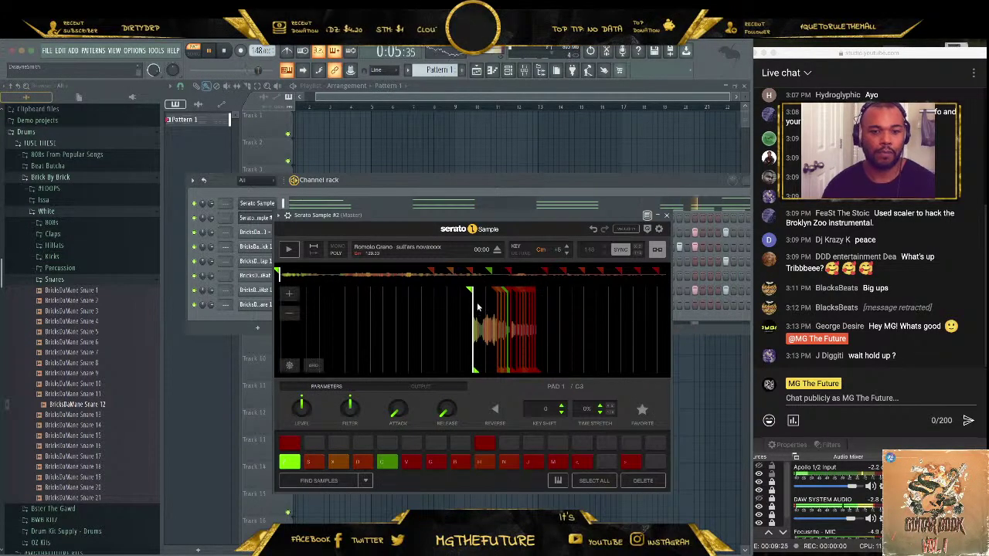
click(365, 481)
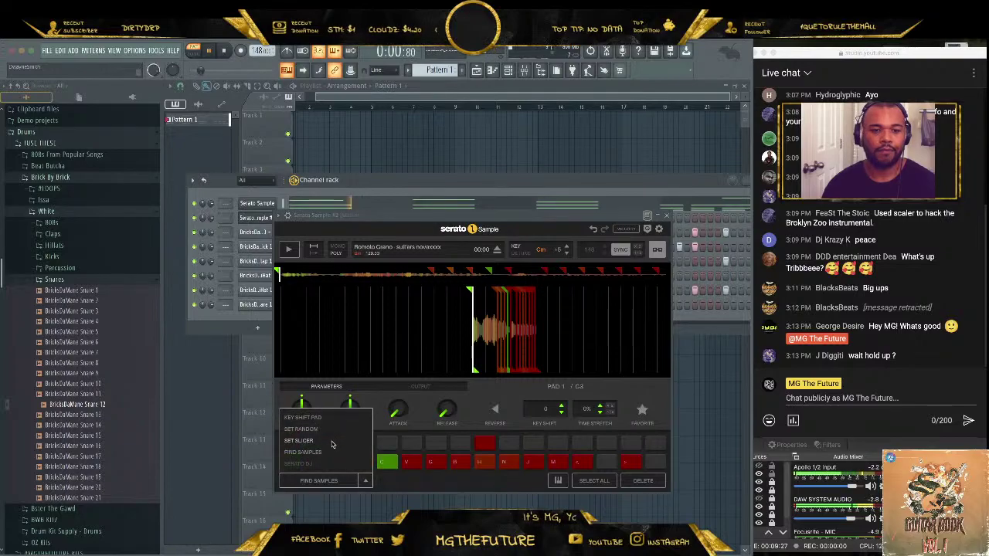
click(317, 429)
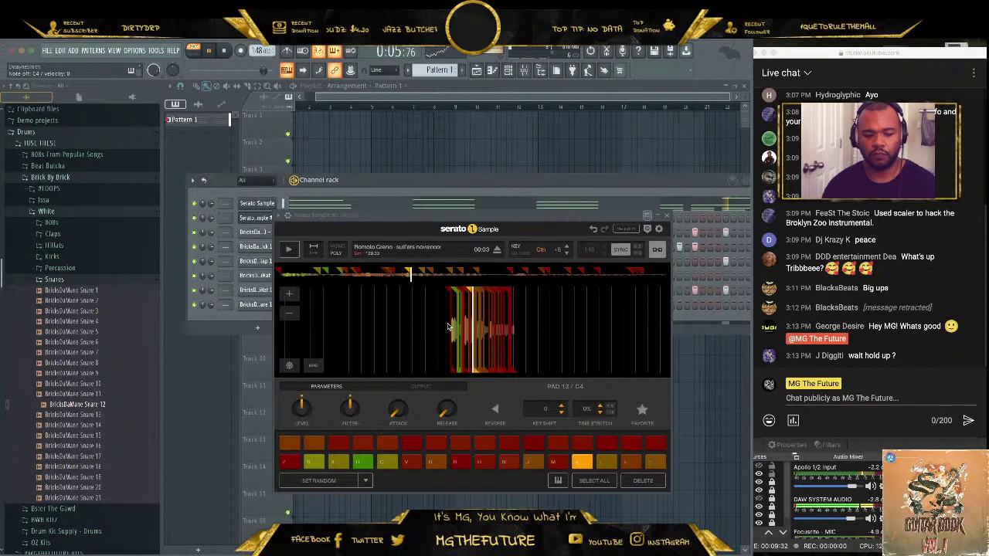
scroll(448, 327, up, 5)
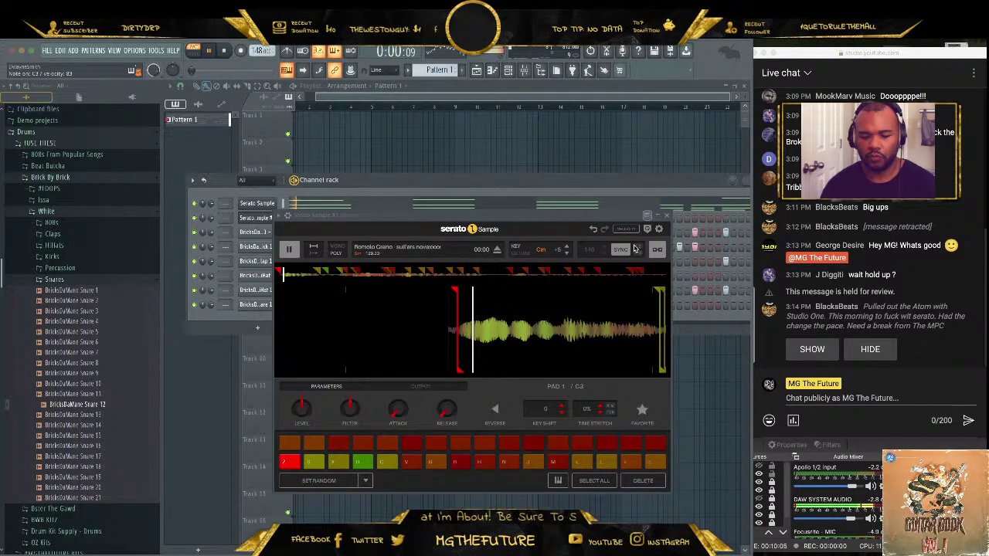
click(666, 216)
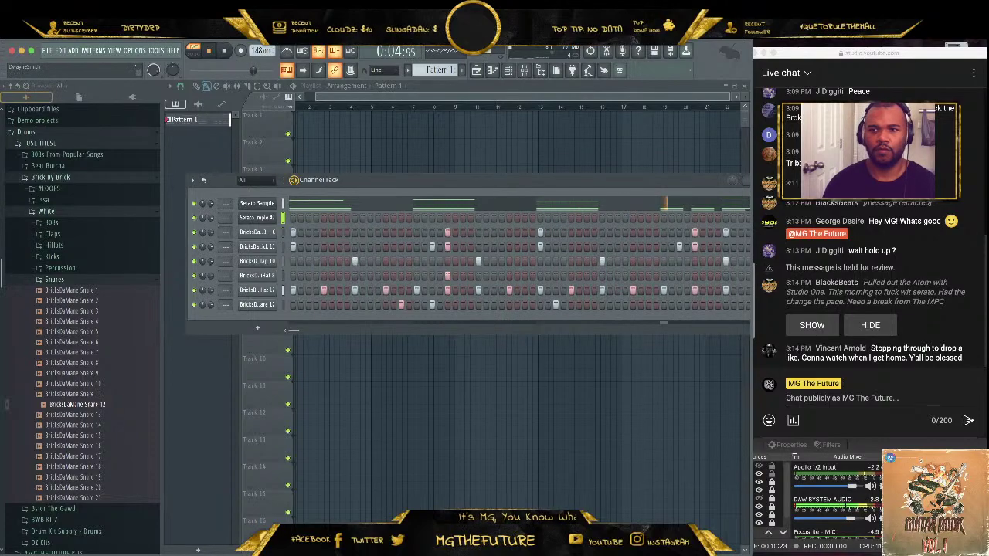
- Record a part for the second Serato Sample over the looping pattern, disarm recording and stop playback
click(226, 51)
click(240, 51)
click(213, 51)
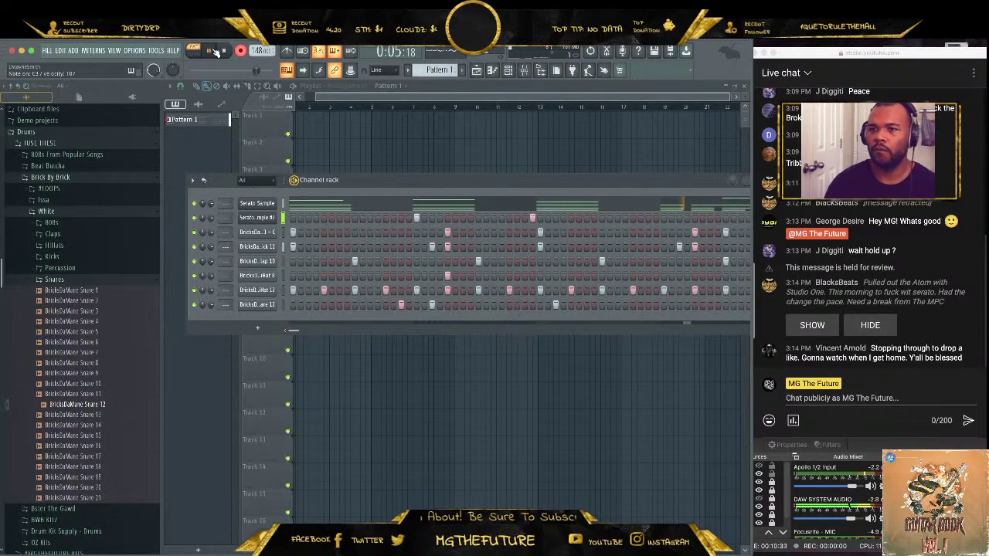
click(241, 51)
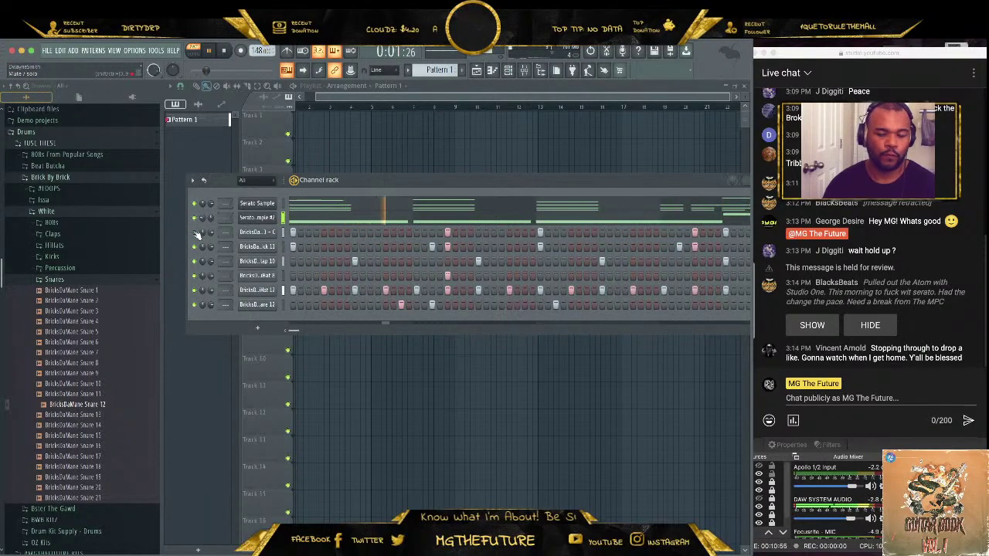
key(space)
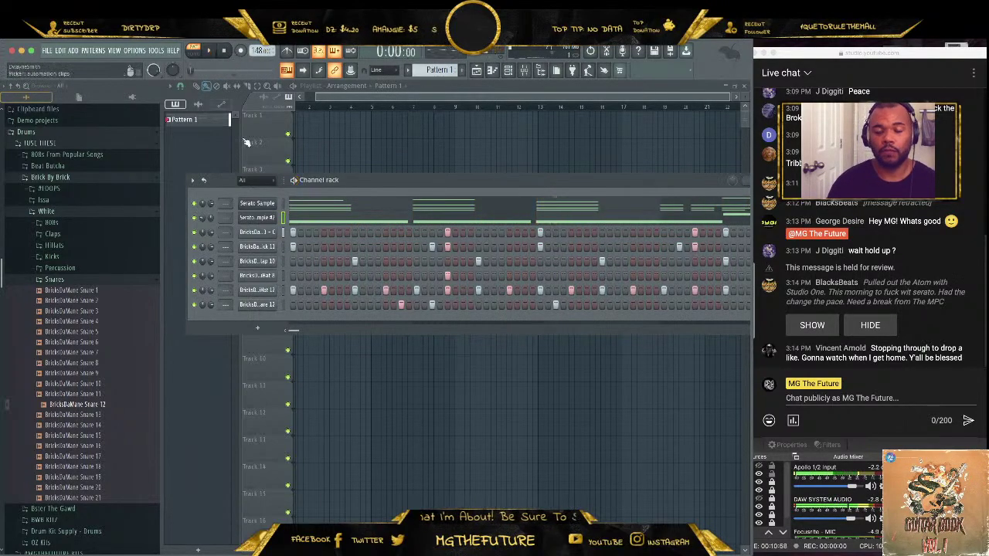
- Save the project as MGTF-LIVE-ALLDAY in the 10 October 2021 folder
click(46, 51)
click(92, 106)
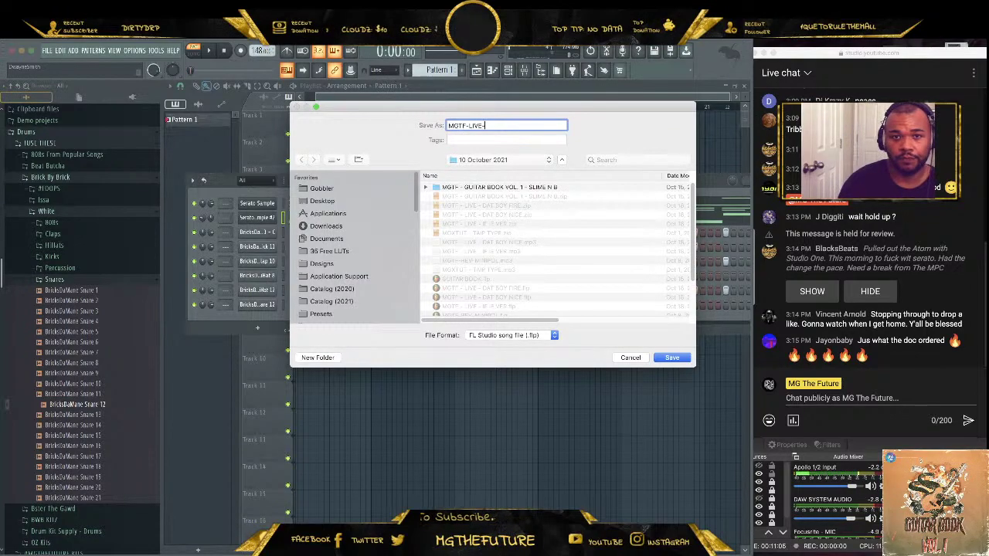
text(MGTF-LIVE-ALLDAY)
key(Return)
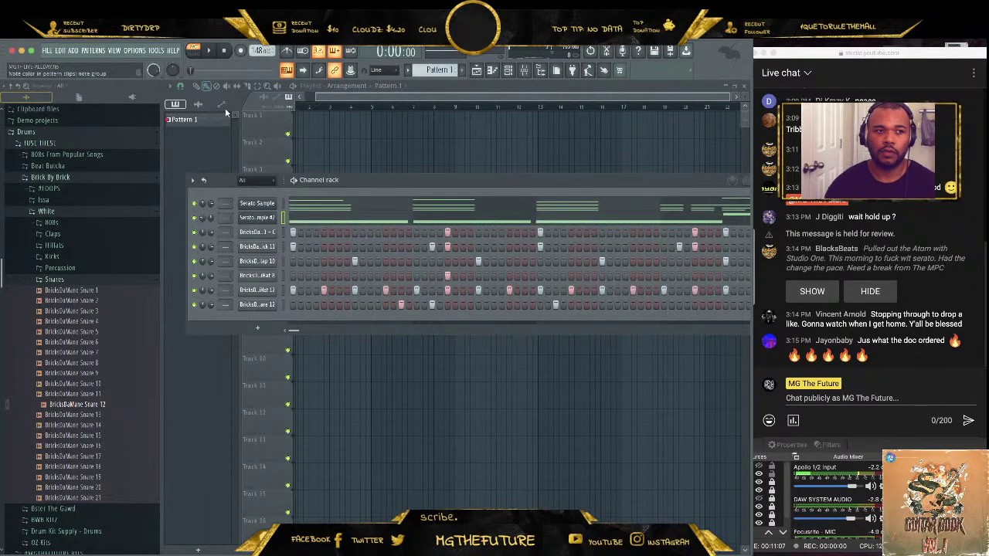
- Hide the Channel rack and place Pattern 1 twice in a row on Playlist Track 1, at bars 1 and 5
click(46, 53)
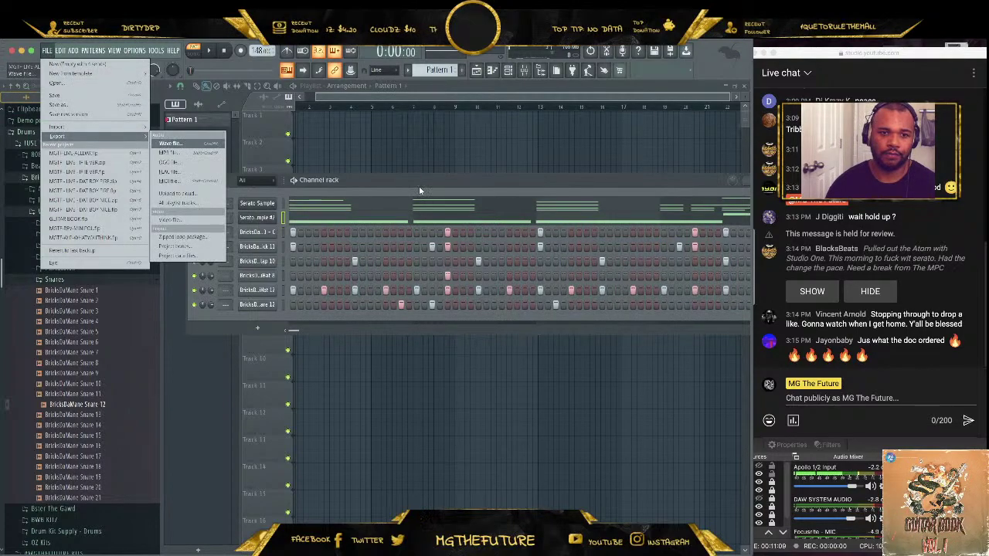
click(419, 186)
key(F6)
drag(340, 130, 298, 122)
drag(437, 129, 411, 130)
- Export the beat as the MP3 file MGTF-LIVE-ALLDAY in Pattern mode with the tail set to Cut remainder
click(47, 53)
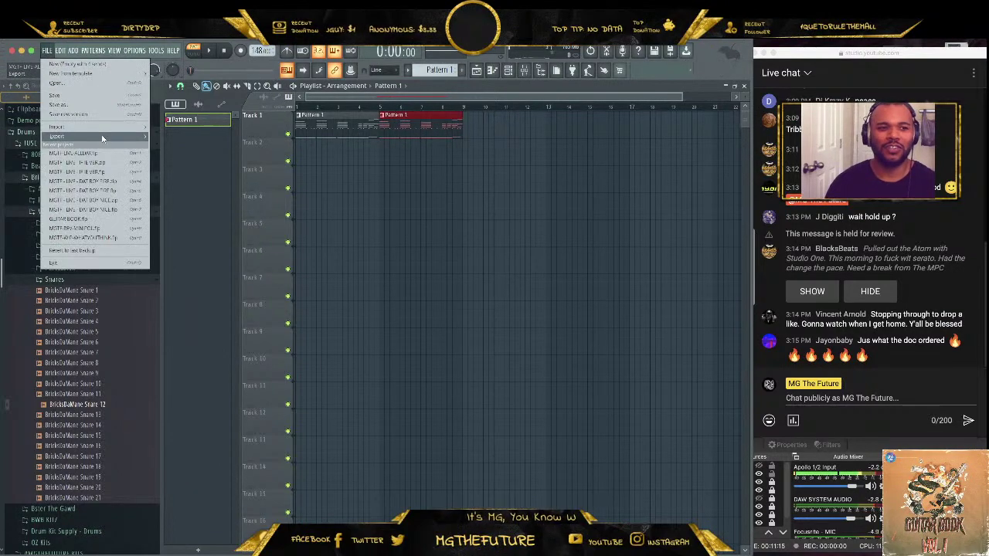
mouse_move(100, 136)
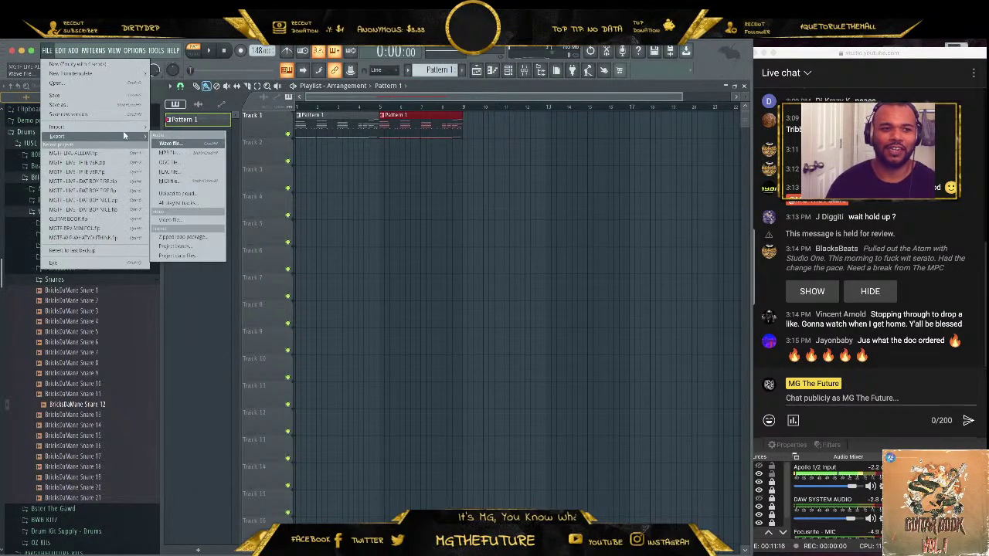
click(185, 154)
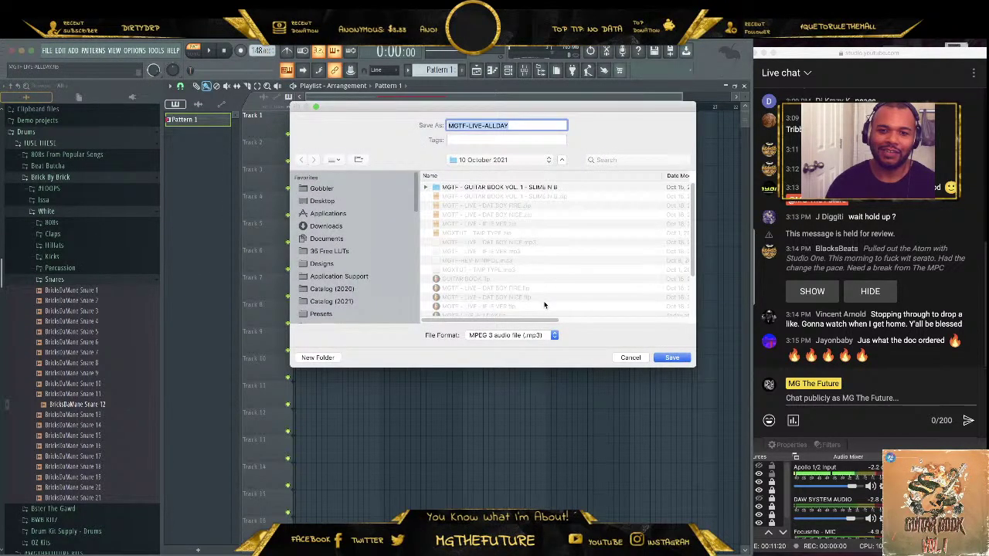
key(Return)
click(569, 435)
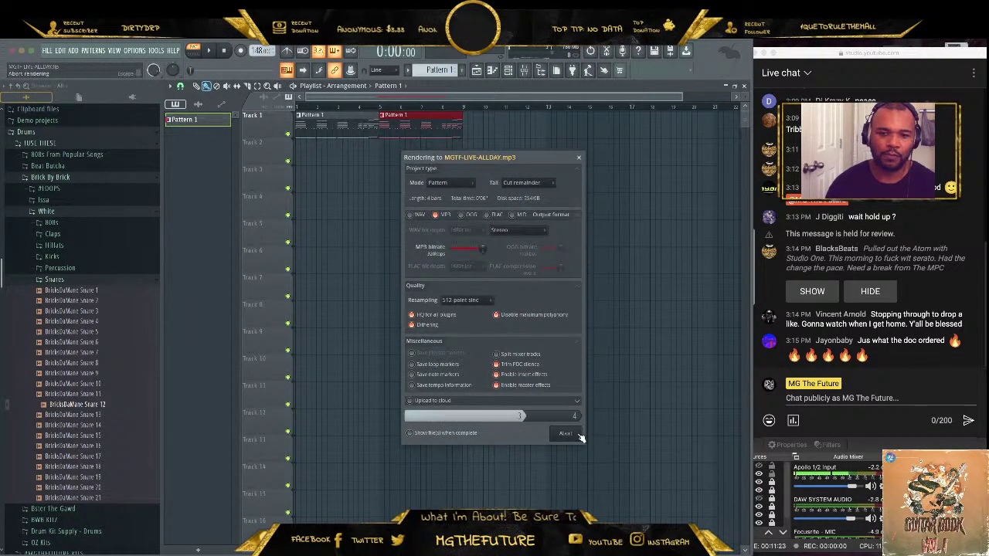
- Export the project as the zipped loop package MGTF-LIVE-ALLDAY and start a new project
click(51, 53)
mouse_move(100, 136)
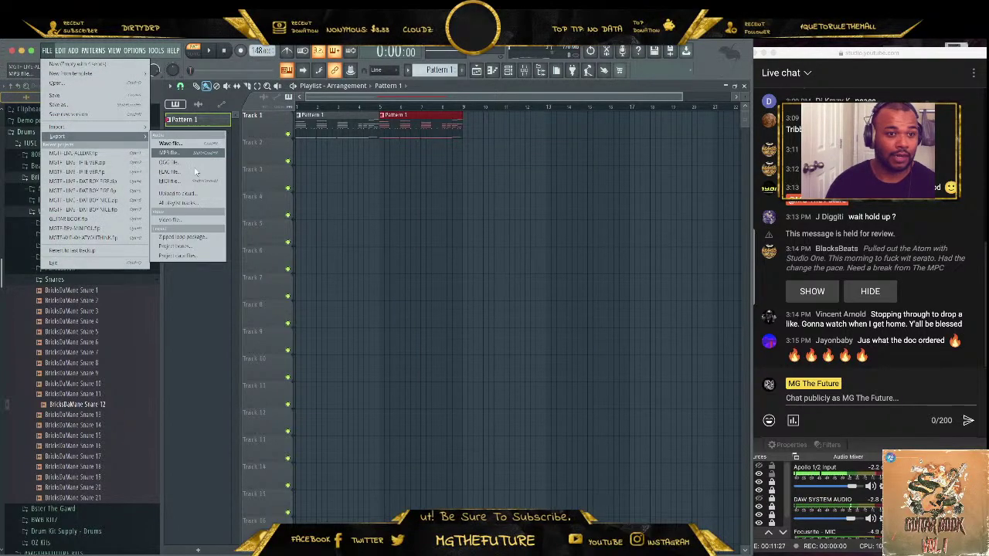
click(182, 237)
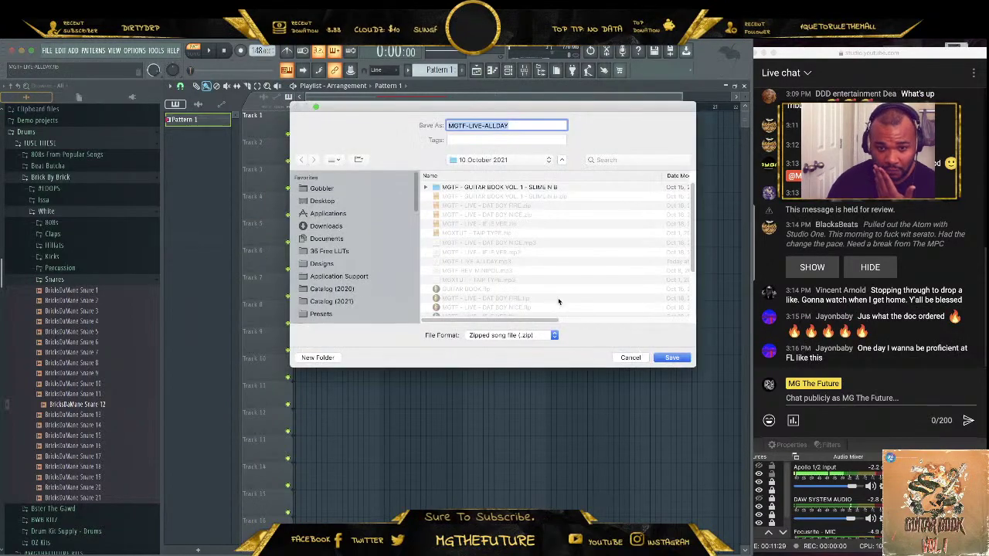
click(673, 358)
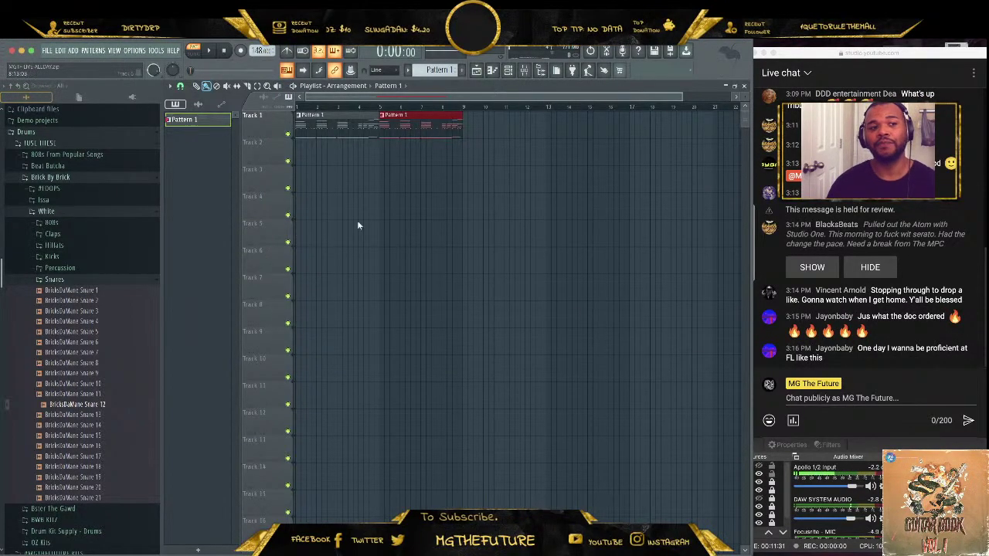
click(48, 51)
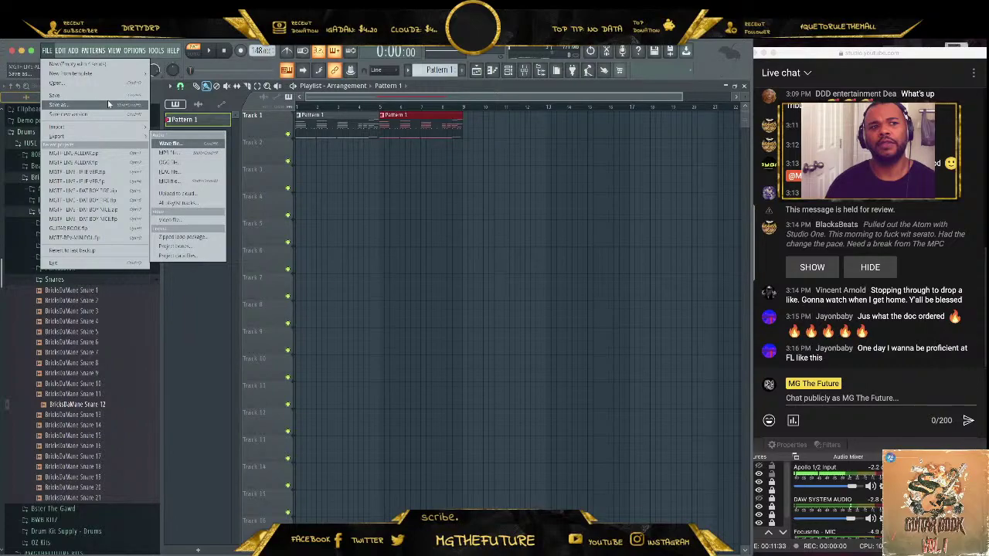
click(103, 67)
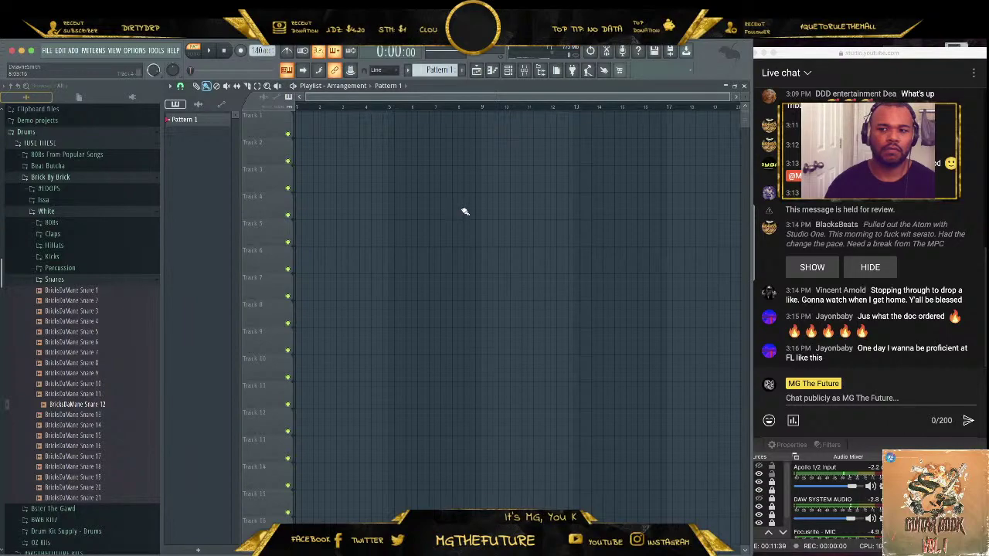
- Switch to OBS, raise the Apollo 1/2 Input level to about -0.4 dB, check its audio filters and minimise the window
click(856, 487)
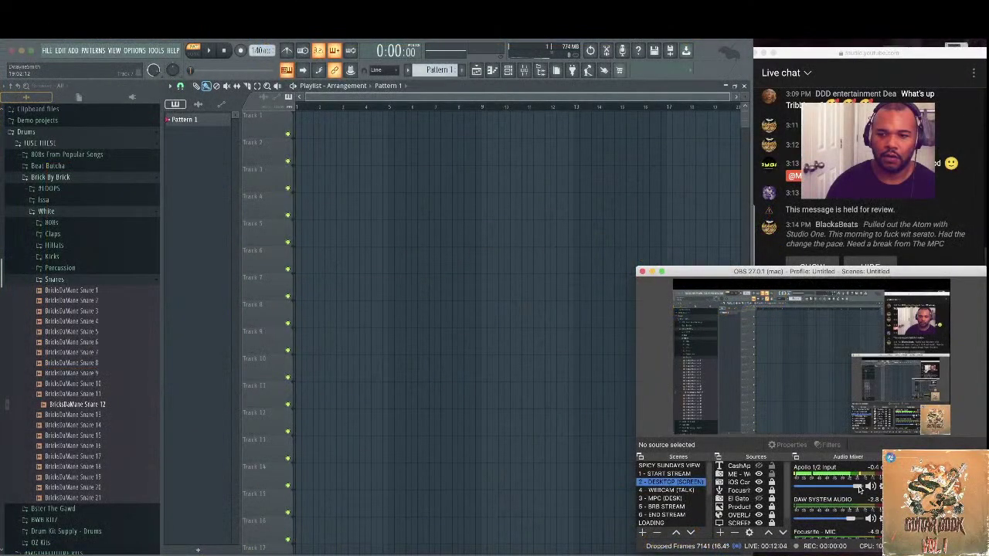
click(881, 487)
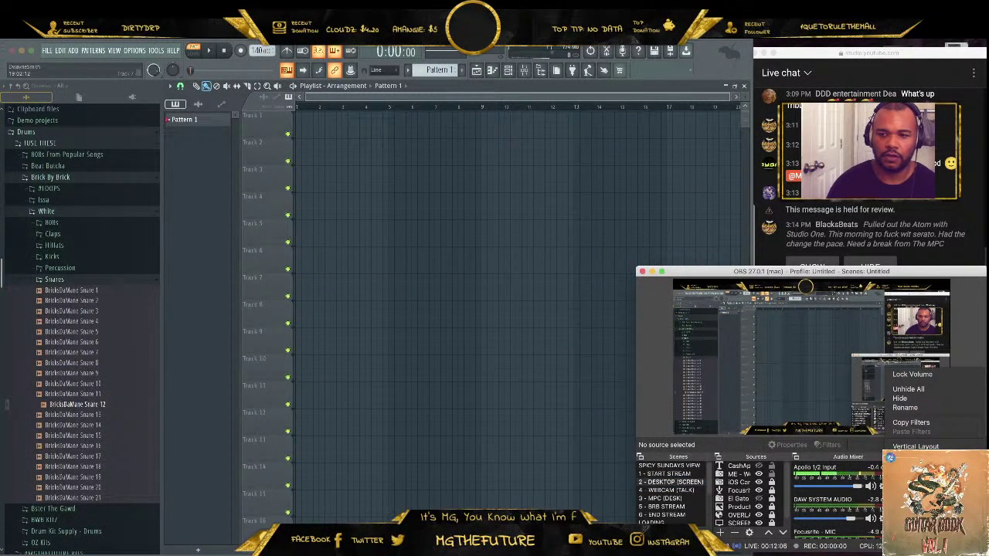
click(912, 462)
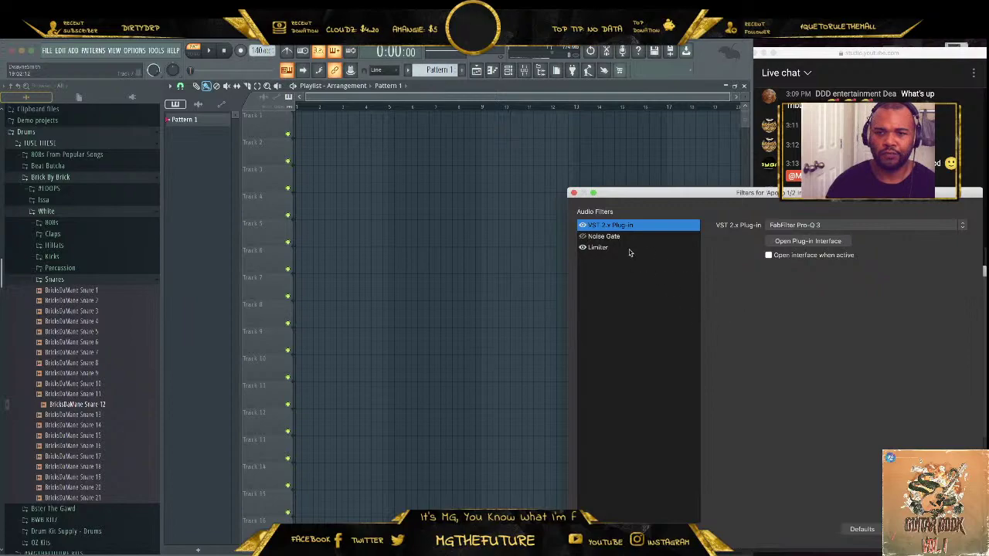
key(Escape)
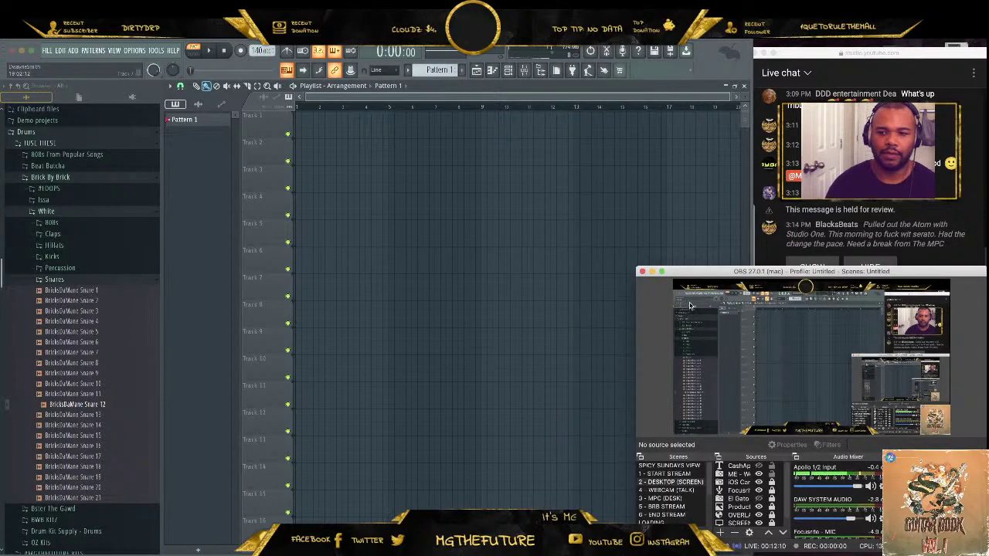
click(652, 272)
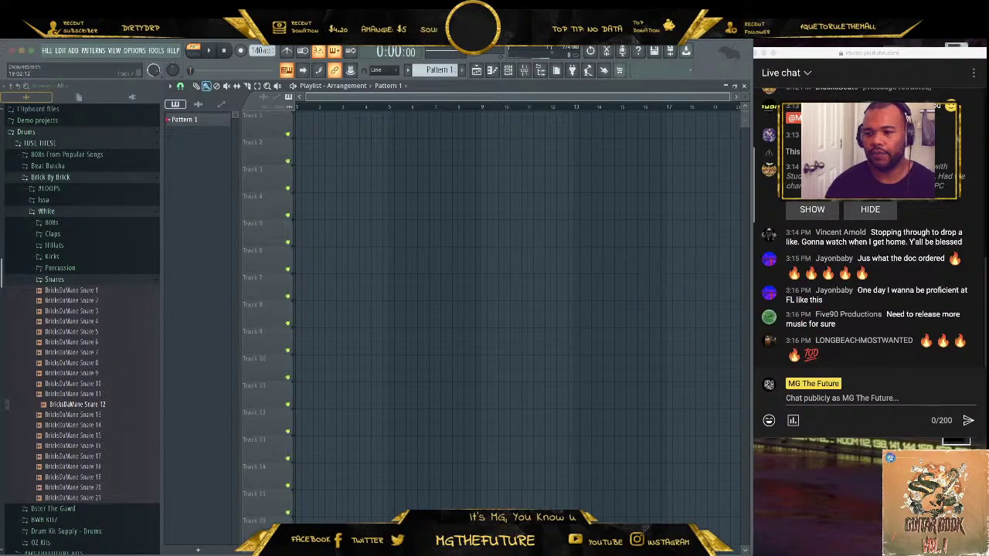
- Restore OBS behind the live chat, return to FL Studio and read back through the chat messages to the newest one
click(846, 552)
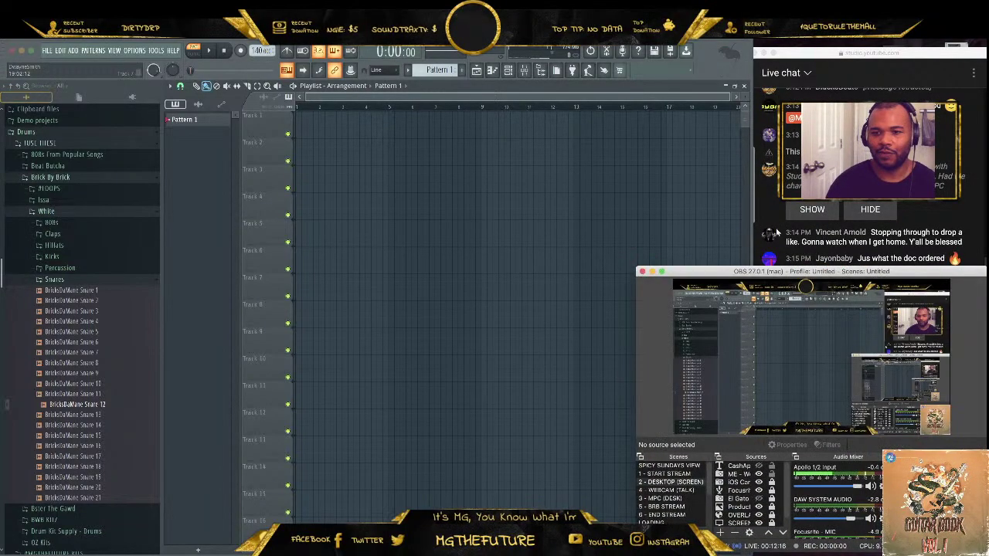
click(871, 232)
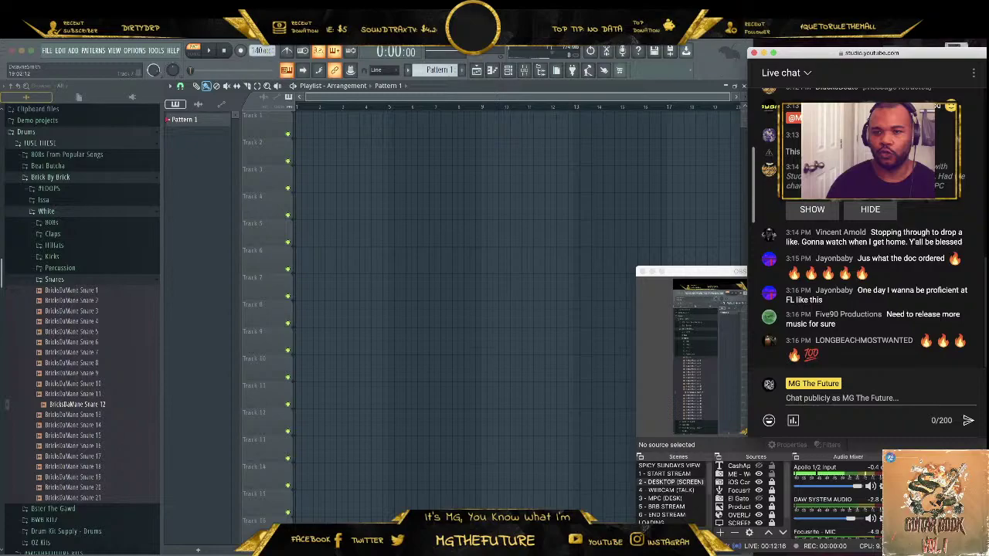
key(super+Tab)
scroll(866, 286, up, 4)
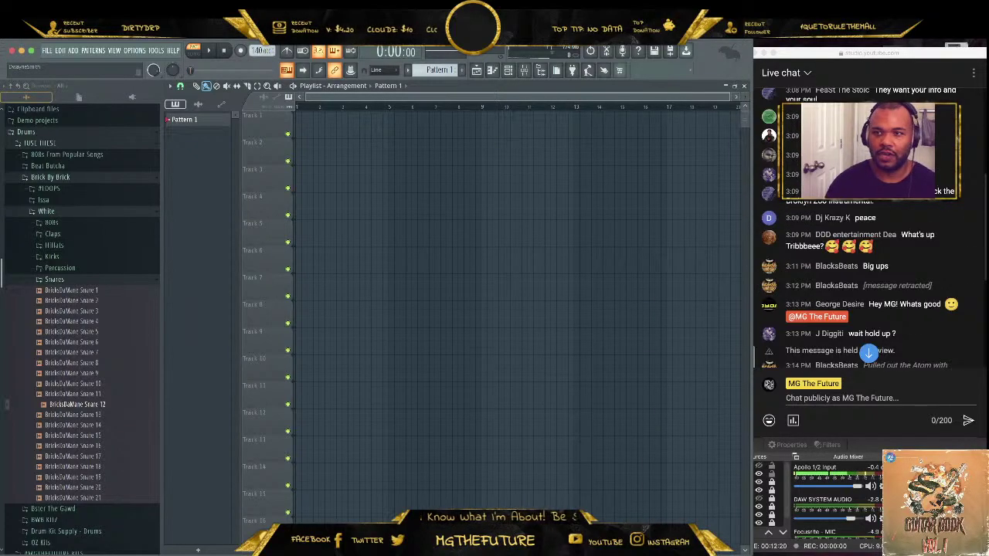
scroll(869, 294, up, 3)
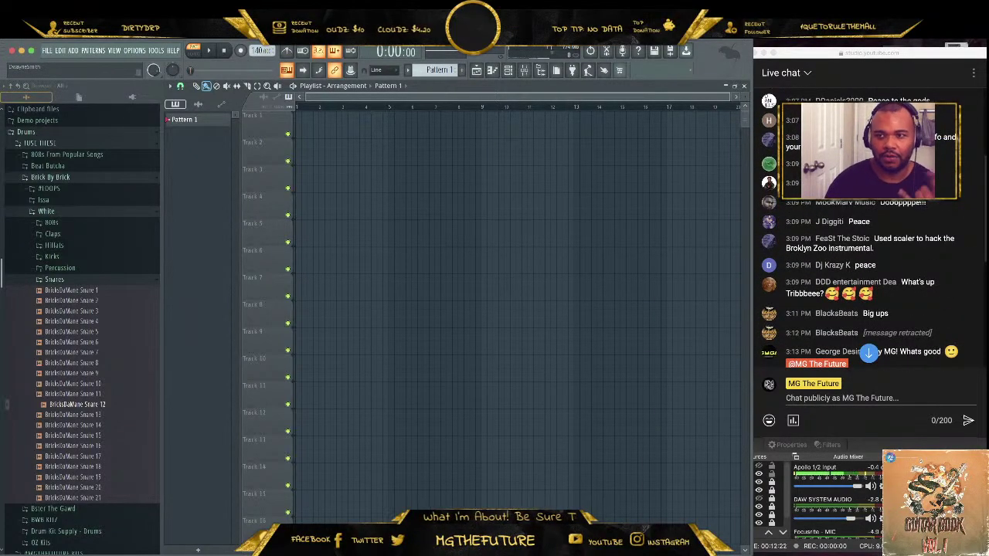
scroll(914, 207, up, 2)
scroll(915, 203, down, 10)
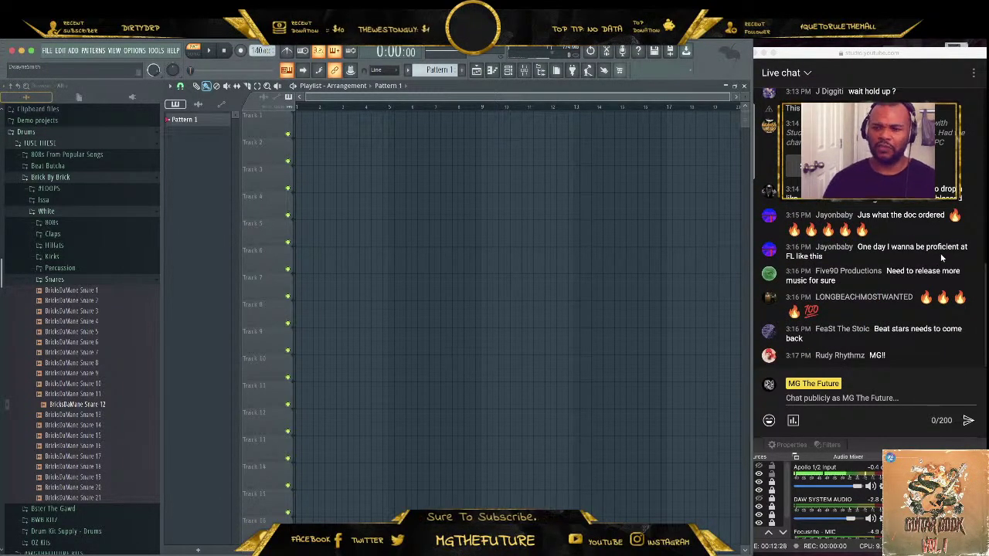
- Show the Channel rack, move it lower and insert a Serato Sample instrument, bringing the browser's upper folders into reach
click(508, 71)
drag(499, 181, 489, 239)
right_click(264, 261)
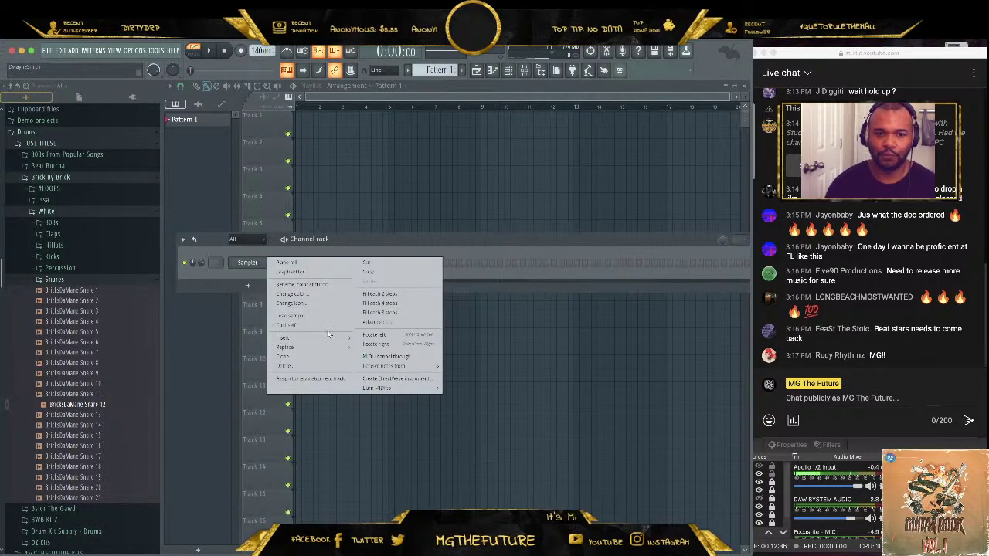
mouse_move(329, 337)
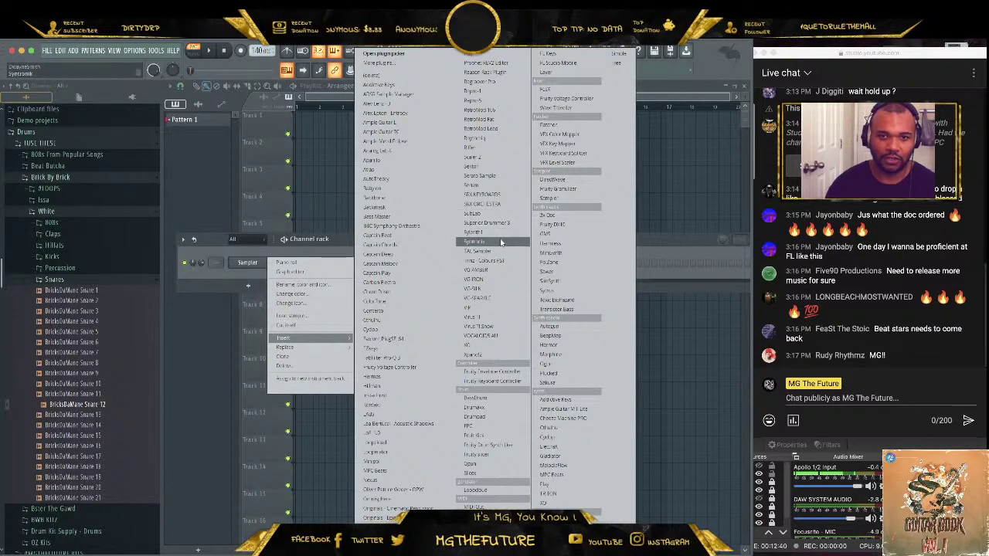
click(494, 175)
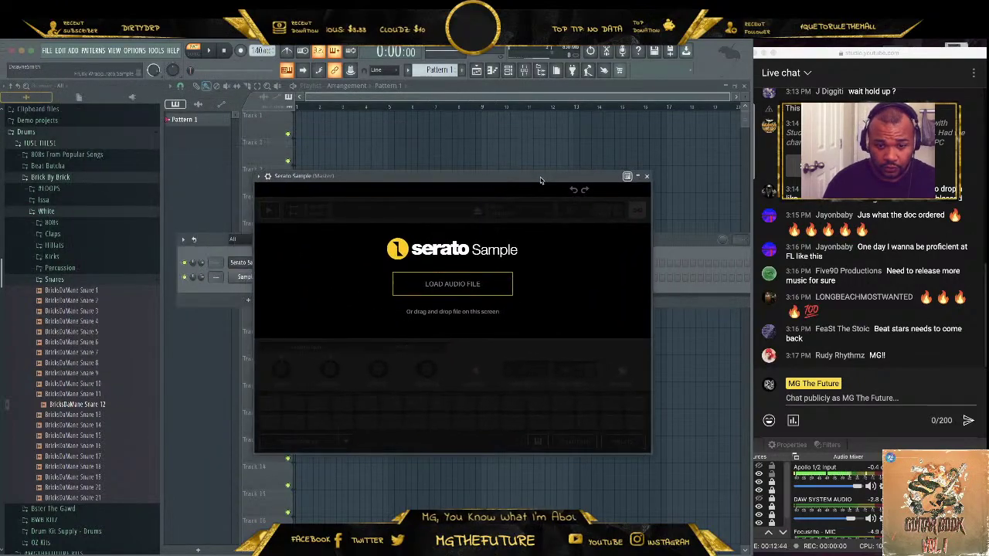
scroll(90, 234, up, 3)
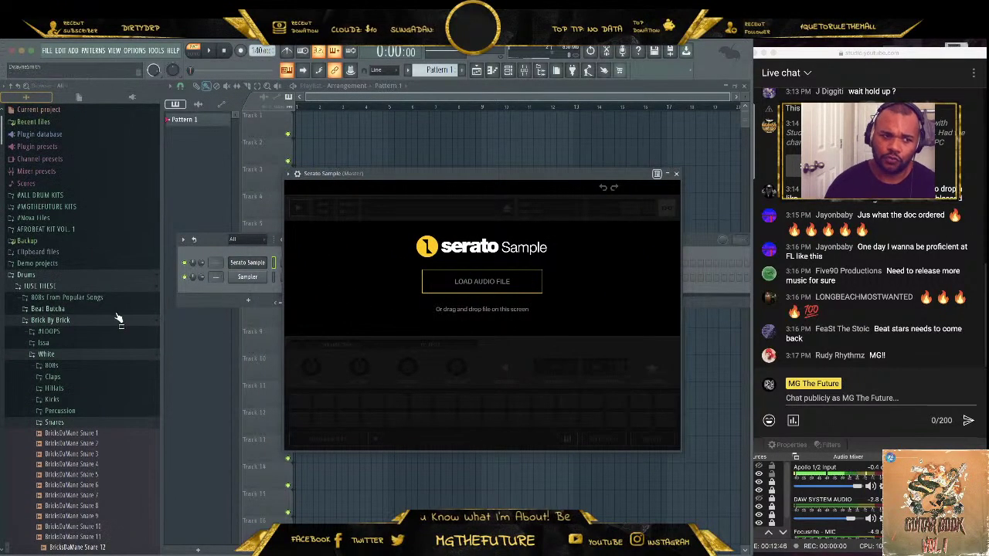
- Collapse the Drums folder and open Samples, #Cough Smoke Chopz and its CoughChopperz-Ununpentium subfolder in the browser
click(52, 208)
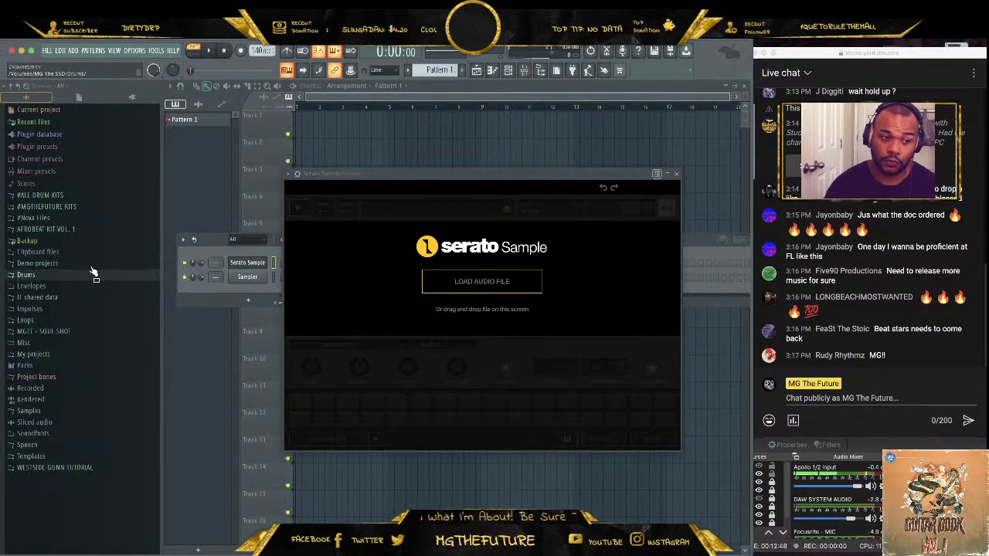
click(68, 412)
scroll(116, 355, down, 8)
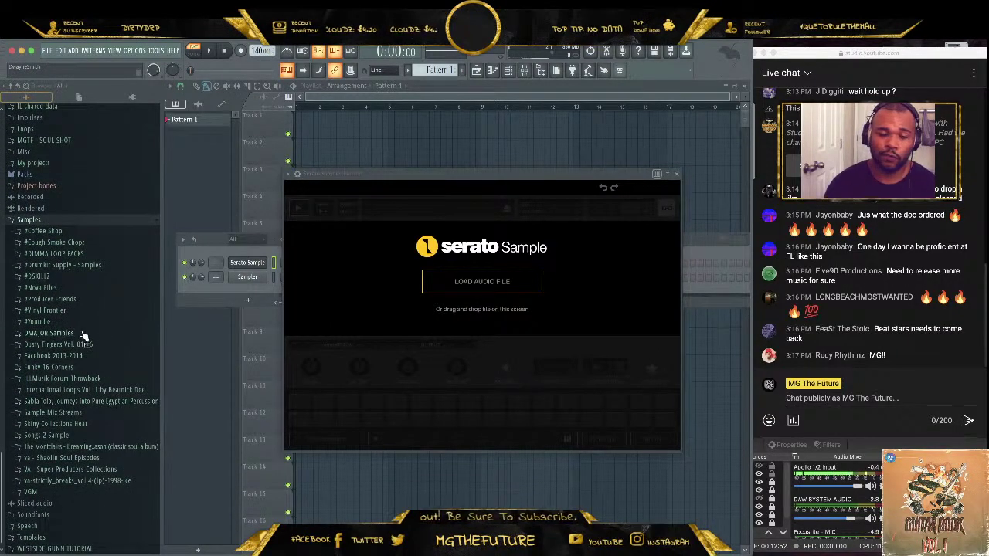
click(89, 245)
scroll(120, 320, down, 5)
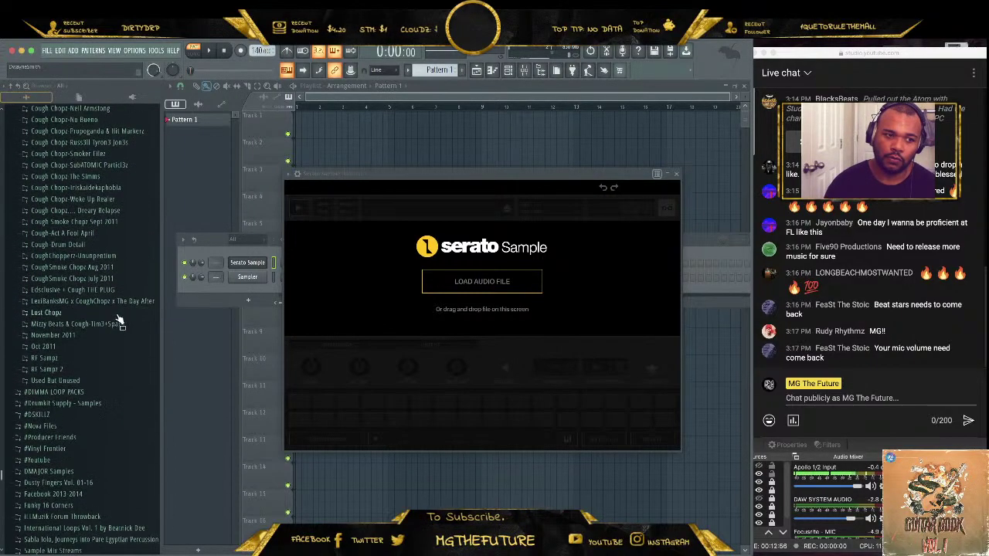
click(101, 260)
scroll(108, 338, down, 2)
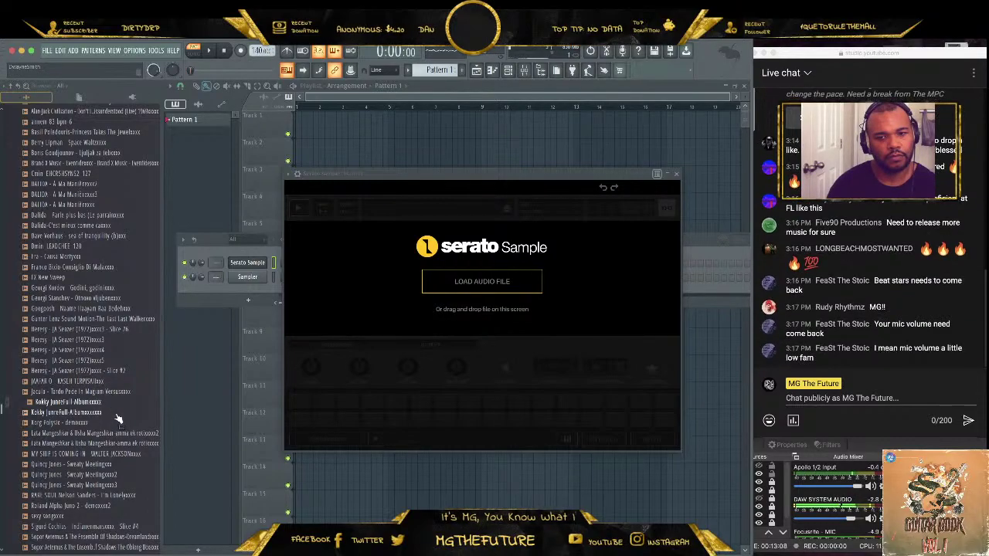
- Load Kokky JunreFull-Albumxxxxx into Serato Sample, find samples in it, and audition pad 1 while adjusting its start marker
drag(93, 402, 377, 424)
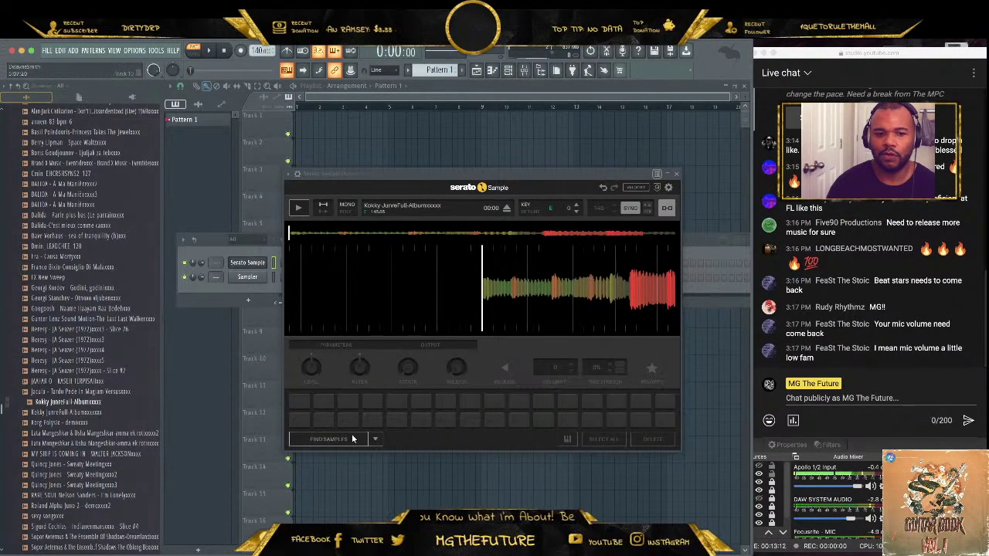
click(368, 440)
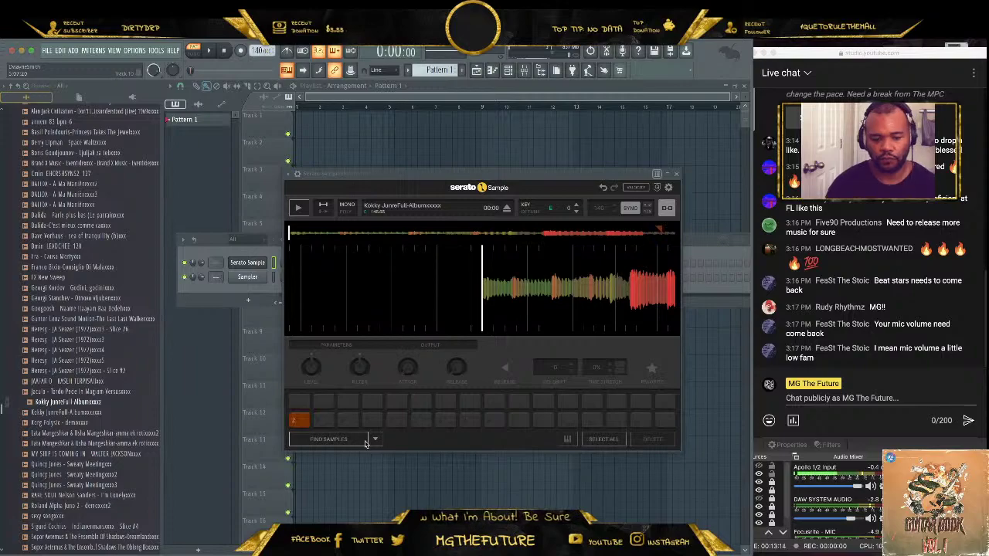
key(z)
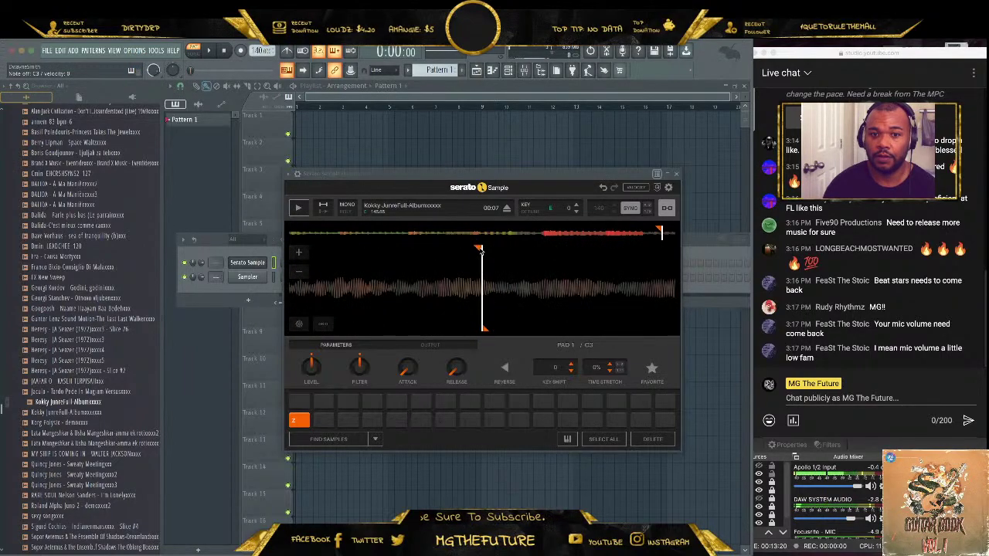
key(z)
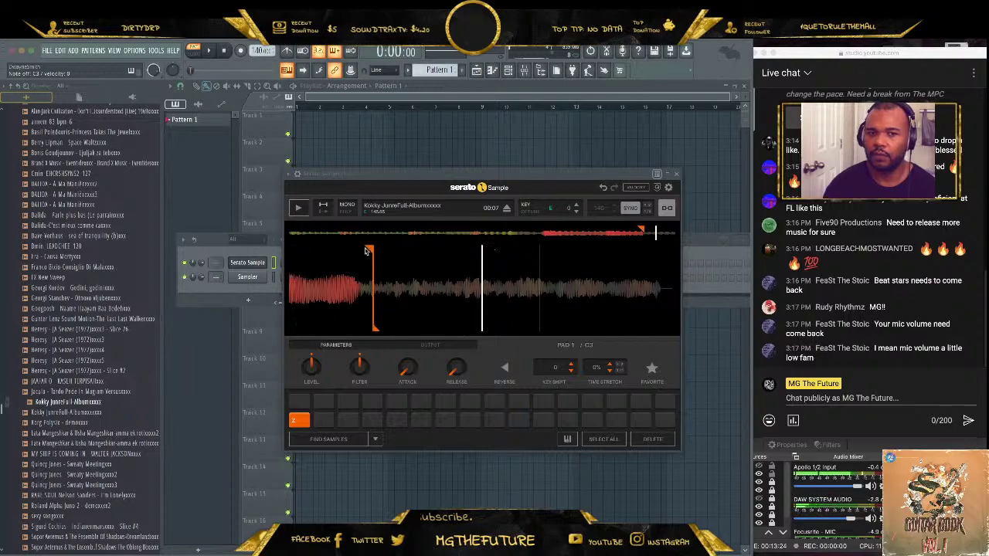
key(z)
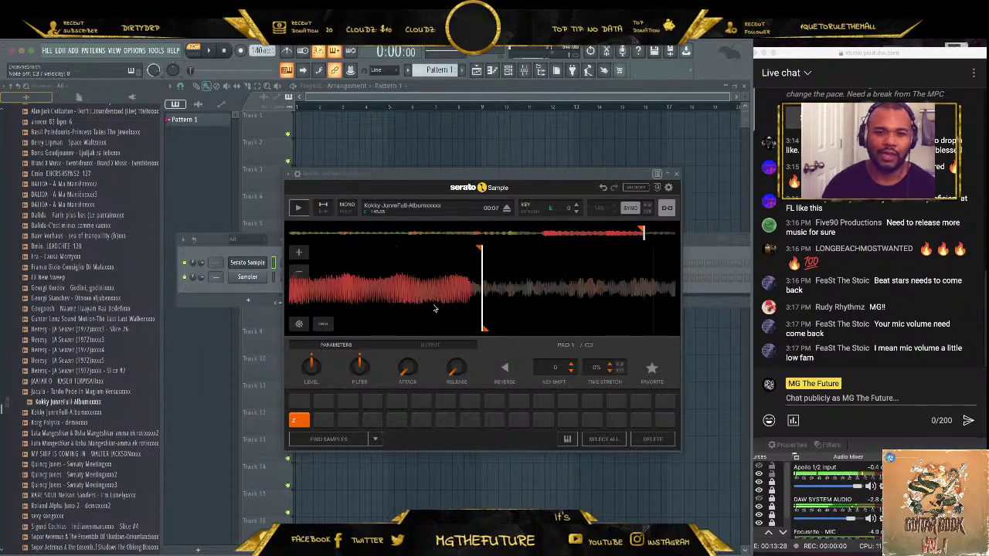
- Extend pad 1's end marker over the quiet passage after the loud section and audition the slice
drag(484, 330, 656, 331)
key(z)
key(z)
key(z)
key(z)
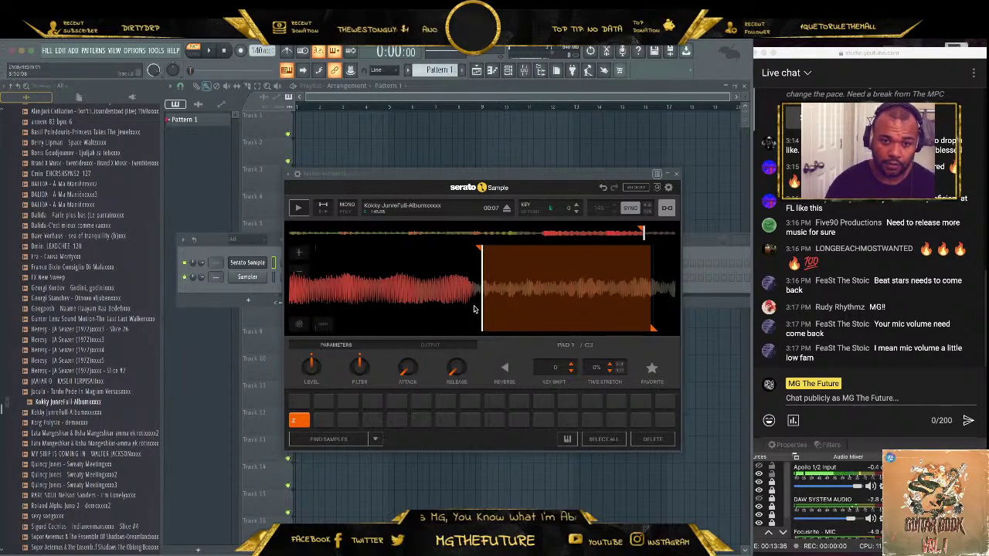
- Put pad 1 in keyboard mode with the key shift at -4 and turn off tempo sync
click(568, 440)
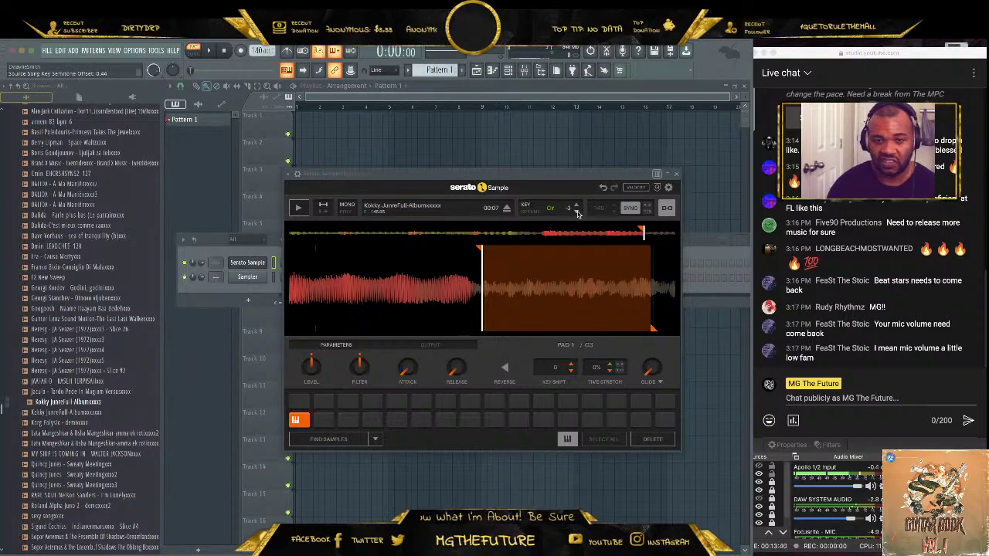
click(667, 210)
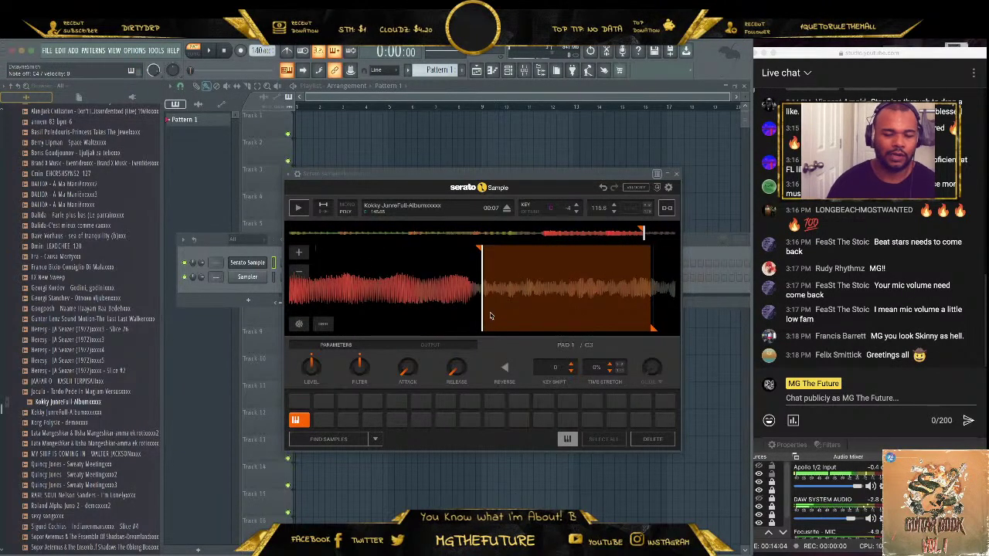
- Replace the loaded song with Franco Bixio-Consiglio Di Maxxxxx, find samples in it and show its whole waveform
scroll(89, 437, down, 3)
drag(94, 431, 105, 411)
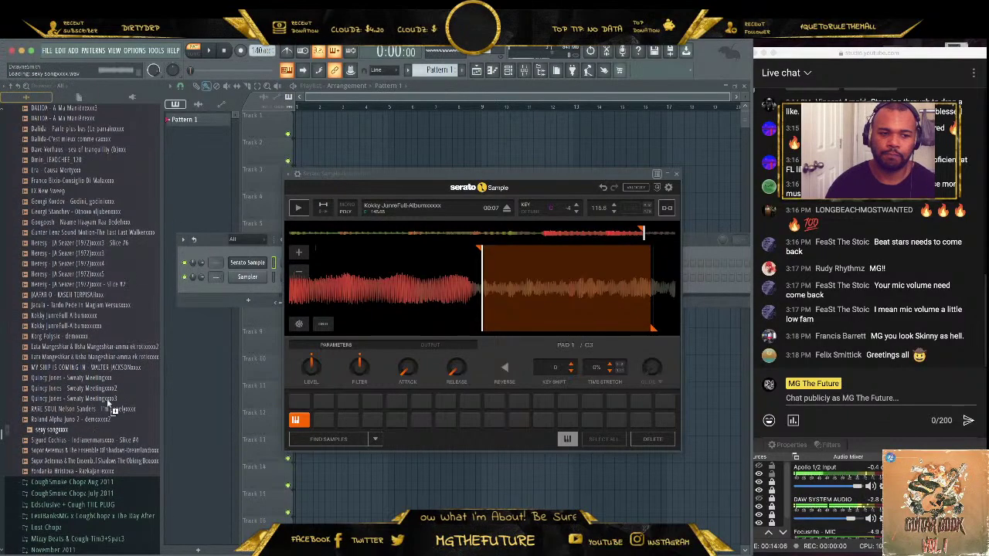
scroll(106, 414, up, 7)
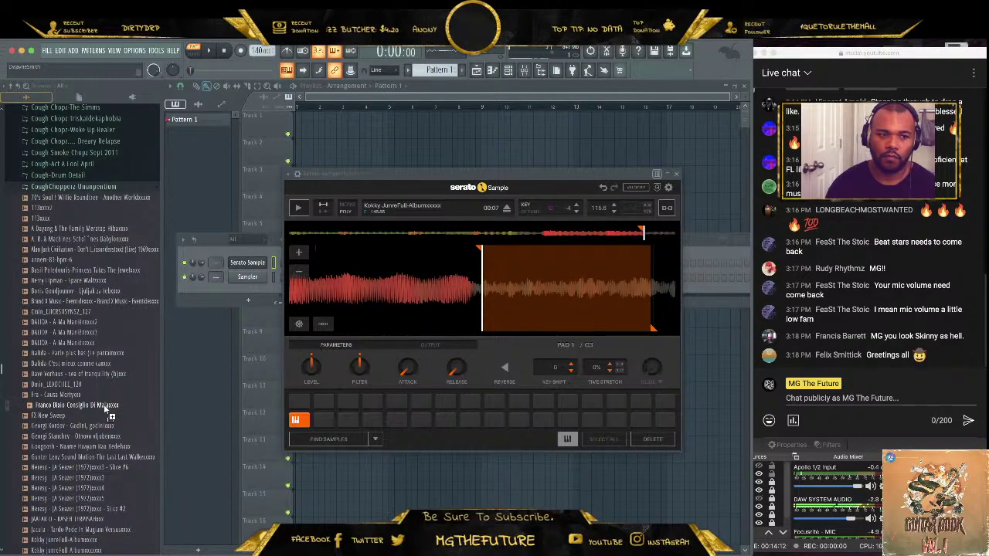
drag(106, 409, 380, 274)
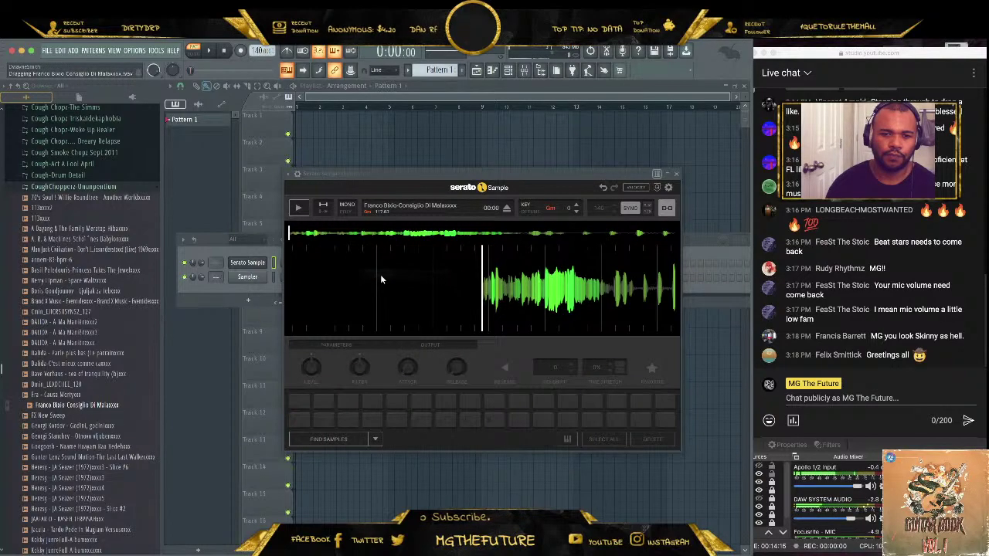
click(336, 441)
scroll(511, 289, down, 5)
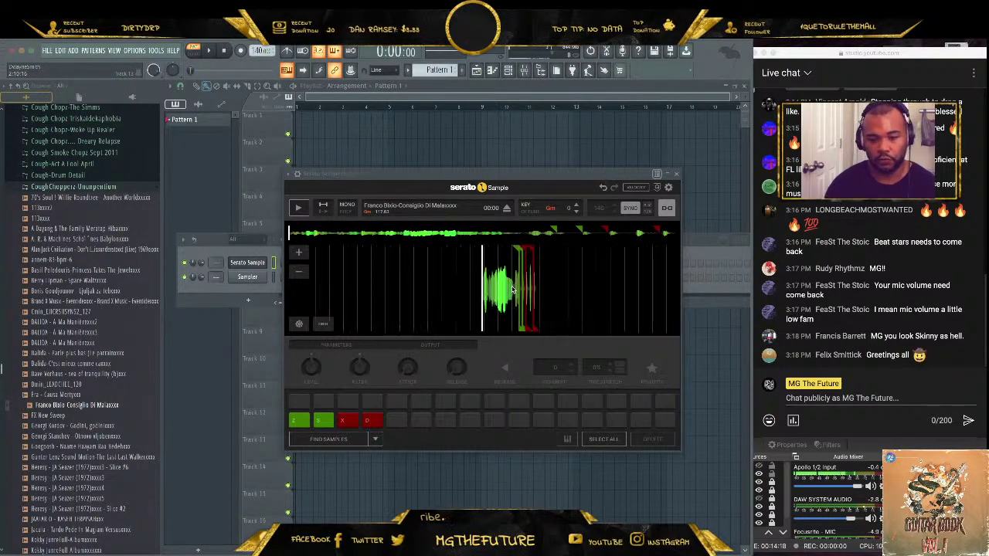
- Add a cue at the very start of the song on pad 15 and audition it repeatedly
key(w)
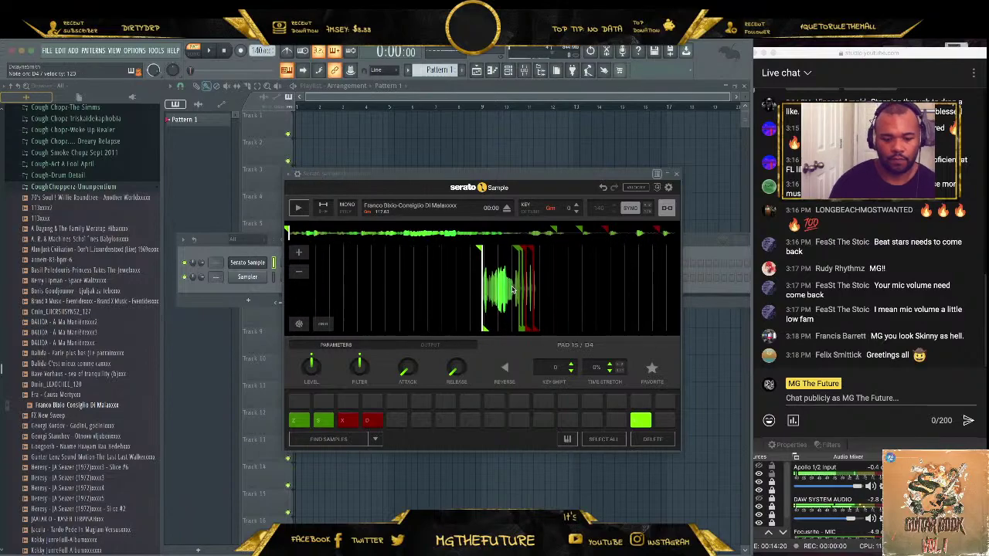
key(w)
key(w)
key(w)
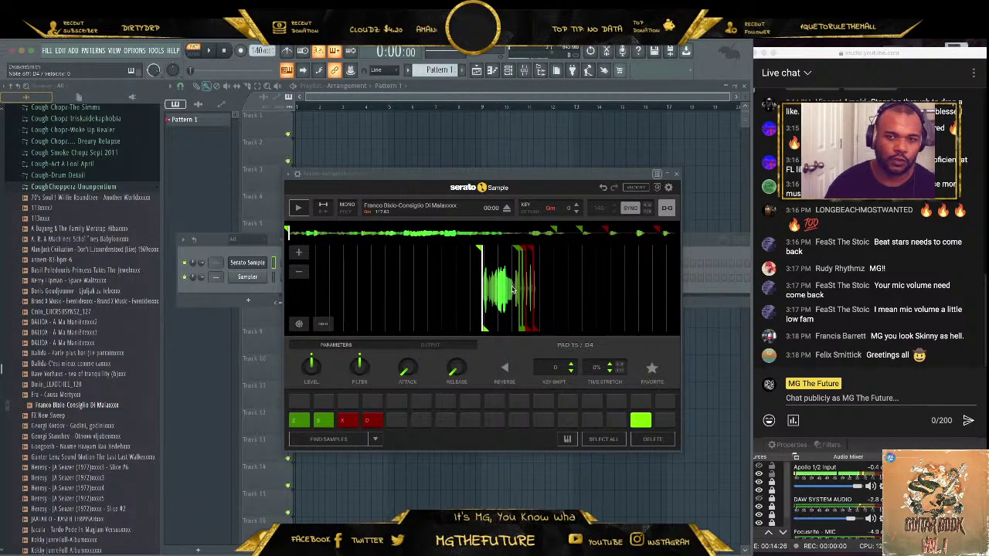
key(w)
key(w)
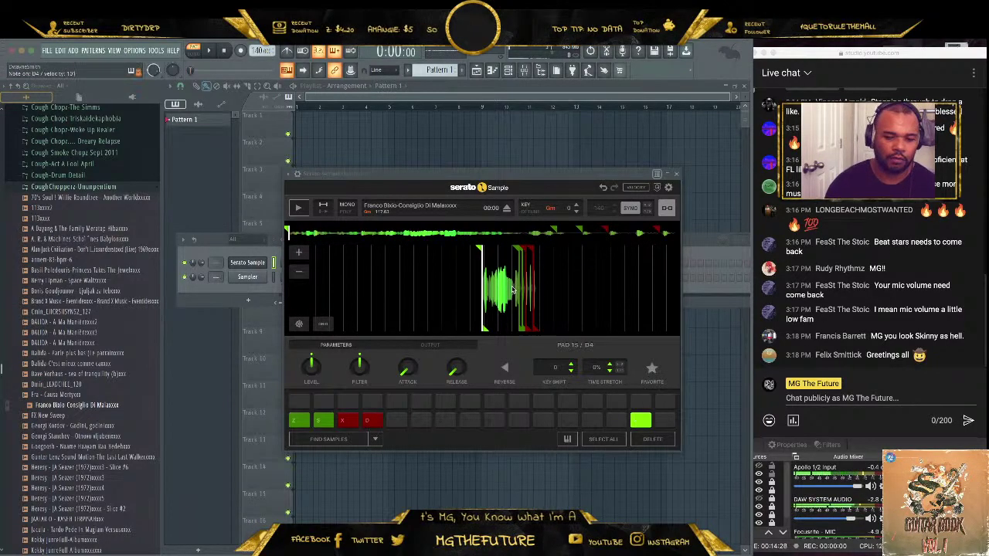
key(w)
key(w)
key(w)
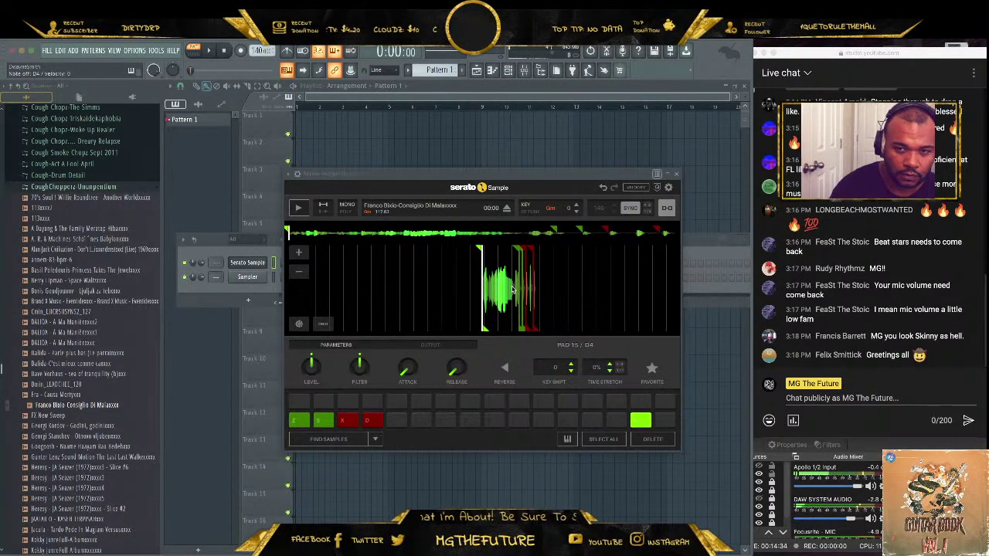
- Audition the found samples on pads 3 and 1, with a closer view of the waveform around pad 1
key(x)
key(x)
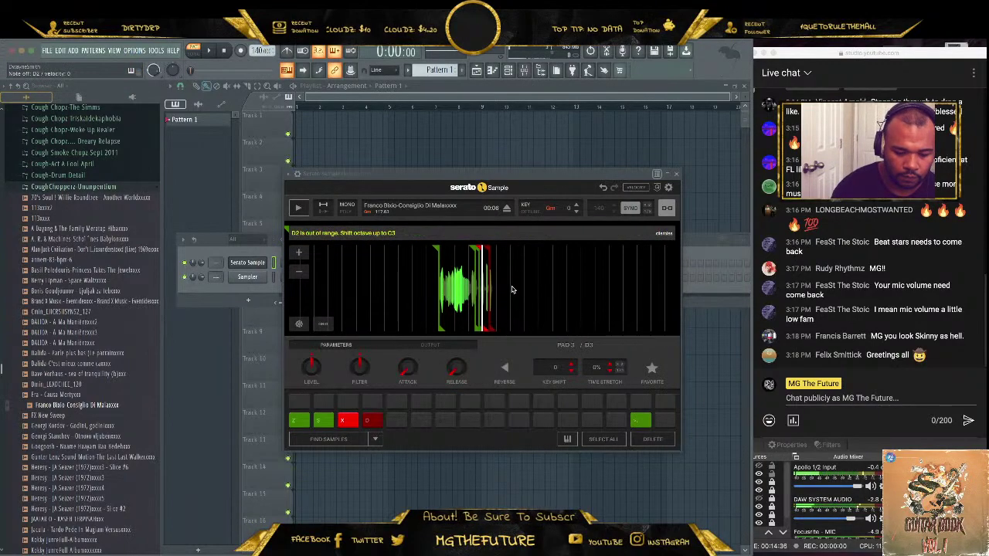
key(z)
key(z)
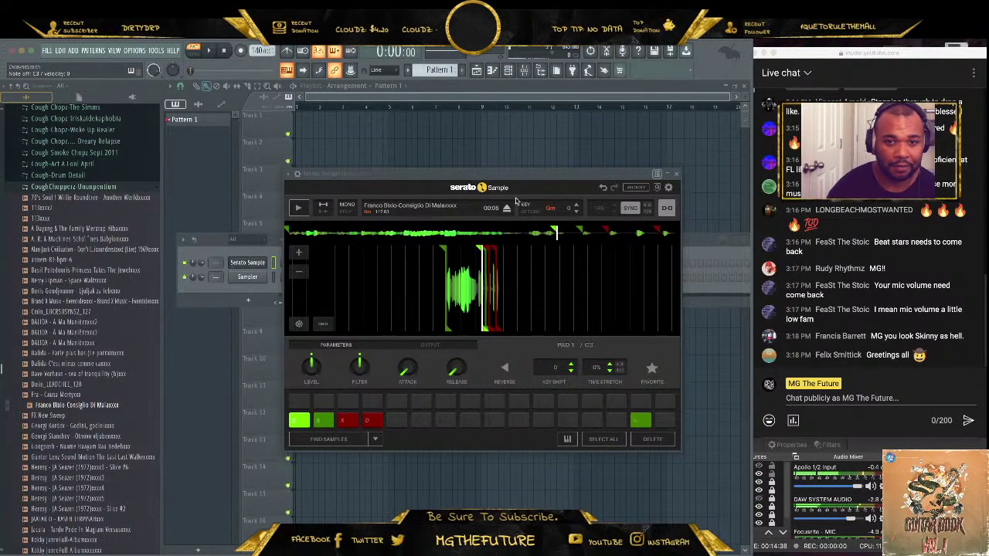
key(z)
key(z)
key(z)
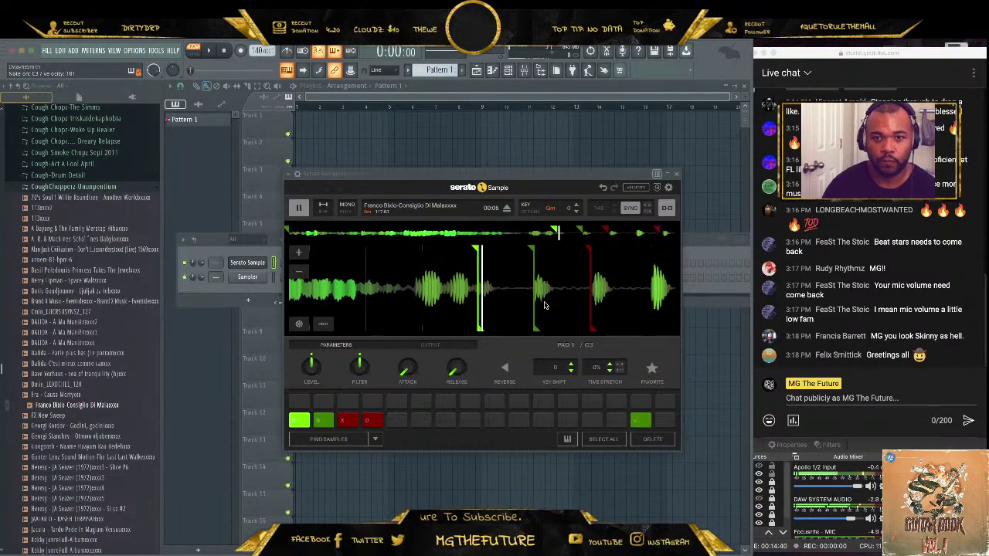
- Put pad 1 in polyphonic keyboard mode and raise the song's key shift to +5
click(573, 444)
click(345, 213)
click(576, 211)
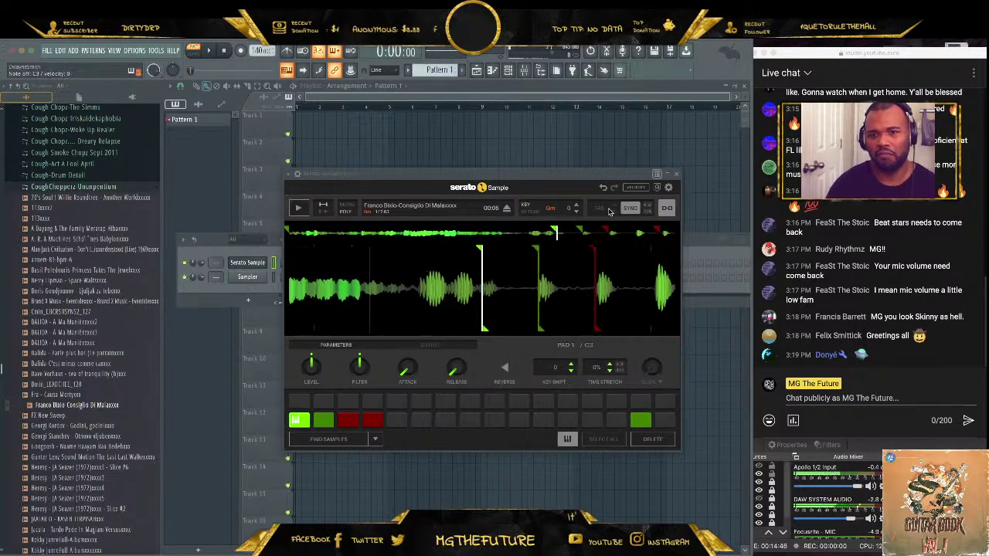
click(575, 205)
click(576, 205)
click(575, 204)
click(576, 206)
click(577, 206)
click(576, 206)
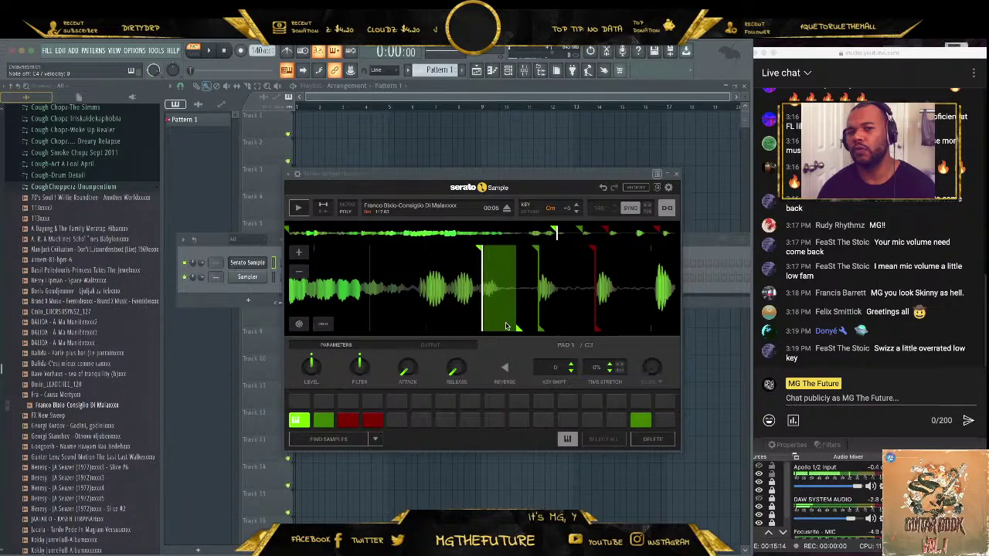
- Turn off keyboard mode, audition pads 2 and 4, and move pad 4's start marker closer to the last hit
click(568, 439)
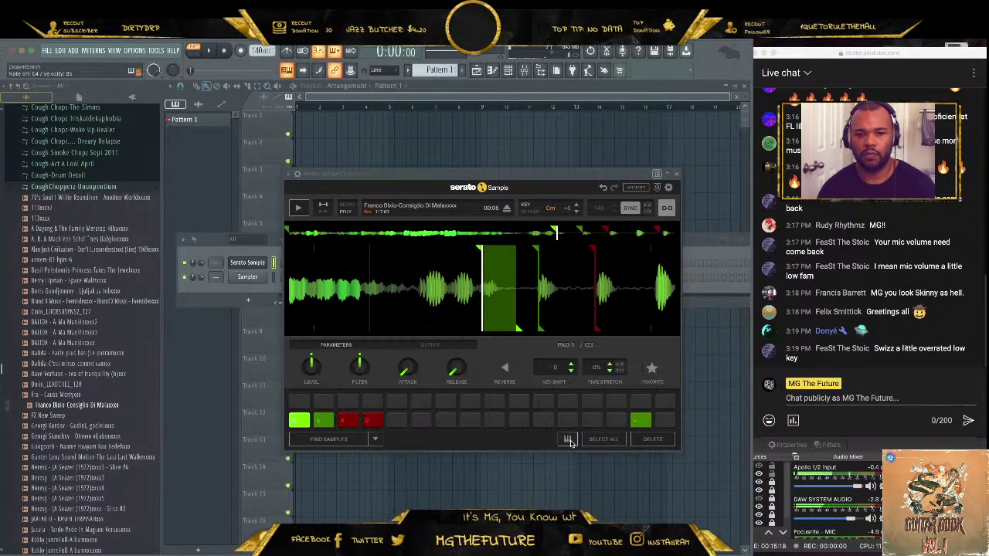
key(s)
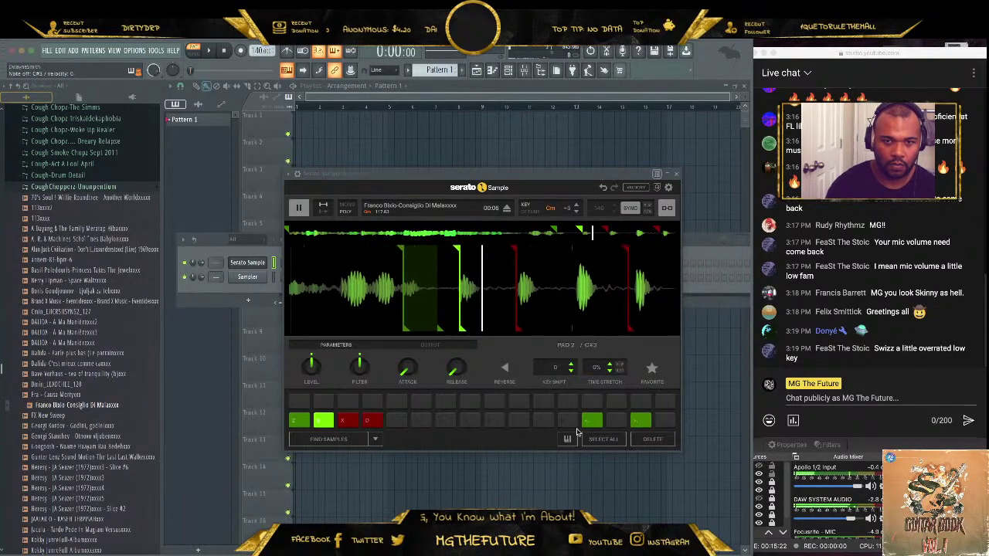
key(d)
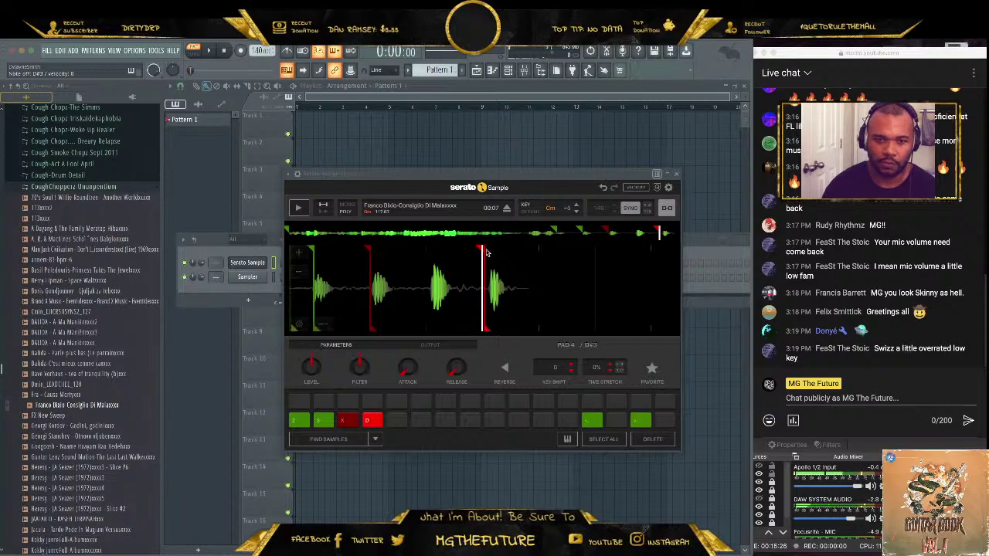
key(d)
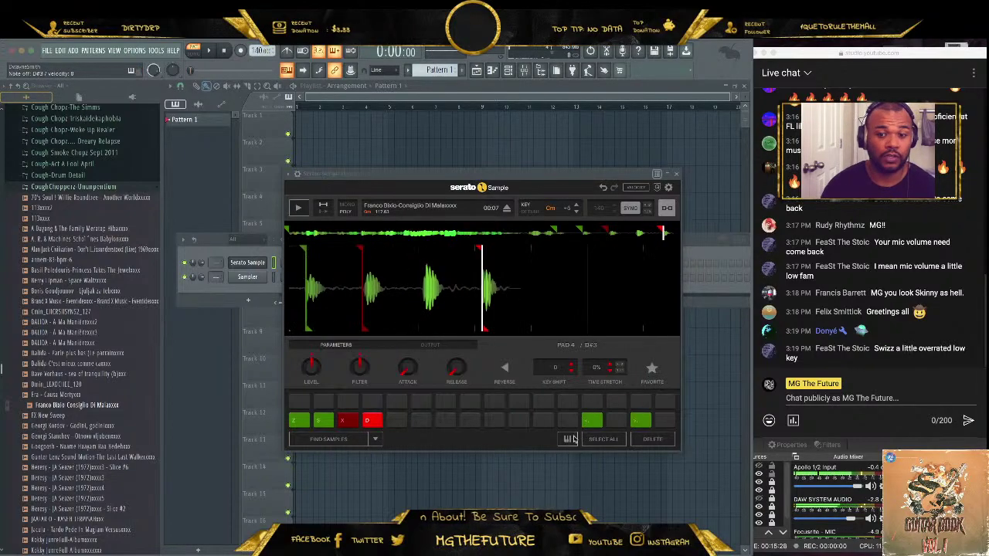
- Put pad 4 in keyboard mode and play its slice at several pitches
click(570, 439)
key(d)
key(d)
key(d)
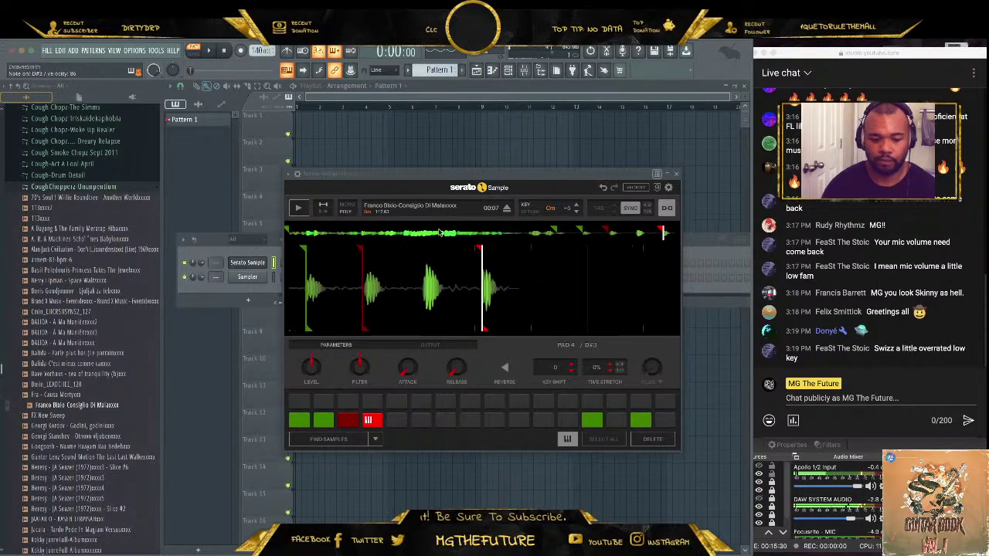
key(i)
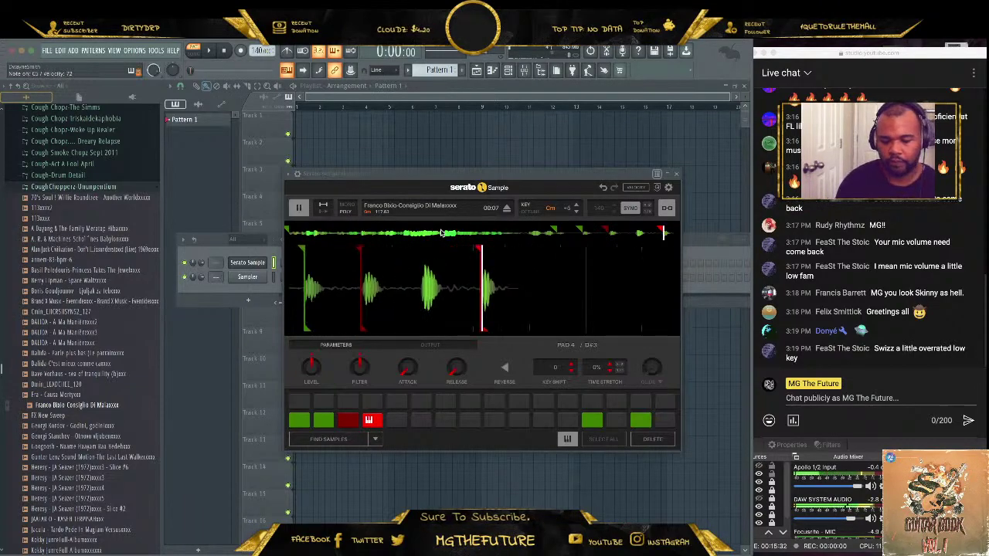
key(o)
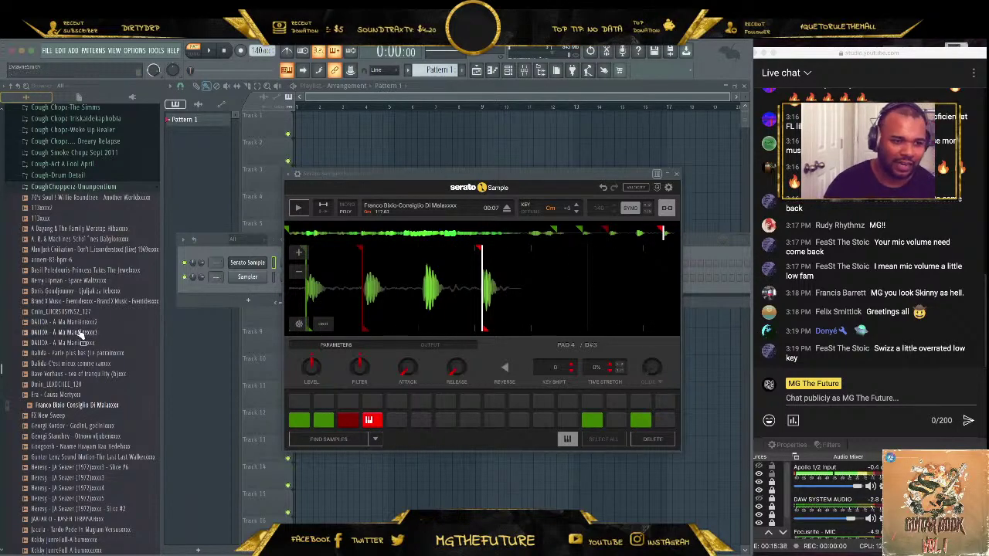
- Preview more songs in the folder, load Berry Lipman - Space Waltzxxxx into Serato Sample and find samples in it
click(114, 302)
click(119, 280)
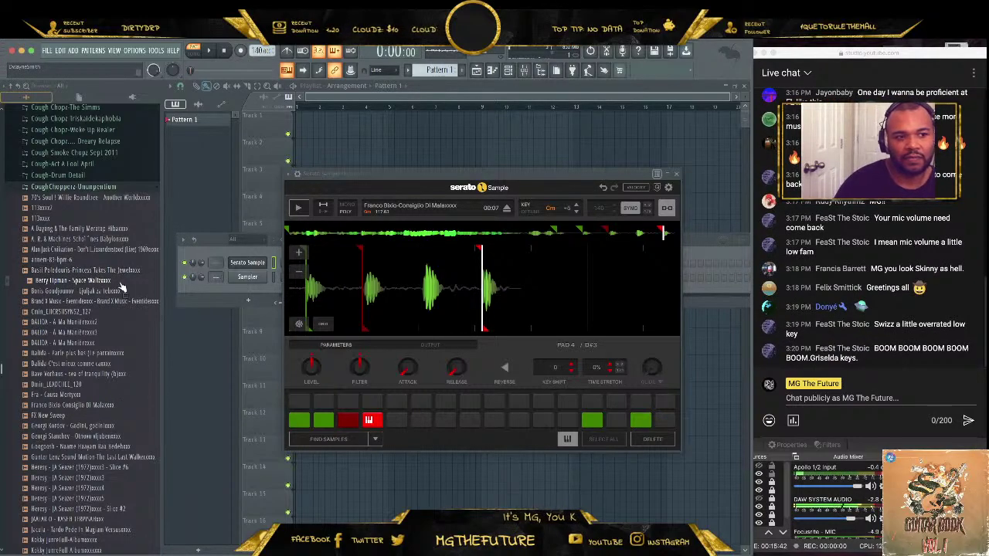
drag(112, 286, 338, 305)
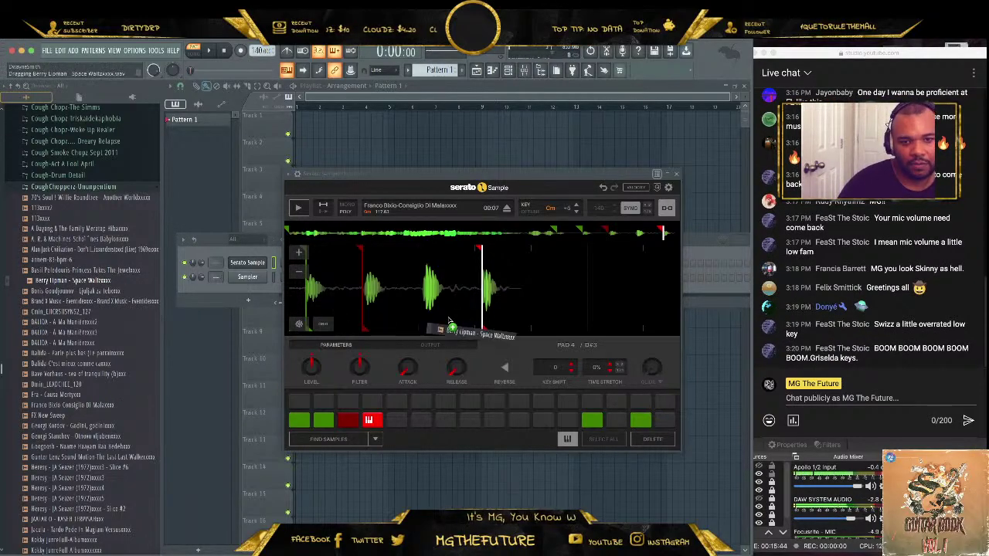
click(332, 438)
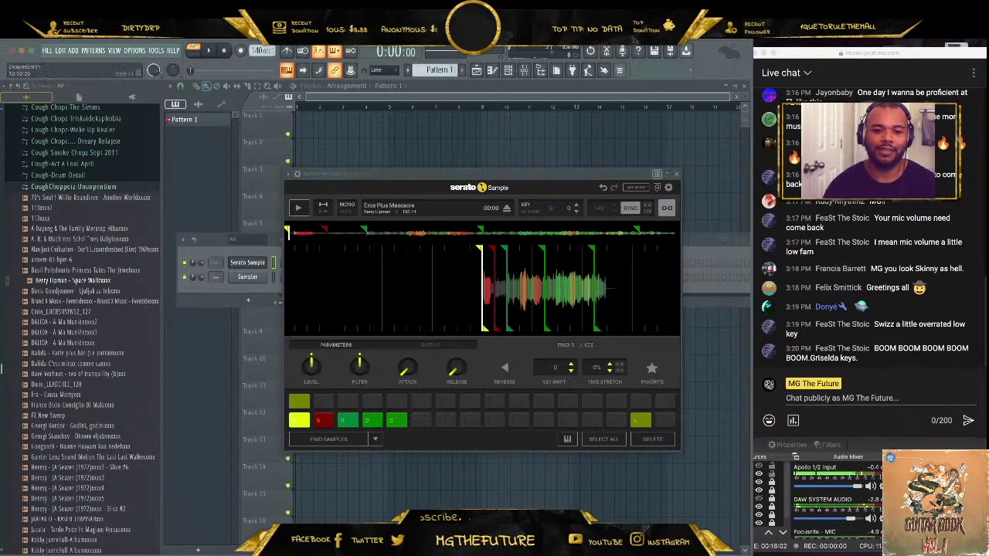
- Switch to iZotope RX, load Berry Lipman - Space Waltzxxxx.wav into it from the FL Studio browser and select all the audio
click(780, 550)
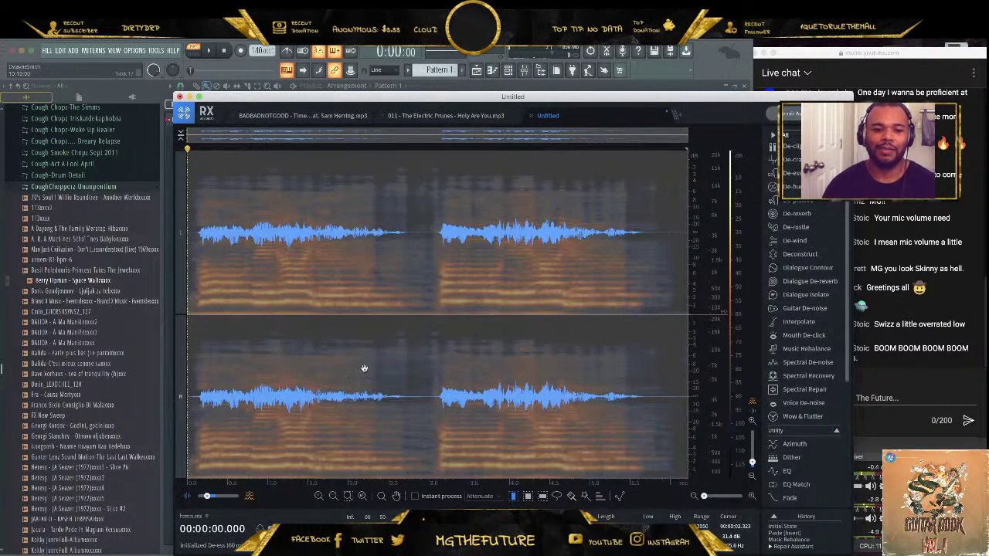
drag(91, 286, 433, 476)
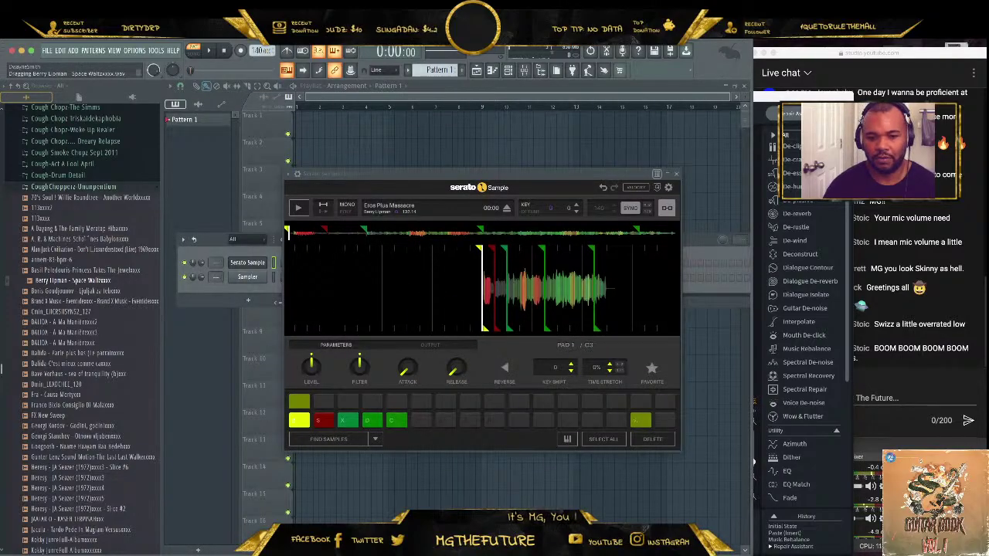
key(super+Tab)
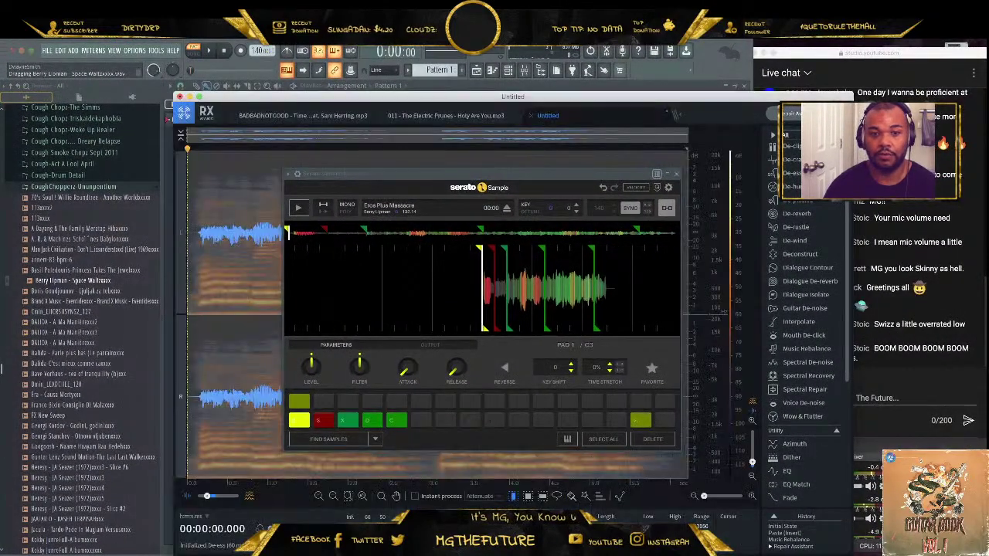
drag(101, 286, 77, 282)
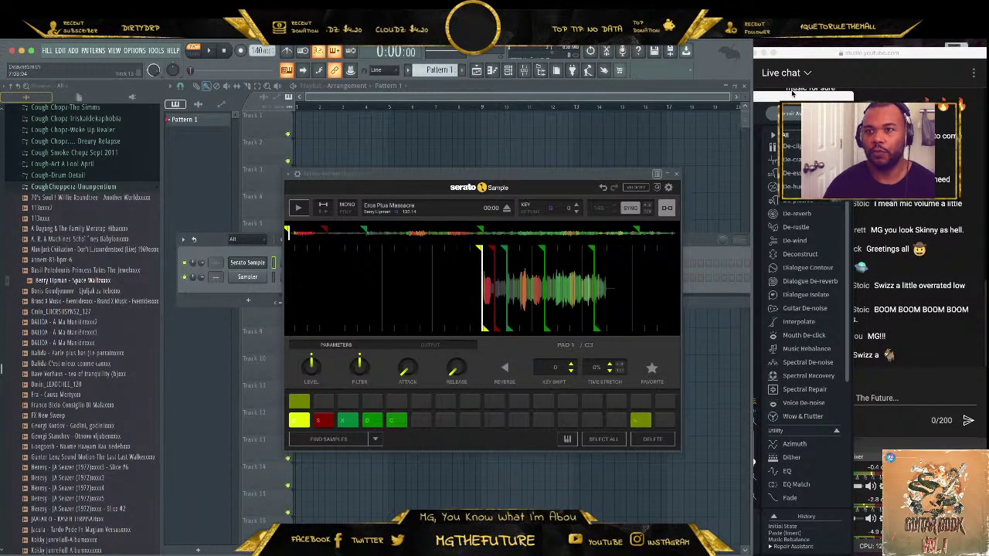
click(792, 94)
drag(782, 95, 987, 73)
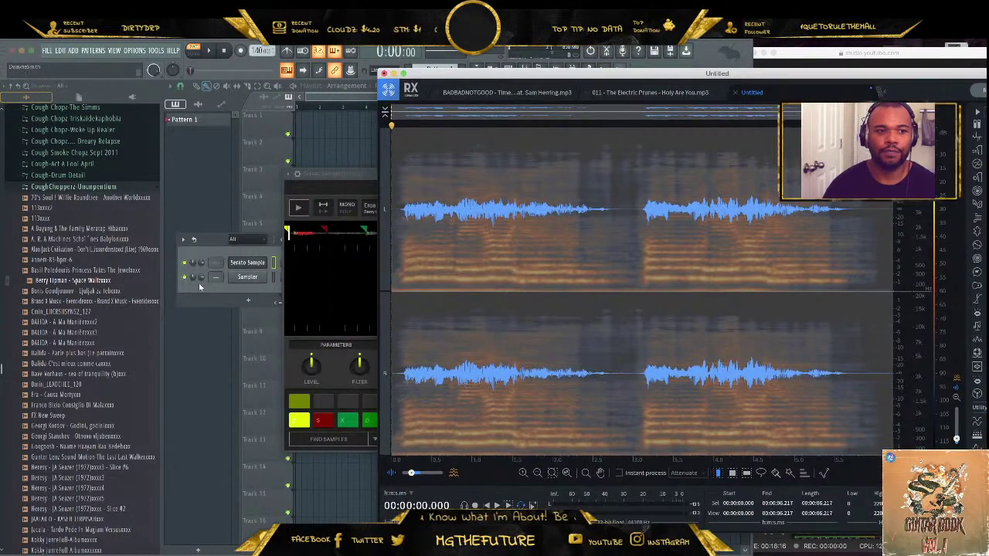
drag(99, 283, 756, 112)
drag(763, 75, 468, 96)
key(super+a)
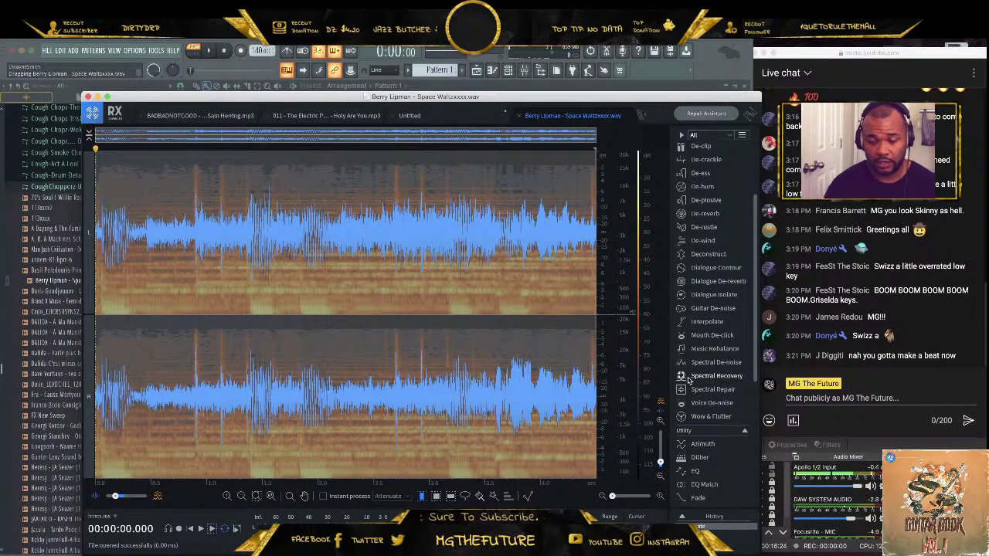
- Remove the bass with Music Rebalance: Percussion and Other gain 0 dB, Separation 54.9, Best quality, and render it
click(726, 351)
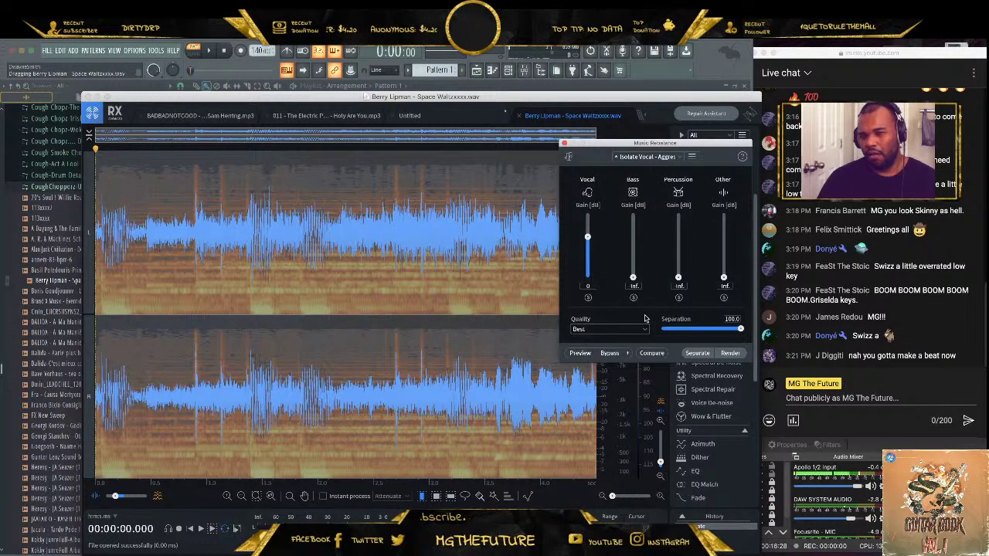
click(587, 353)
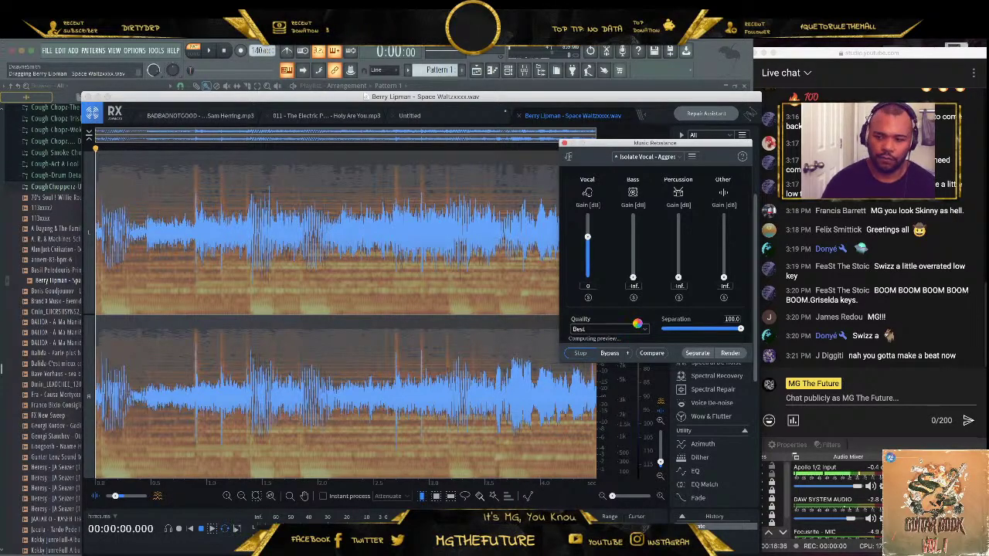
click(637, 329)
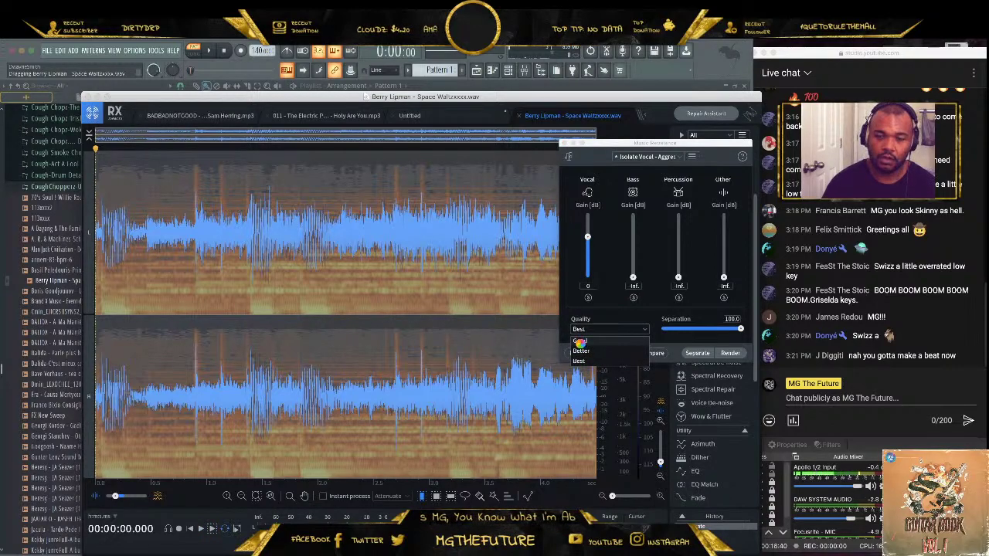
click(612, 341)
drag(740, 329, 703, 334)
drag(678, 277, 680, 245)
drag(724, 278, 719, 246)
click(585, 353)
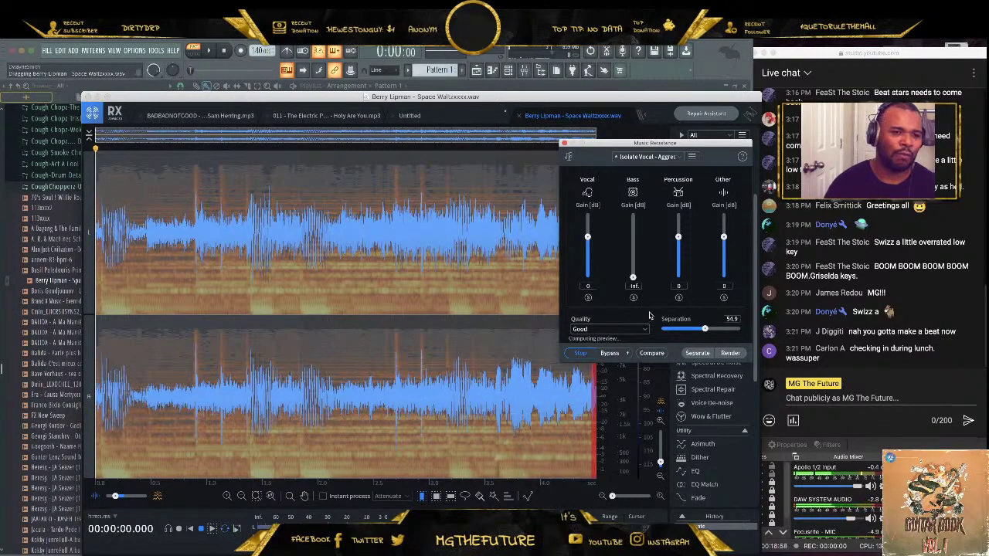
click(618, 329)
click(610, 361)
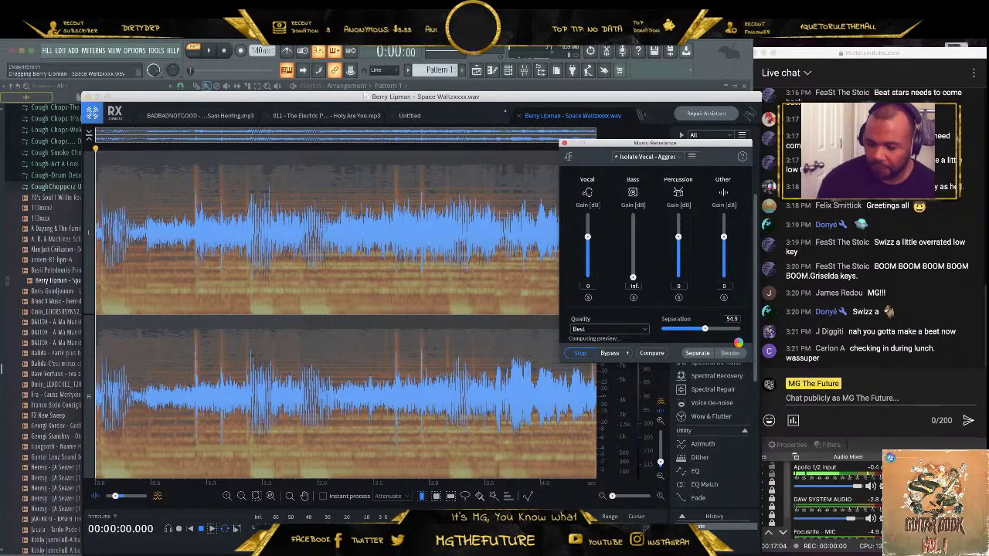
- Switch to OBS and lower the Apollo 1/2 Input level to -2.8 dB, returning to the live chat
click(936, 342)
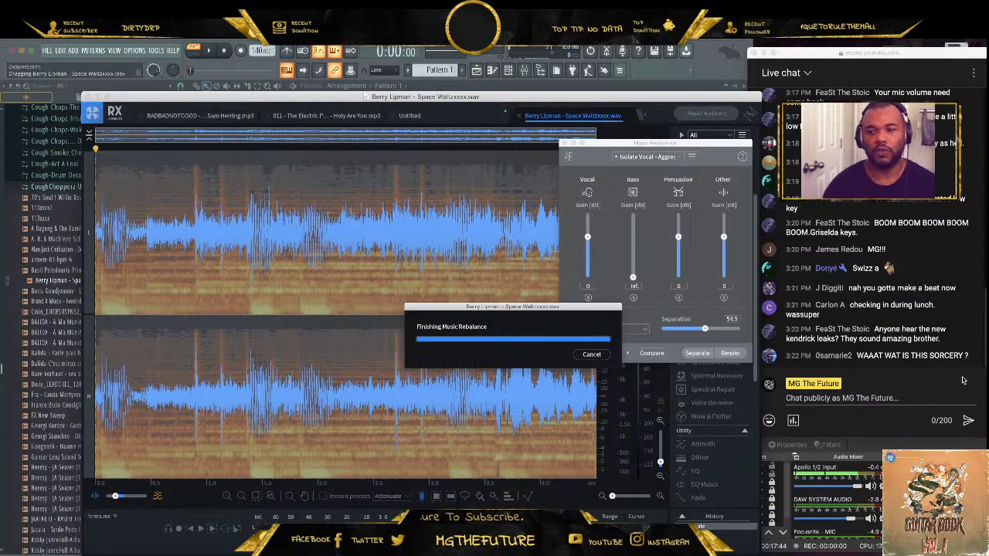
click(862, 460)
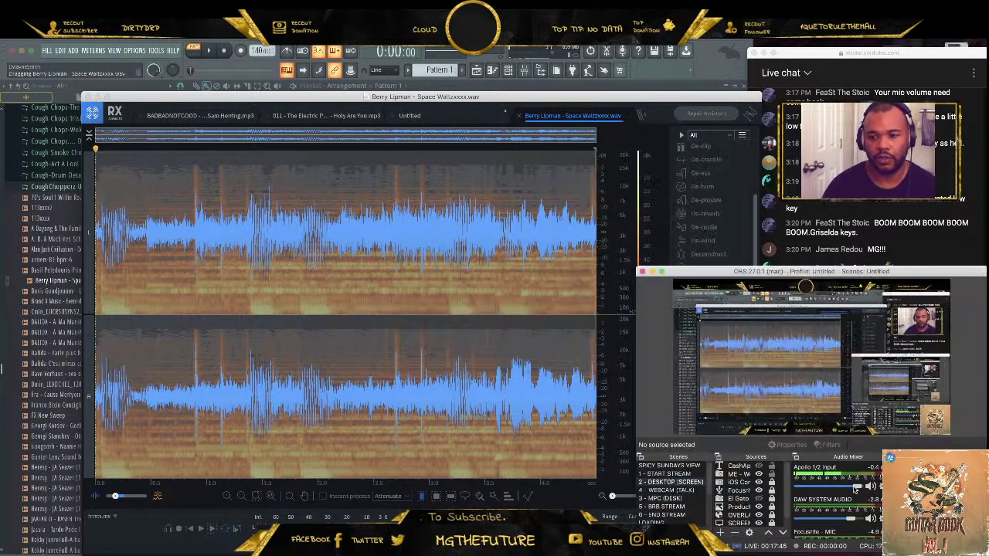
click(947, 166)
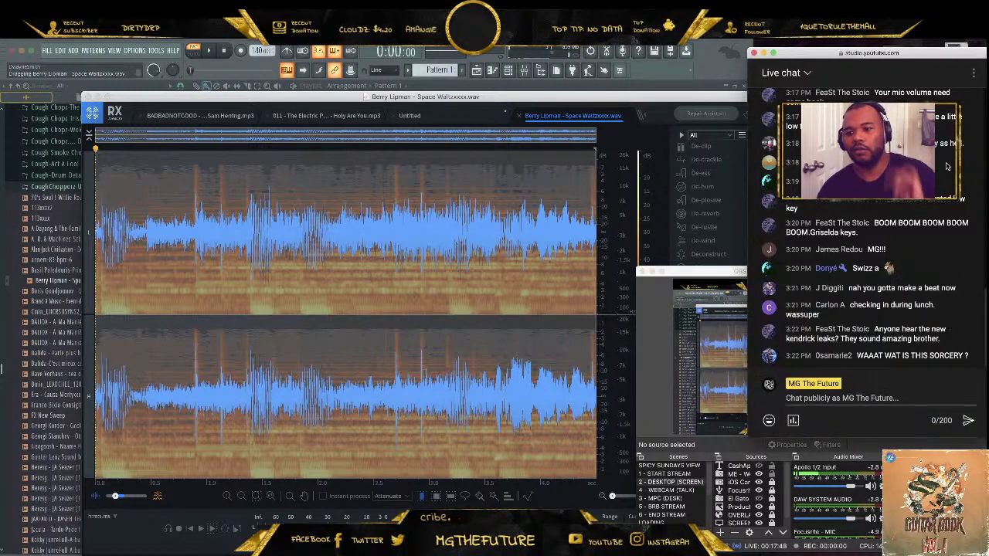
- Return to RX, close Music Rebalance and play the rebalanced audio from the start
click(672, 94)
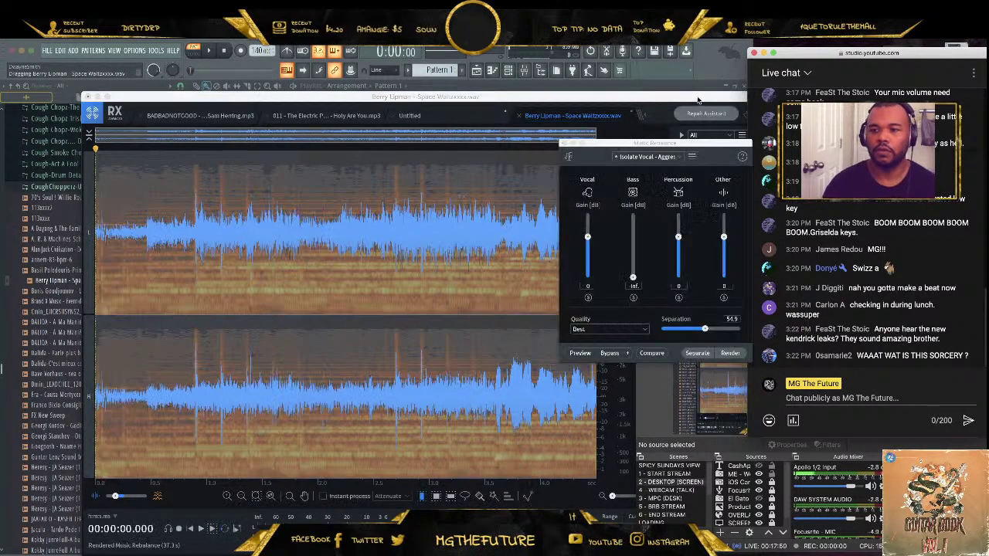
drag(663, 146, 594, 160)
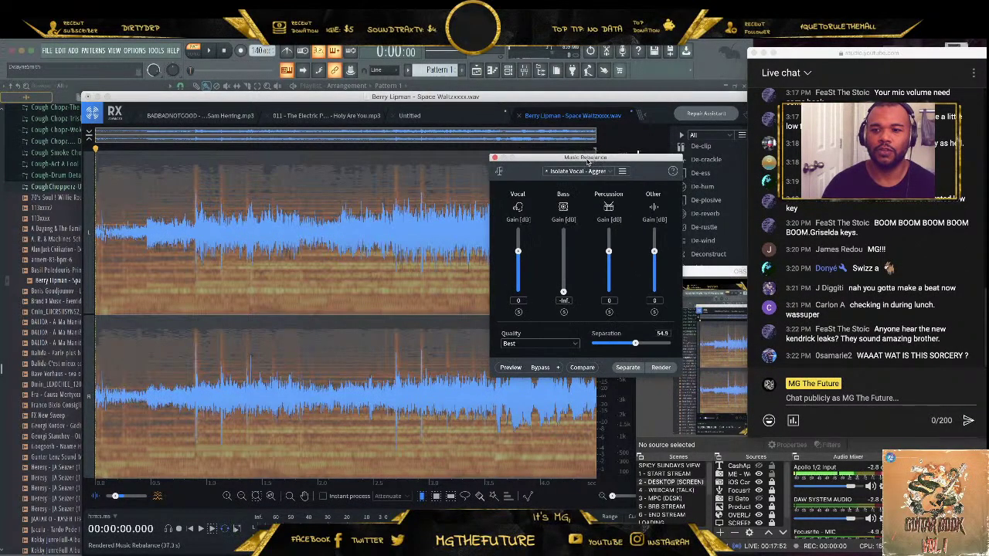
click(495, 157)
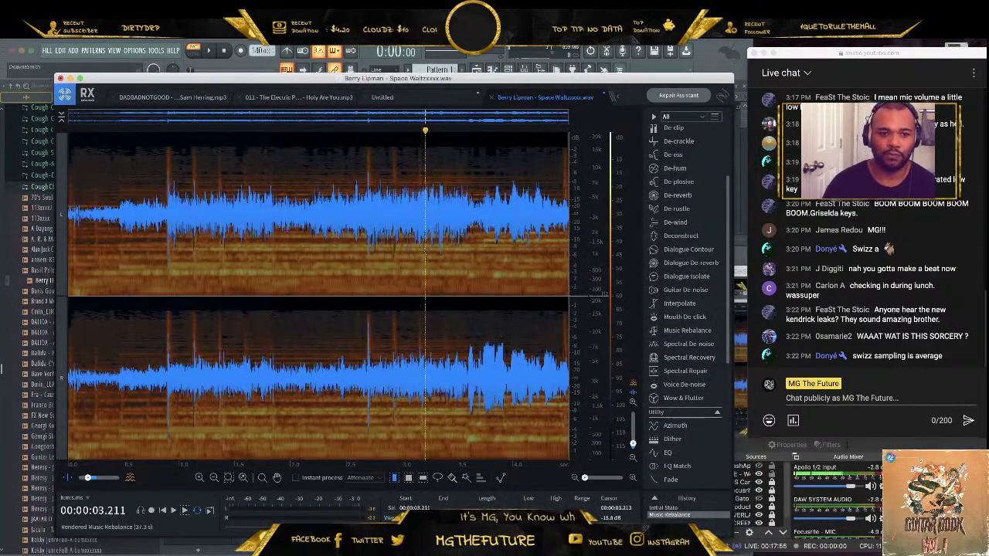
key(space)
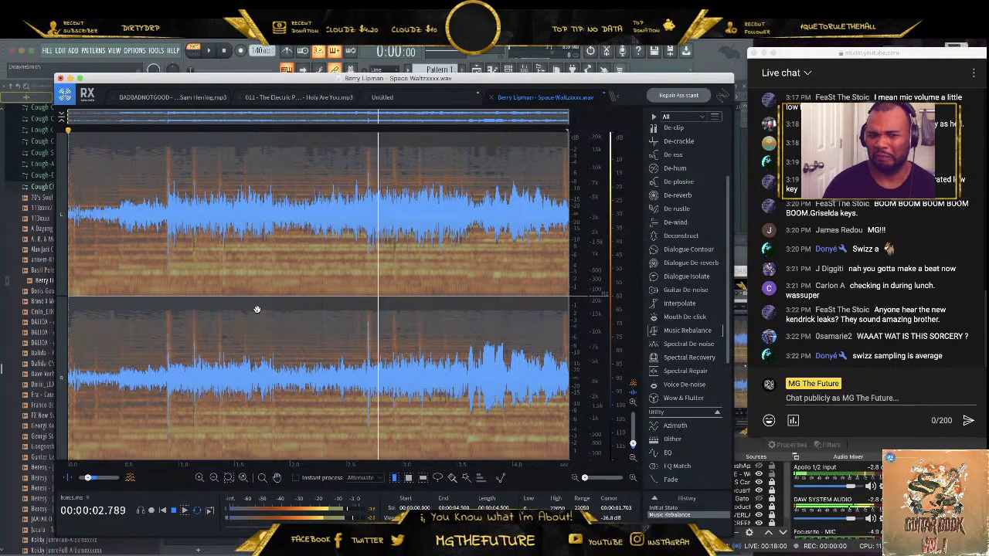
key(space)
key(space)
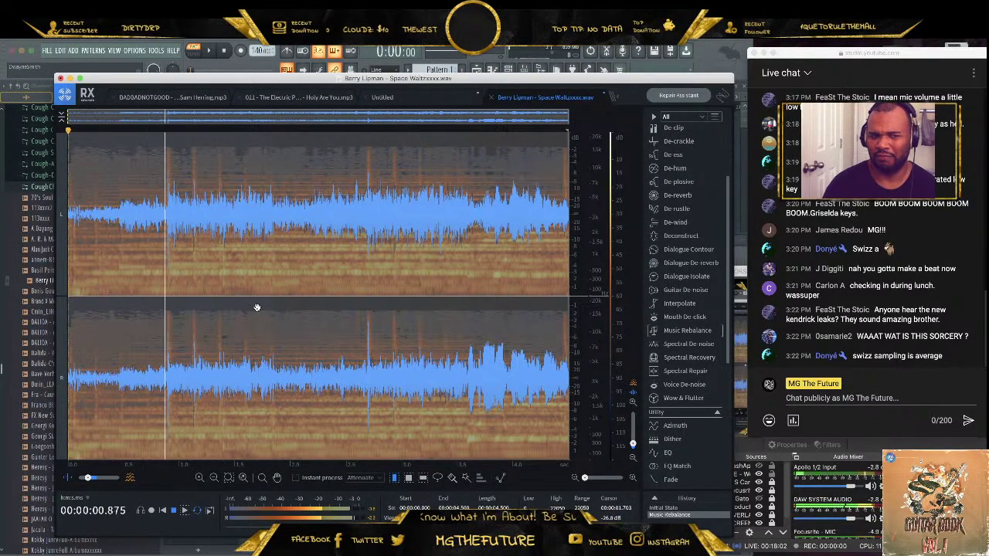
key(space)
- Place the playhead at about 0.46 s and play the rebalanced audio from there several times
click(120, 369)
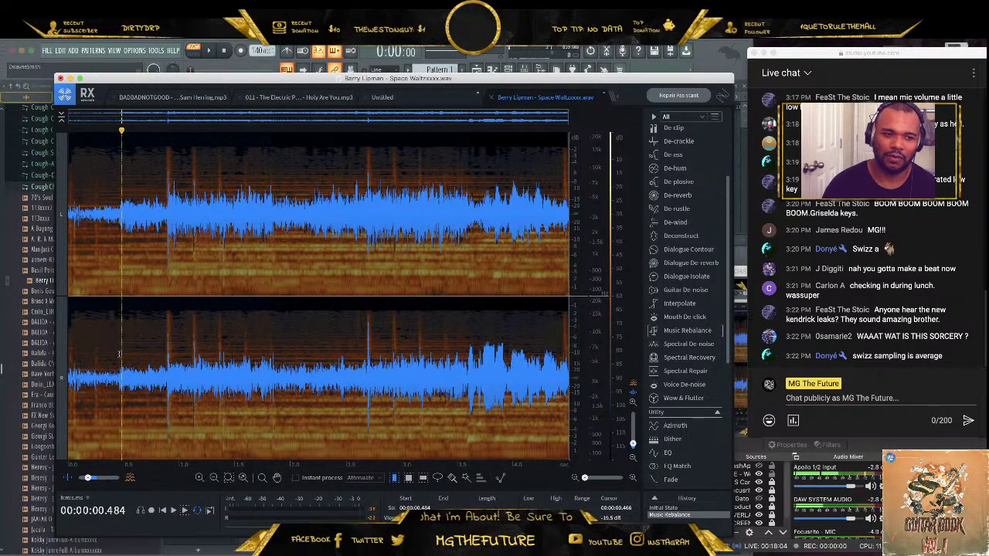
key(space)
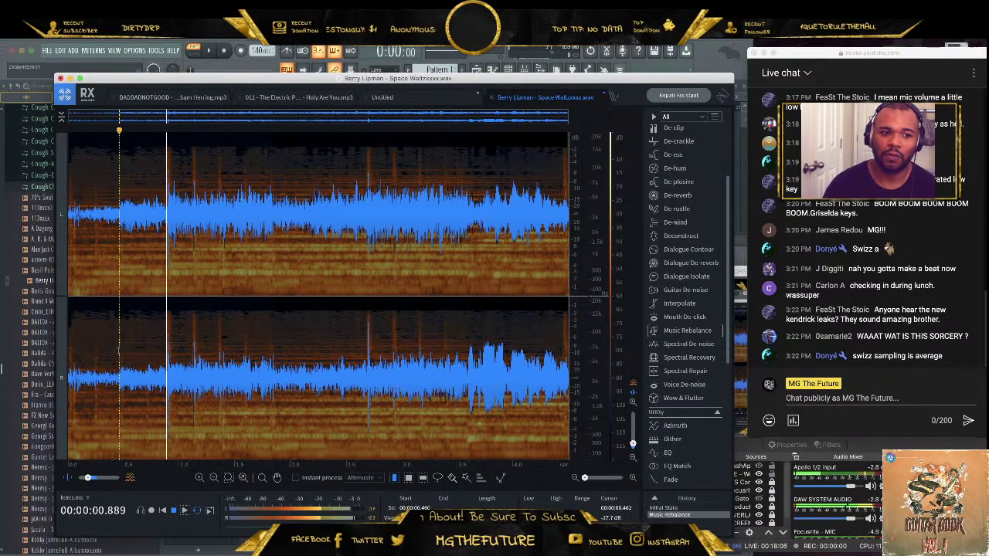
key(space)
key(space)
key(space)
key(space)
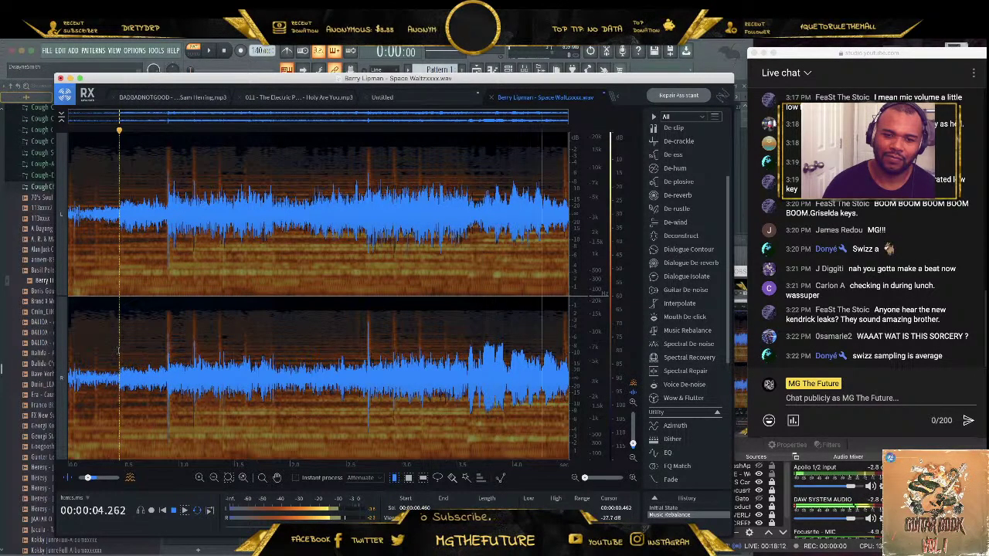
key(space)
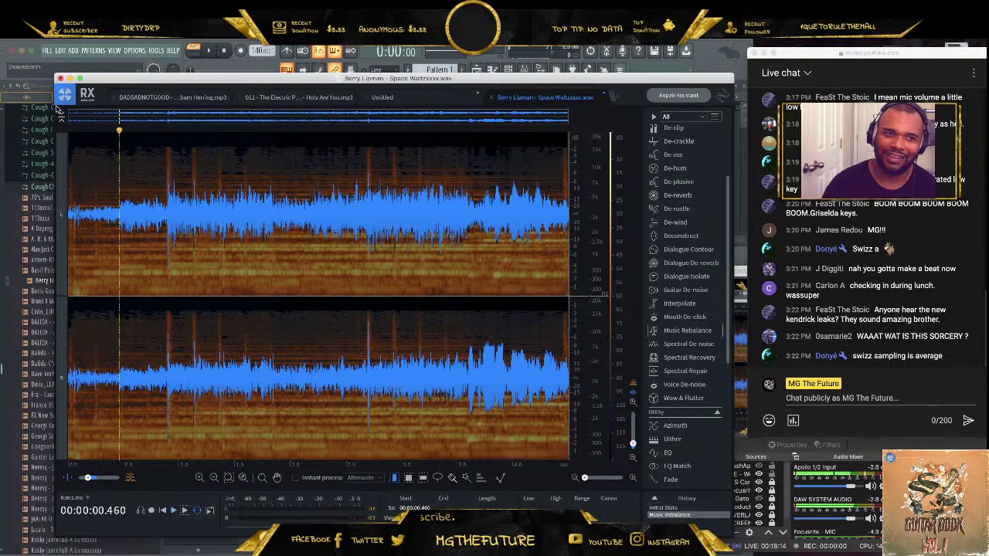
- Return to FL Studio, open the Cough Chopz-Machinery In Endlessness folder and preview songs such as N97 Playing house Mazda Toshixxxx3
click(69, 78)
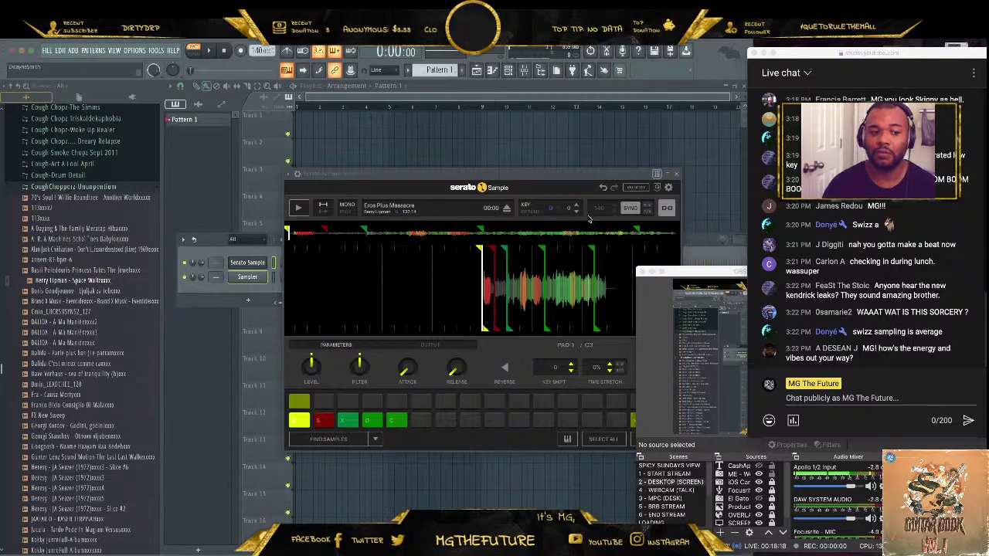
click(606, 179)
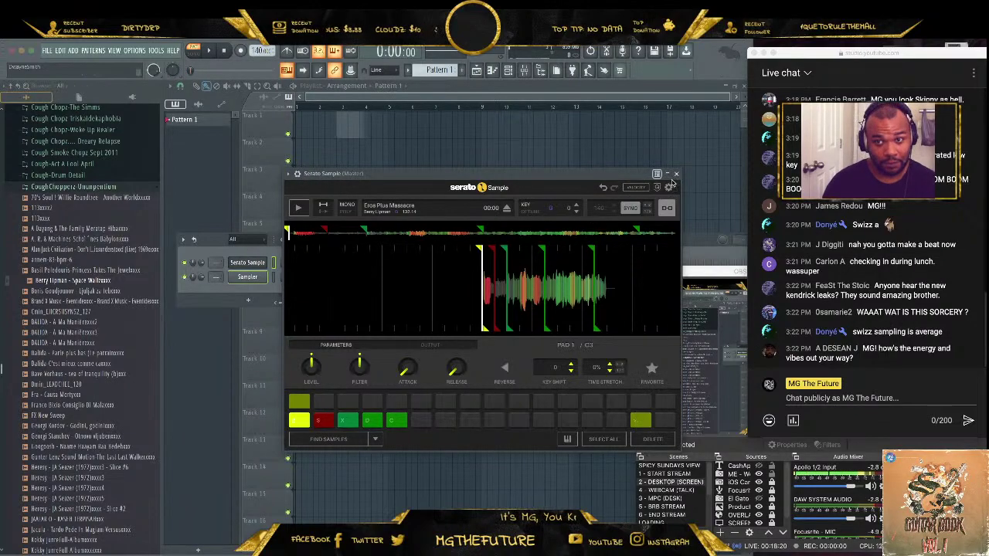
scroll(127, 456, up, 10)
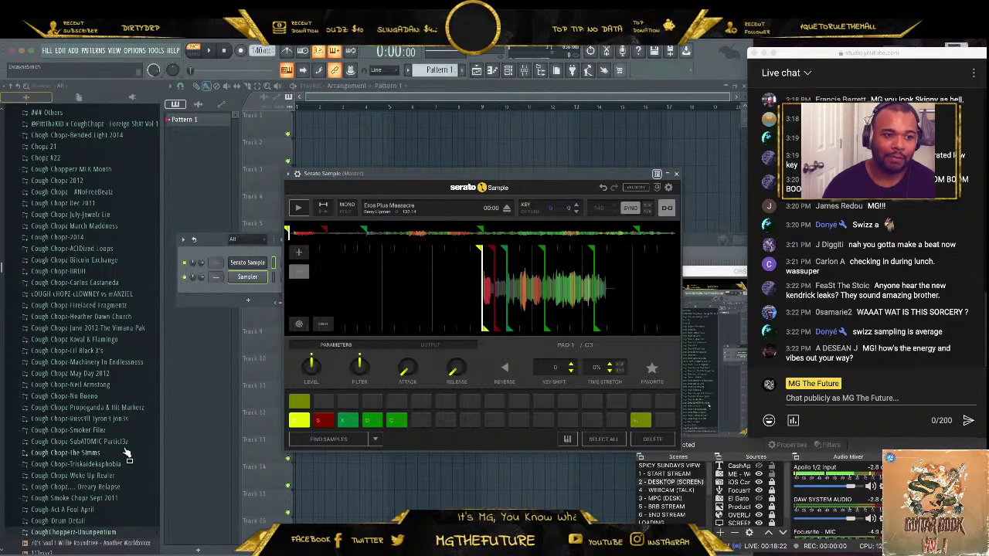
click(124, 365)
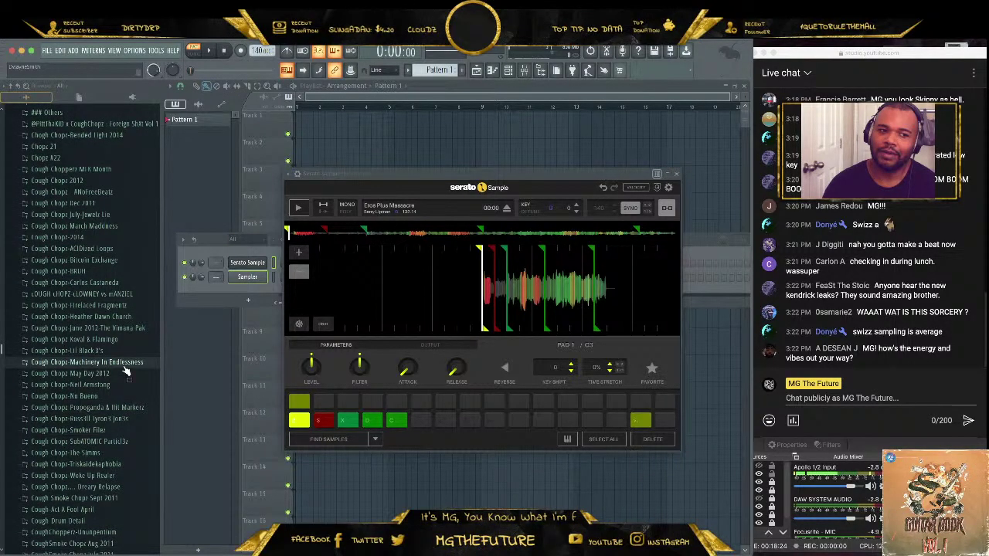
click(124, 366)
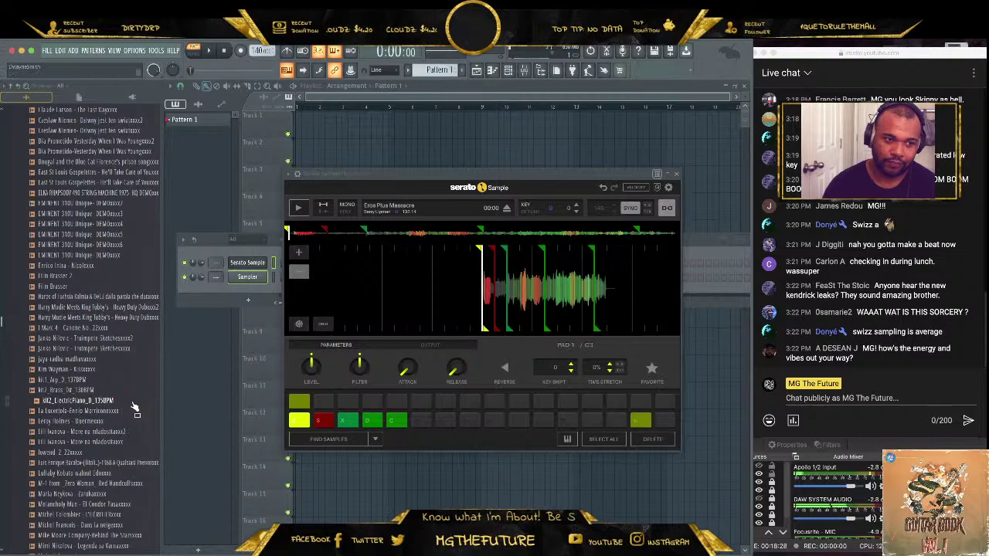
scroll(133, 409, down, 3)
click(124, 429)
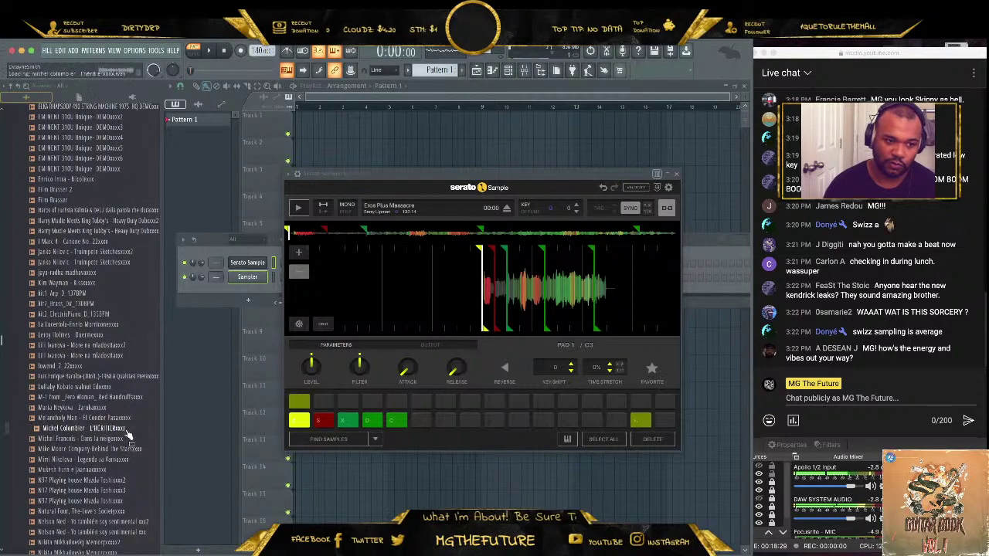
scroll(128, 429, down, 3)
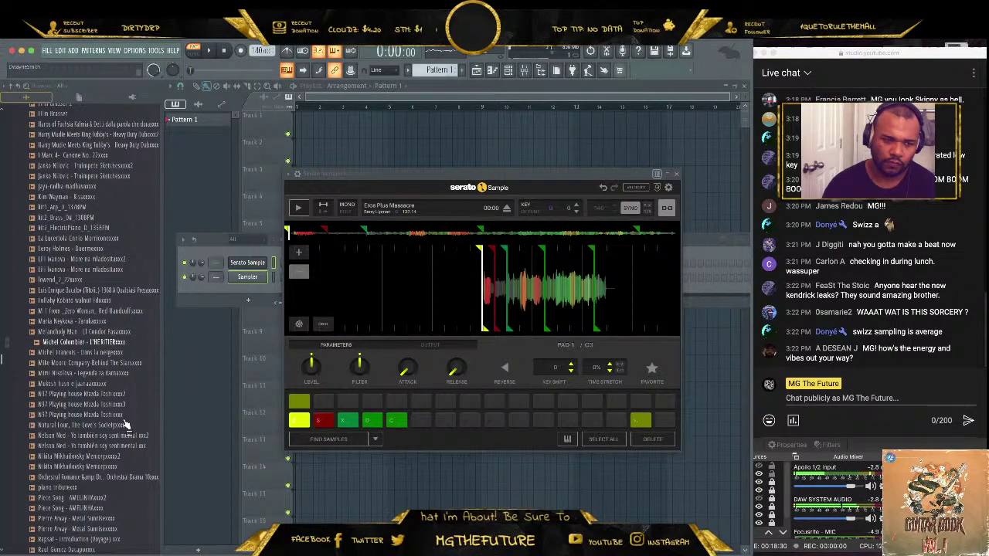
click(125, 404)
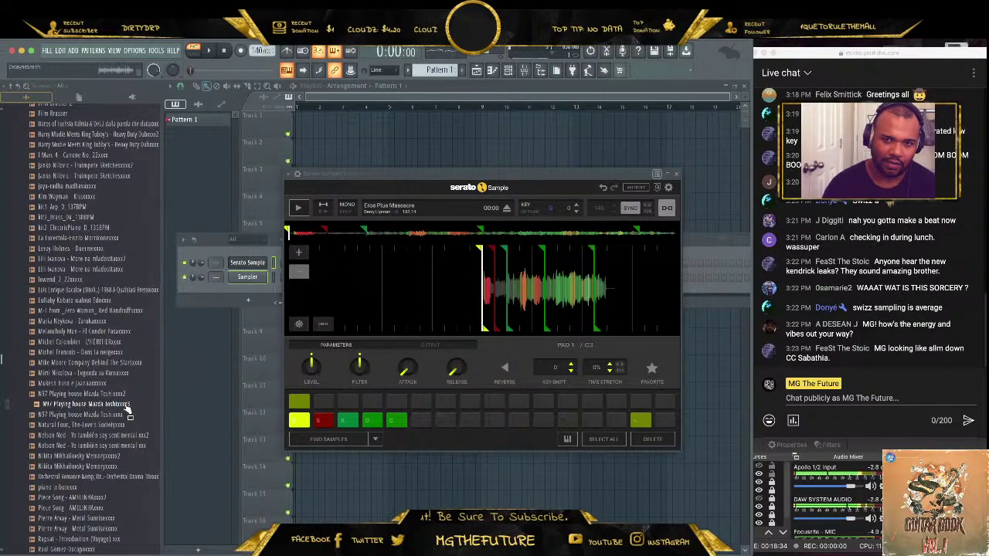
- Load N97 Playing house Mazda Toshixxxx3 into Serato Sample, find samples in it and audition the resulting pads
drag(128, 410, 476, 293)
click(321, 440)
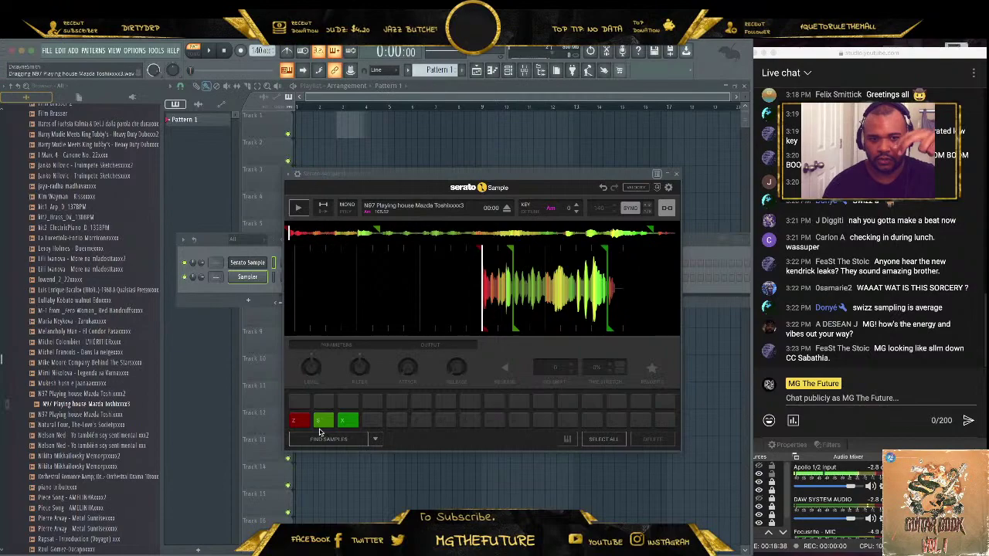
key(z)
key(x)
key(x)
key(x)
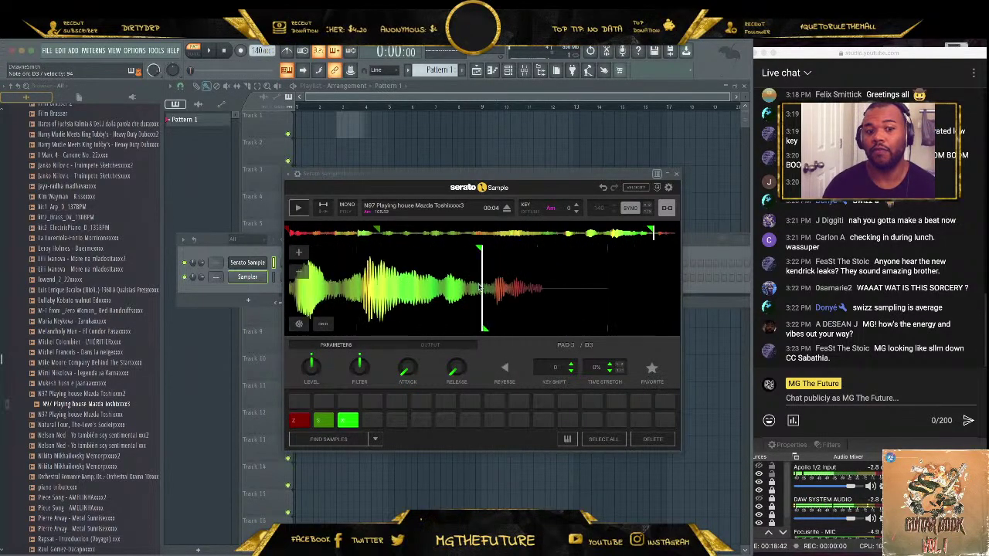
- Move pad 3's start marker onto the onset of the final note in the waveform, auditioning the pad to check it
scroll(492, 297, down, 3)
scroll(487, 290, up, 3)
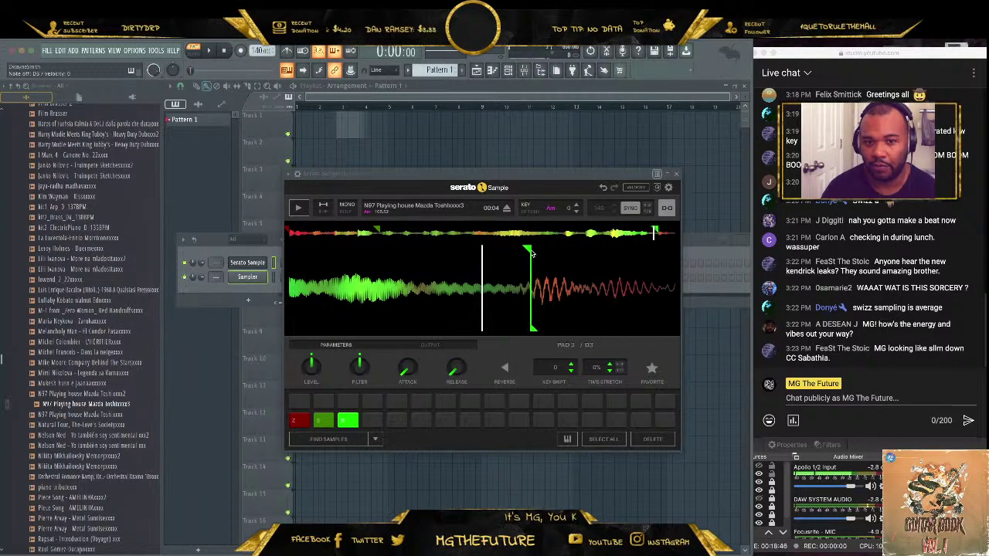
key(x)
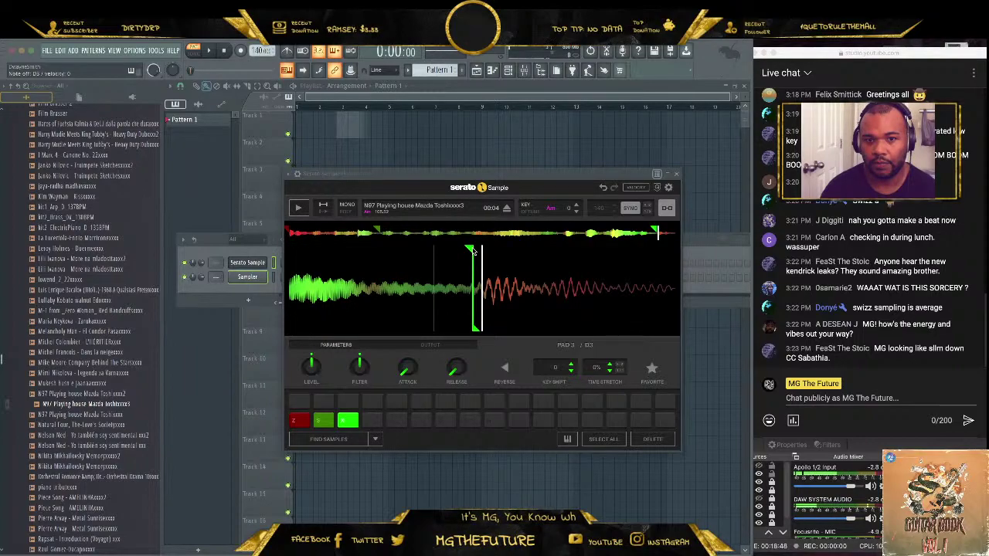
key(x)
key(x)
- Turn on keyboard mode for pad 3 and play the slice at different pitches to work out a melody
click(567, 439)
key(x)
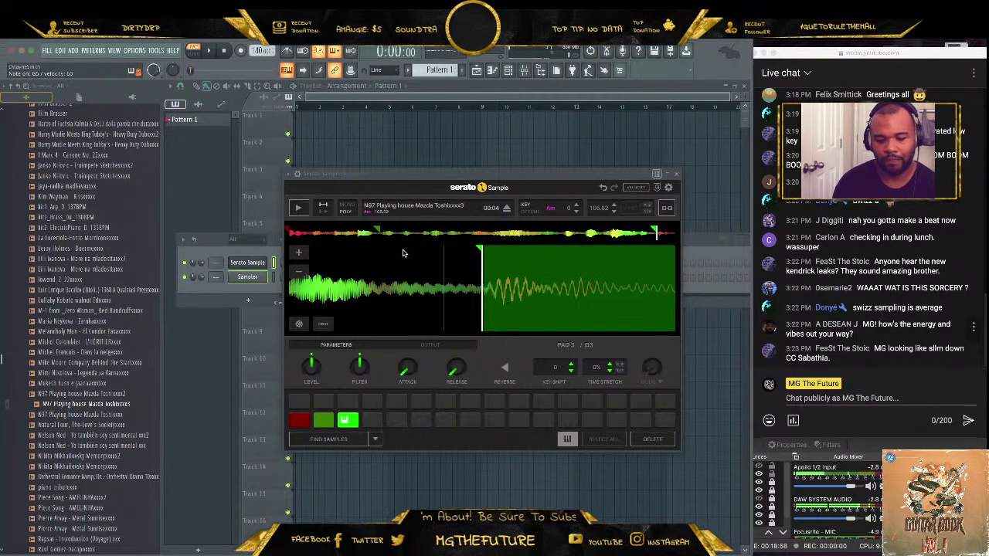
key(d)
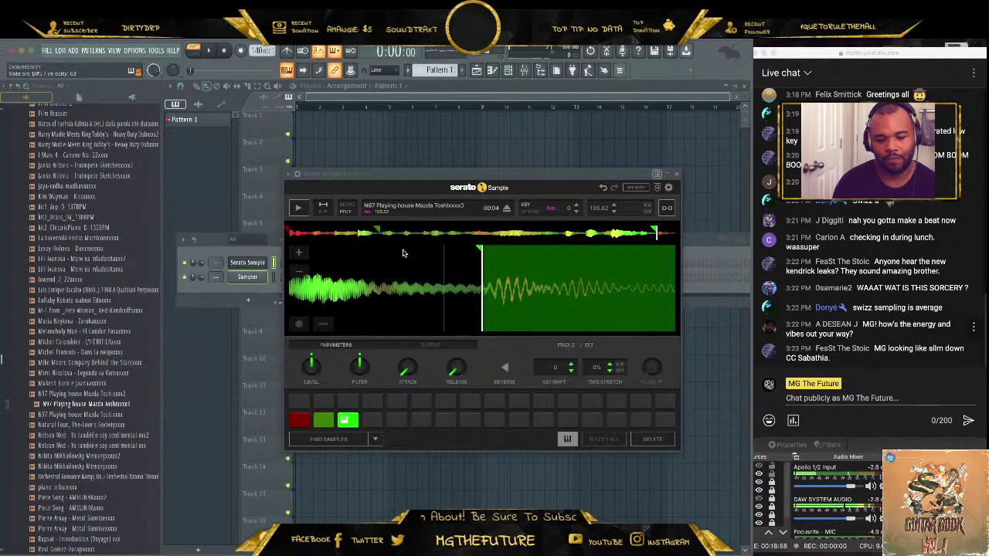
key(r)
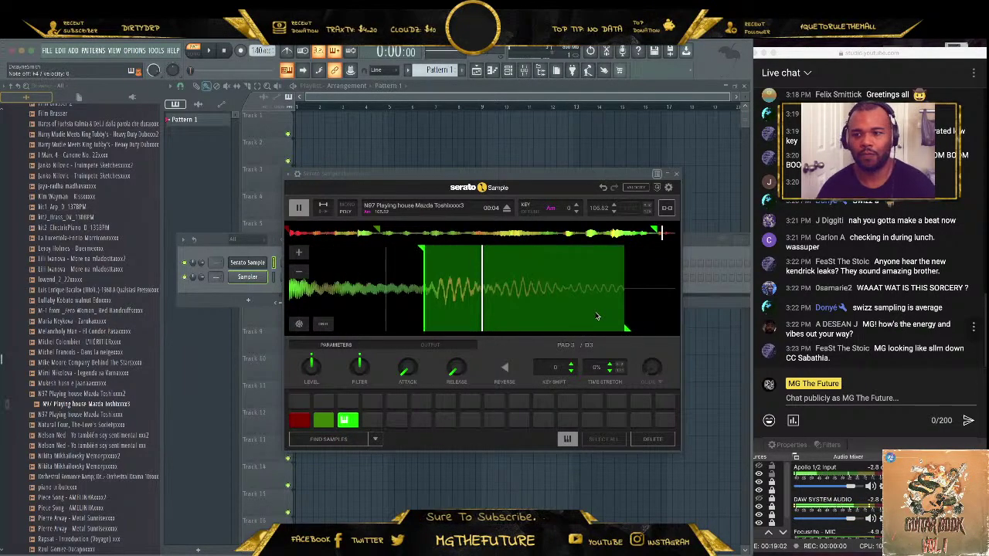
key(t)
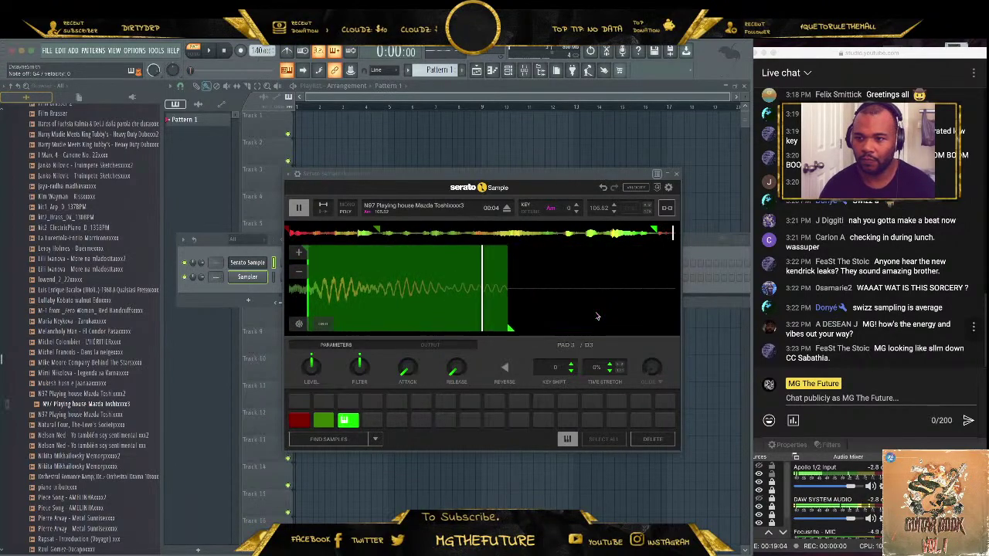
key(r)
key(q)
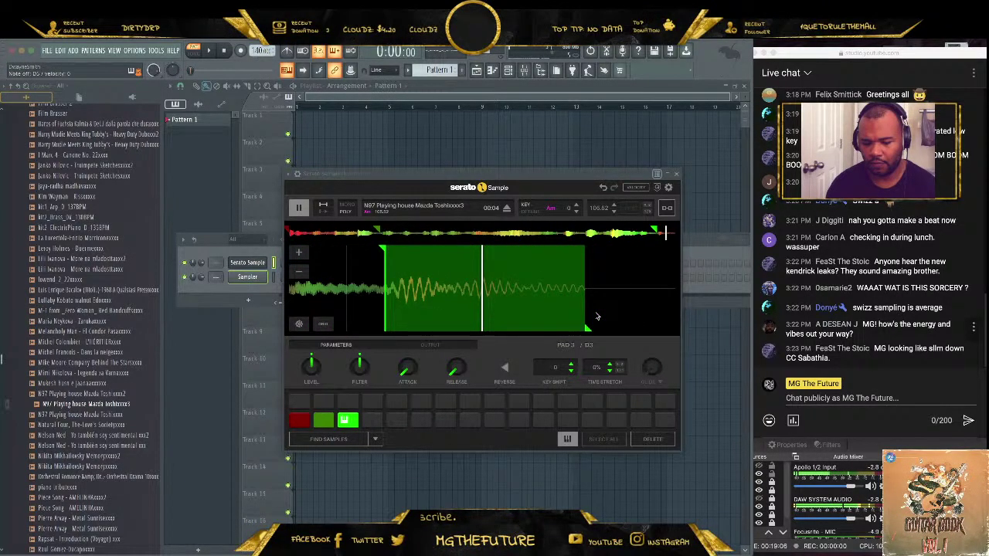
key(w)
key(w)
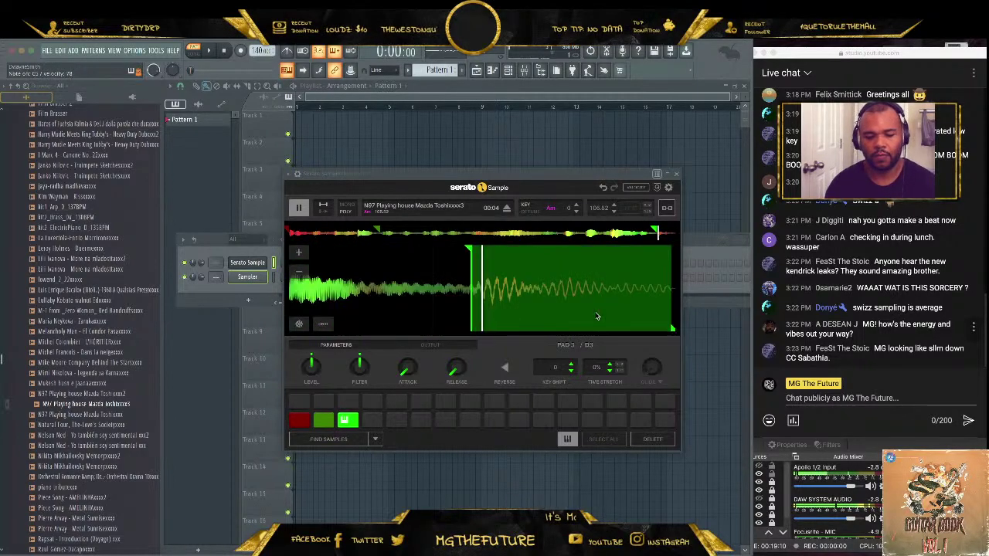
key(w)
key(r)
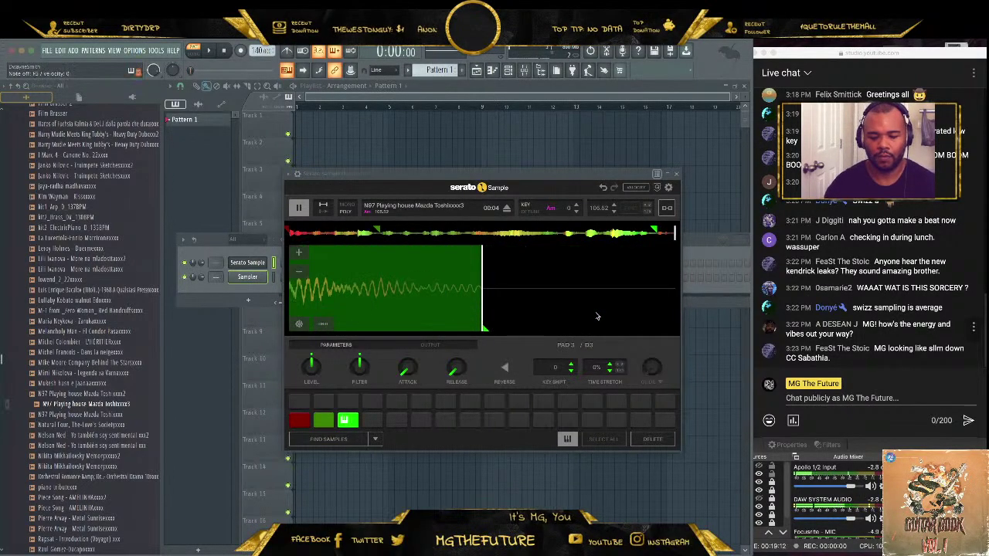
key(j)
key(j)
key(j)
key(j)
key(j)
key(3)
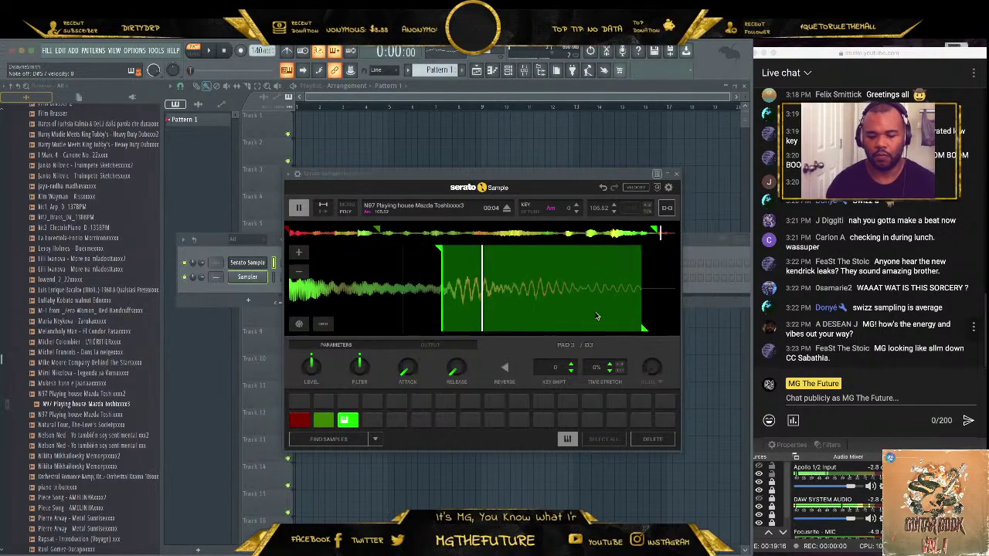
key(q)
key(q)
key(q)
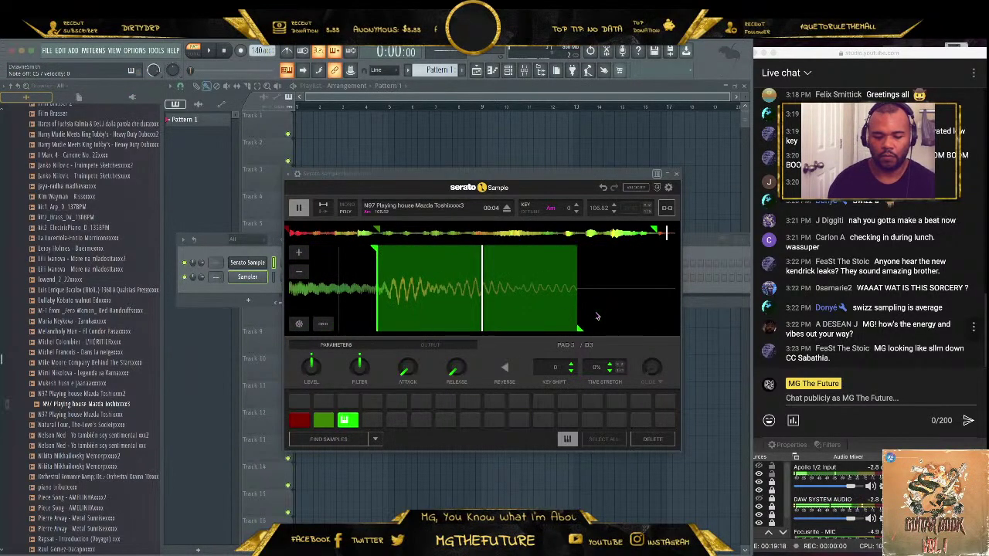
key(7)
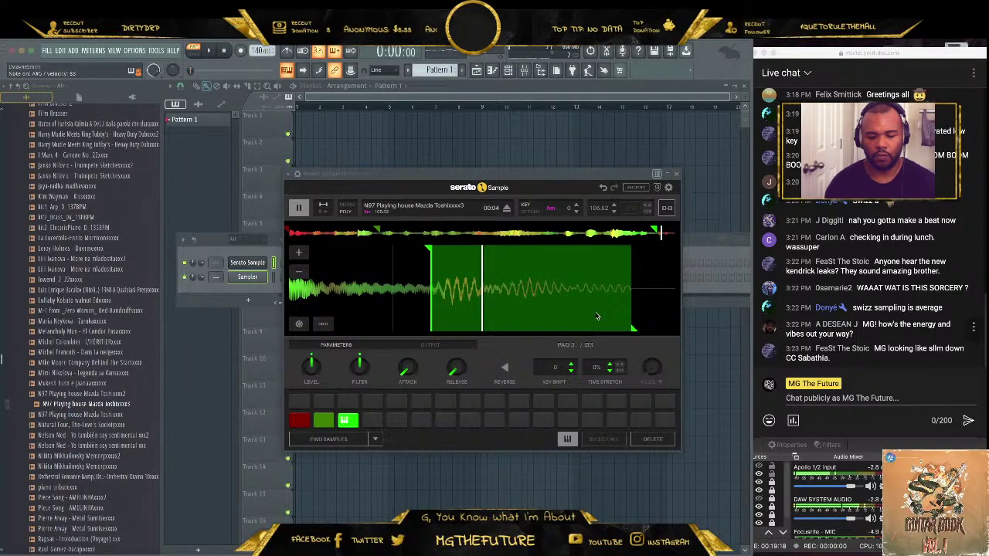
key(b)
key(b)
key(b)
key(z)
key(w)
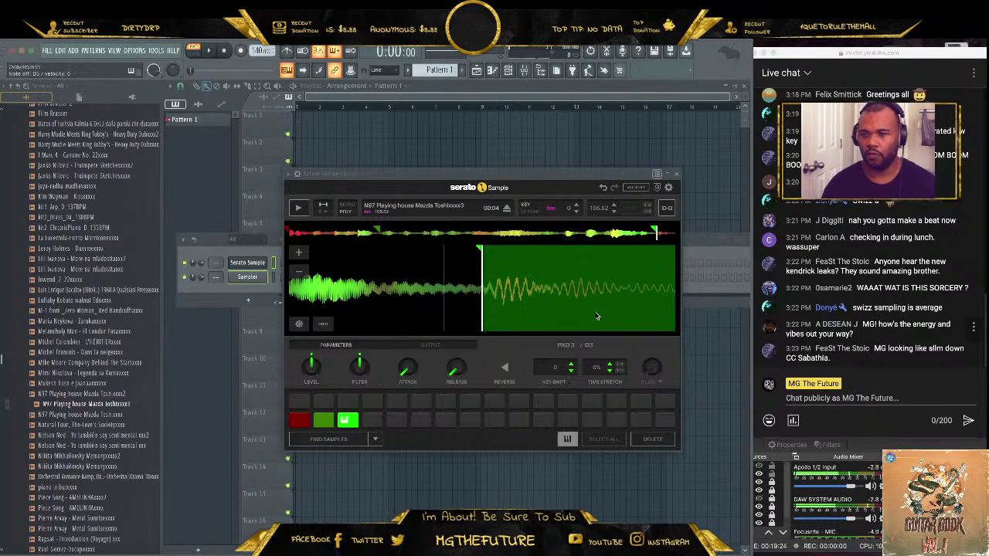
- Close Serato Sample, enable recording and the metronome, and record the played melody into Pattern 1
click(677, 174)
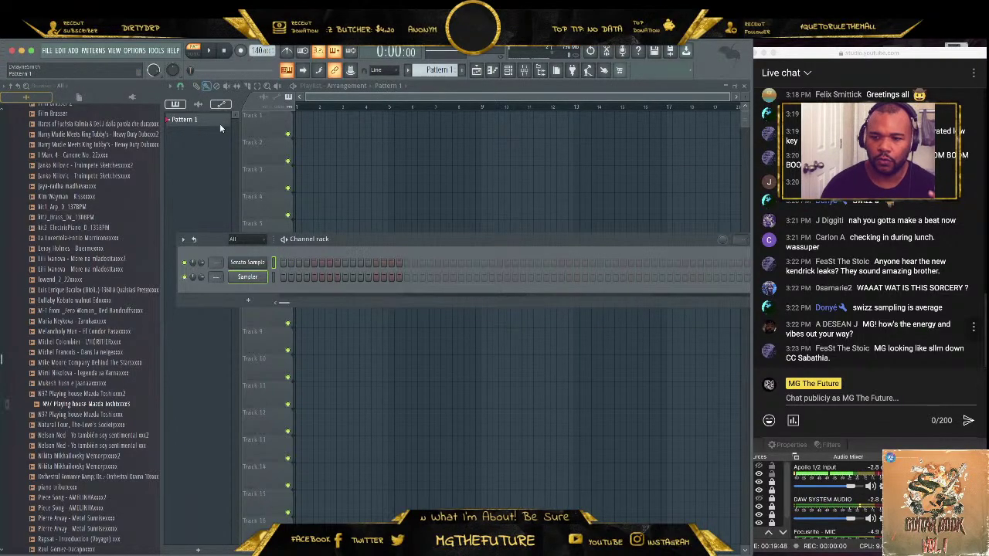
click(238, 51)
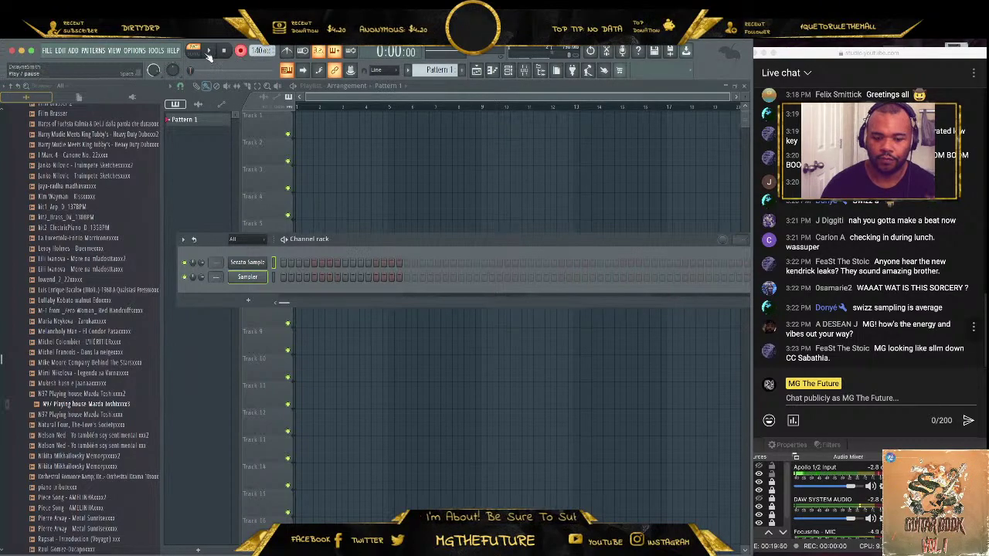
click(209, 51)
click(224, 51)
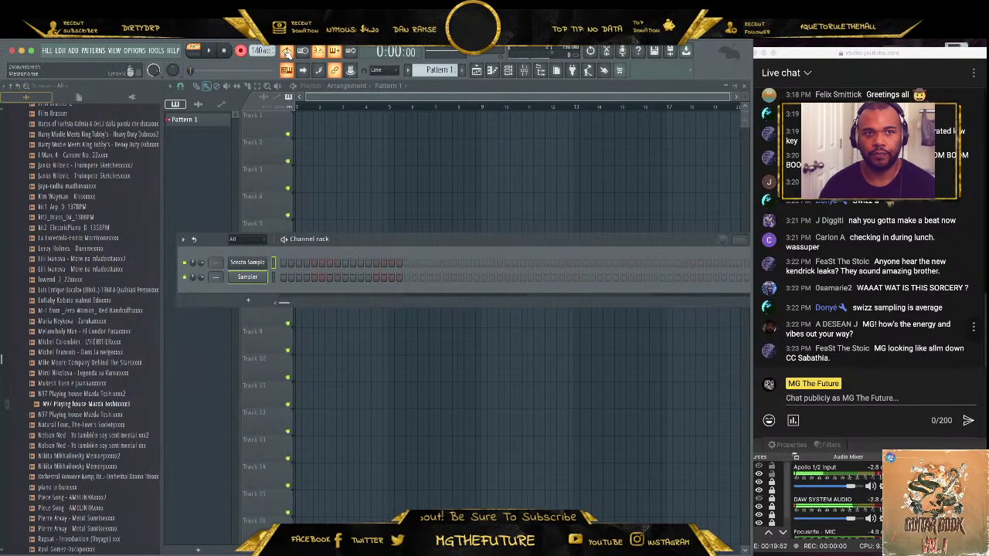
click(210, 52)
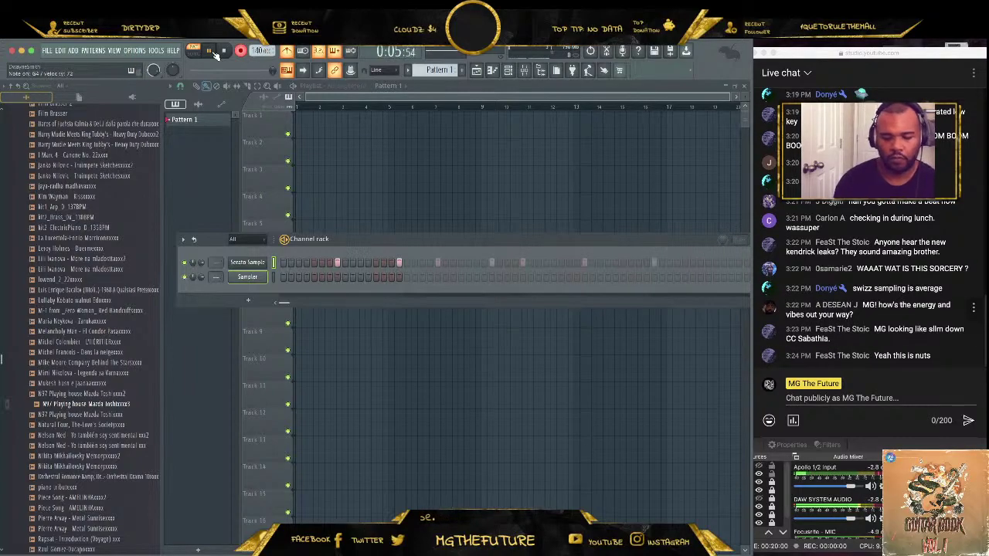
key(space)
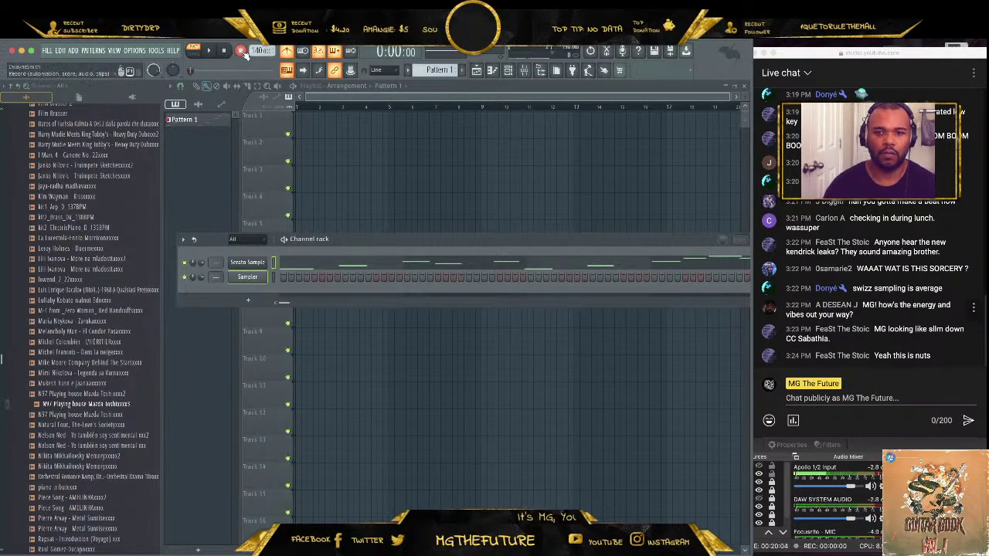
- Duplicate all recorded Serato Sample notes one octave lower in the piano roll and play the result
click(353, 253)
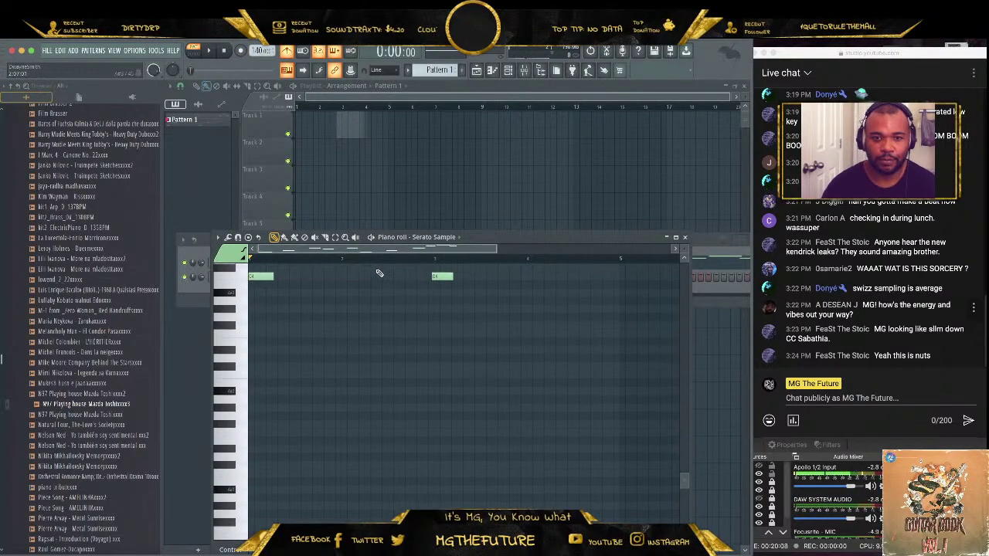
key(ctrl+a)
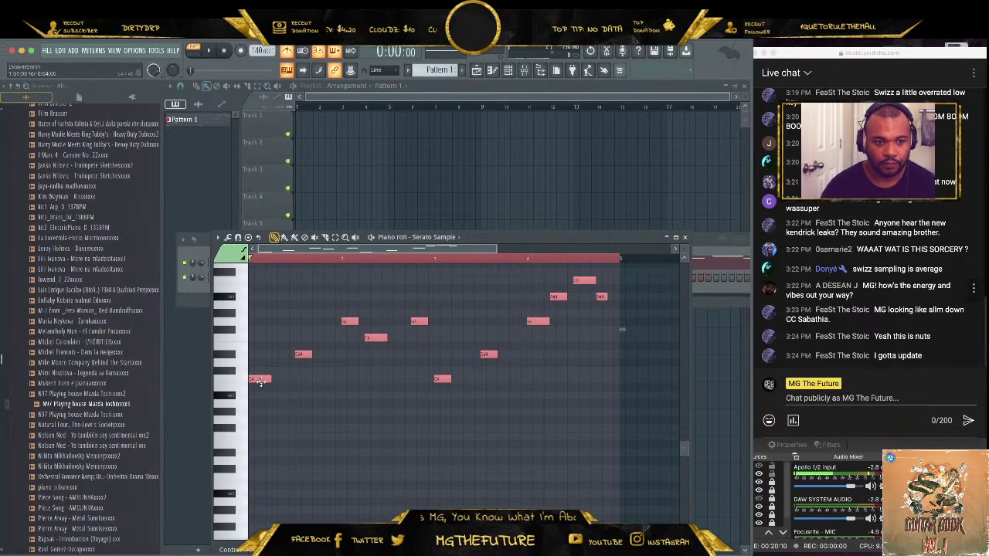
drag(260, 380, 252, 483)
key(space)
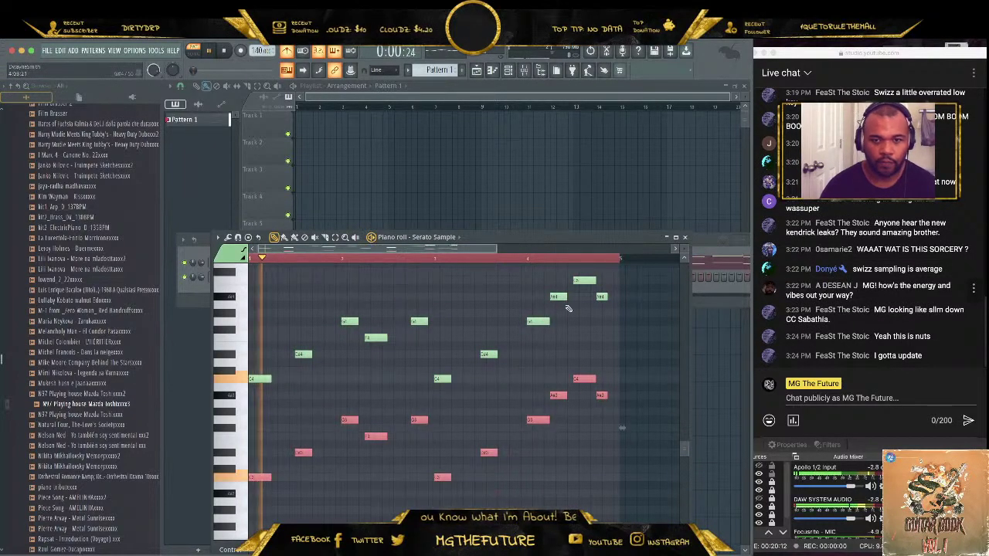
key(F7)
- Raise the project tempo to 170 BPM and play the pattern at the new speed
key(space)
drag(259, 51, 259, 32)
scroll(262, 51, up, 10)
key(space)
- Find the Brick By Brick White snares in the Drums folder and load BricksDaMane Snare 15 into the Sampler channel
scroll(82, 203, up, 15)
scroll(93, 242, up, 4)
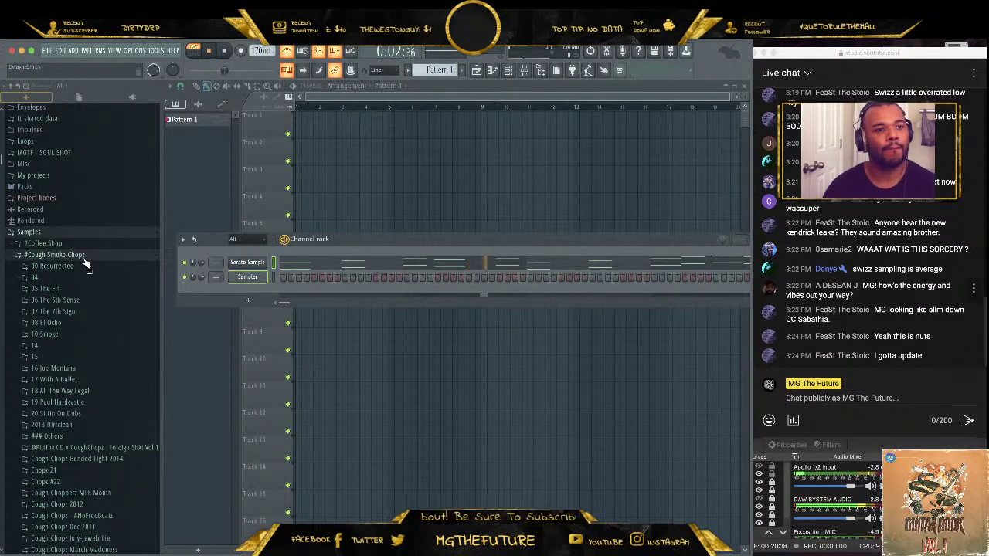
click(99, 255)
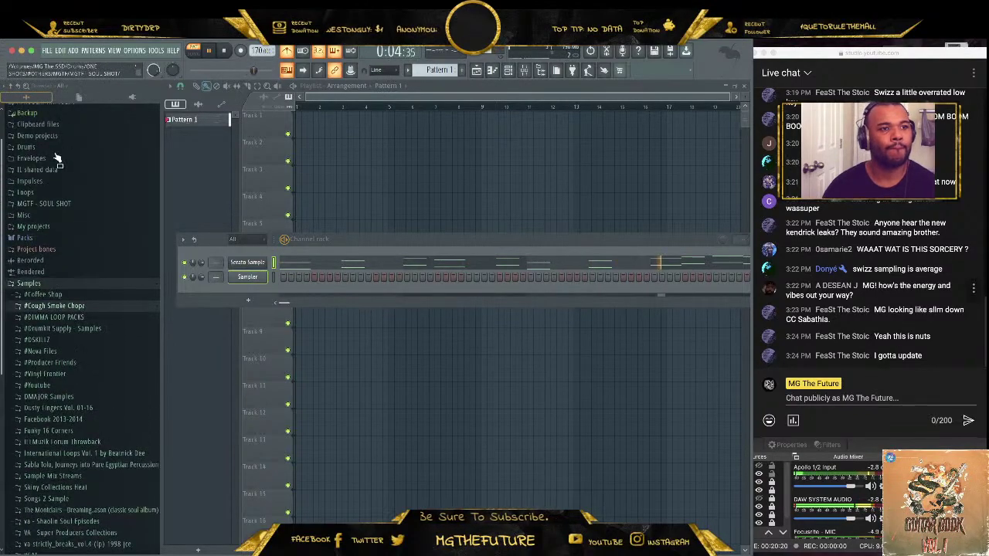
scroll(81, 263, up, 5)
click(75, 255)
scroll(76, 263, up, 1)
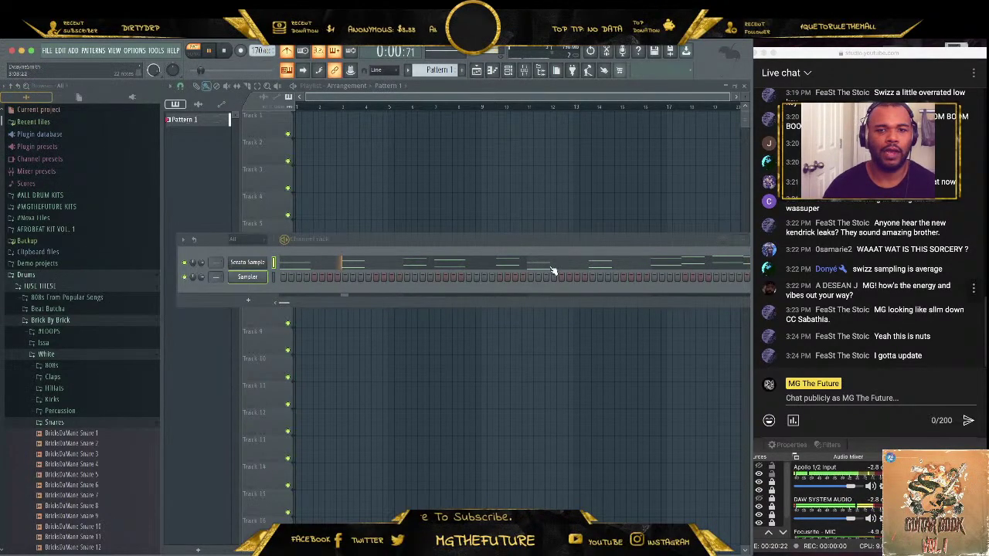
scroll(97, 437, down, 5)
click(77, 423)
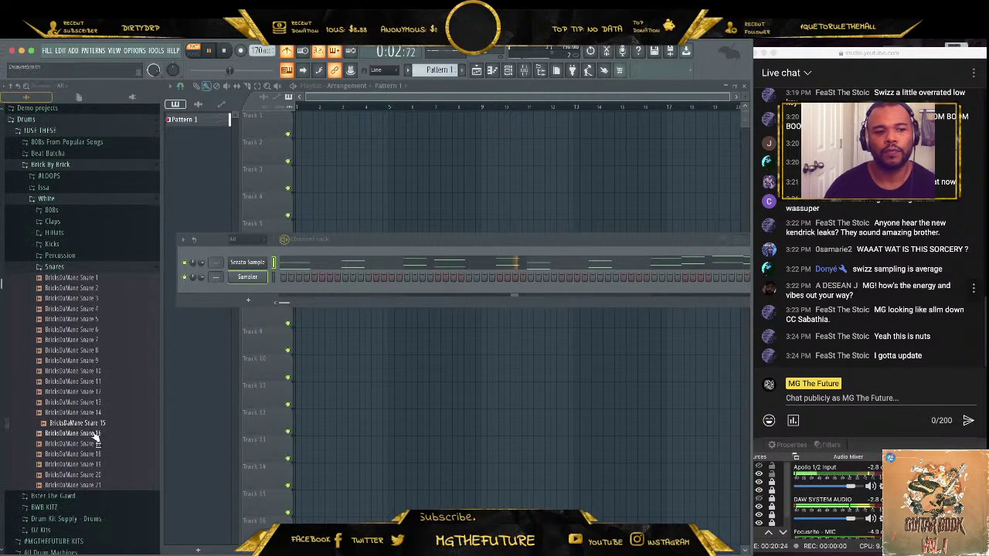
drag(110, 426, 257, 277)
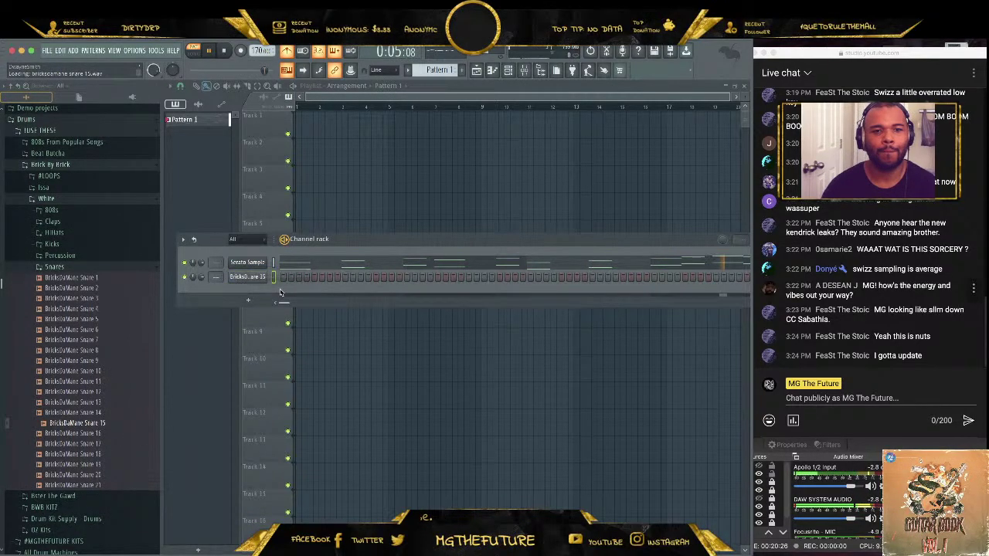
- Stop playback and place a snare hit on step 9 of each of the four bars
key(space)
click(345, 277)
click(469, 277)
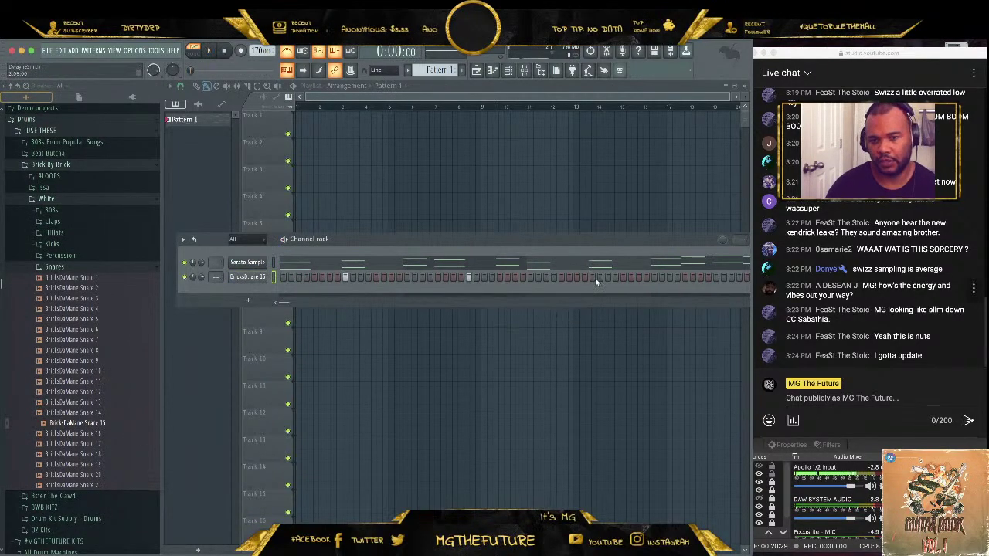
click(592, 278)
click(715, 277)
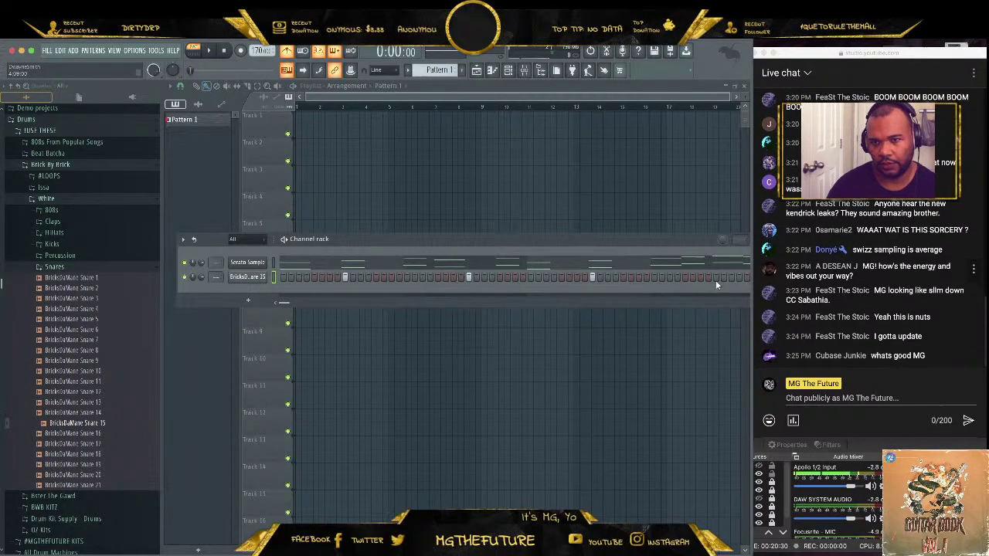
- Raise the sample's key by 3 semitones in Serato Sample, start playback and close the plugin
click(247, 262)
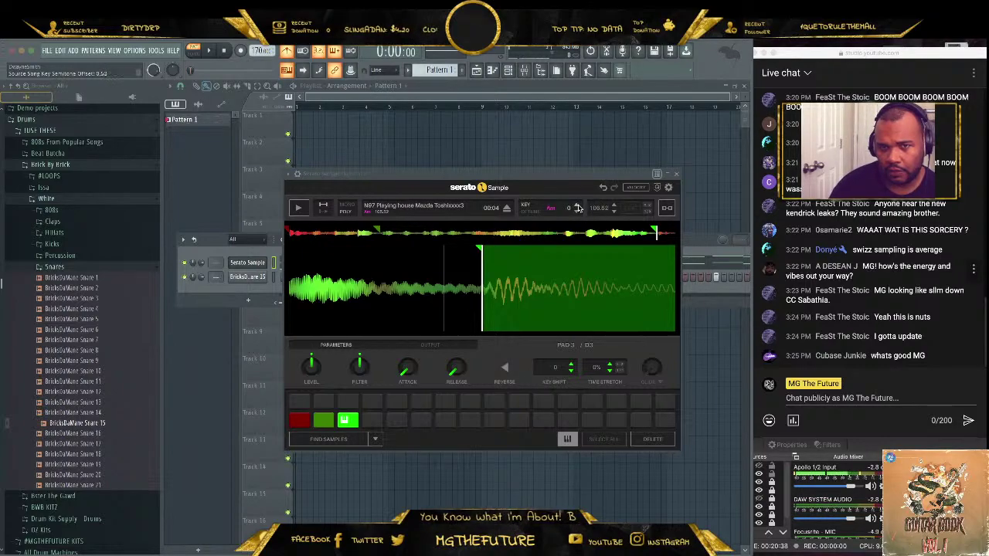
click(576, 212)
key(space)
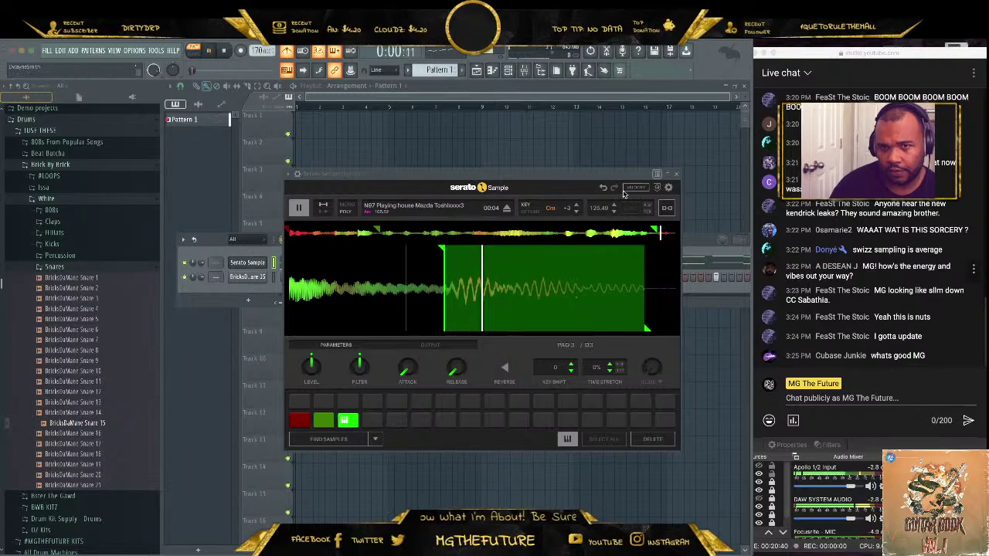
click(676, 174)
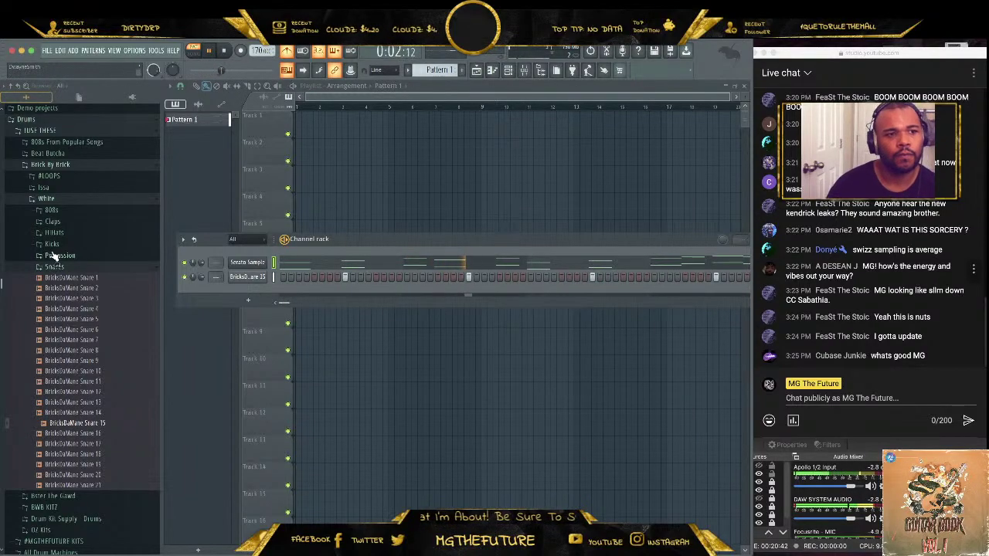
- Collapse the Snares folder and open the BricksDaMane Closed HiHats folder inside HiHats
click(73, 266)
click(71, 234)
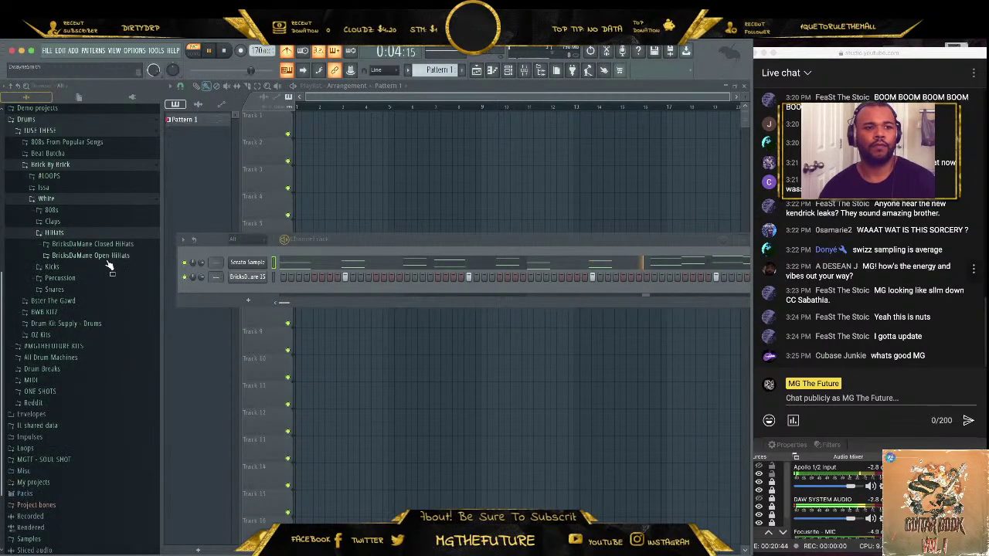
click(129, 246)
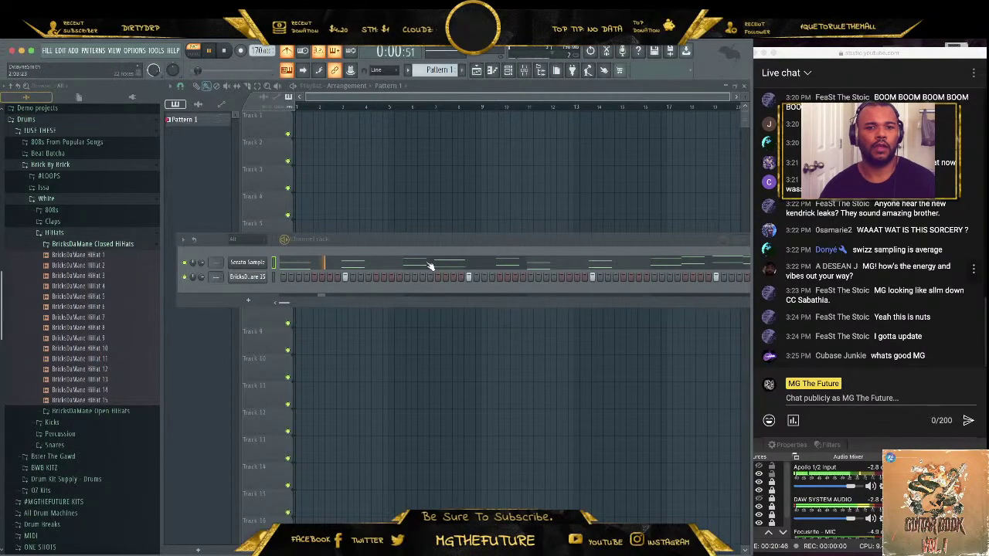
- Delete the last three lower-octave notes in the Serato Sample piano roll
click(320, 262)
key(space)
drag(643, 361, 556, 401)
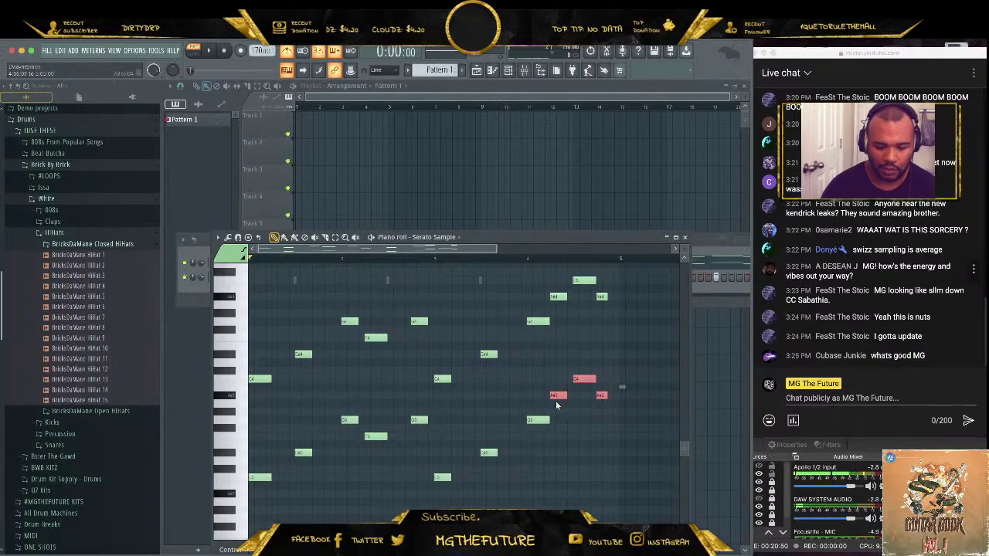
key(Delete)
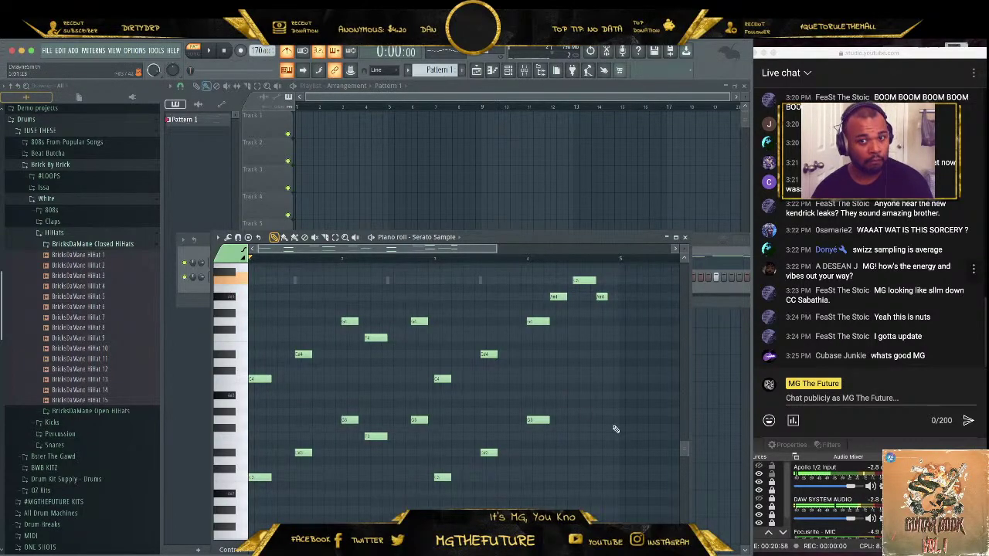
- Rework the upper melody in the last bar into a descending C5, A#4, G4, F4 line, start playback and close the piano roll
drag(538, 321, 537, 279)
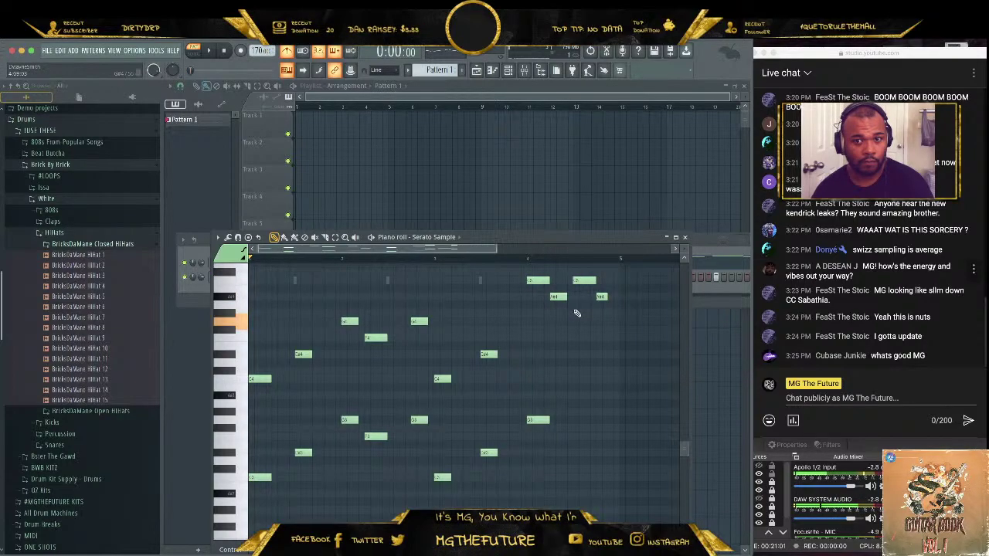
drag(583, 281, 583, 323)
right_click(601, 296)
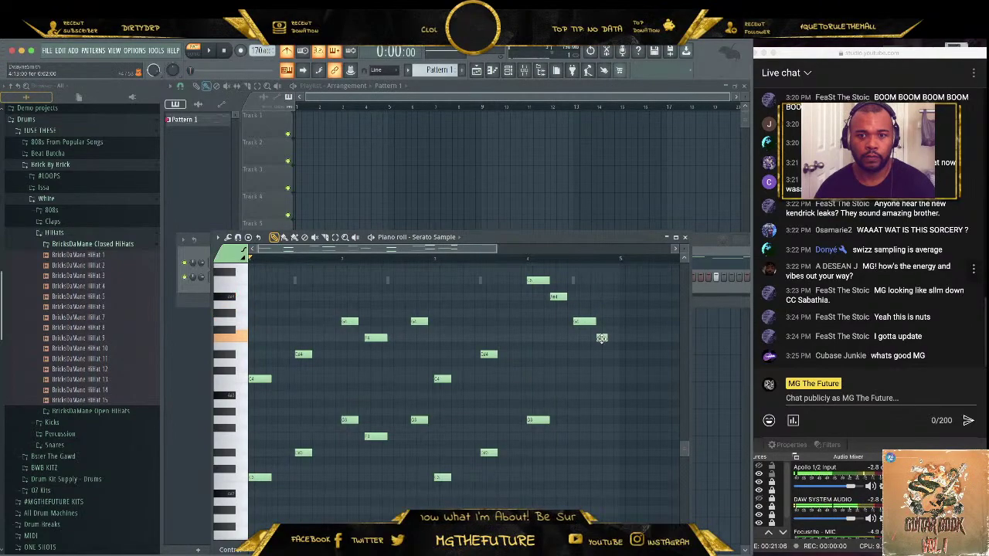
drag(601, 339, 539, 381)
key(space)
click(684, 237)
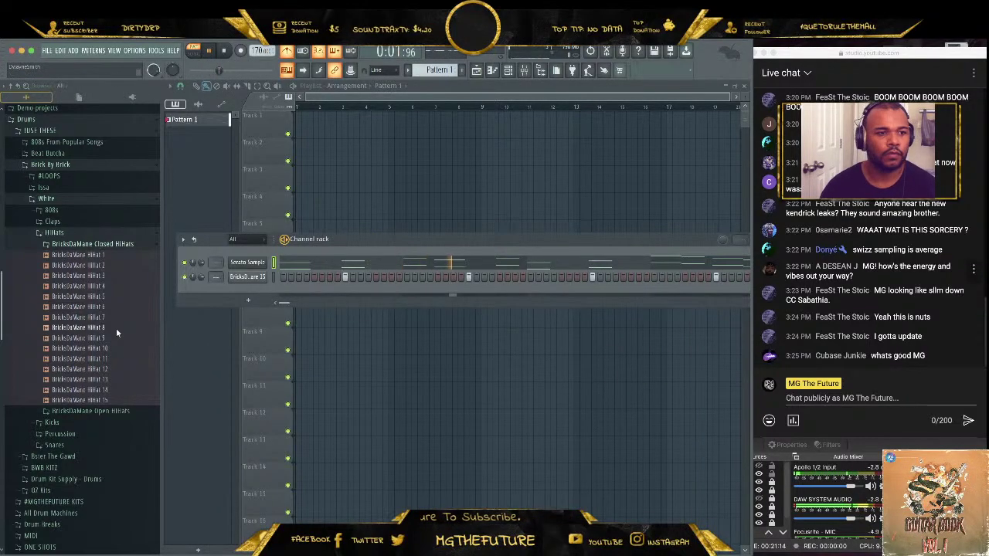
- Add BricksDaMane HiHat 8 as a new channel and load the MGTF - TRAP4HH - 06 MIDI from TRAPANESE VOL. 4 into it
drag(108, 328, 236, 289)
scroll(89, 328, down, 5)
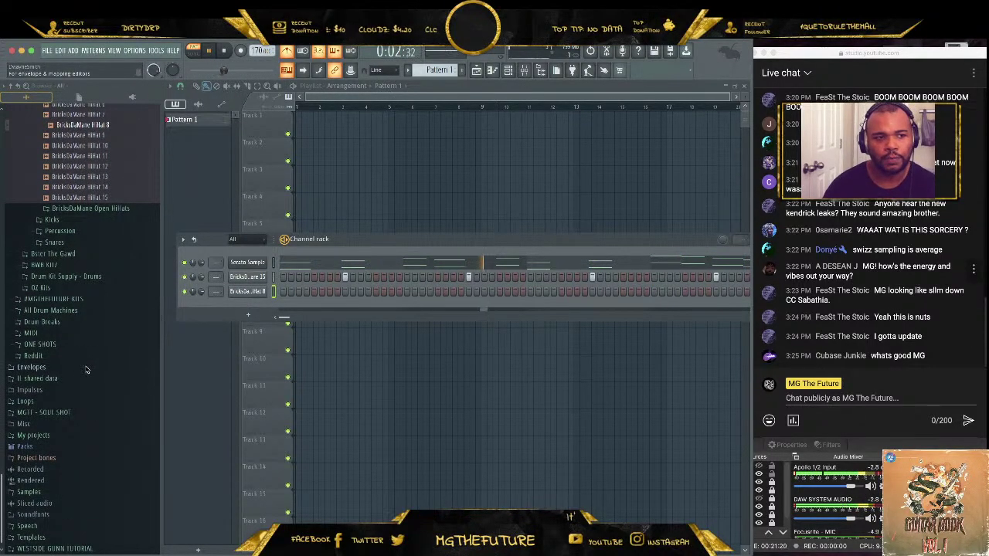
click(77, 310)
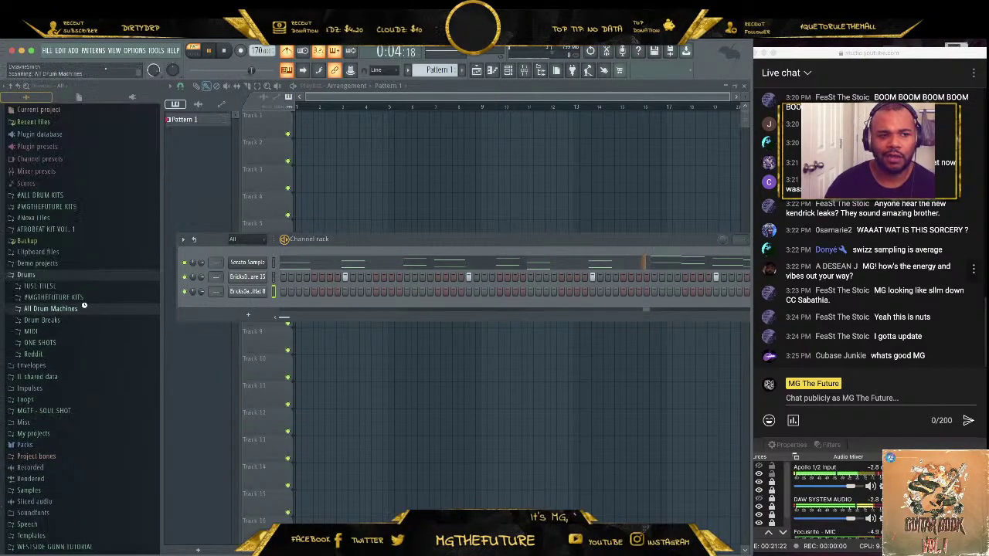
click(84, 298)
scroll(137, 383, down, 4)
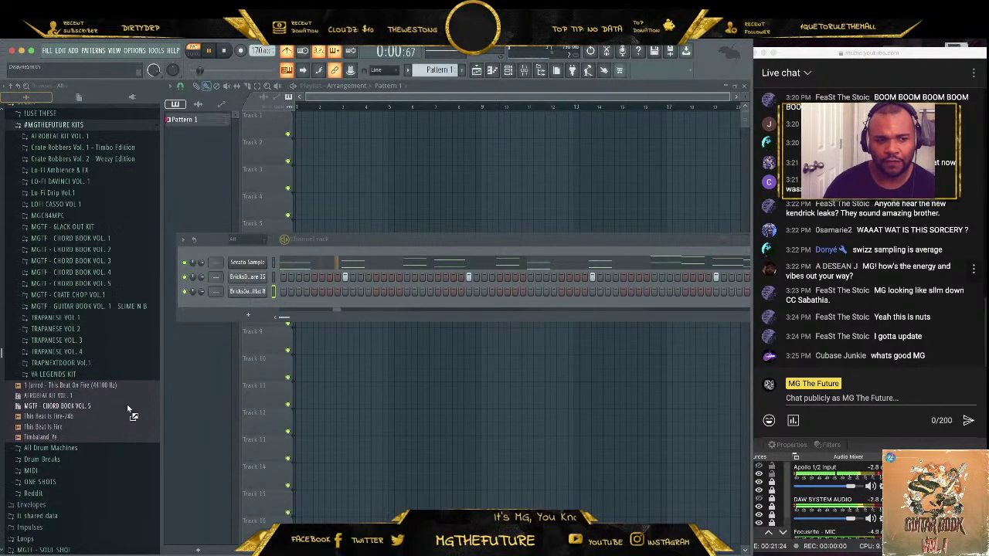
click(97, 351)
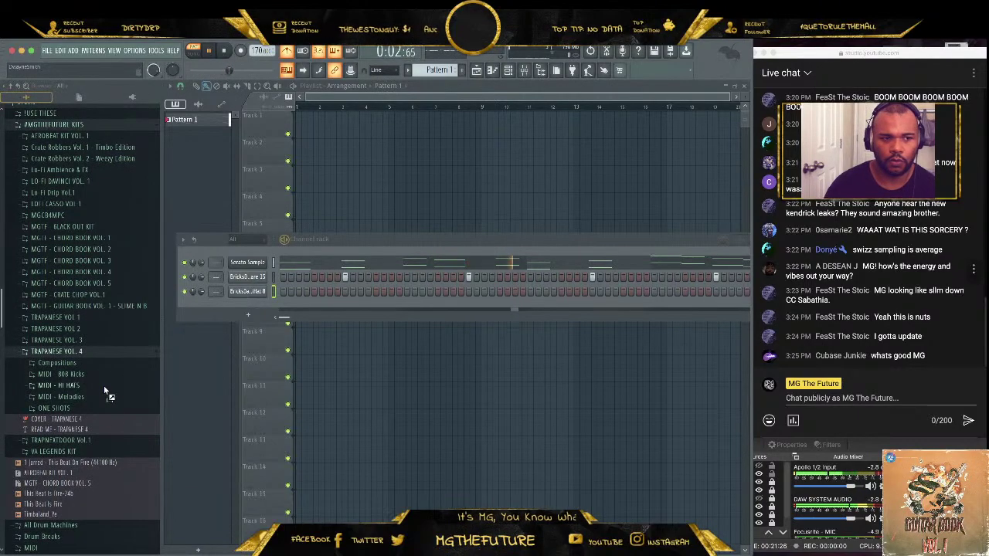
click(103, 385)
click(115, 449)
- Look through the HiHat 8 channel's sample and miscellaneous settings and close its window
click(241, 292)
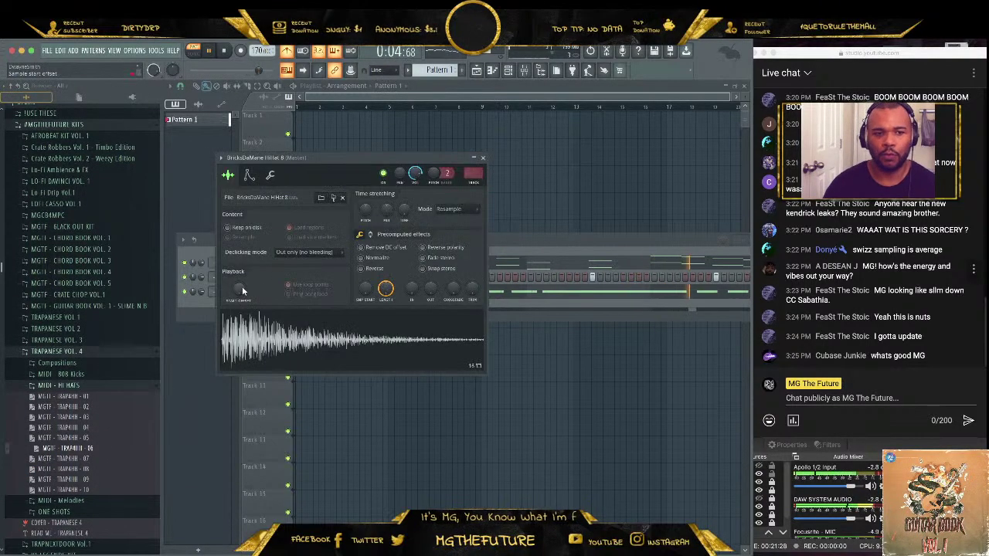
click(270, 175)
click(229, 177)
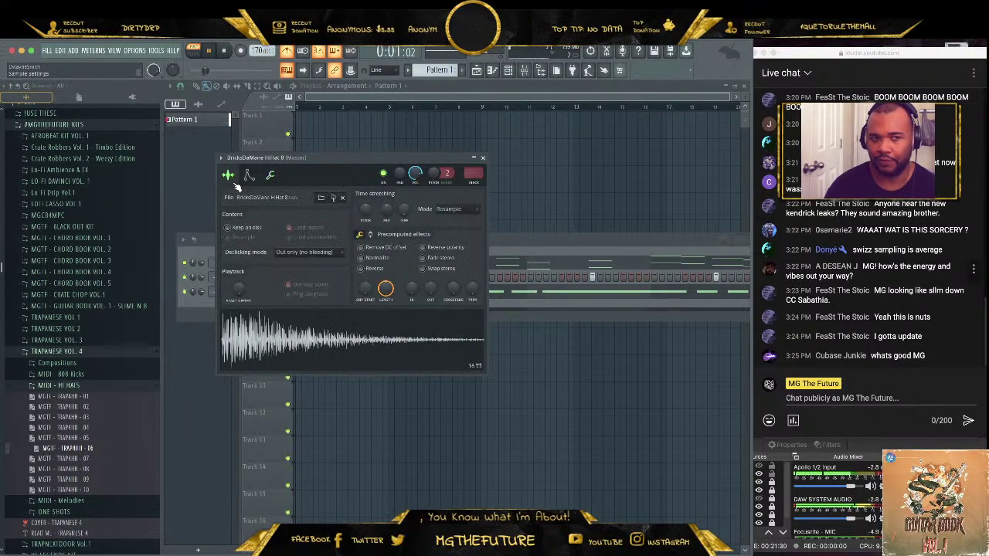
click(482, 158)
- Add BricksDaMane Percussion 4 from the White kit's Percussion folder as a channel and place a hit on step 5 of bar 1
scroll(46, 193, up, 3)
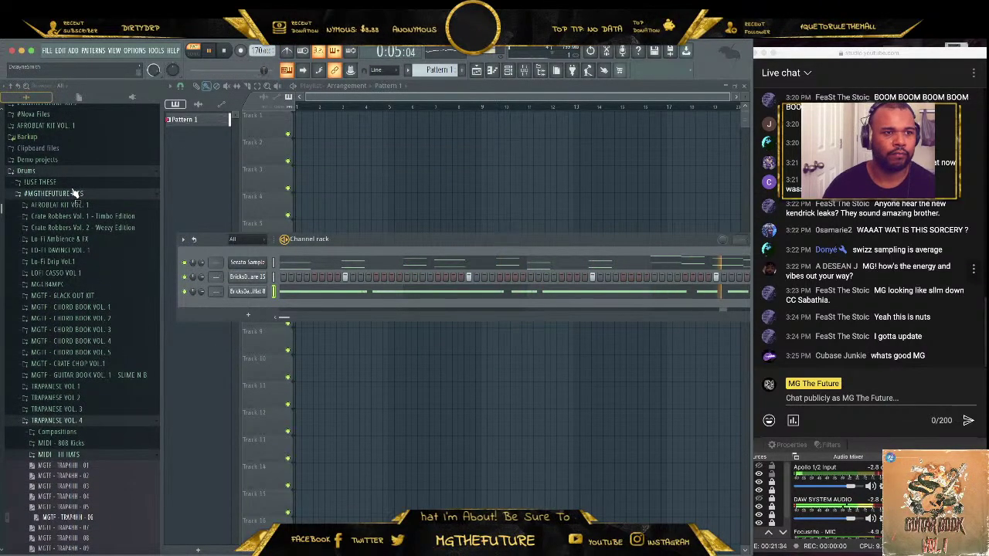
click(73, 183)
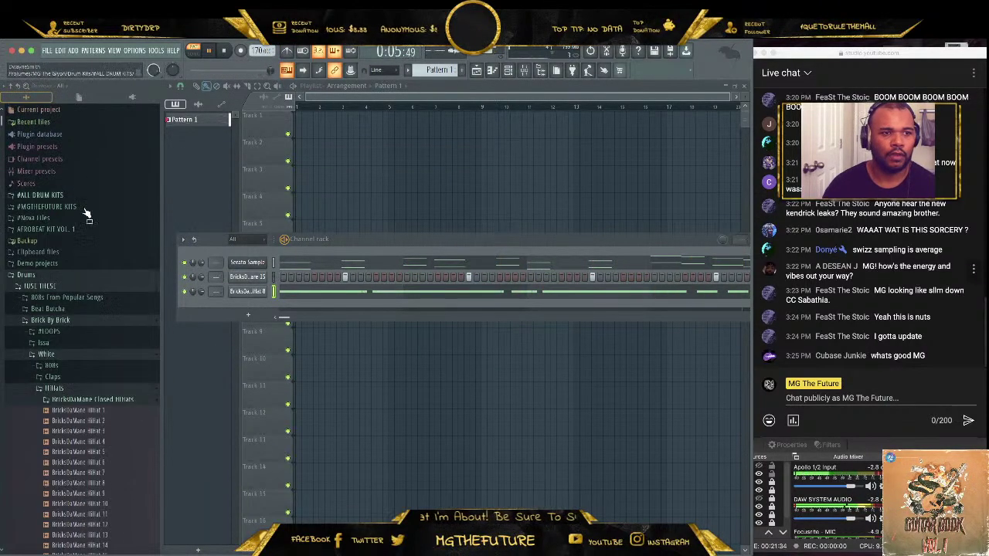
click(89, 388)
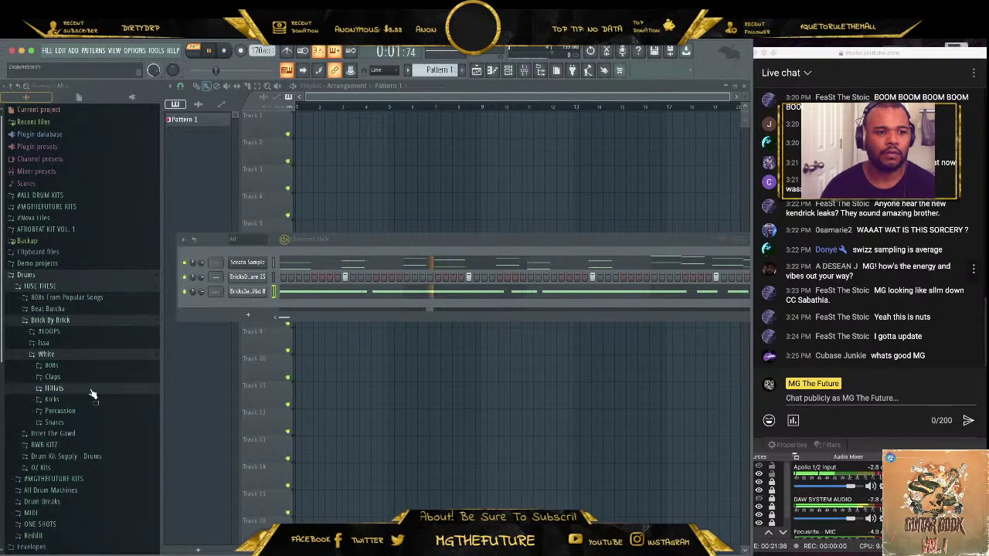
click(91, 410)
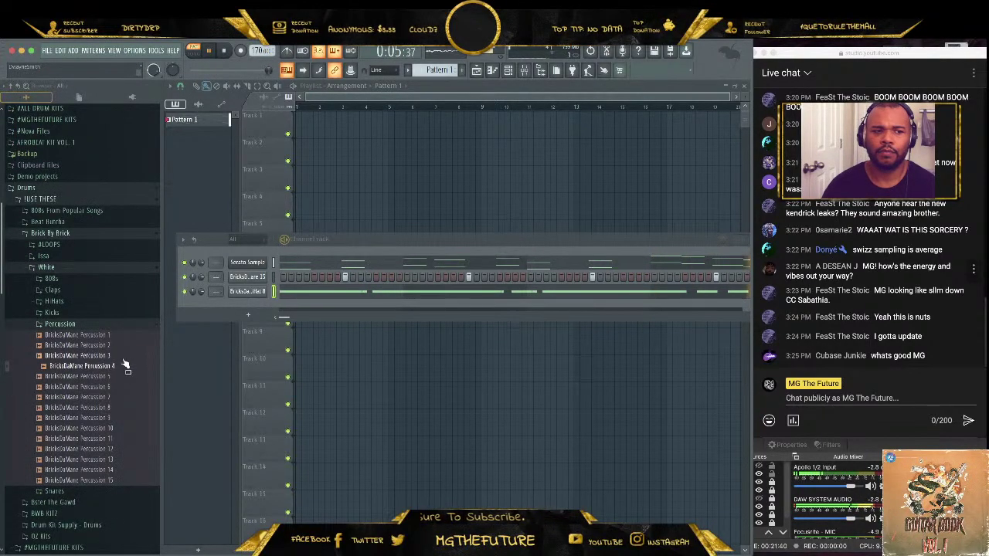
drag(119, 365, 313, 314)
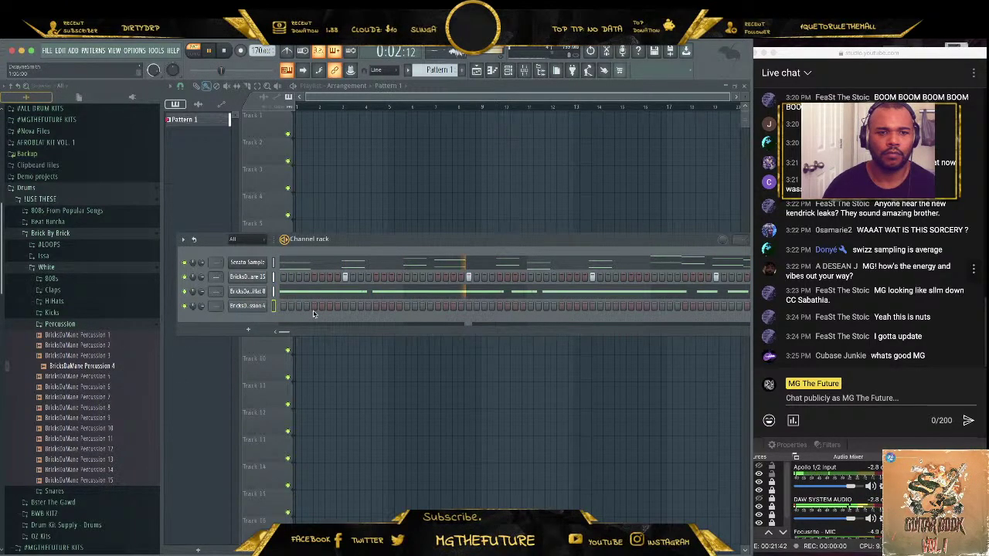
click(313, 306)
- Add BricksDaMane Percussion 3 as a channel with a hit on step 13 of bar 2, and reposition the channel rack
drag(122, 360, 250, 332)
click(500, 320)
drag(507, 243, 571, 211)
- Stop playback, audition samples in the Kicks folder, add BricksDaMane Kick 14 as a new channel and restart playback
click(88, 313)
key(space)
click(101, 408)
click(107, 437)
click(103, 459)
drag(106, 461, 202, 306)
key(space)
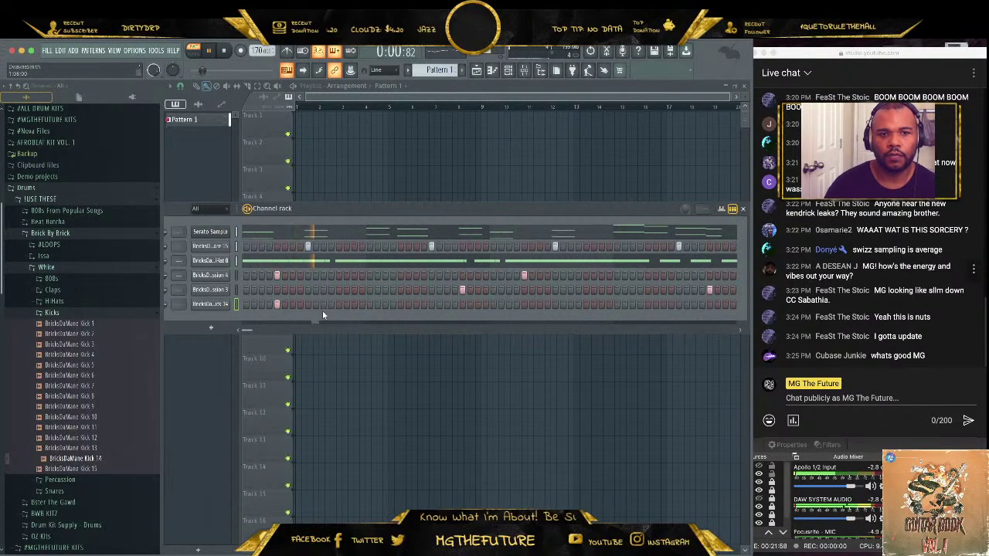
- Place kick hits on step 7 of bar 2, steps 3 and 5 of bar 3, and steps 13 and 15 of bar 4
click(415, 304)
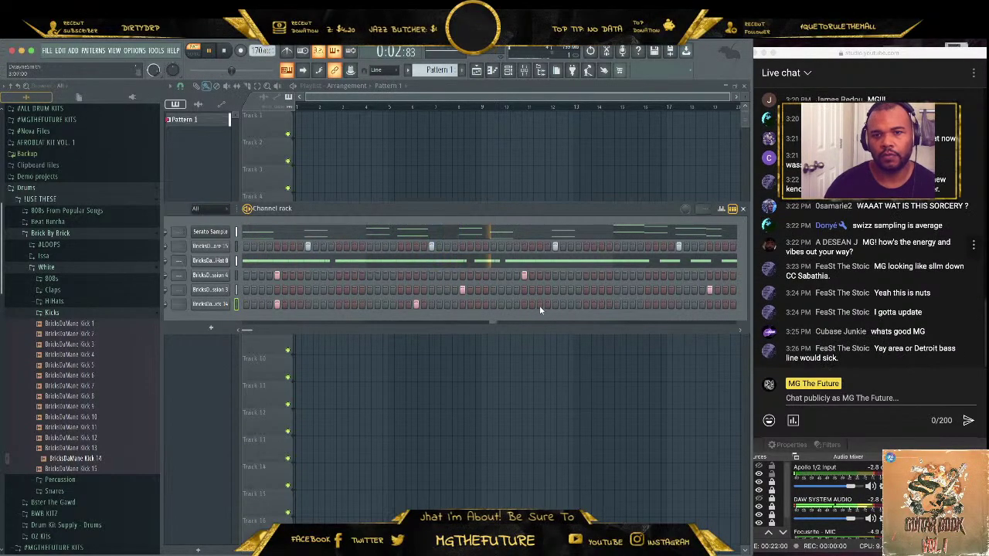
click(508, 304)
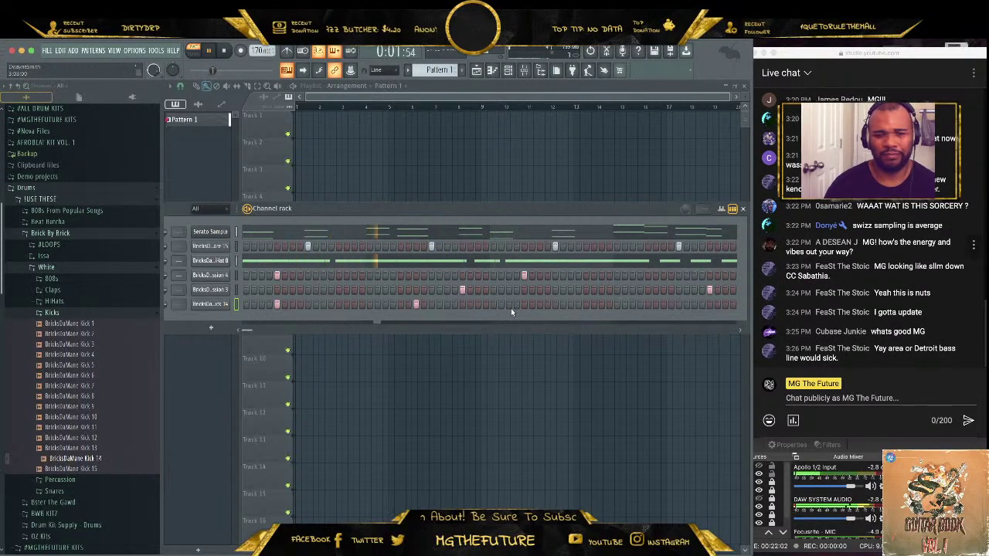
click(523, 304)
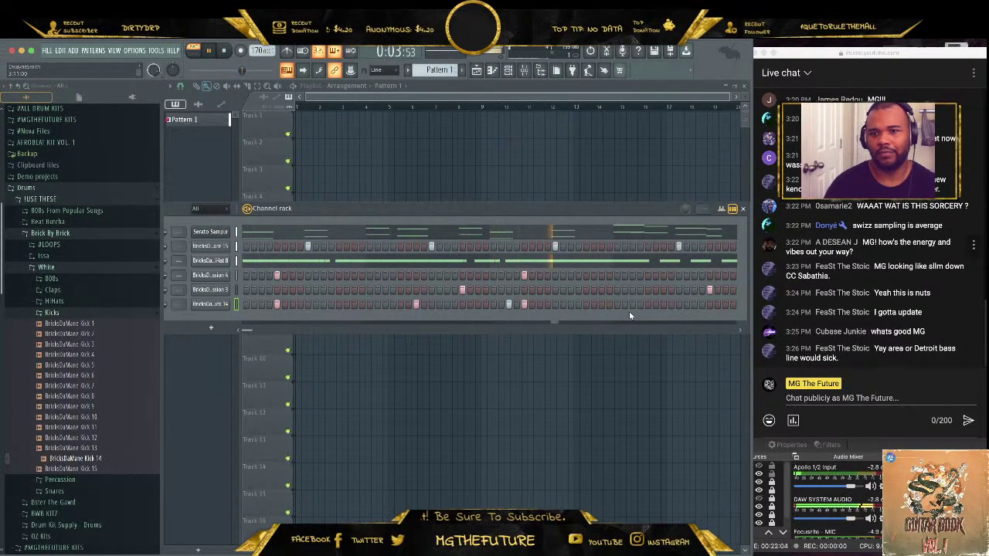
click(724, 304)
click(710, 304)
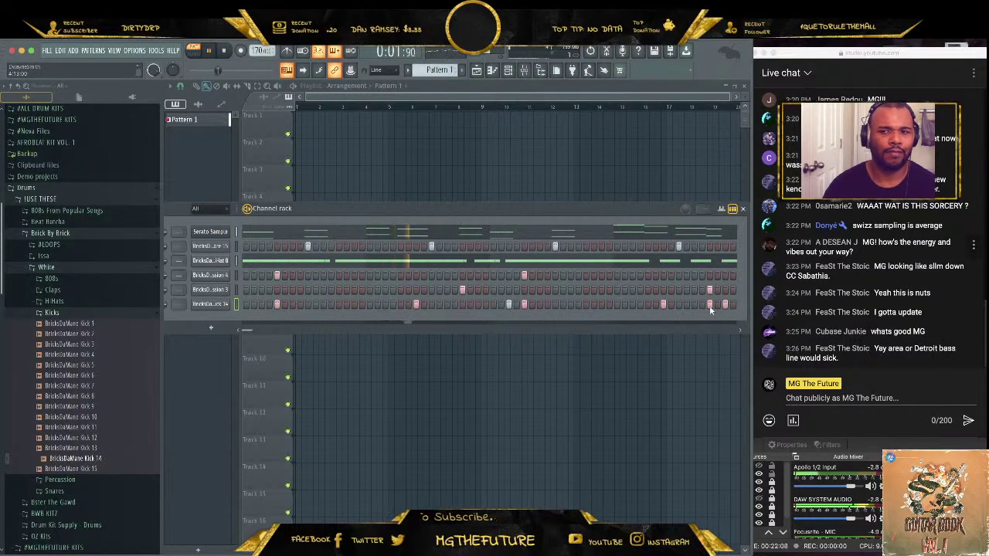
- Collapse the Kicks folder and place Percussion 4 hits on step 15 of bar 1 and step 3 of bar 4
click(77, 314)
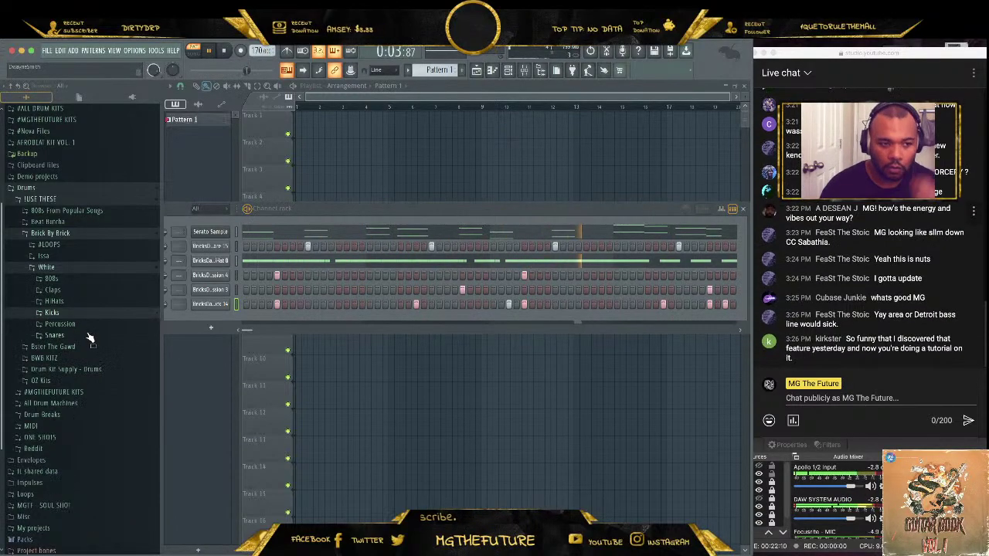
click(354, 275)
click(632, 275)
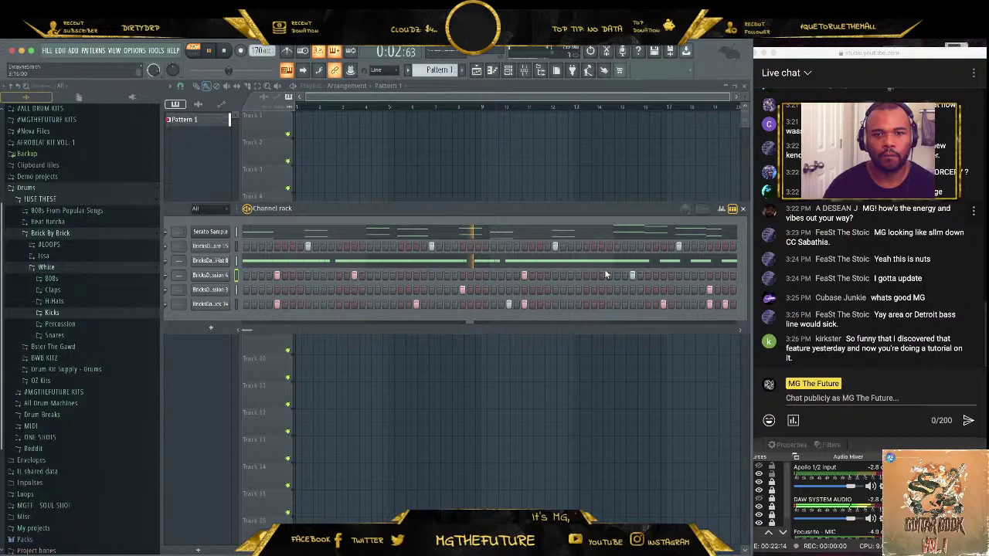
- Add snare hits on step 3 of bars 2 and 4, and remove the Percussion 4 hit from step 15 of bar 1
click(385, 246)
click(632, 246)
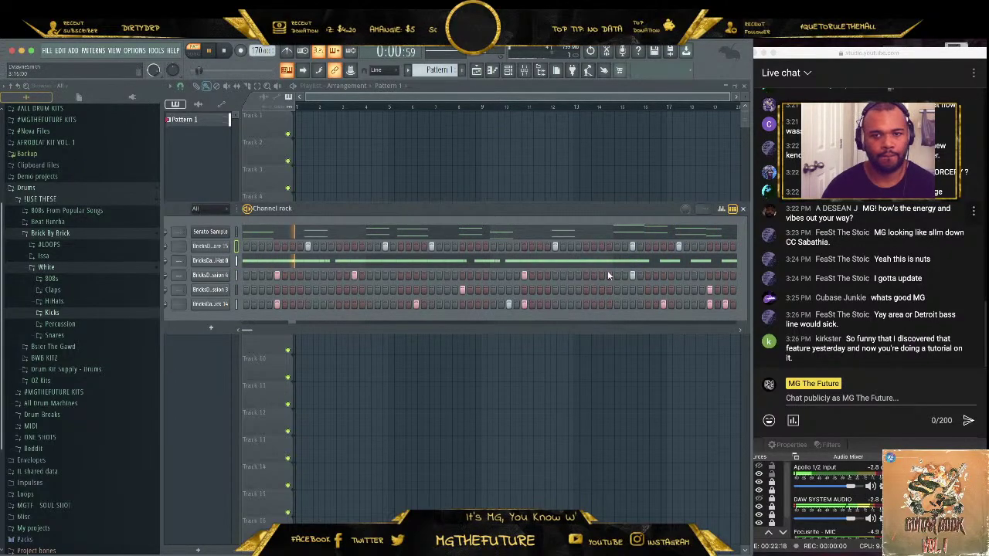
right_click(355, 276)
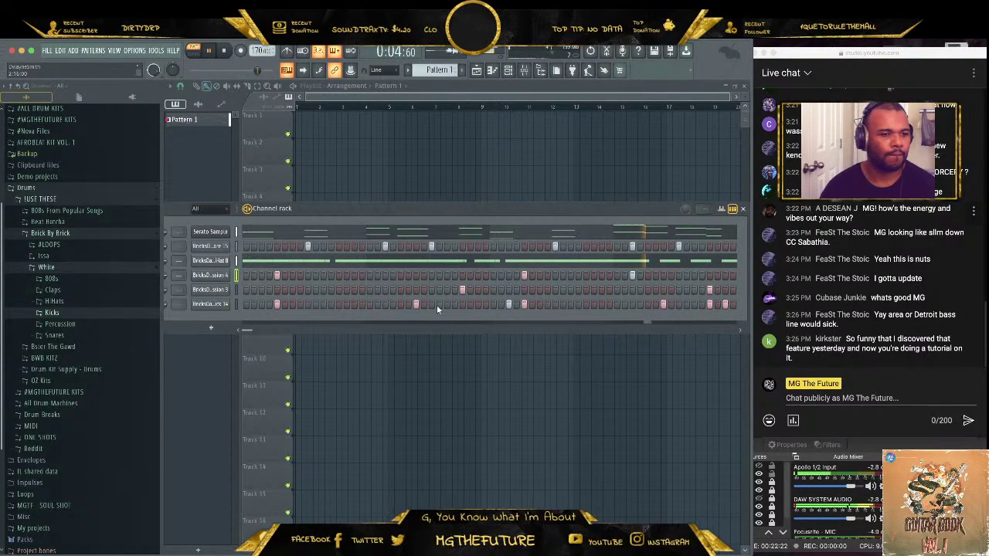
- Collapse the White folder, stop playback and clone the Serato Sample channel
click(72, 270)
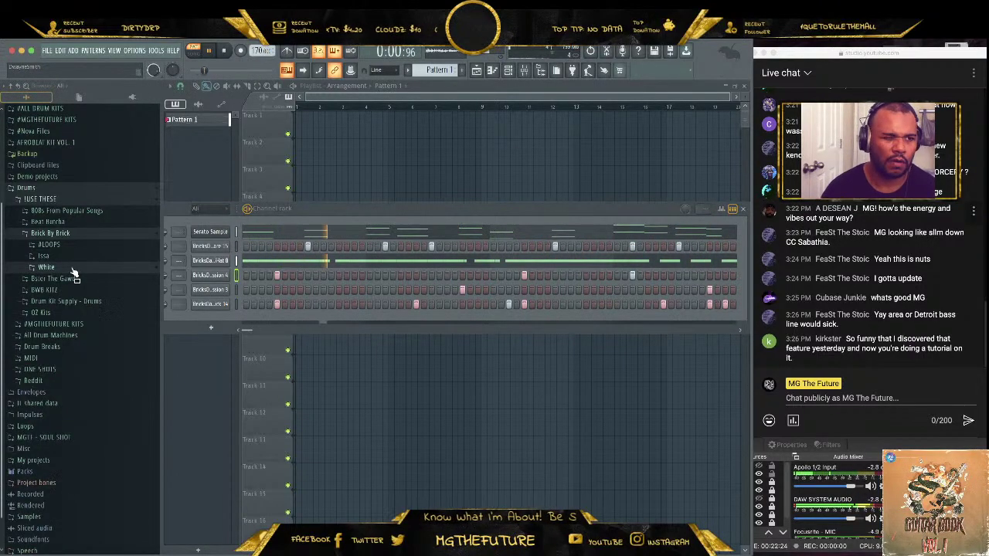
key(space)
right_click(220, 232)
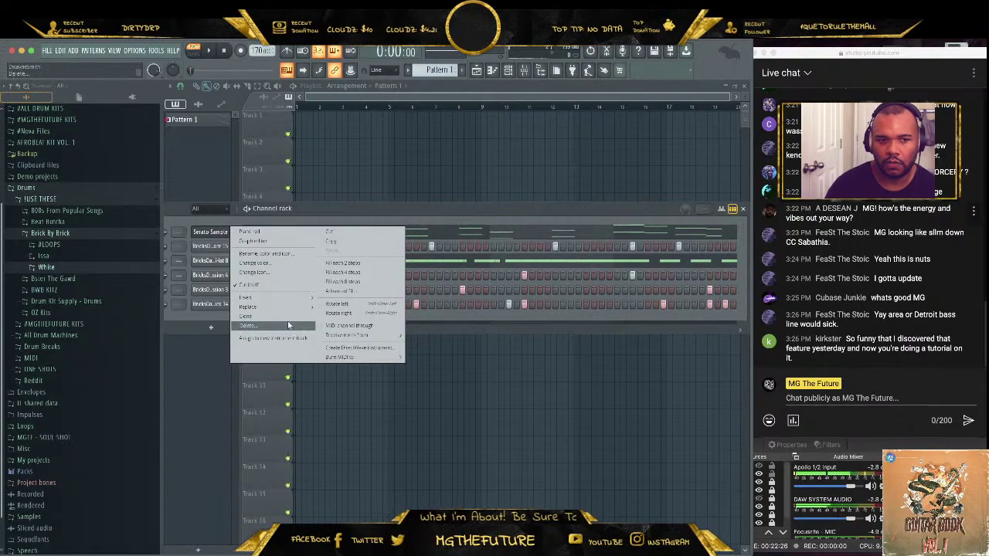
click(283, 317)
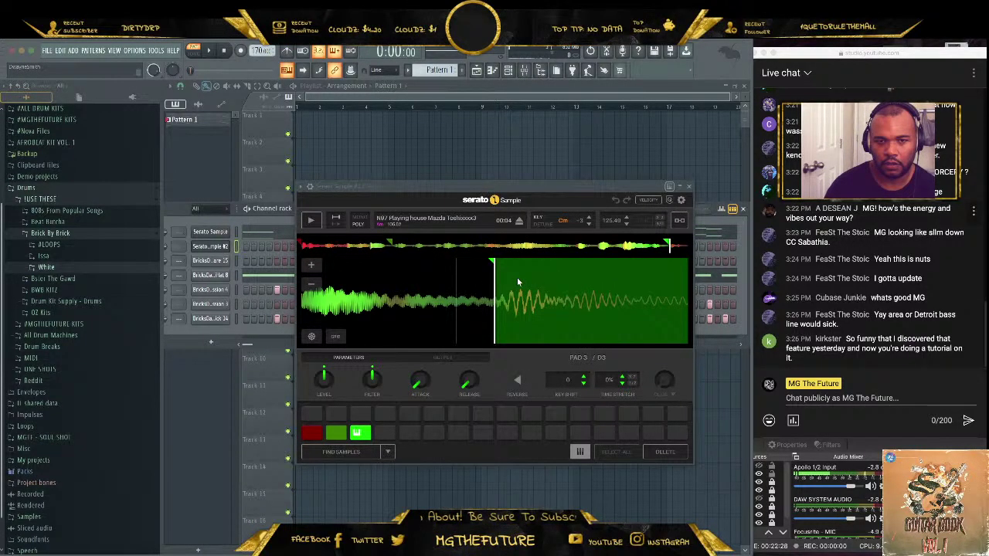
- Turn off keyboard mode in the cloned Serato Sample, trigger pads 13 and 1, and start the pattern
key(q)
click(577, 452)
key(q)
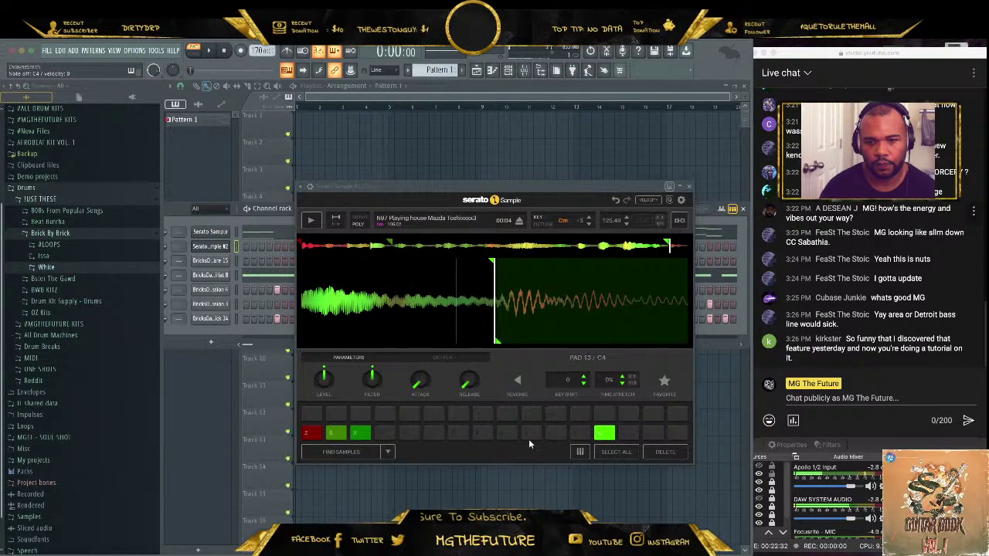
key(z)
click(210, 51)
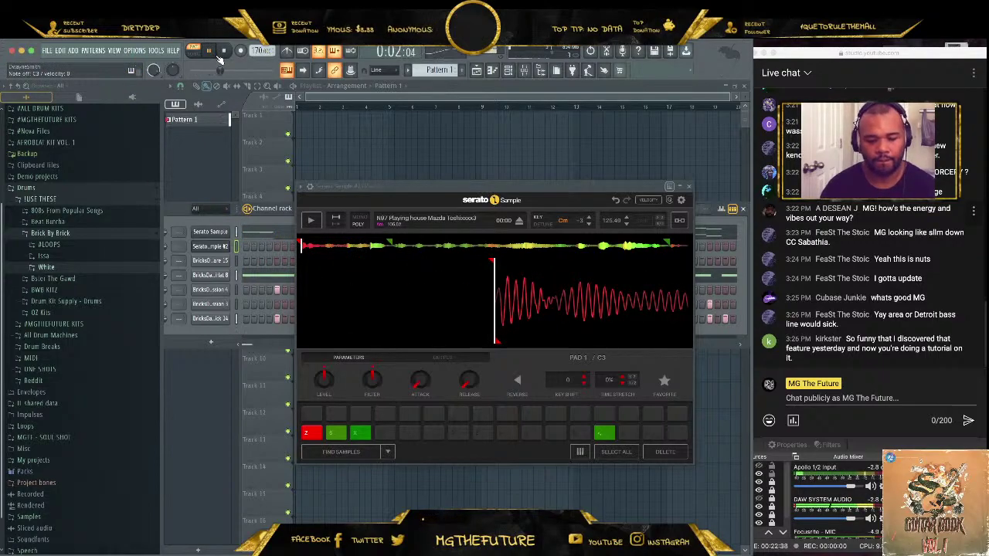
- Play the cloned sample's first four pads over the beat and turn on its tempo sync
key(d)
key(x)
key(x)
key(s)
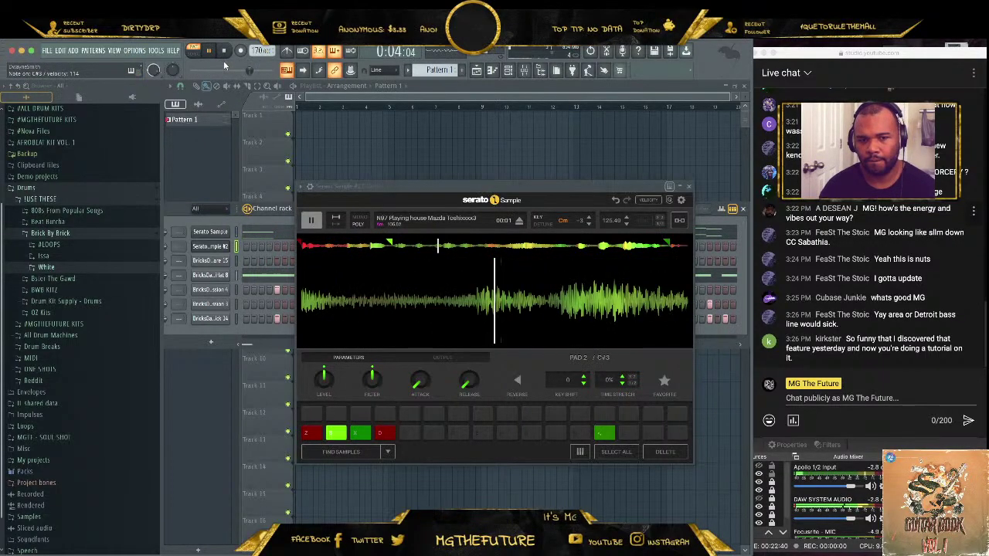
key(z)
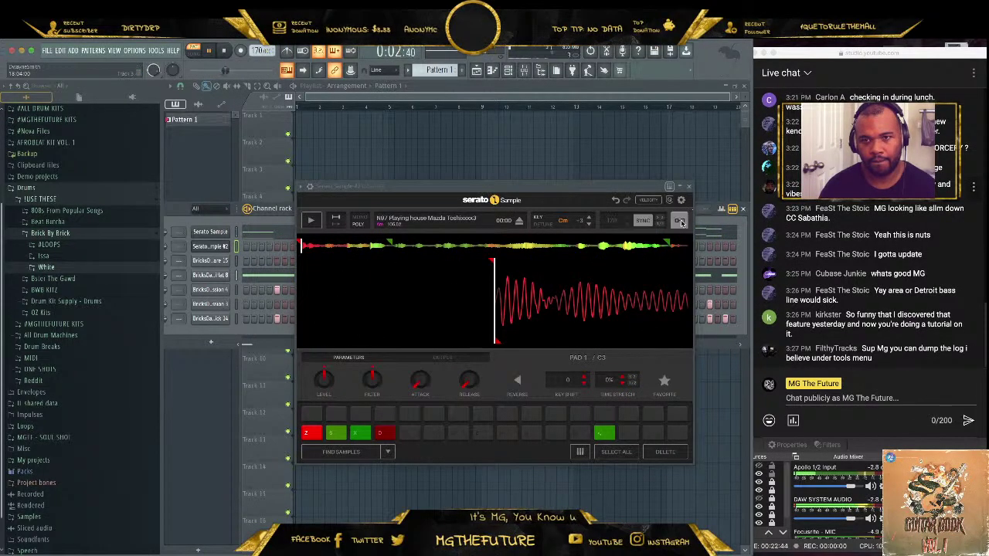
key(z)
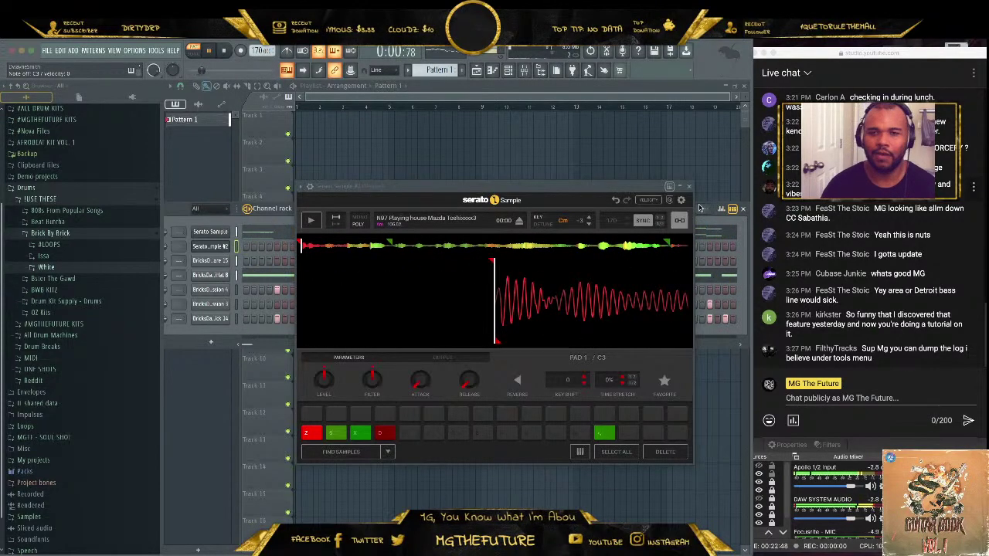
- Check the waveform in the original Serato Sample and, in the clone, move the extra cue at the sample start to the next bar line
click(688, 186)
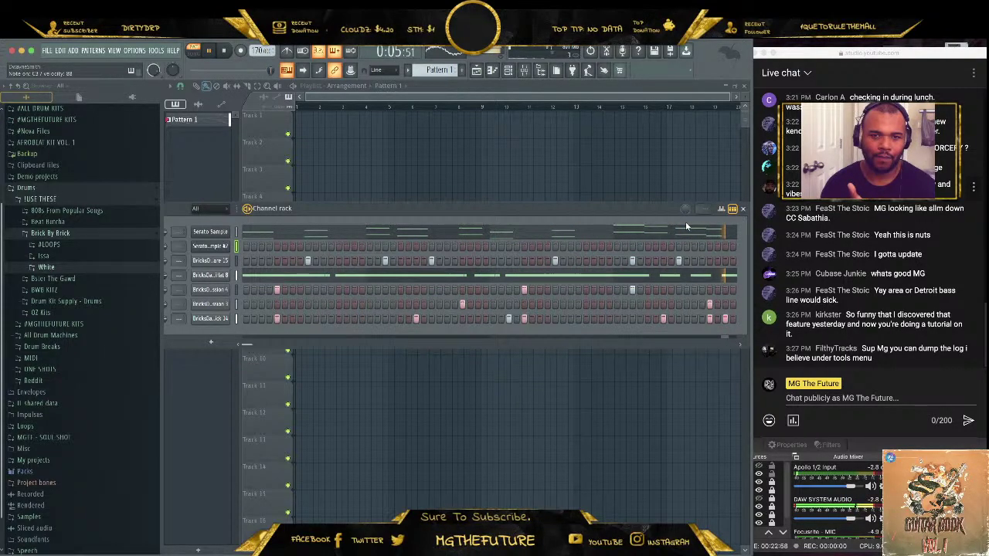
click(209, 231)
scroll(461, 295, down, 2)
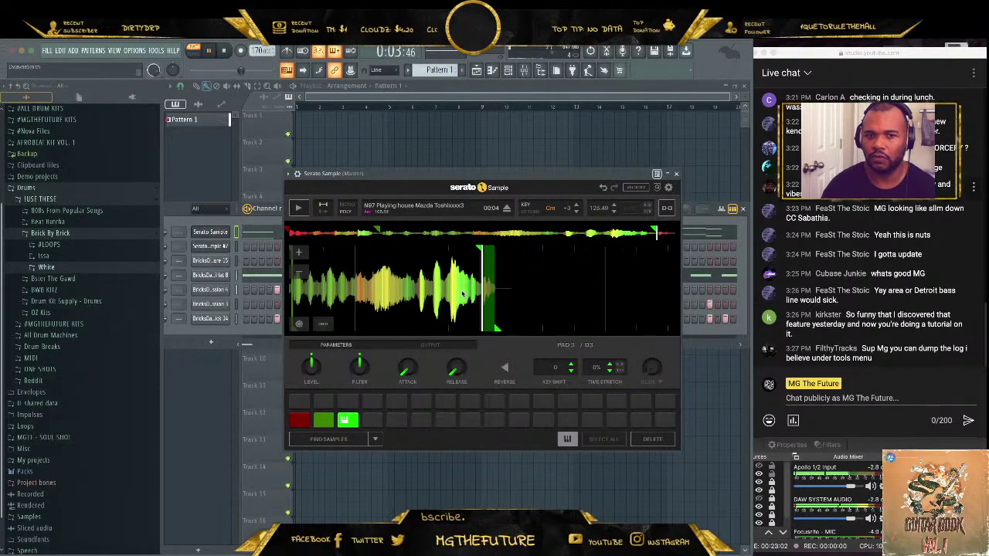
click(210, 246)
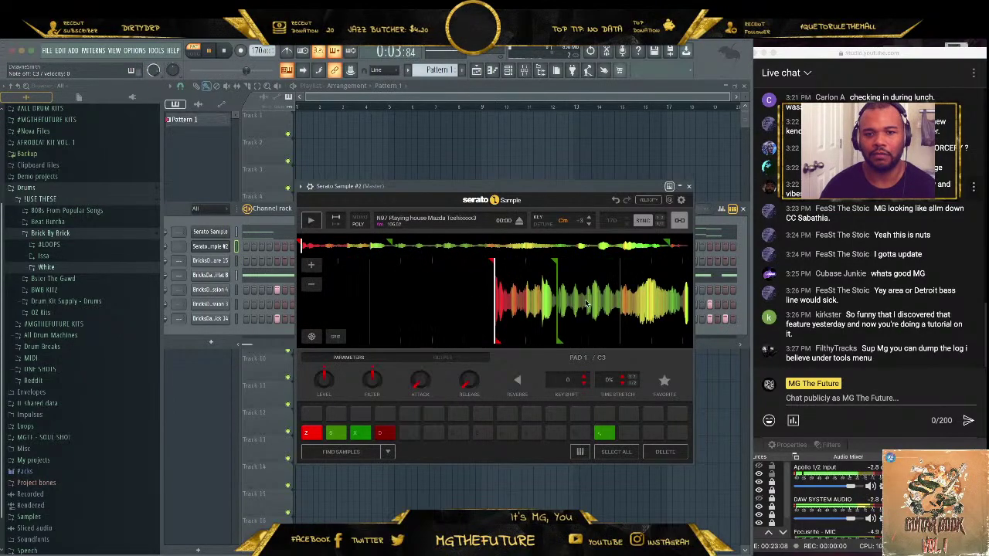
drag(495, 264, 622, 268)
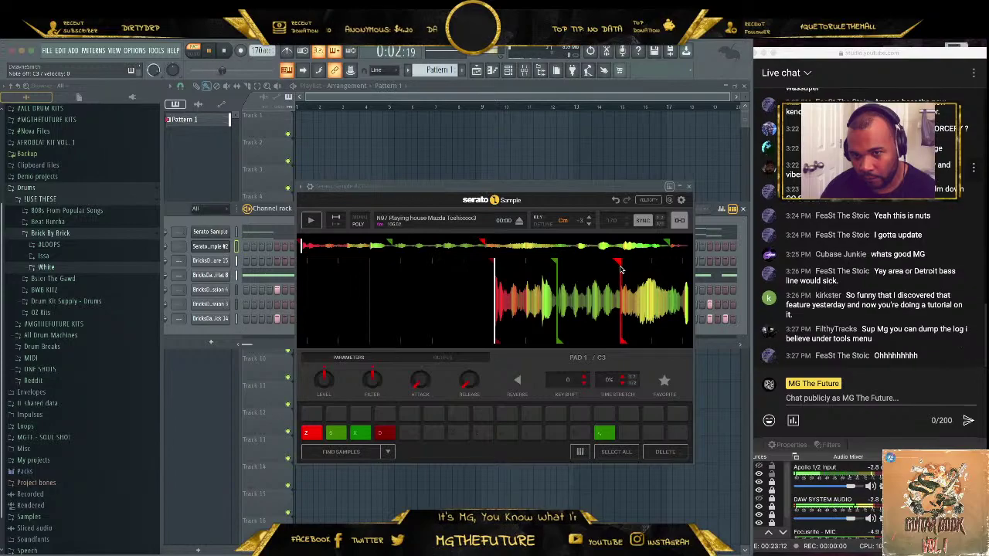
- Audition pad 1 of the cloned Serato Sample, close its window and shift the channel rack to the right
key(z)
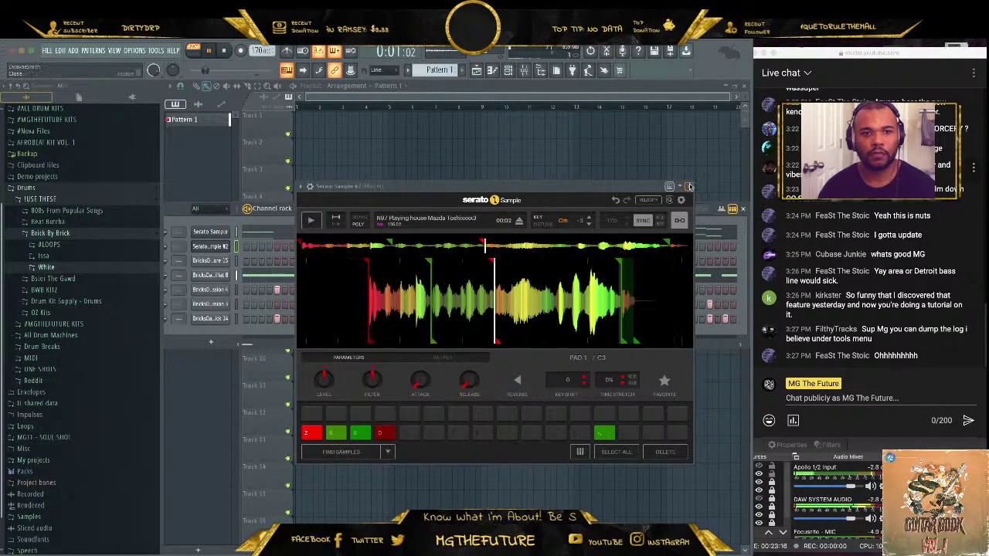
click(209, 246)
drag(321, 207, 379, 203)
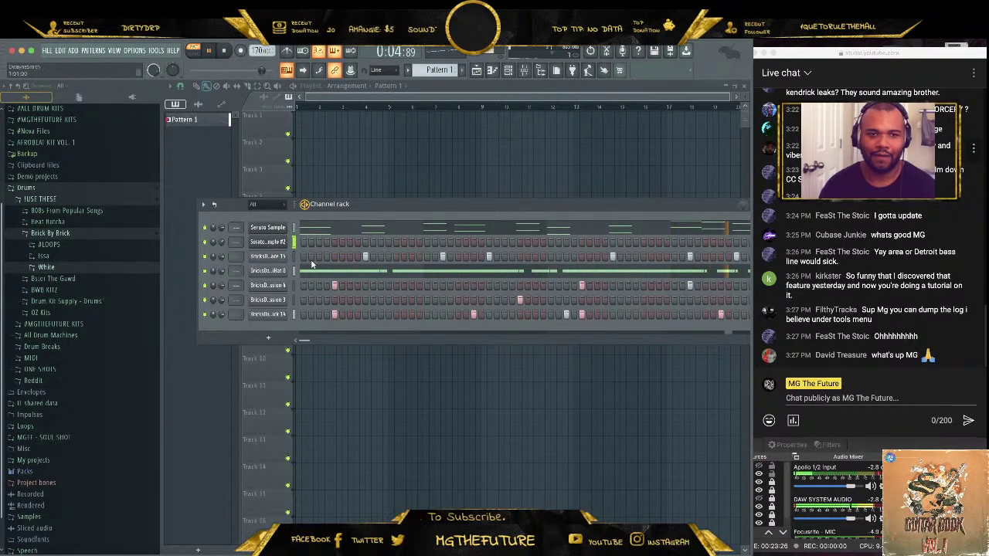
- Record a long chop note from bar 3 into the cloned Serato Sample channel, discarding the first take, and stop playback
click(240, 50)
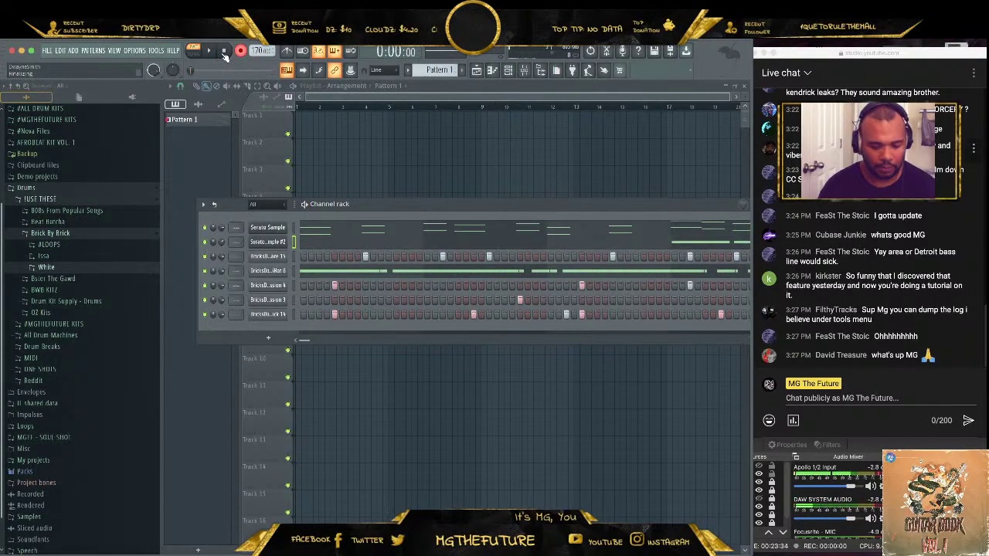
click(224, 52)
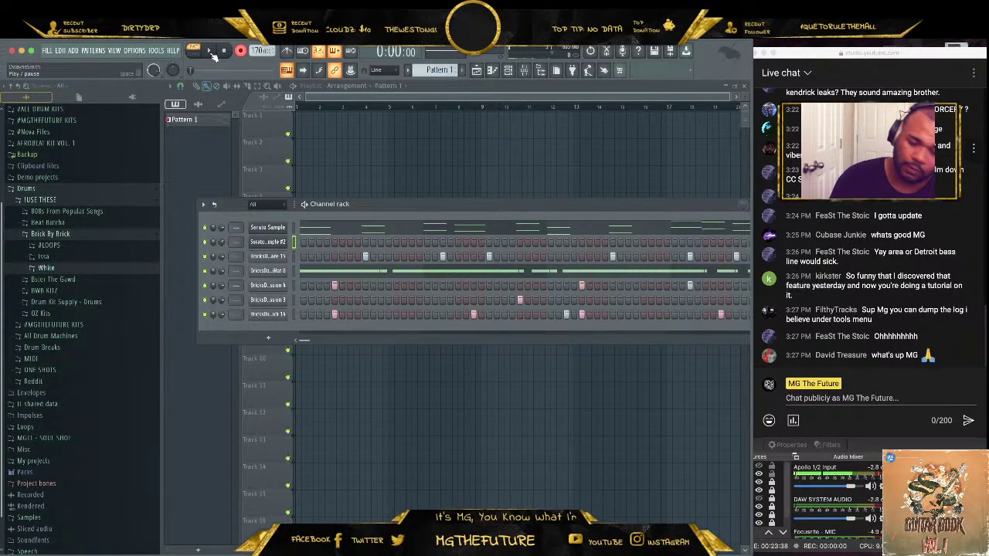
click(210, 52)
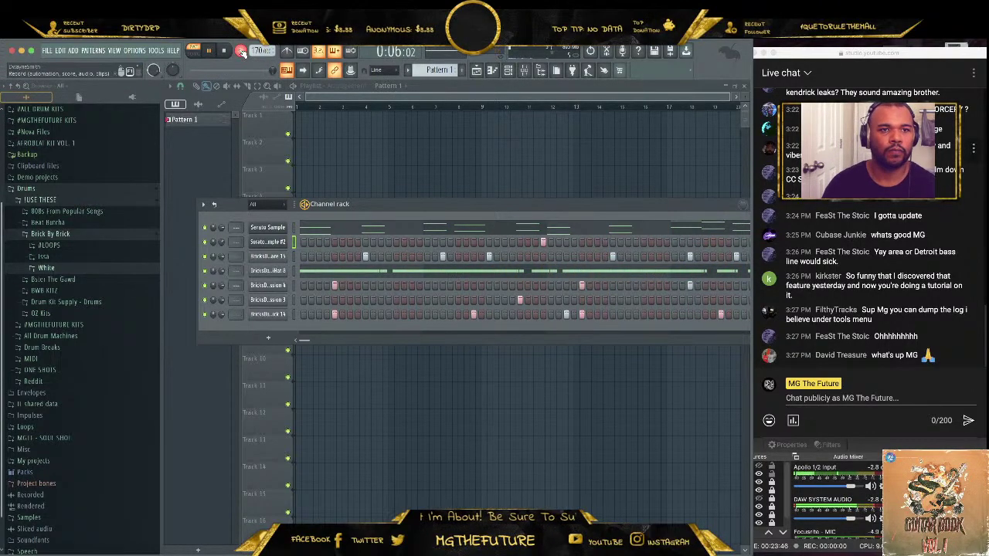
click(240, 51)
click(224, 51)
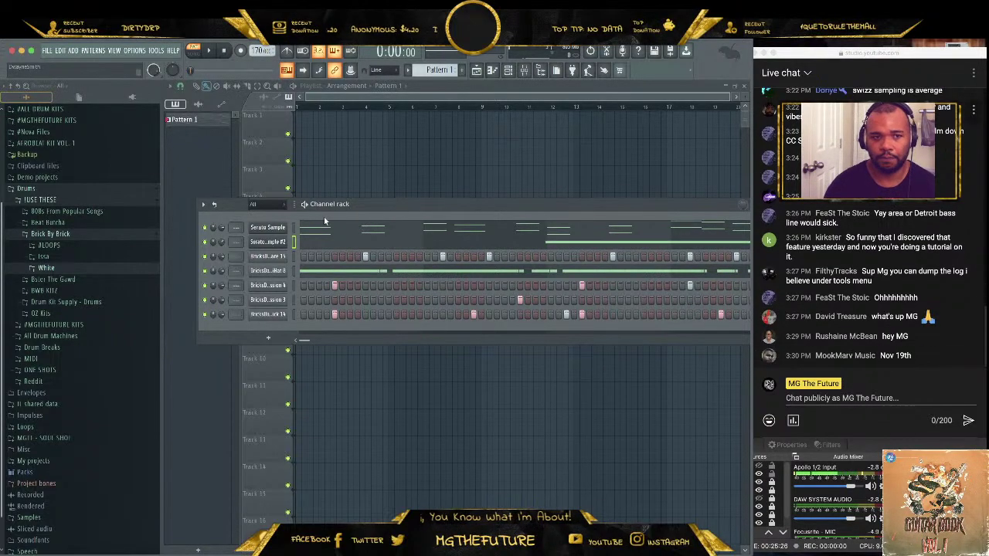
- Insert a Trinz - Colours PST channel above the Serato Sample and load its 80Bass 2 preset
right_click(276, 231)
mouse_move(328, 294)
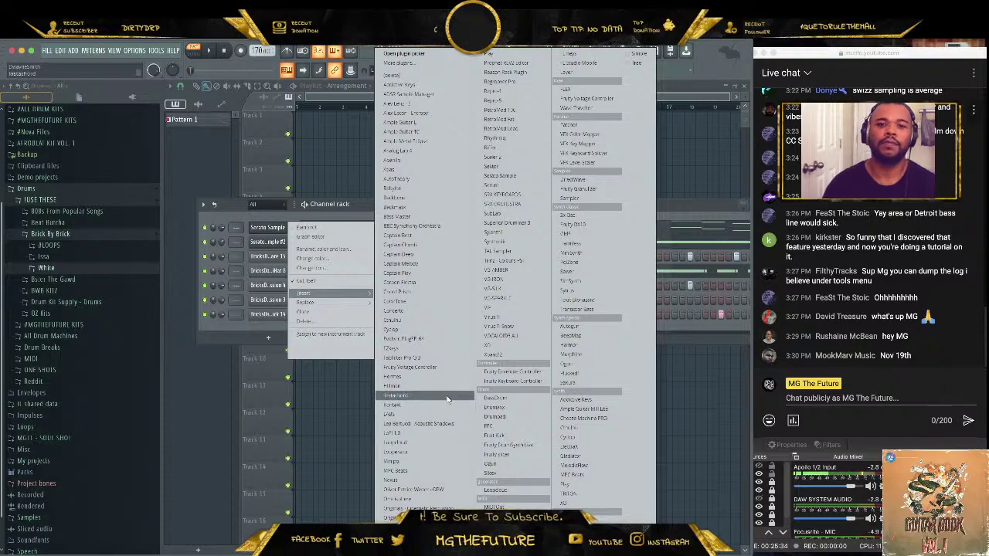
click(510, 261)
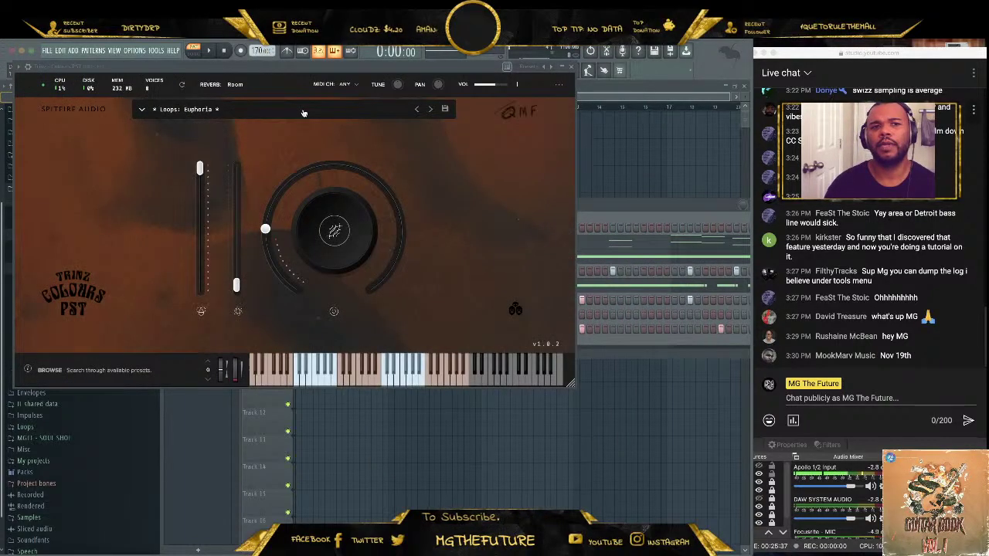
click(304, 112)
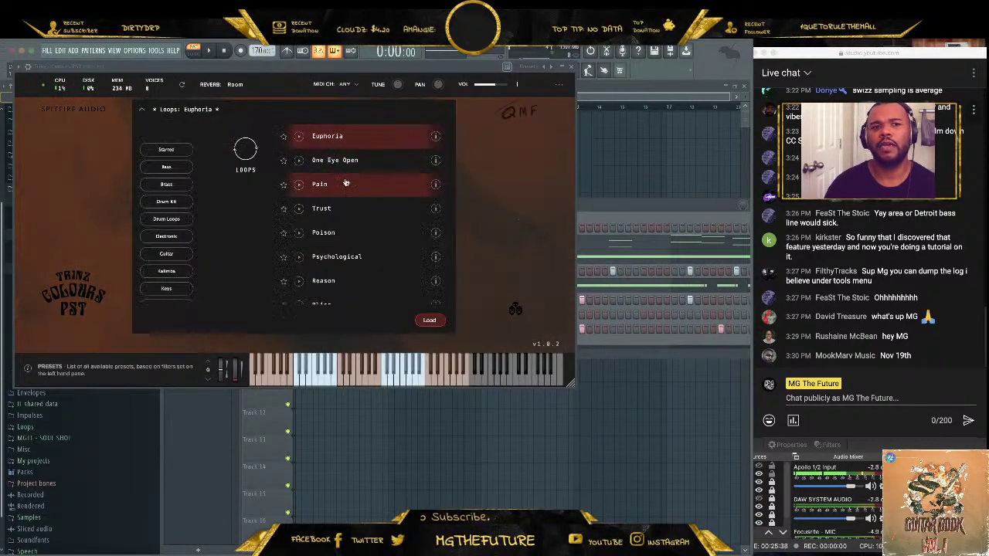
scroll(363, 216, down, 1)
scroll(340, 229, down, 10)
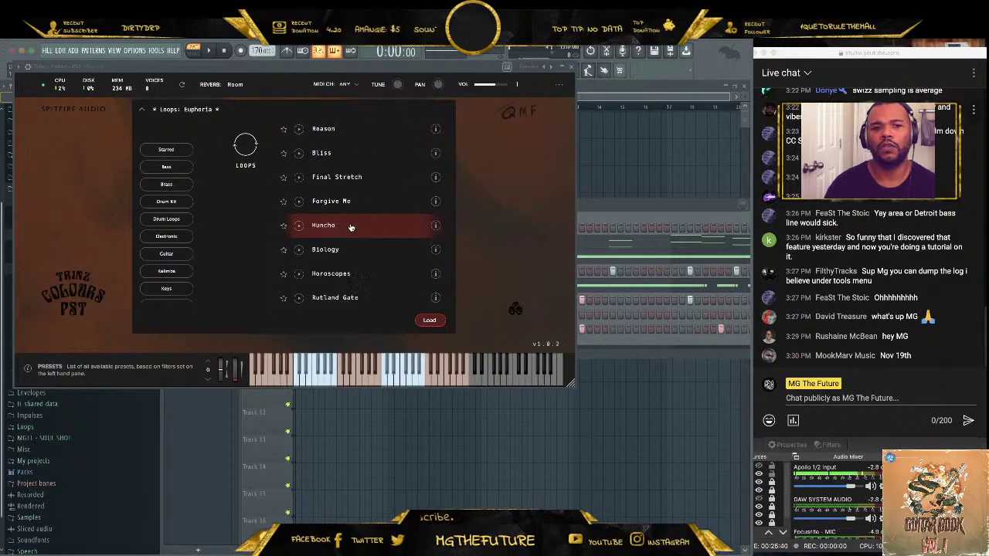
scroll(352, 226, down, 3)
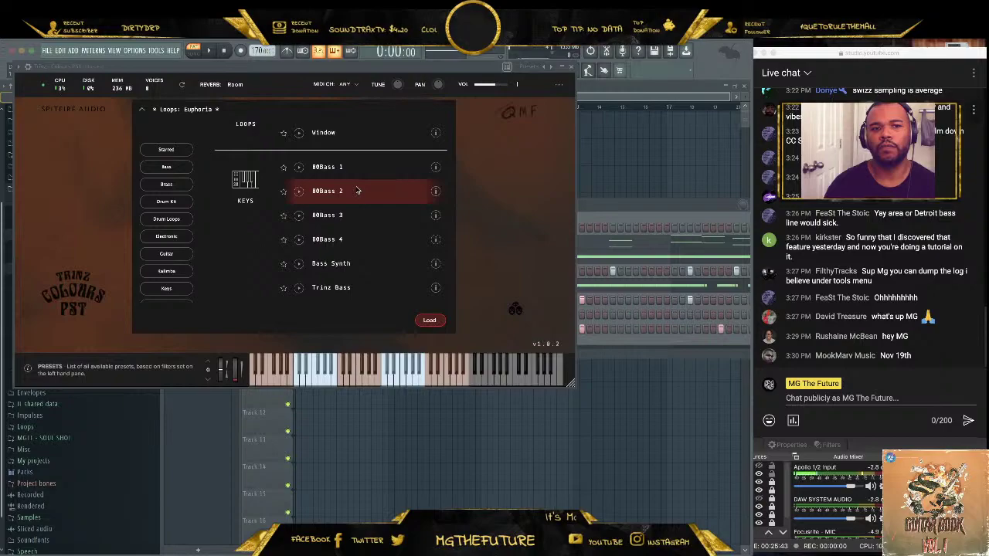
double_click(358, 191)
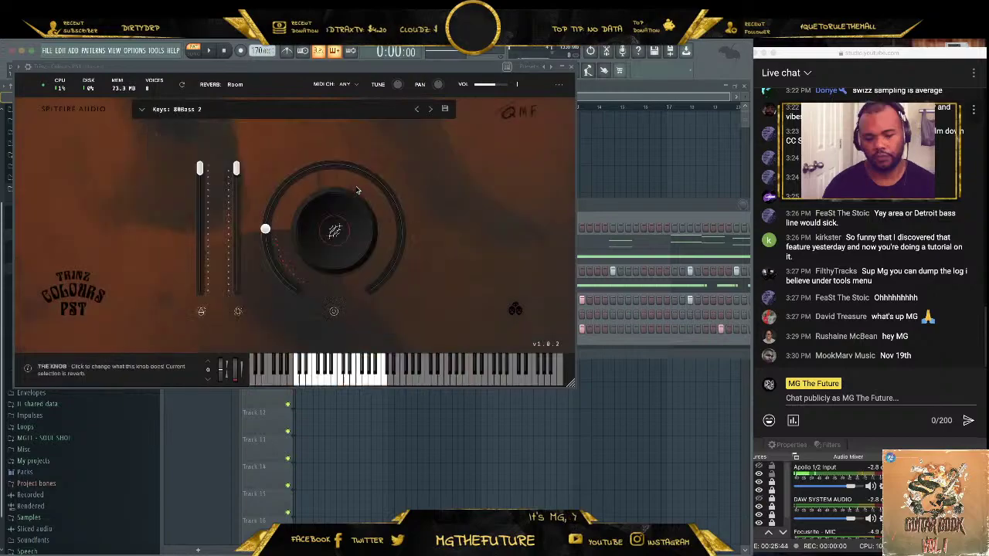
click(572, 69)
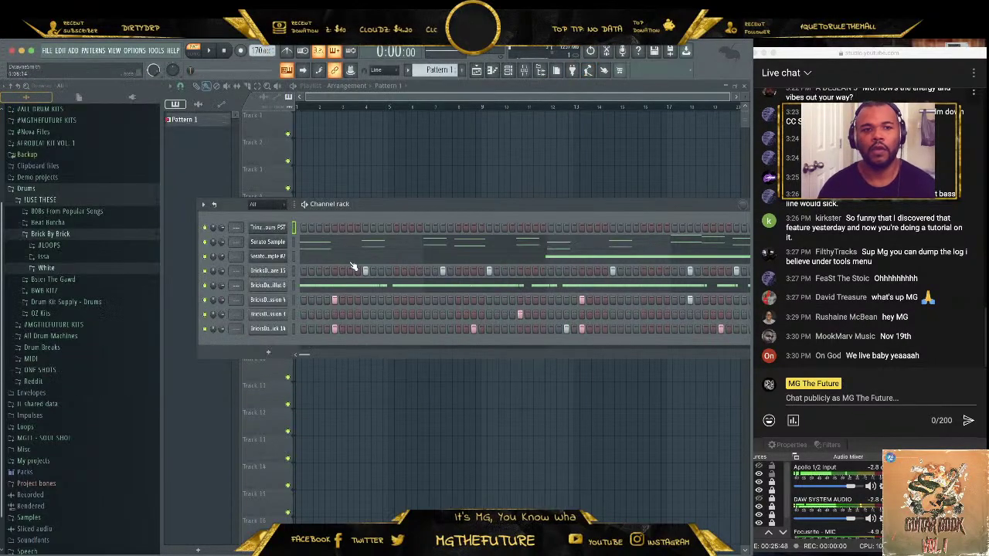
- Paste the Serato Sample melody into the Trinz - Colours PST channel and delete the upper-octave notes
click(295, 228)
key(ctrl+v)
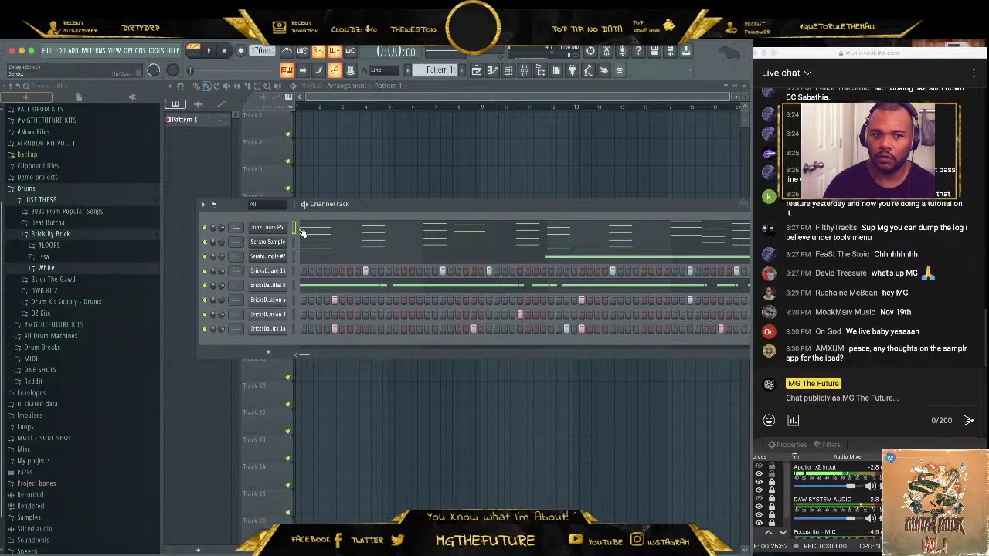
click(302, 232)
drag(511, 274, 620, 340)
key(Delete)
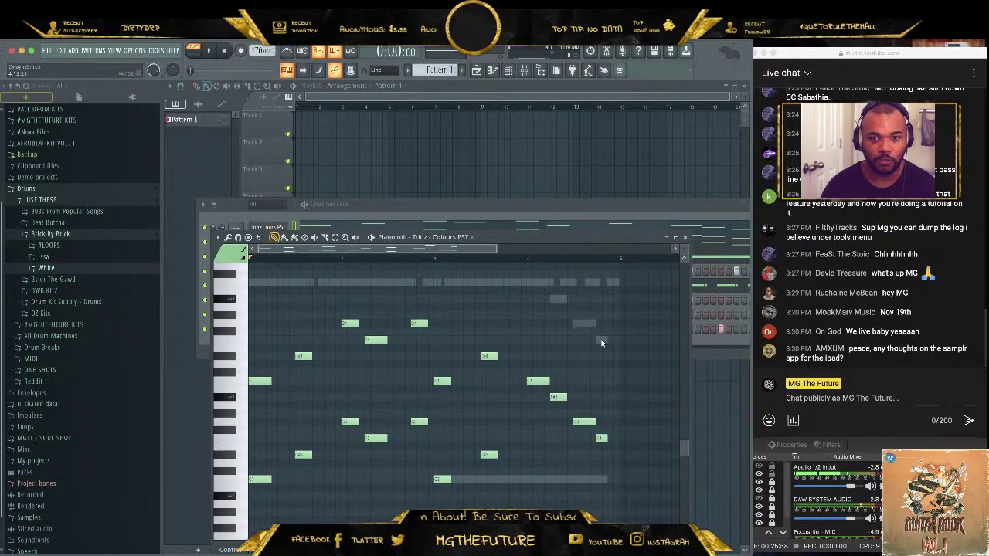
right_click(419, 323)
right_click(375, 340)
right_click(350, 323)
right_click(303, 356)
right_click(271, 379)
right_click(442, 381)
right_click(488, 356)
- Play the pattern, transpose all the Trinz bass notes up one octave, and close the piano roll
key(space)
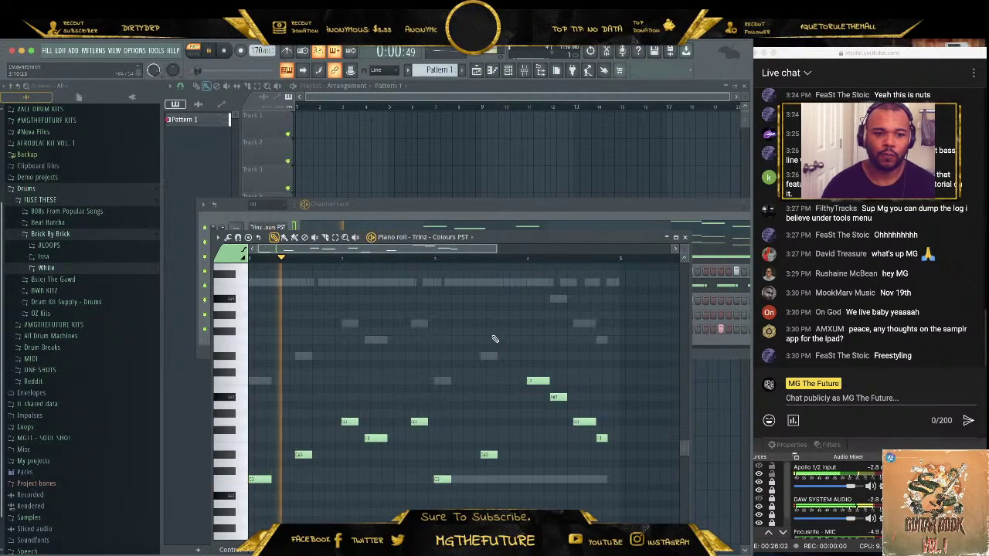
key(ctrl+a)
key(ctrl+Up)
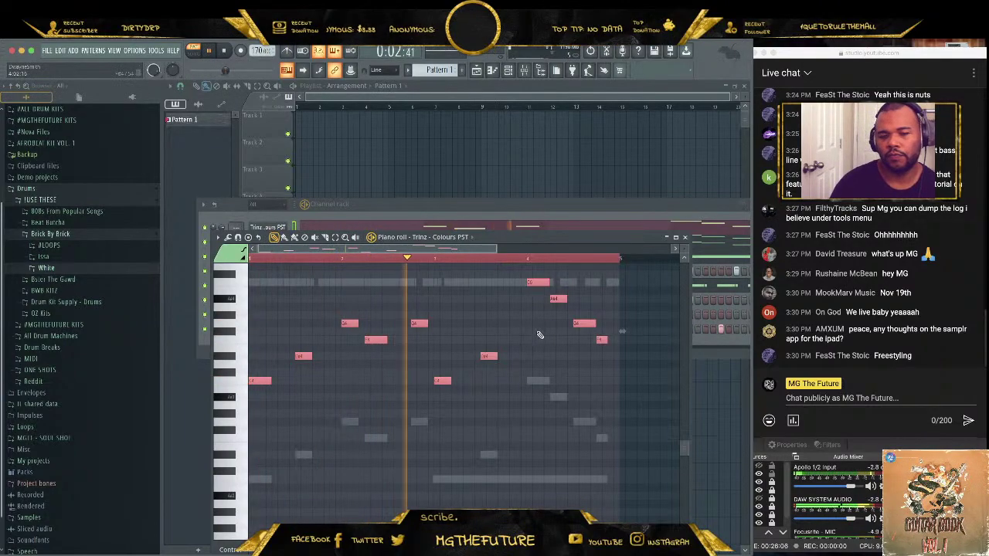
scroll(539, 336, up, 4)
scroll(539, 336, down, 4)
key(space)
click(684, 237)
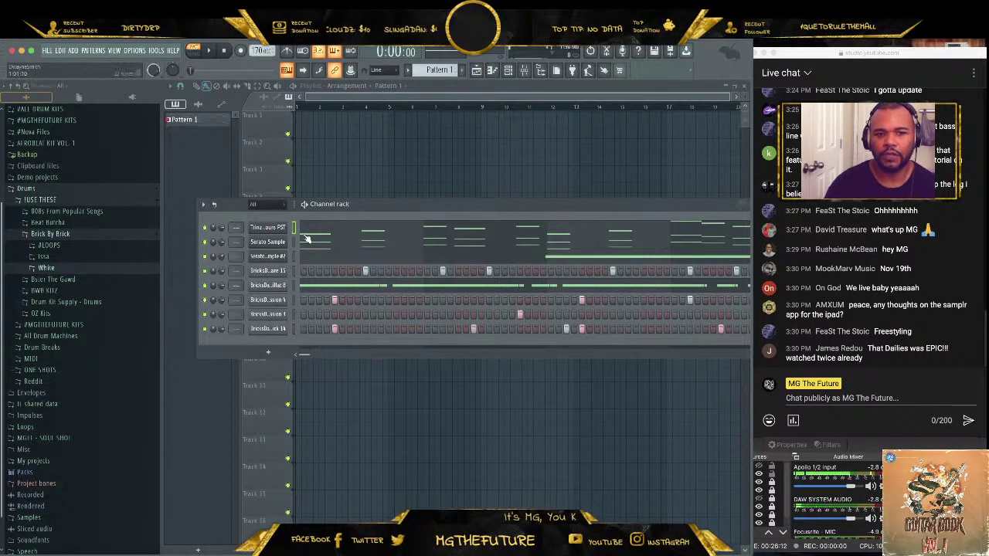
- Cut all notes from the Trinz - Colours PST channel and try playing bass notes live over the pattern
key(ctrl+x)
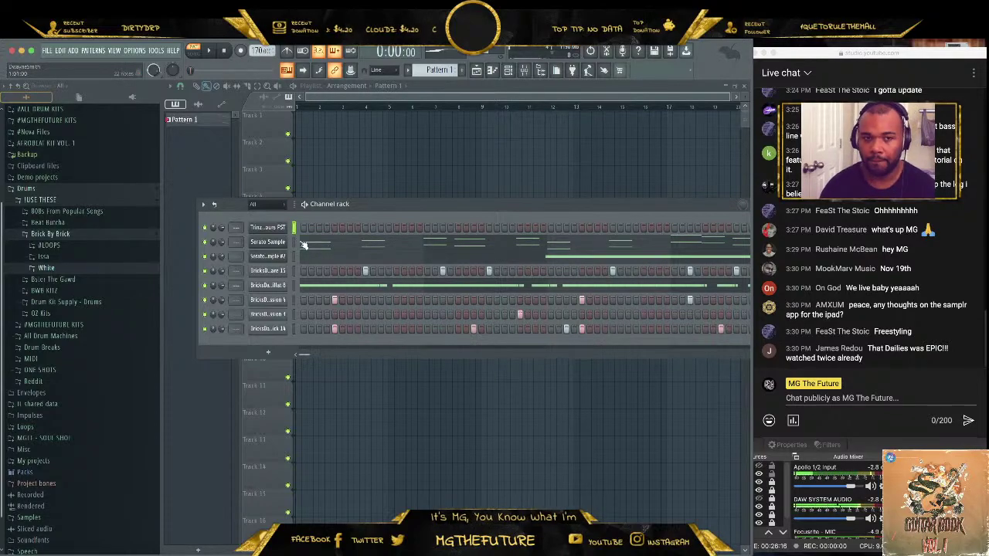
key(space)
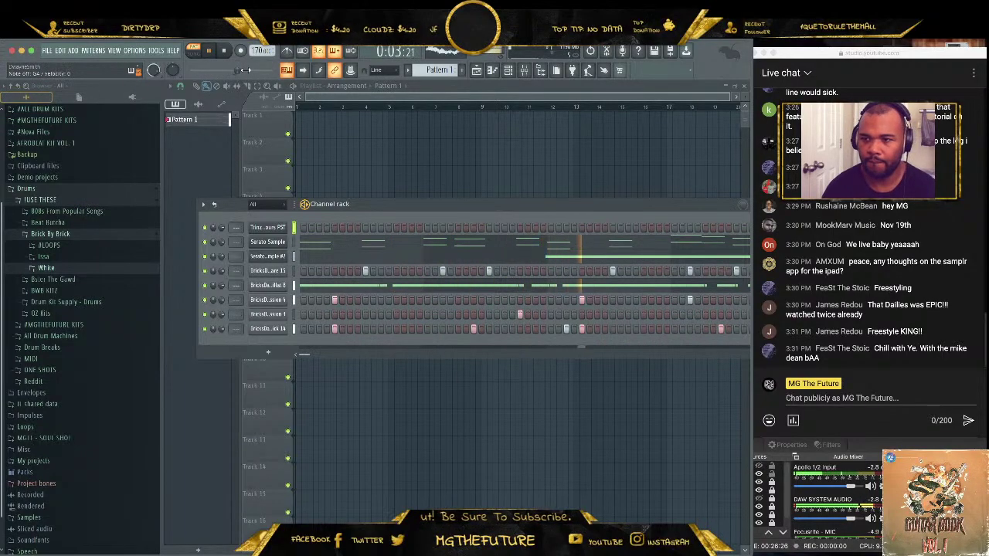
key(space)
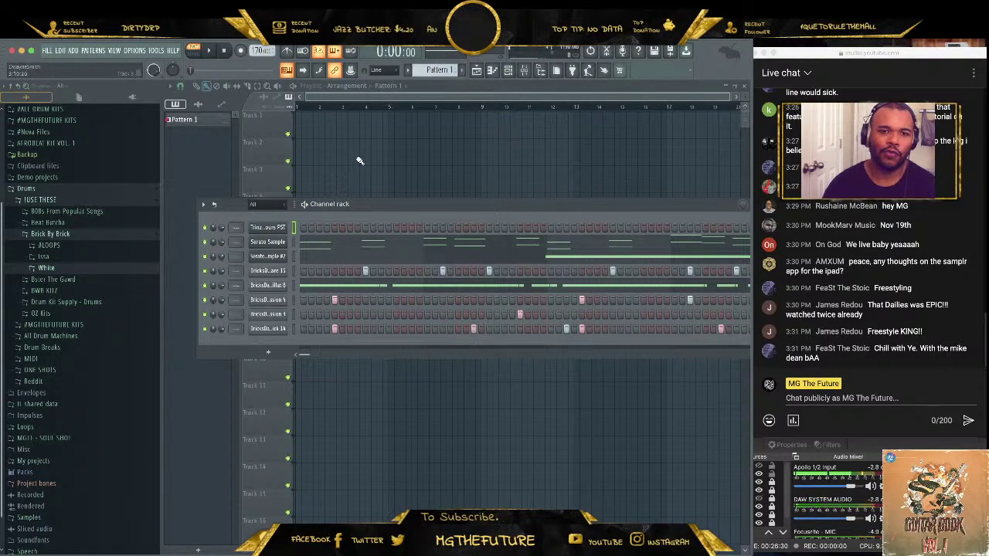
- Add Bricks 808 4 - C from the Issa 808s as a new channel, place a hit on step 1 and play the pattern
click(84, 261)
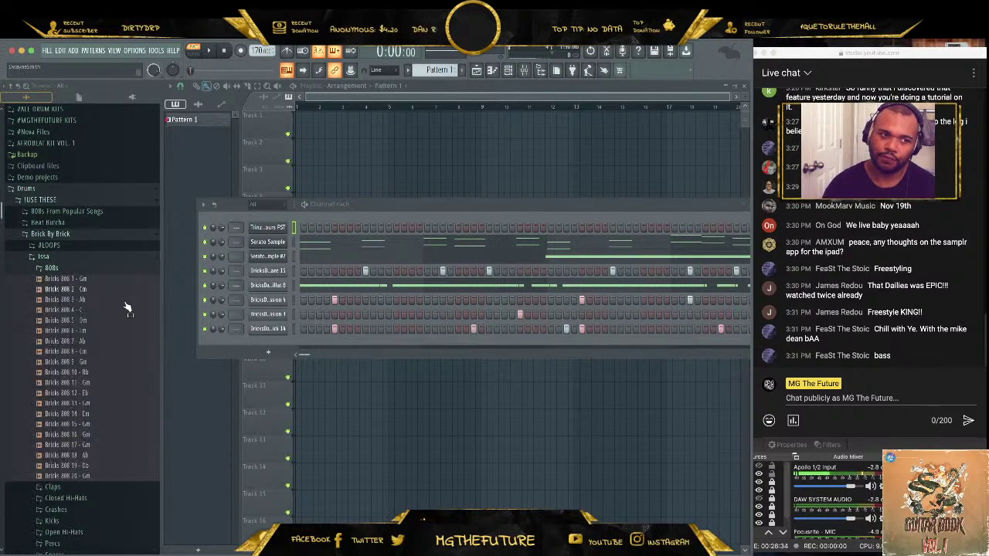
click(120, 311)
drag(120, 311, 282, 348)
click(304, 345)
key(space)
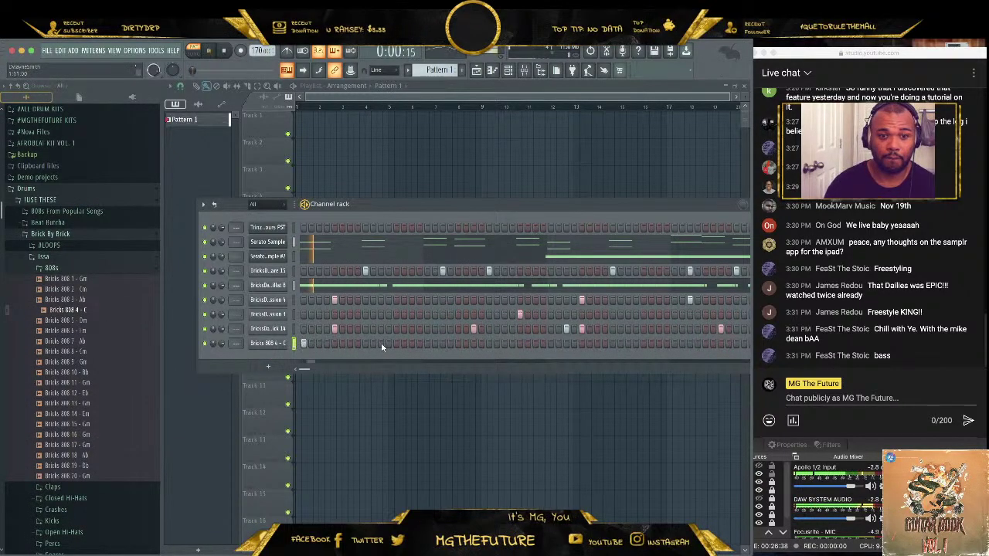
- Raise the hold of the Bricks 808 4 - C volume envelope and limit the channel to one voice that cuts itself
click(276, 344)
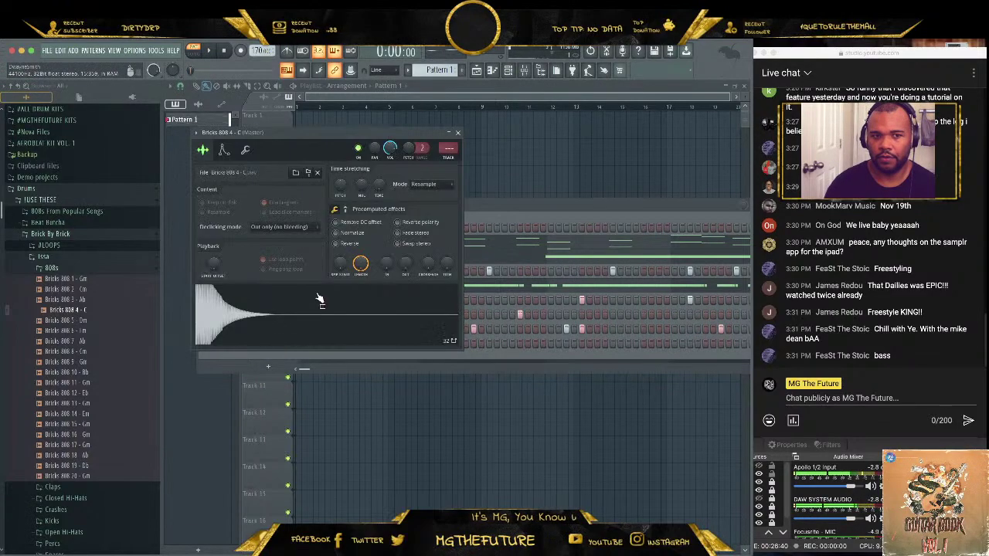
click(223, 151)
drag(222, 245, 254, 267)
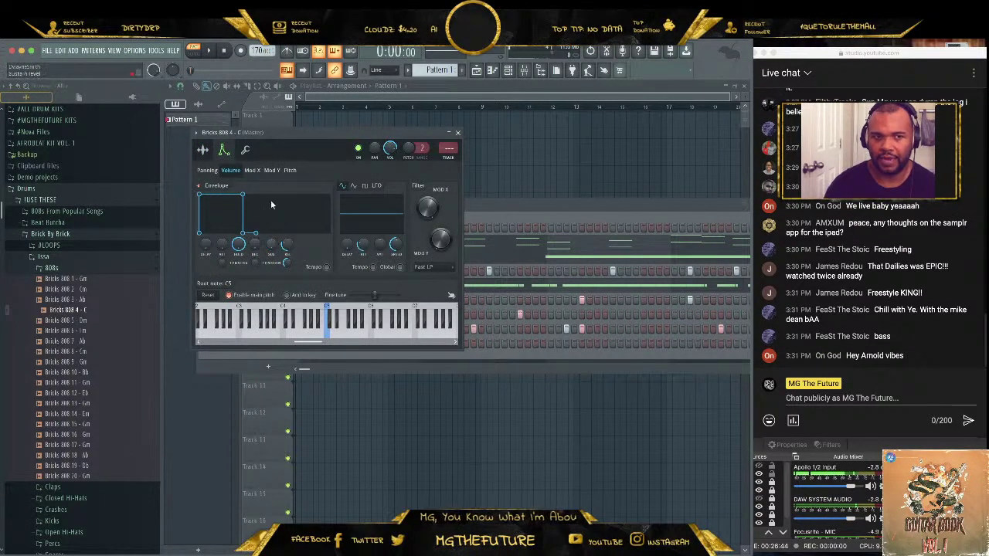
click(245, 149)
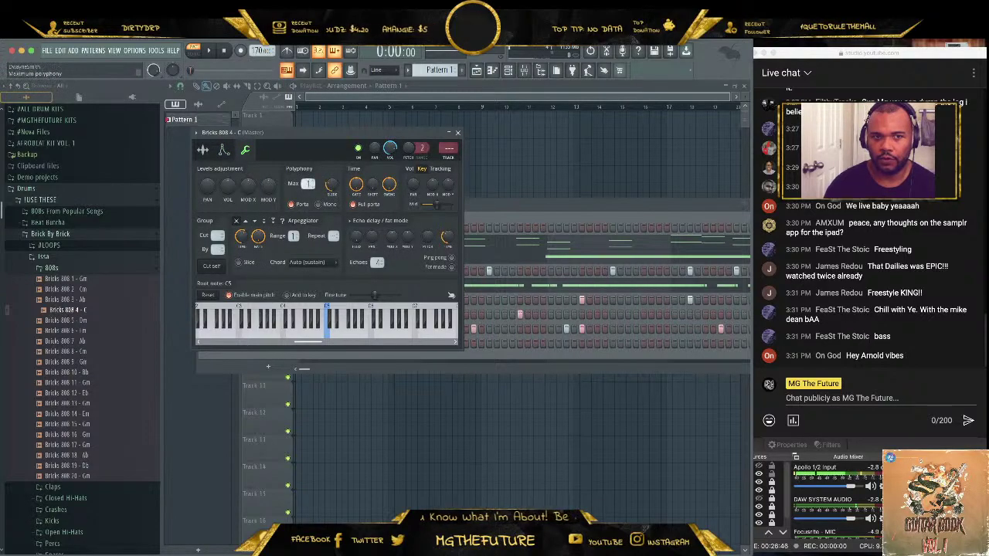
key(space)
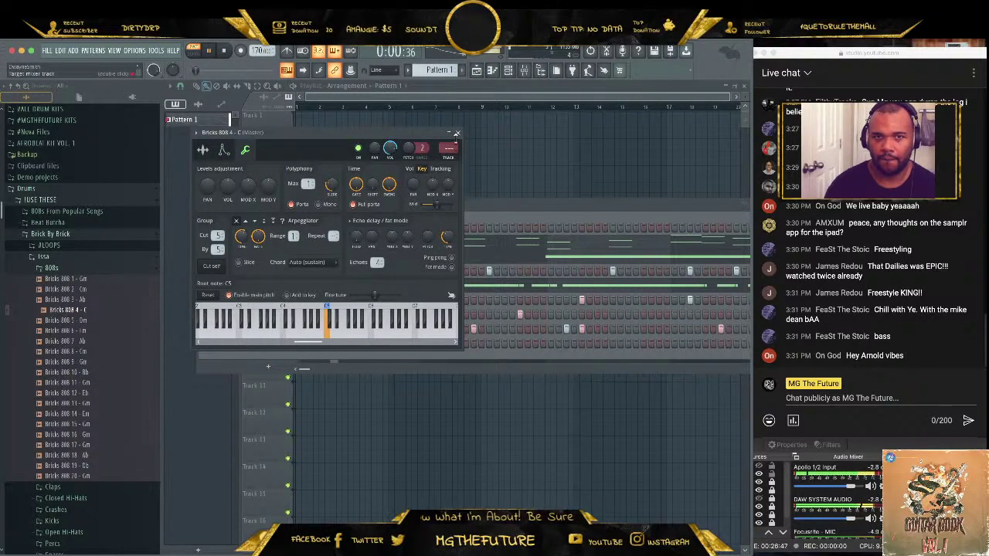
click(456, 134)
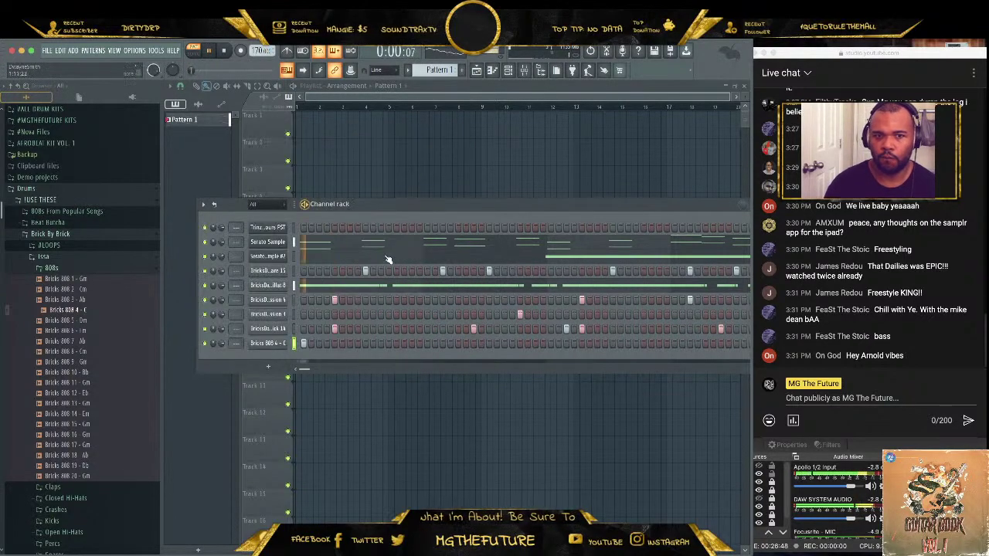
- Add 808 hits on steps 13, 29, 53, 57 and 61, moving the channel rack to reach them, and stop playback
click(397, 343)
click(520, 343)
click(706, 343)
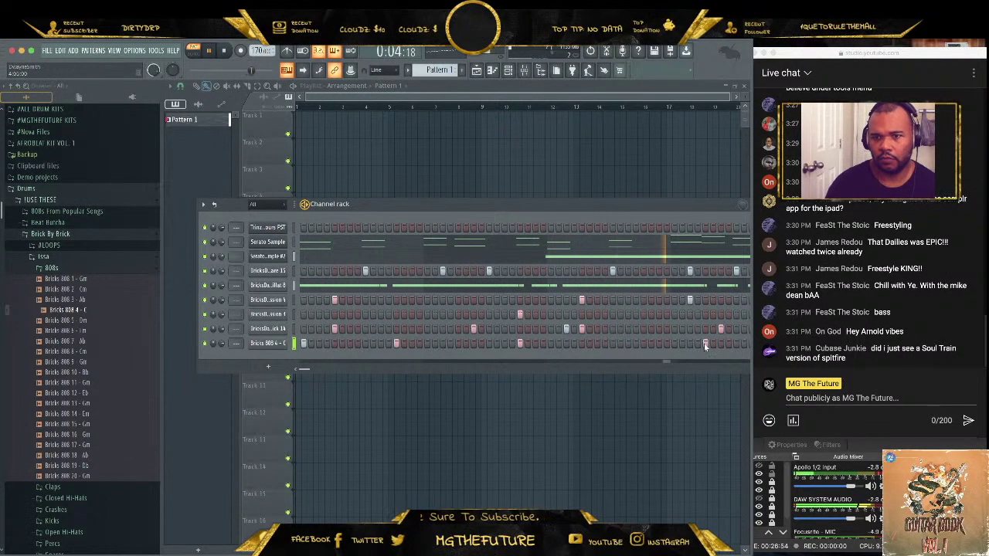
drag(660, 206, 595, 183)
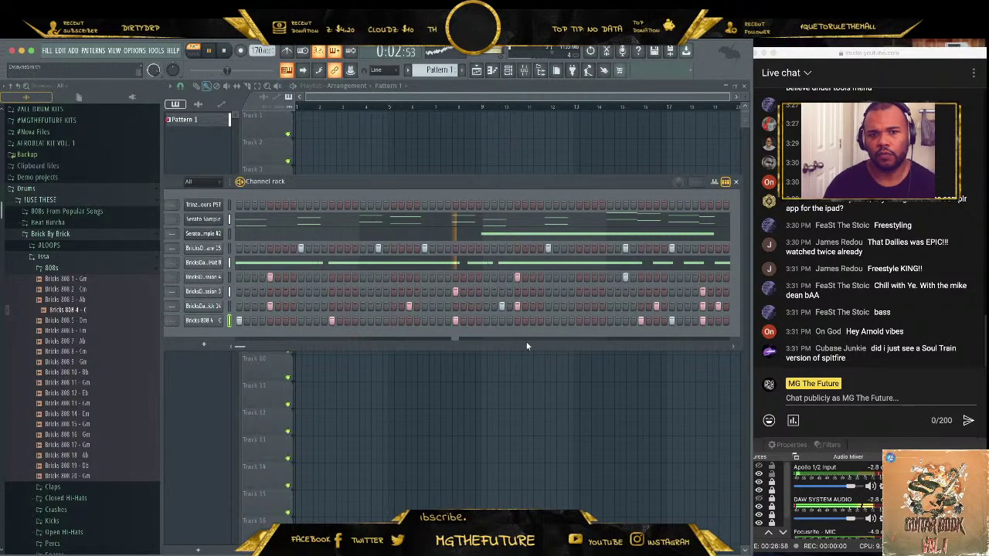
key(space)
- Open the Bricks 808 4 - C notes in the piano roll and lengthen them all to about three steps
right_click(241, 320)
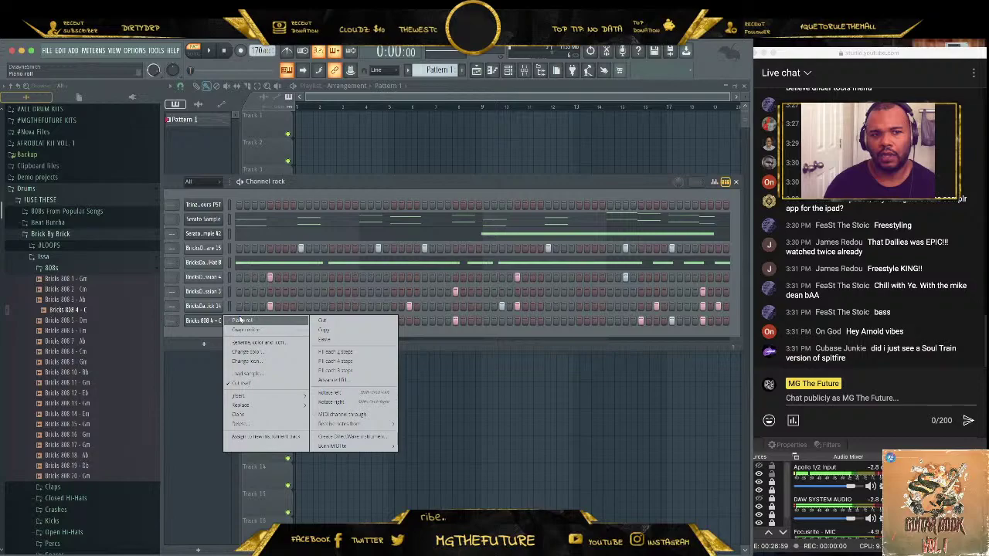
click(241, 320)
scroll(391, 350, up, 1)
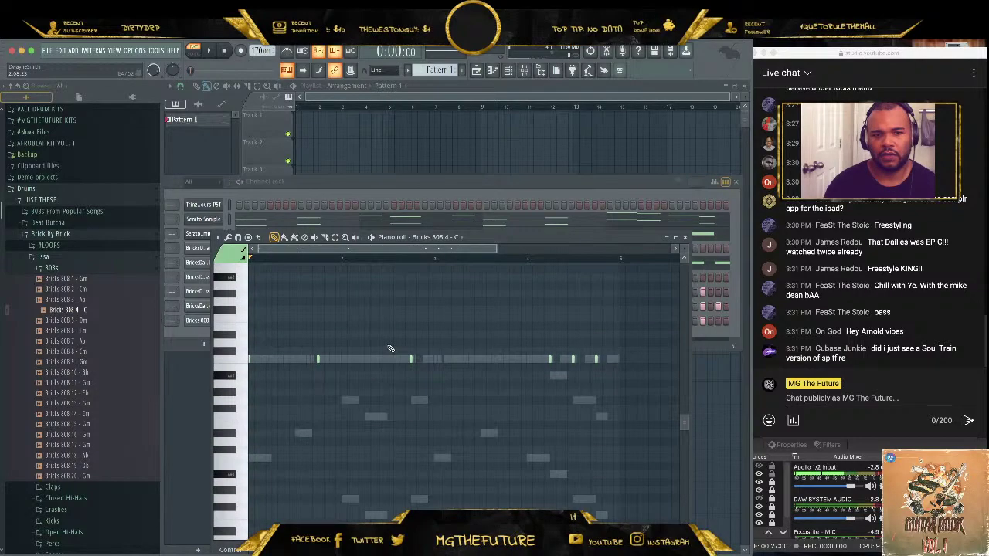
key(ctrl+a)
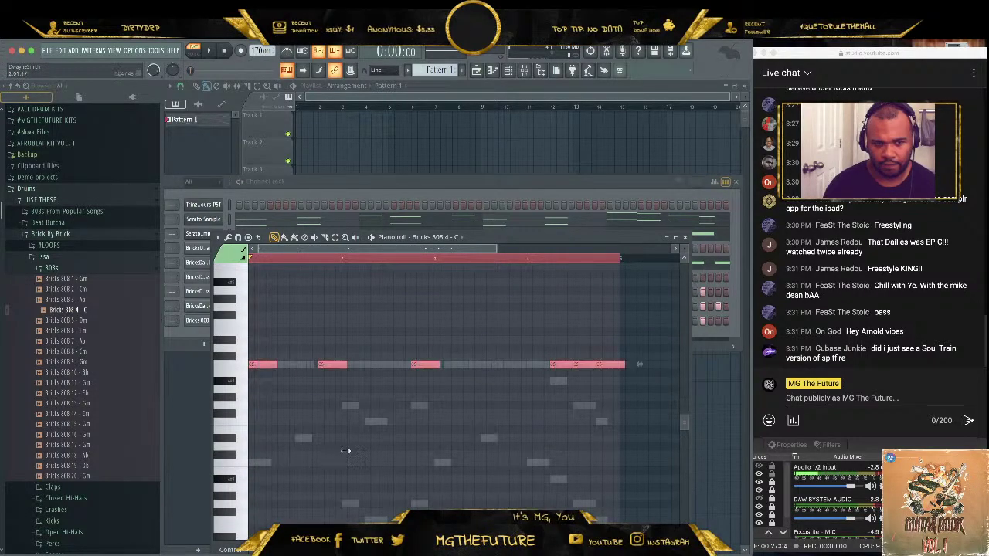
drag(344, 451, 334, 452)
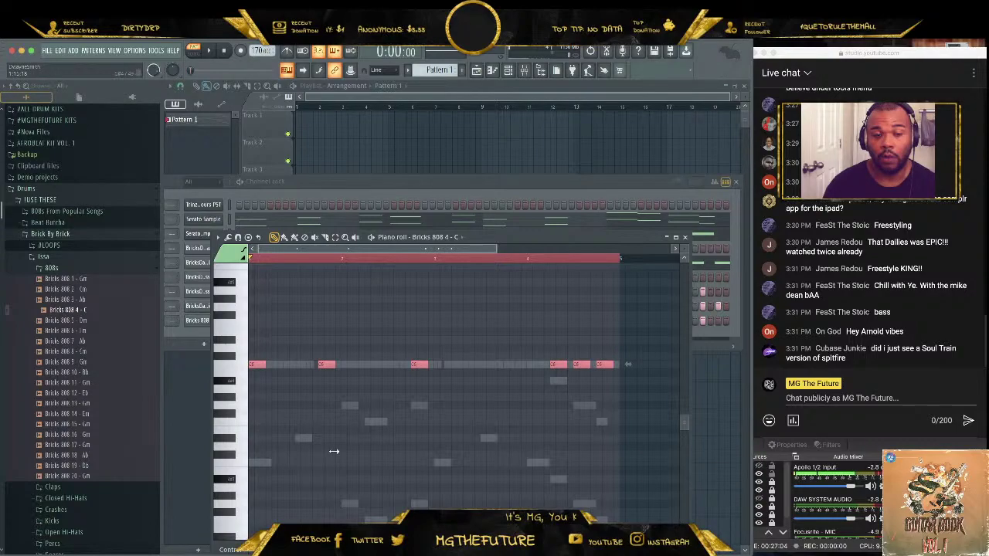
- Transpose all the 808 notes up one octave, audition them with the pattern, and close the piano roll
key(space)
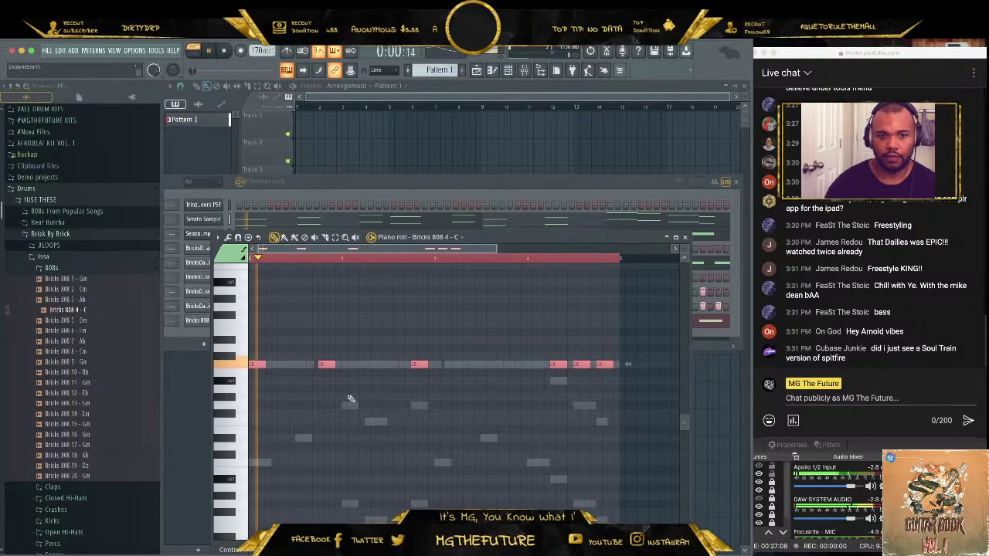
key(ctrl+Up)
key(space)
key(space)
scroll(433, 464, up, 1)
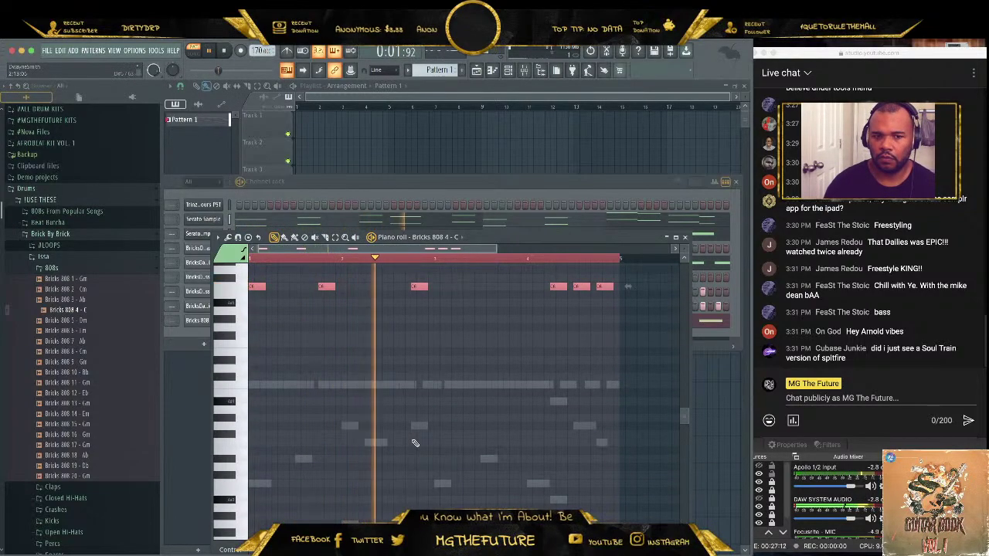
key(space)
click(685, 238)
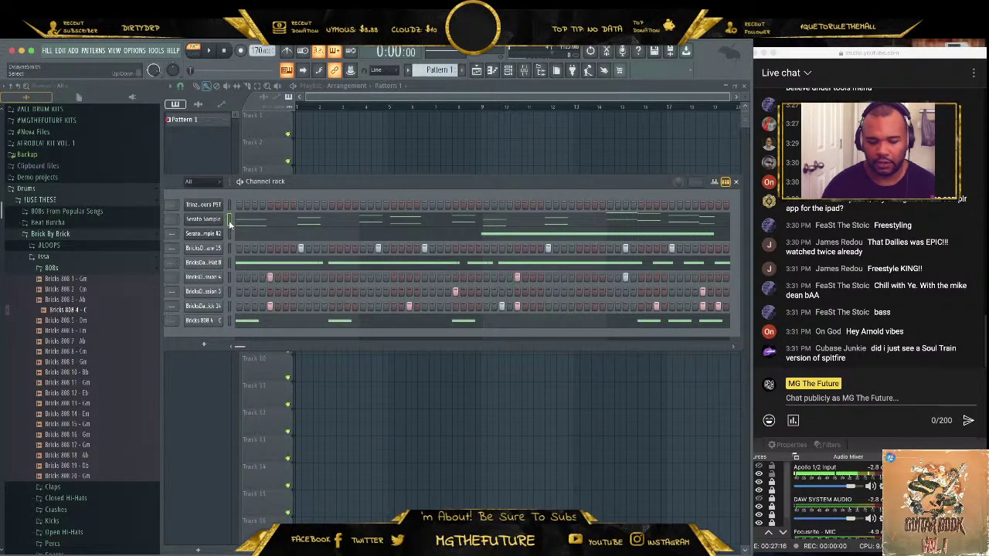
- Bring up the project file commands
click(48, 51)
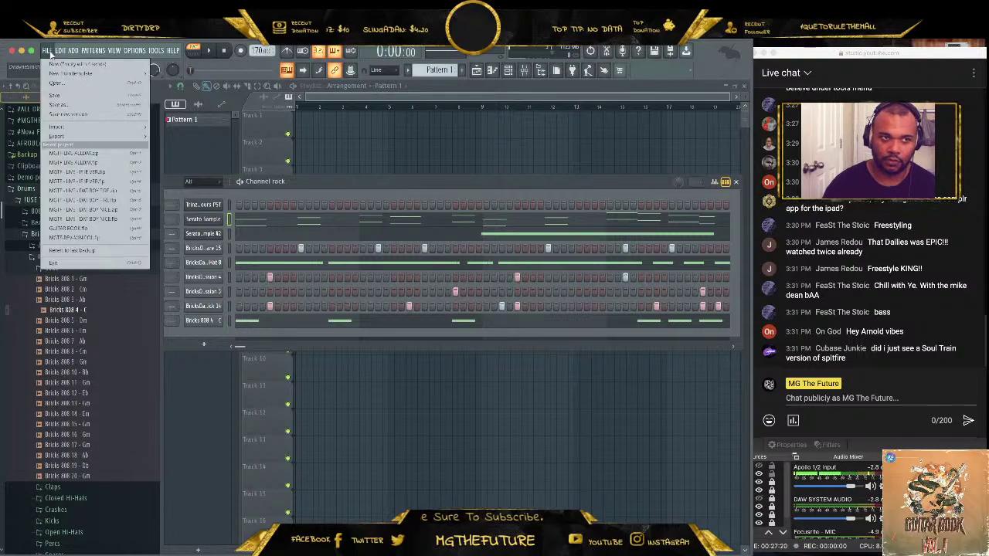
- Start a new empty project and insert a Serato Sample instrument above the default Sampler channel
click(93, 66)
click(503, 331)
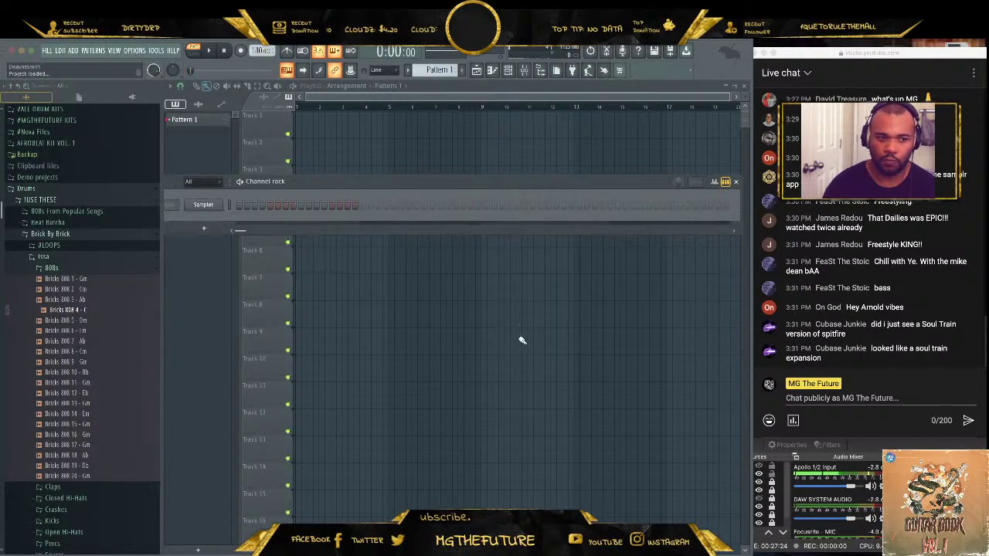
right_click(217, 206)
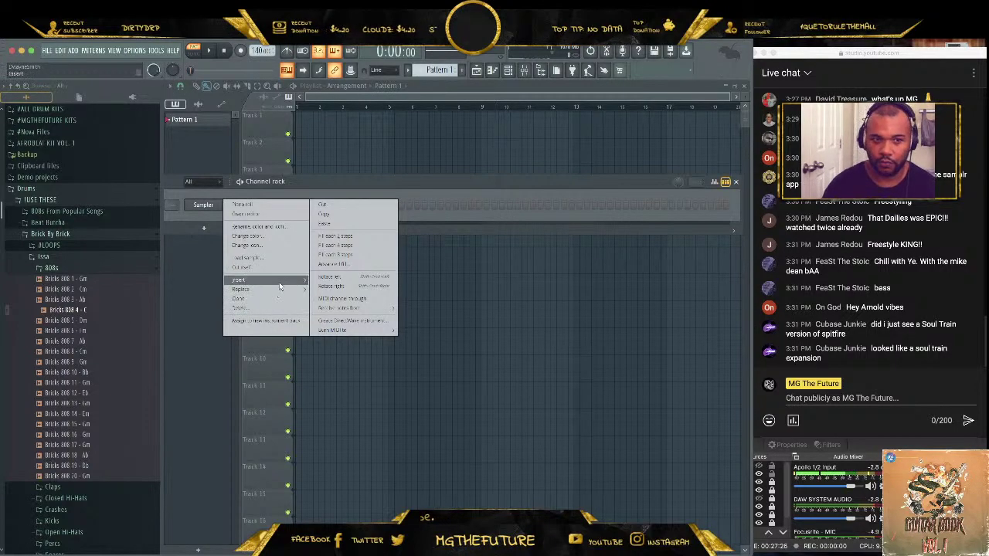
mouse_move(283, 283)
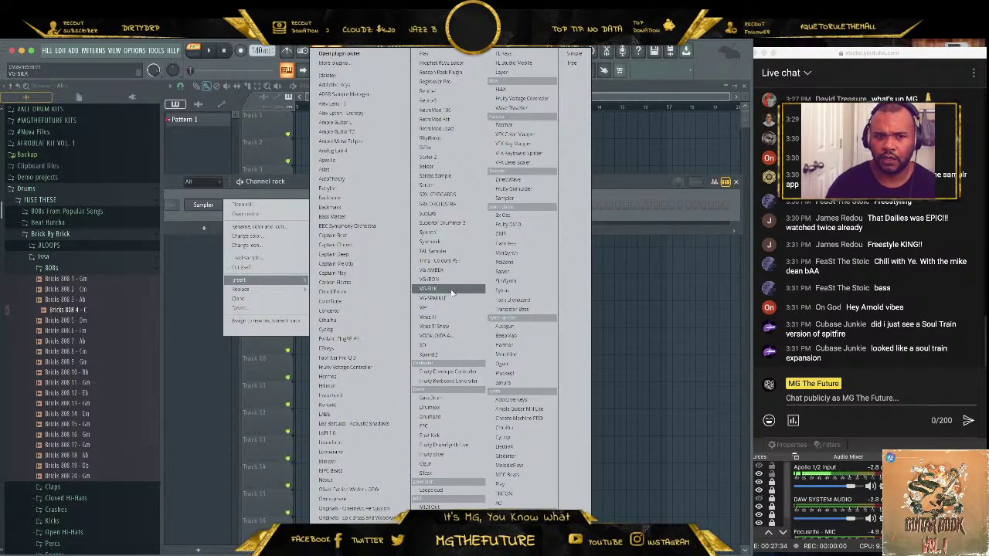
click(448, 176)
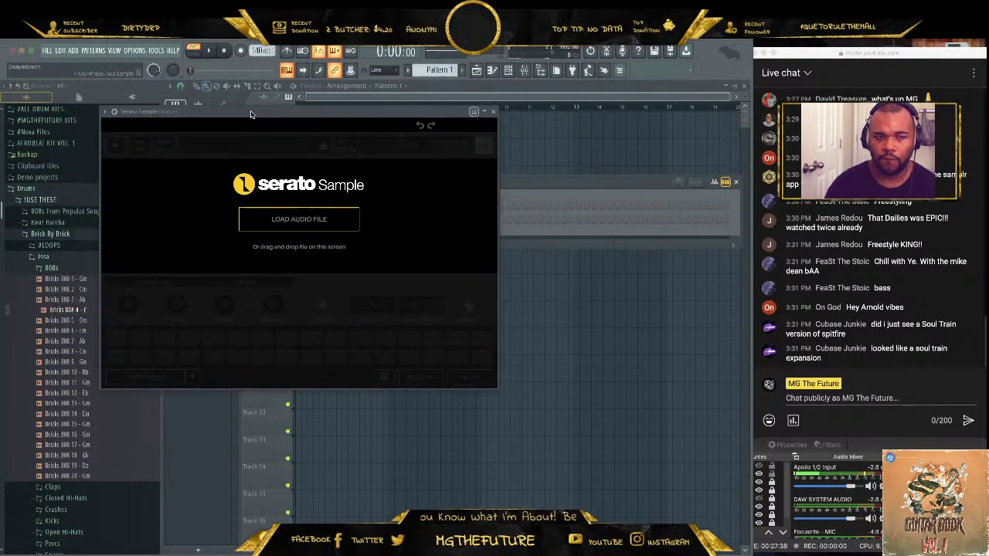
- Browse to the November 2011 folder inside Samples > #Cough Smoke Chopz
click(57, 203)
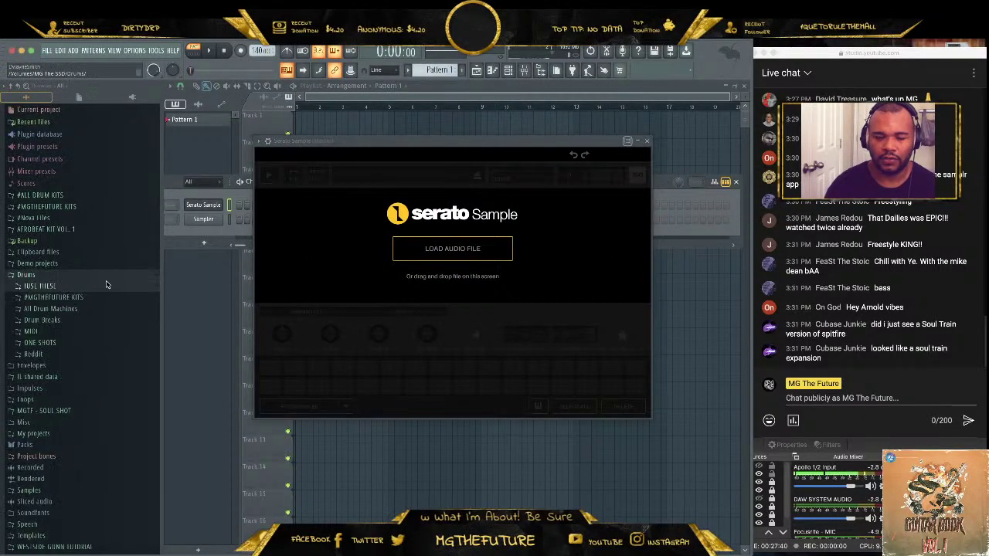
click(61, 493)
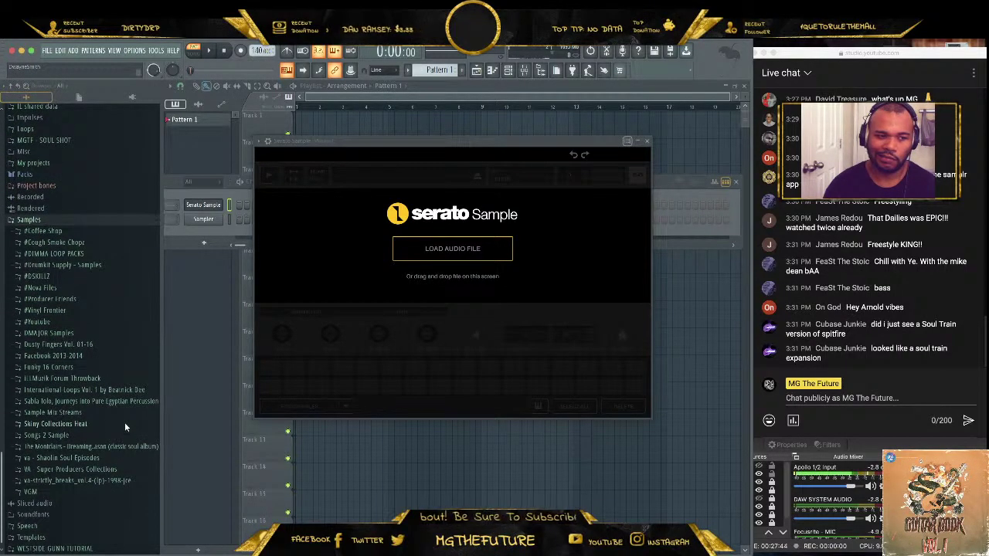
click(92, 242)
scroll(104, 314, down, 5)
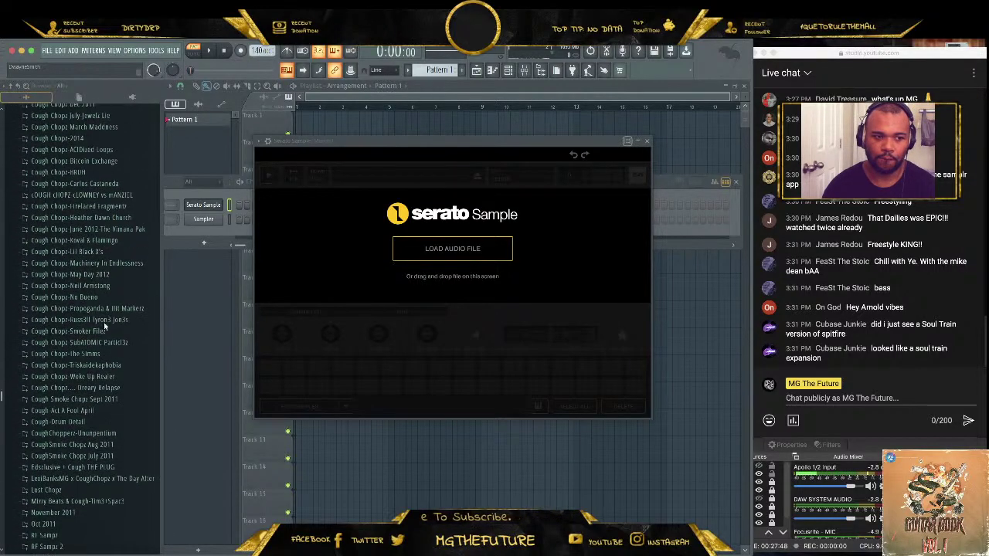
scroll(108, 332, up, 3)
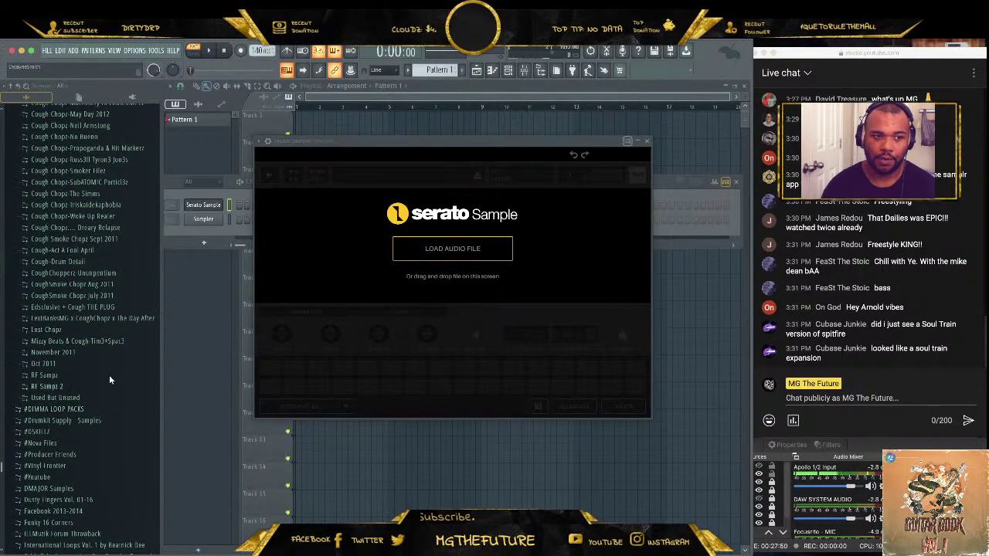
click(117, 352)
- Audition samples in the November 2011 folder, including G F Handelxxx2, KOOLxxxxx2 and Lee Jang Heexxxx
scroll(117, 351, down, 3)
click(106, 405)
click(101, 386)
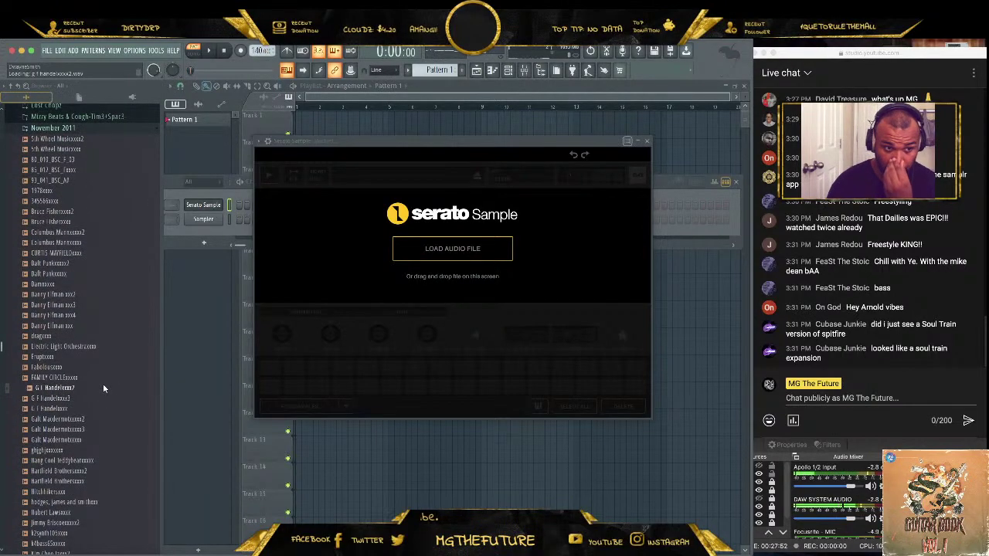
scroll(85, 464, down, 5)
click(95, 402)
click(95, 401)
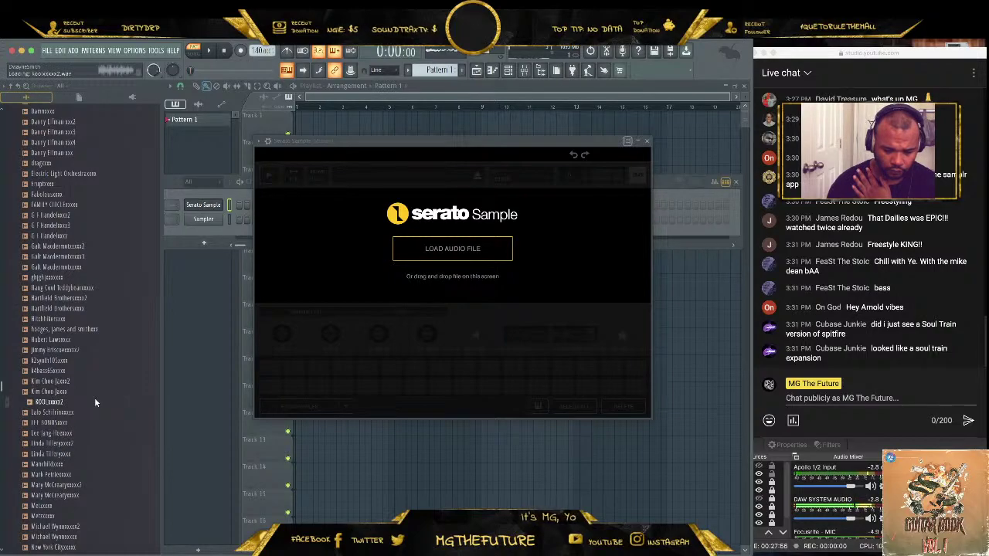
scroll(95, 402, down, 3)
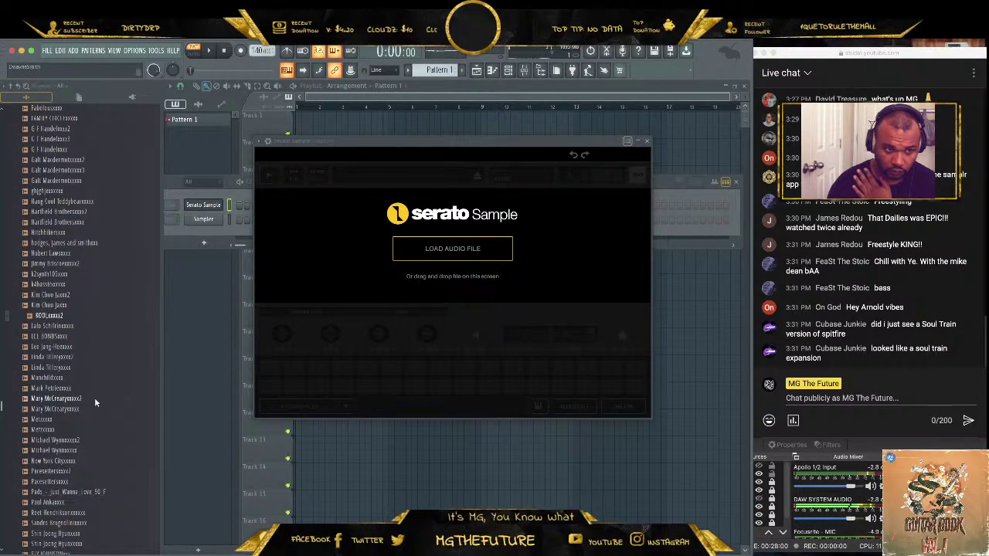
click(84, 344)
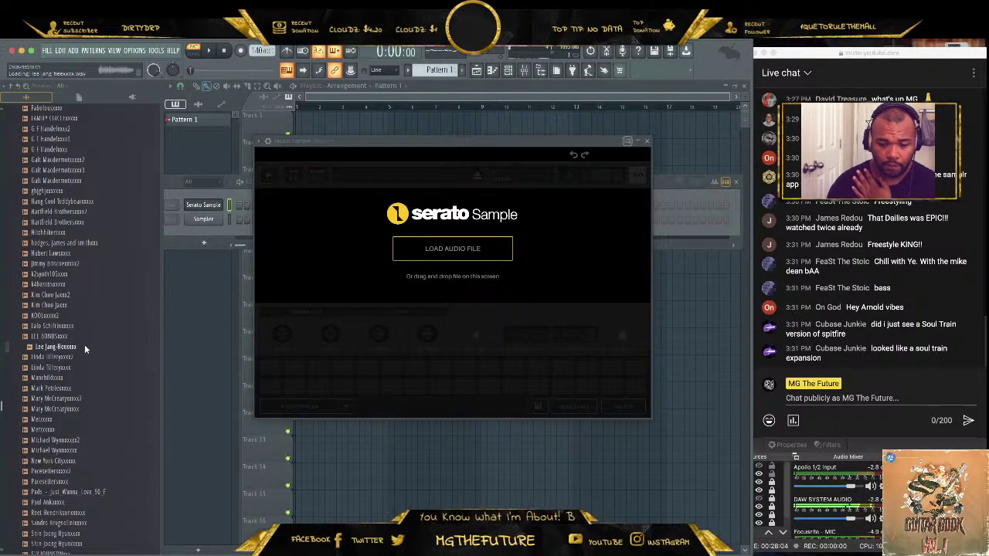
click(86, 398)
click(90, 421)
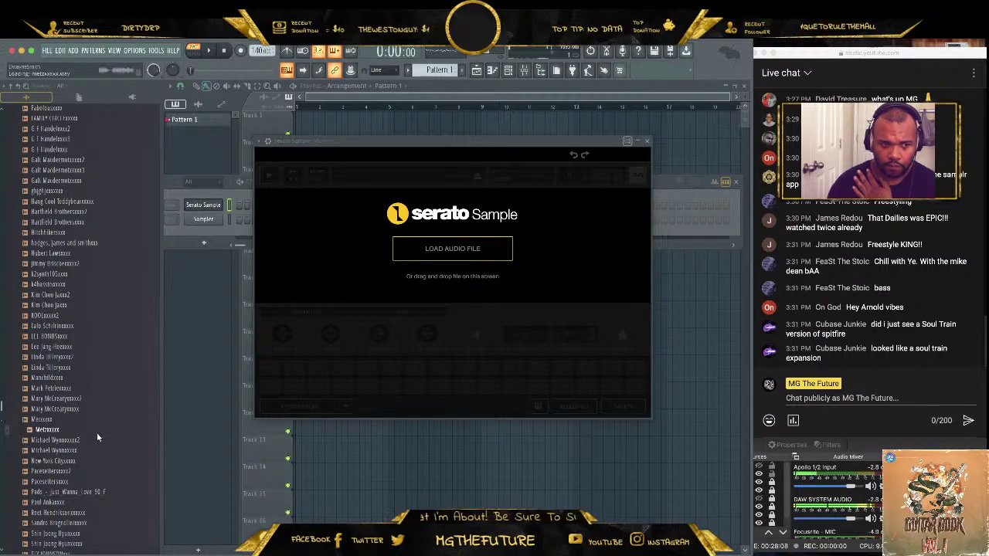
- Audition more samples further down the folder, including both Shin Joong Hyun files and The Chi-Litesxxxx
scroll(97, 432, down, 3)
click(104, 429)
click(101, 454)
click(111, 473)
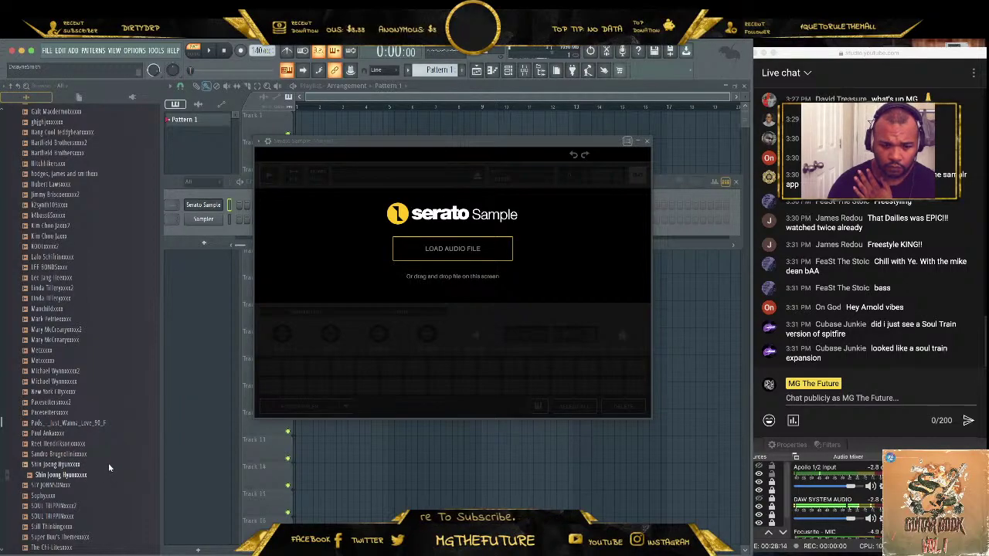
click(108, 464)
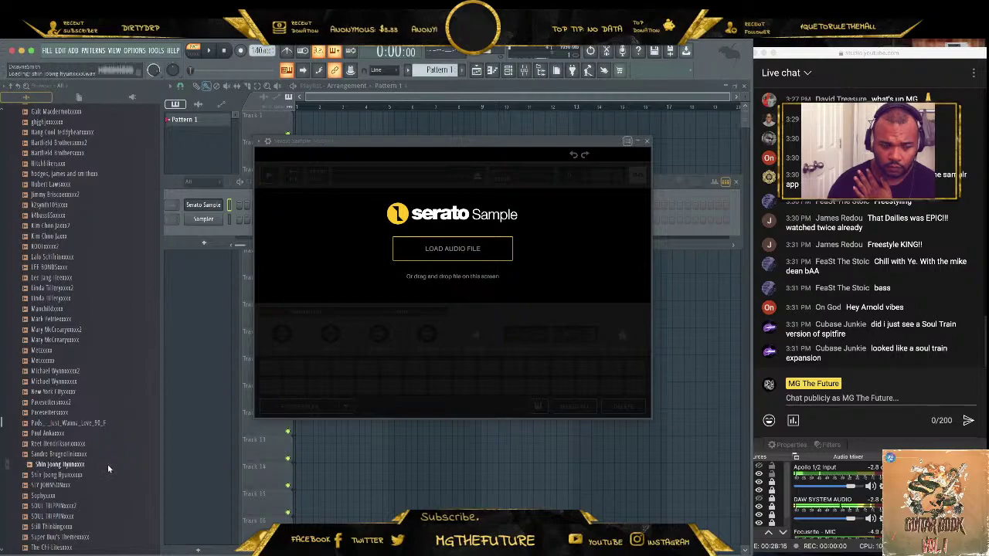
click(106, 485)
click(102, 495)
scroll(112, 483, down, 3)
click(105, 469)
click(102, 462)
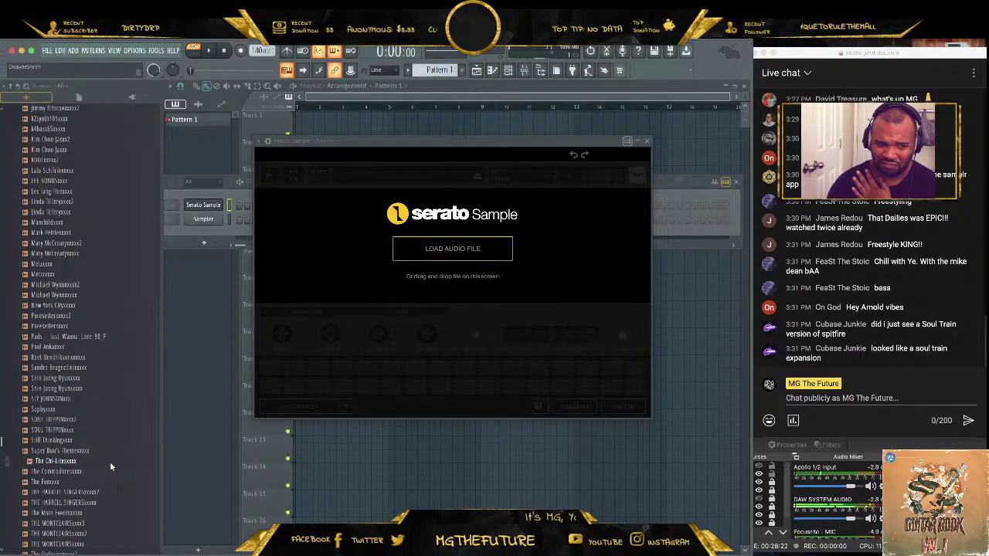
- Audition the last samples in the folder, from The Stylistics files through Therionxxxxx to wHoxxxxx
scroll(114, 454, down, 3)
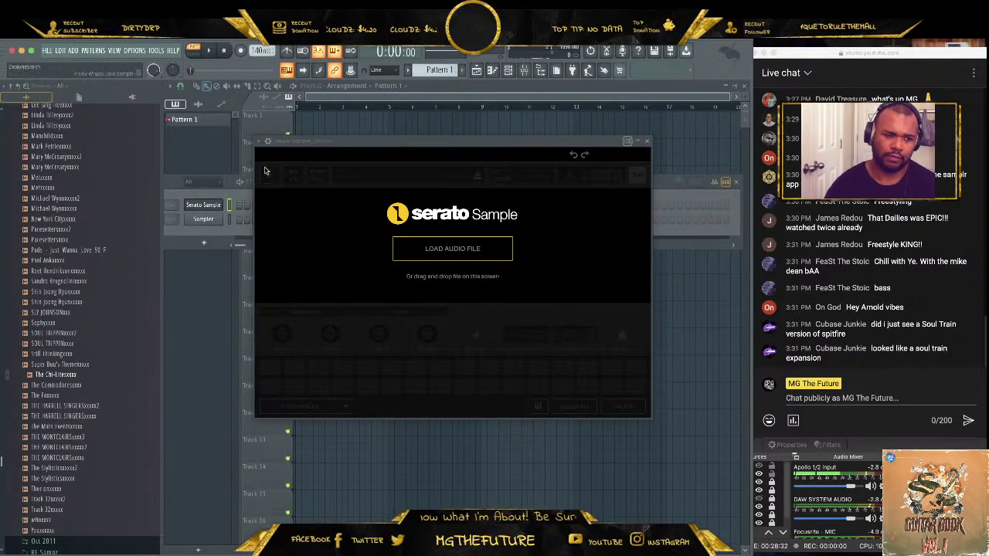
click(92, 345)
click(106, 468)
click(102, 479)
click(99, 489)
click(102, 499)
click(101, 488)
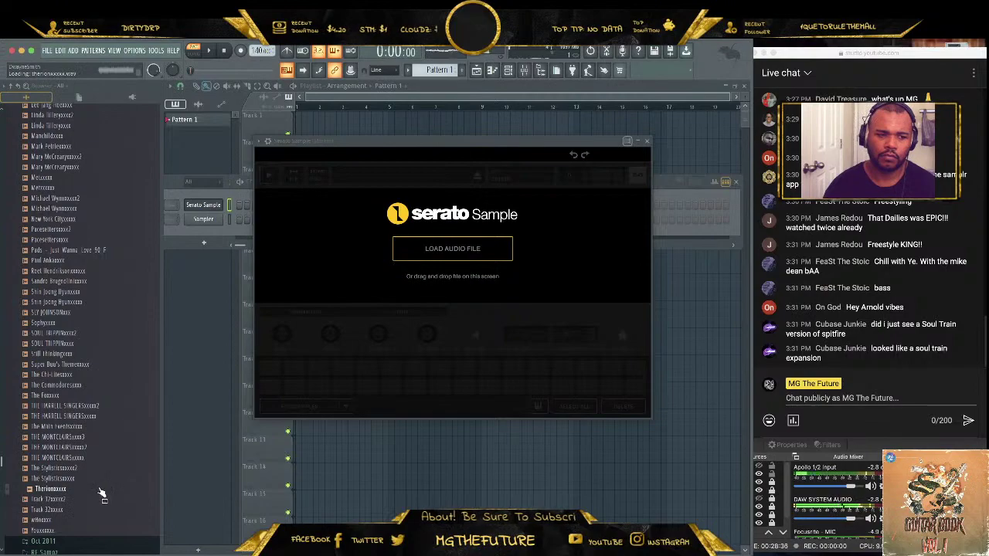
click(102, 509)
click(99, 520)
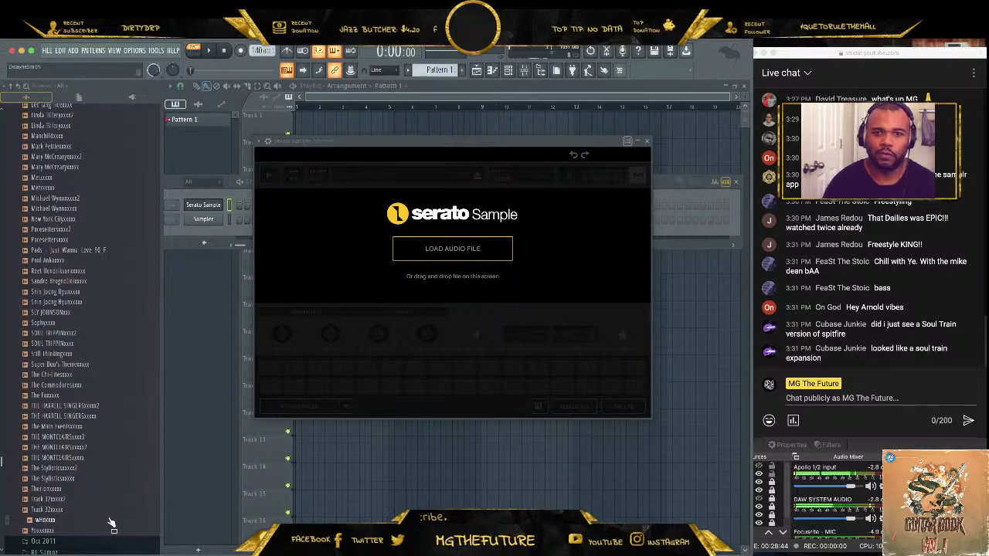
- Load the wHoxxxxx file into Serato Sample, find samples in it and trigger pad 1
drag(112, 525, 397, 237)
click(297, 407)
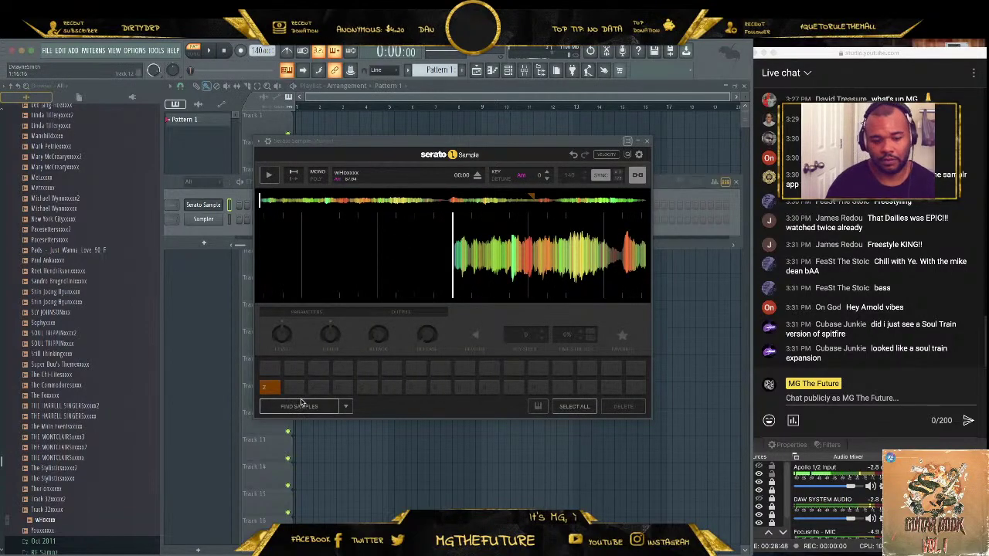
key(z)
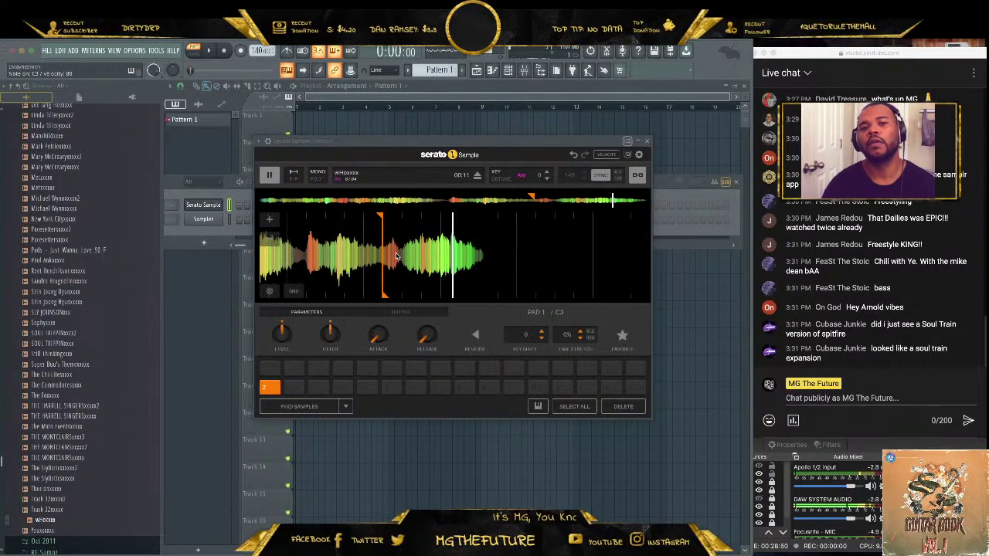
- Move pad 1's start marker to the very beginning of the audio and set its end marker to a short opening slice
drag(453, 219, 378, 221)
key(z)
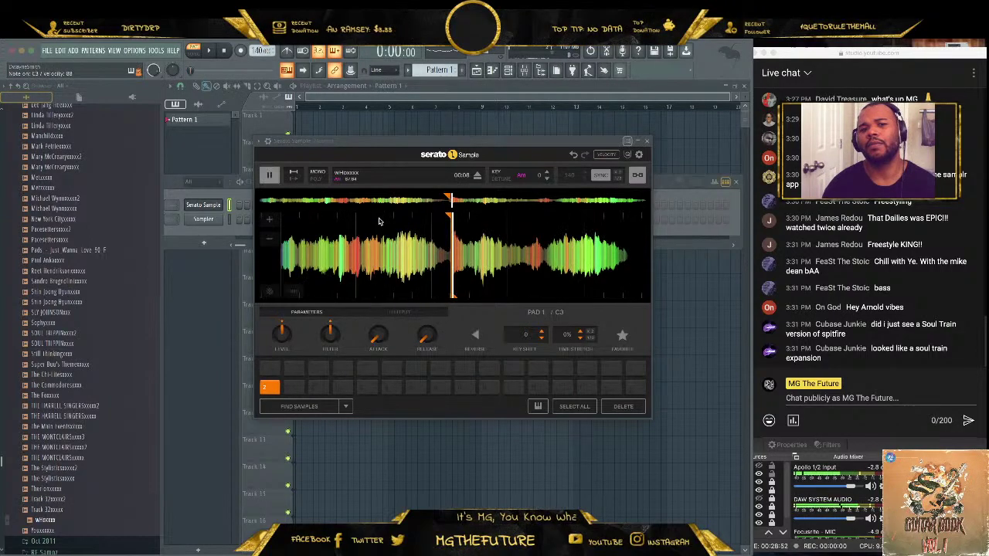
drag(451, 219, 269, 223)
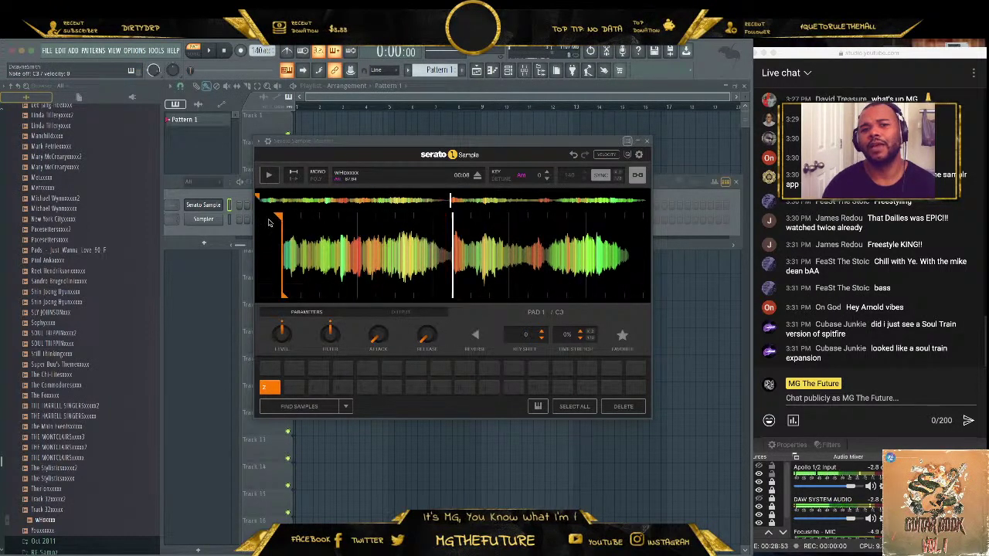
key(space)
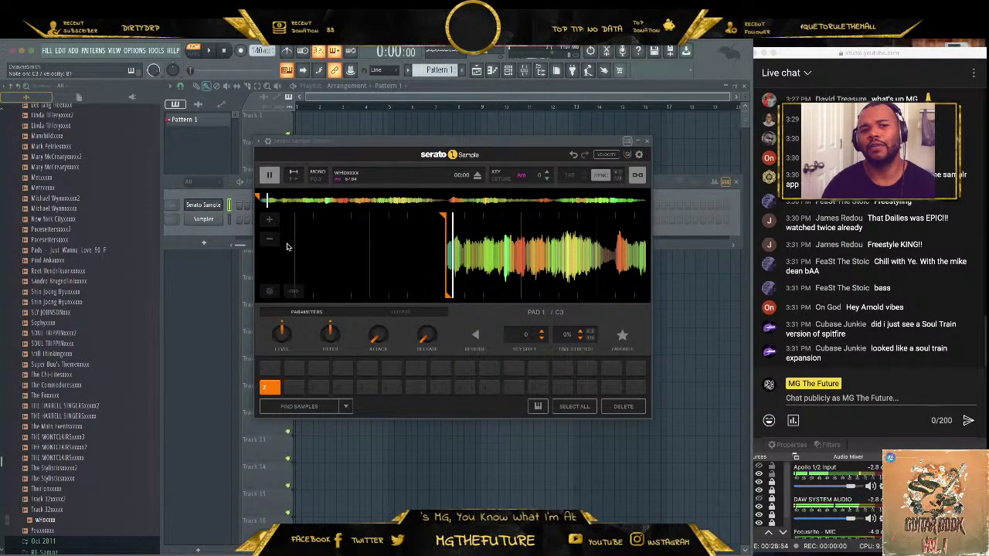
key(space)
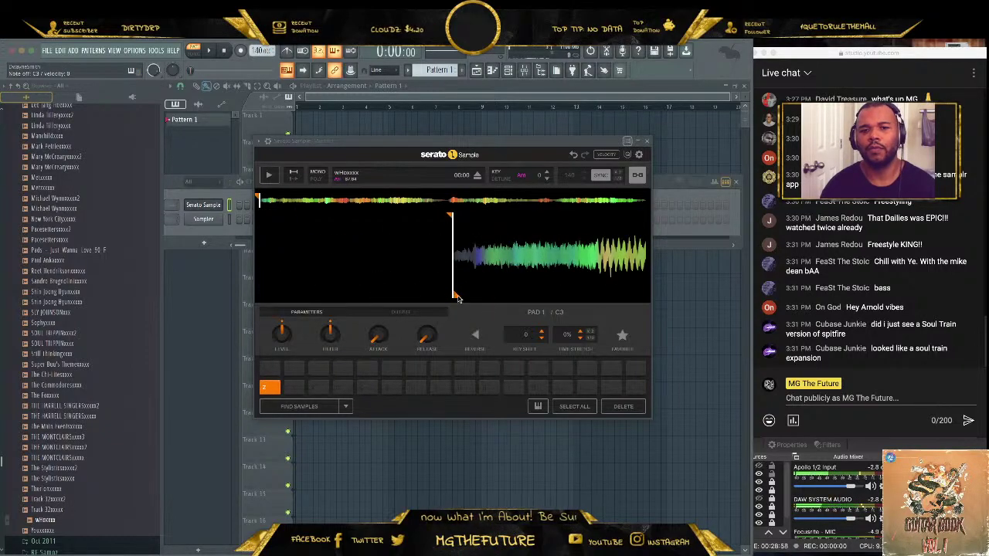
drag(456, 297, 607, 299)
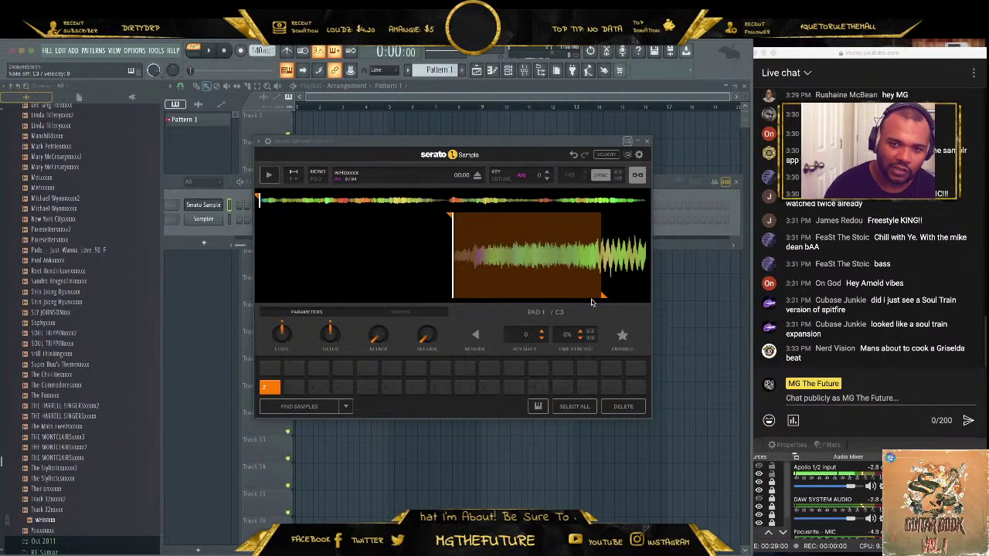
key(z)
- Turn on keyboard mode for pad 1 and play the slice at several pitches
click(539, 406)
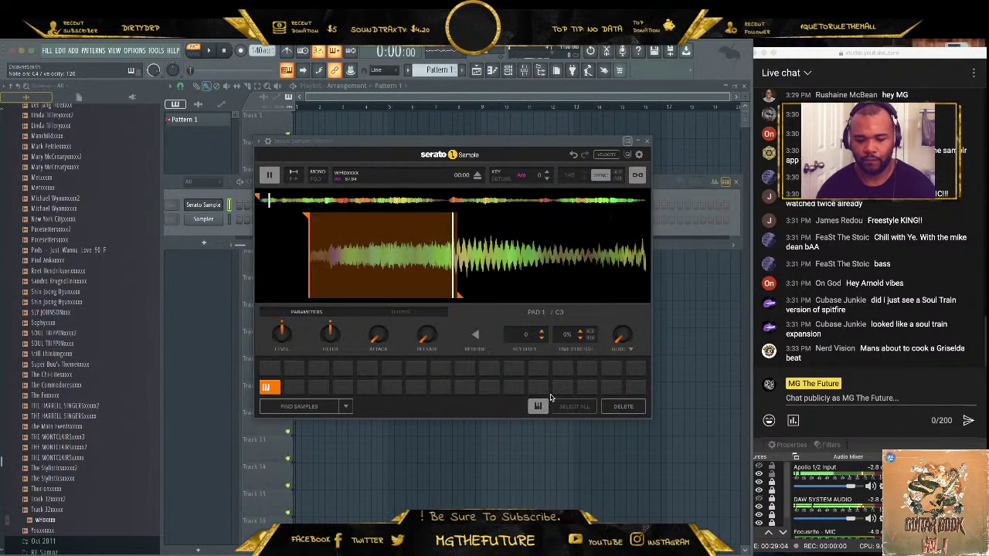
key(z)
key(q)
key(n)
key(b)
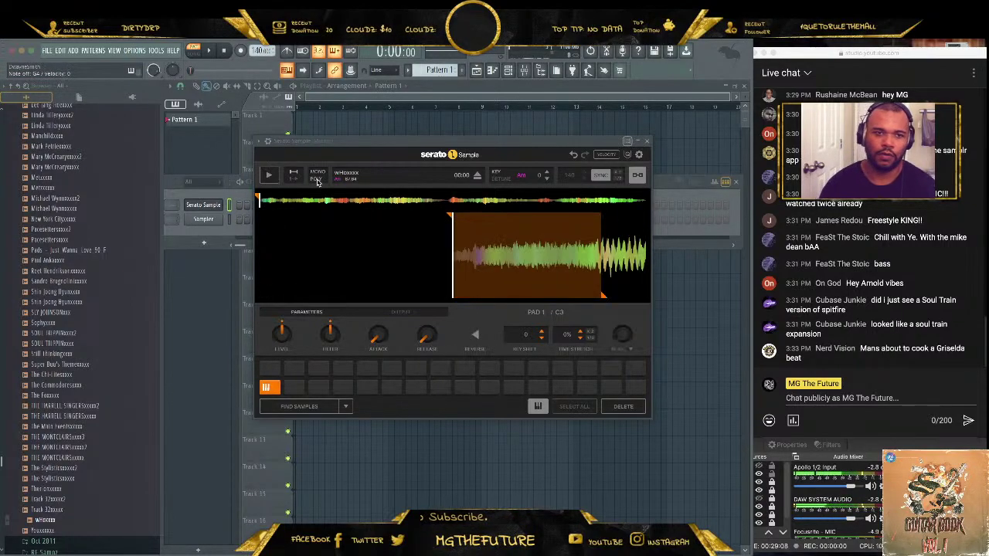
- Switch the sampler's playback mode to Poly and play notes to test it
click(317, 180)
key(b)
key(b)
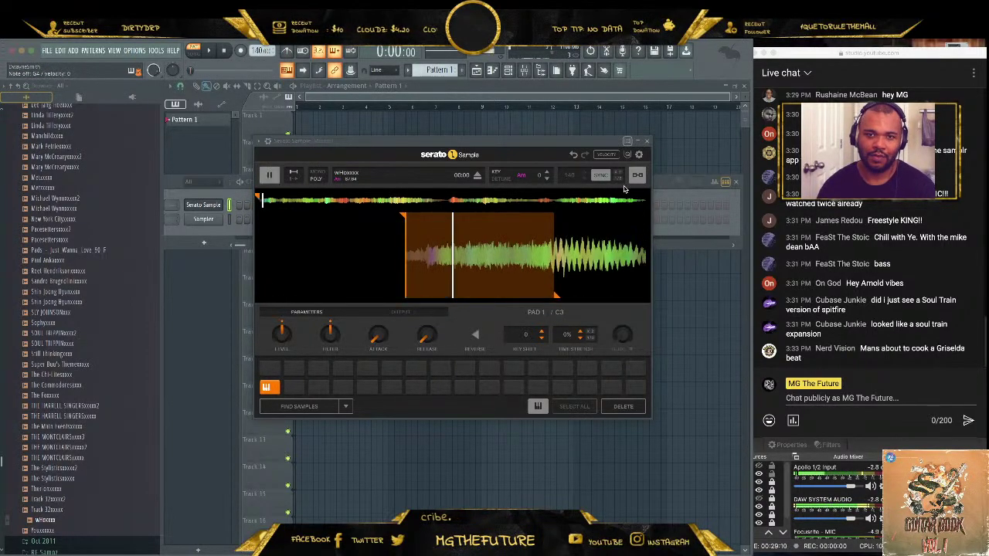
key(v)
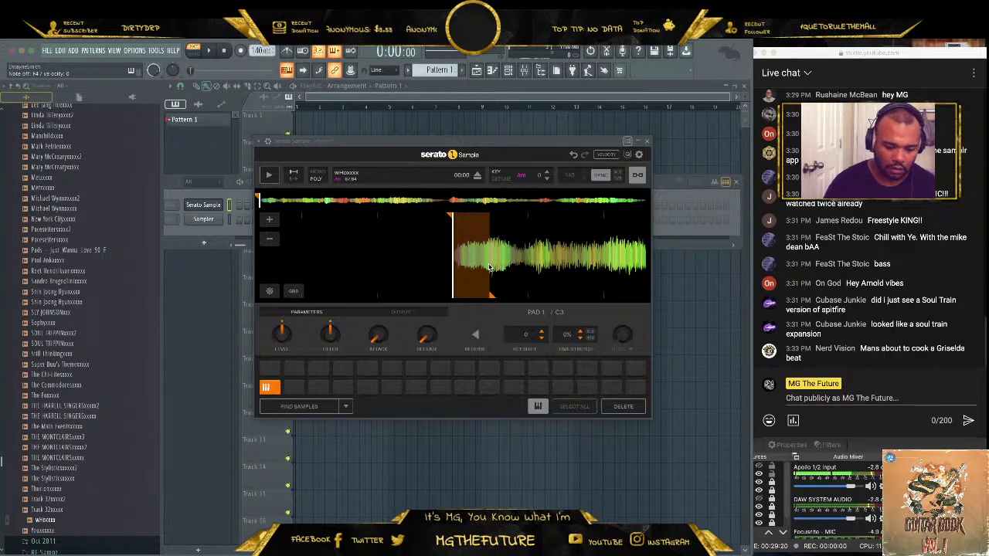
- Test-play the slice at different notes and extend pad 1's end marker further along the waveform
key(b)
key(b)
key(z)
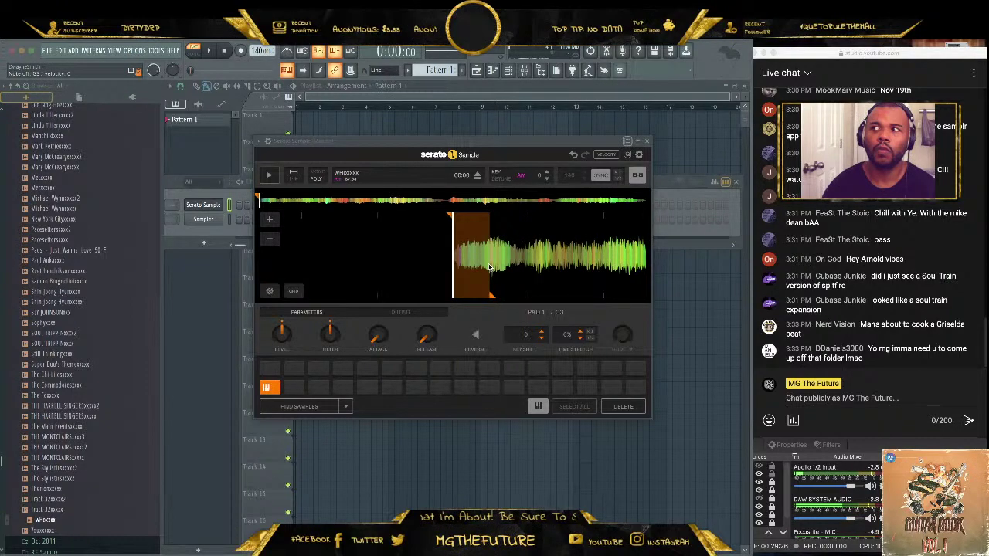
key(z)
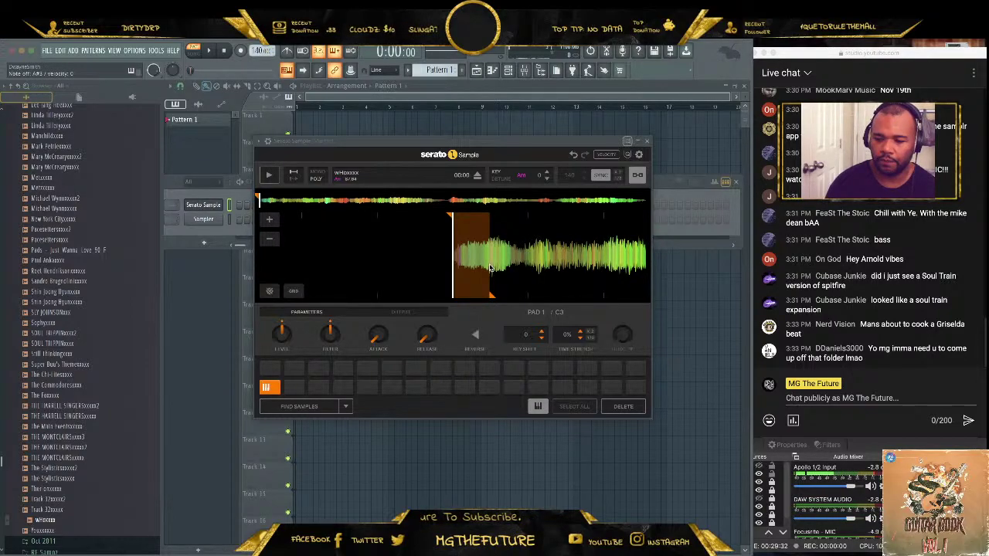
key(z)
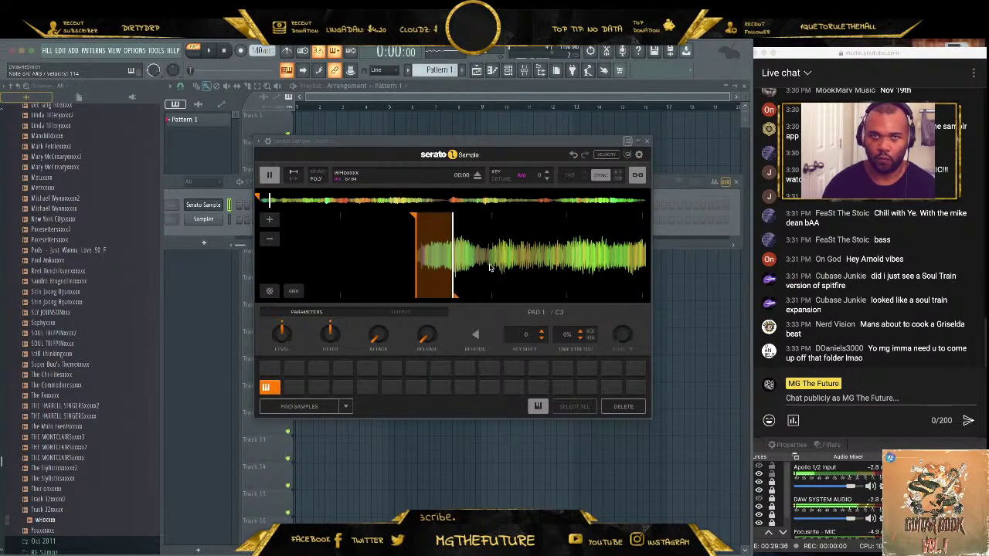
key(z)
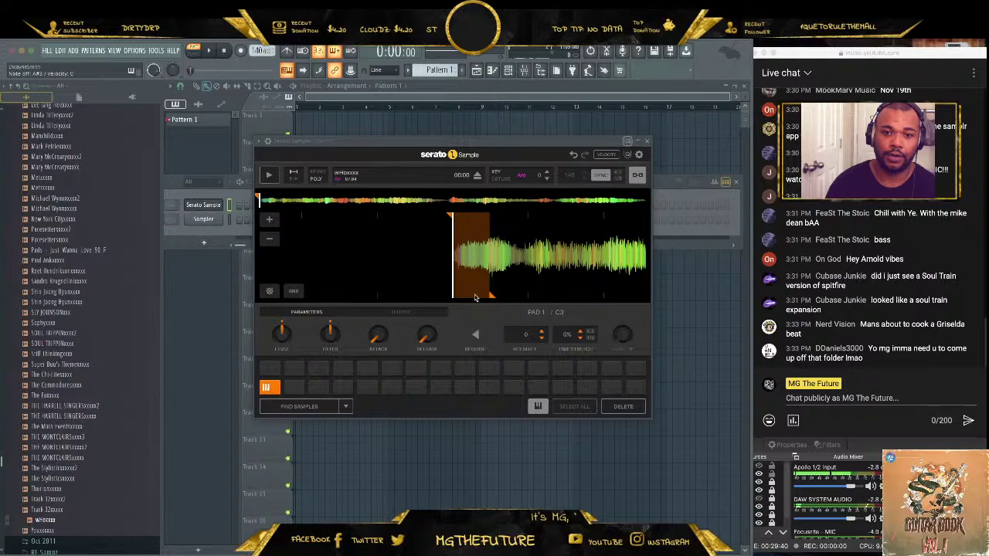
drag(491, 296, 520, 298)
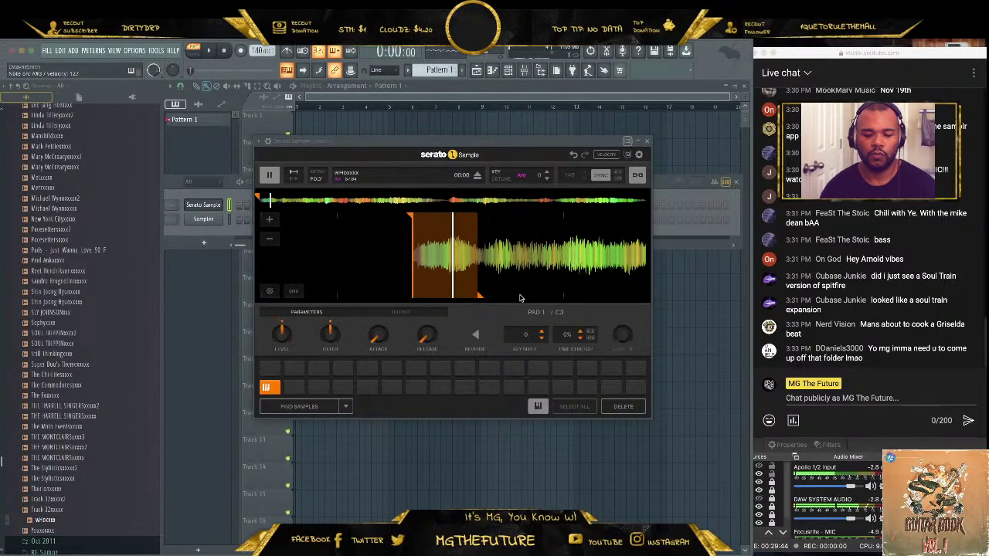
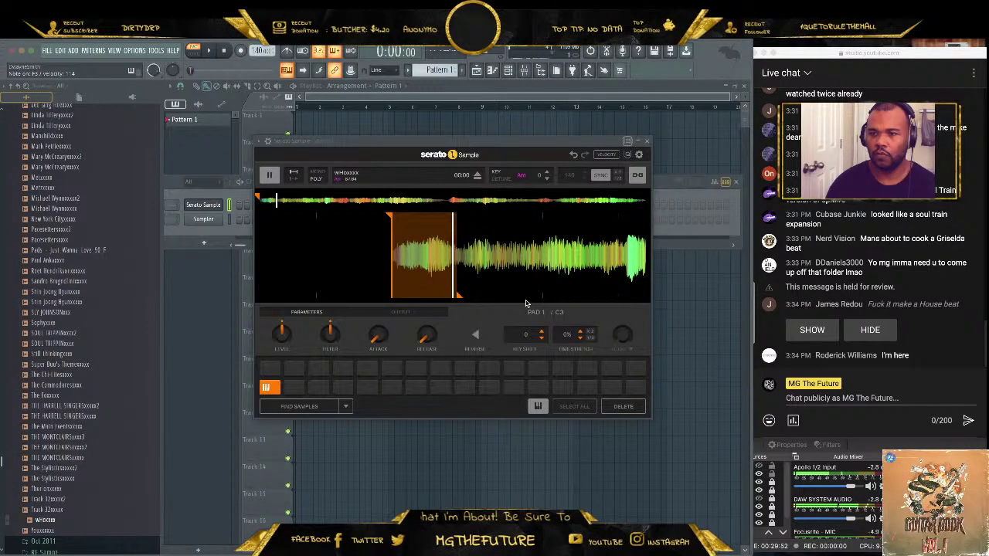
- Close the sampler window and record a melody with the keyboard slice into Pattern 1 with the metronome on
click(647, 141)
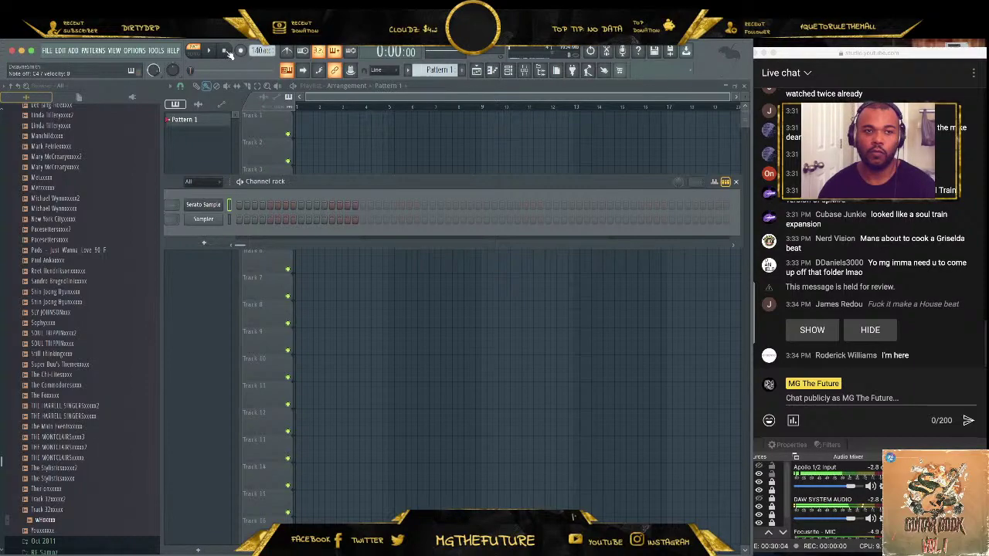
key(space)
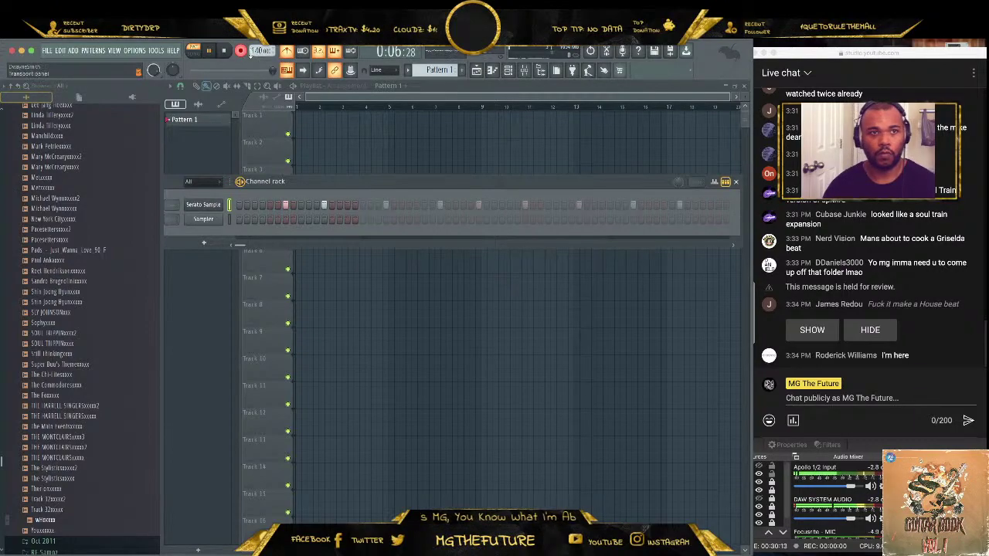
key(space)
- Select all recorded Serato Sample notes in the piano roll and quantize them to the grid
click(304, 209)
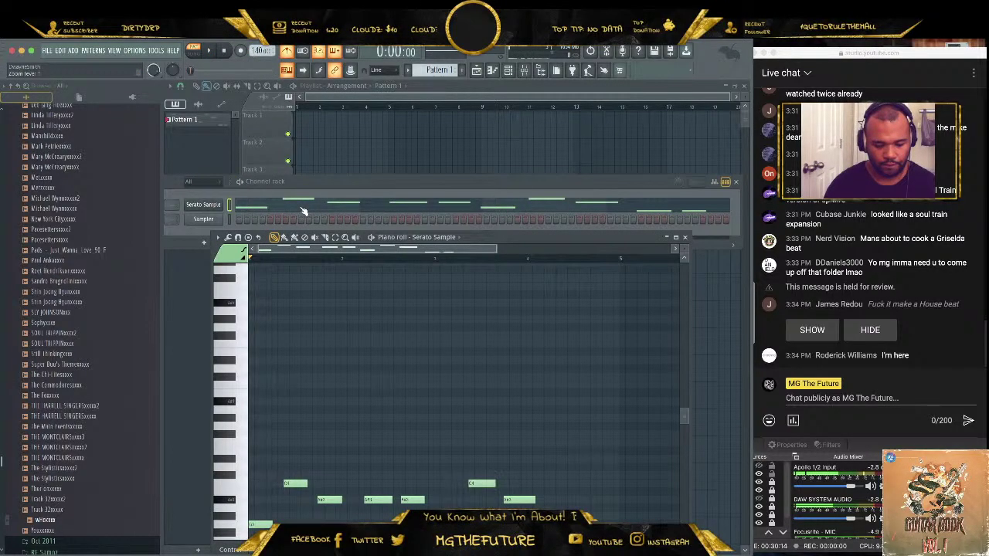
key(ctrl+a)
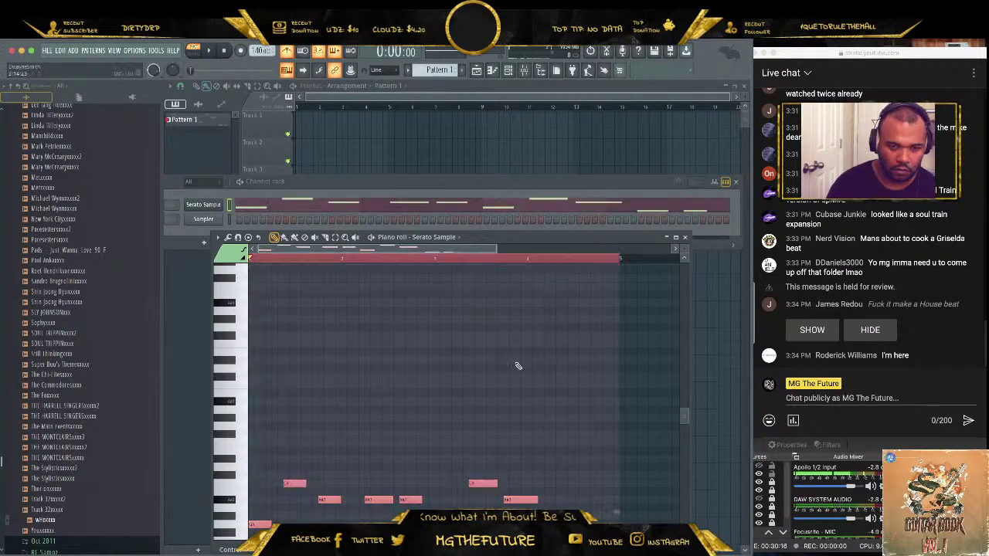
click(684, 238)
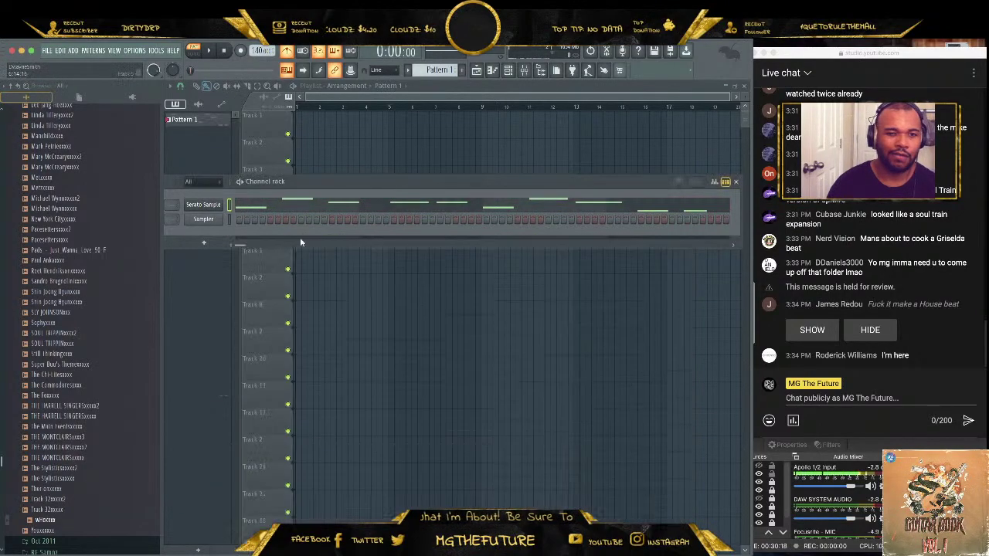
- Raise the sample's key in Serato Sample by +3 to Cm and play the pattern back to check it
click(209, 205)
click(547, 172)
click(547, 172)
click(547, 172)
key(space)
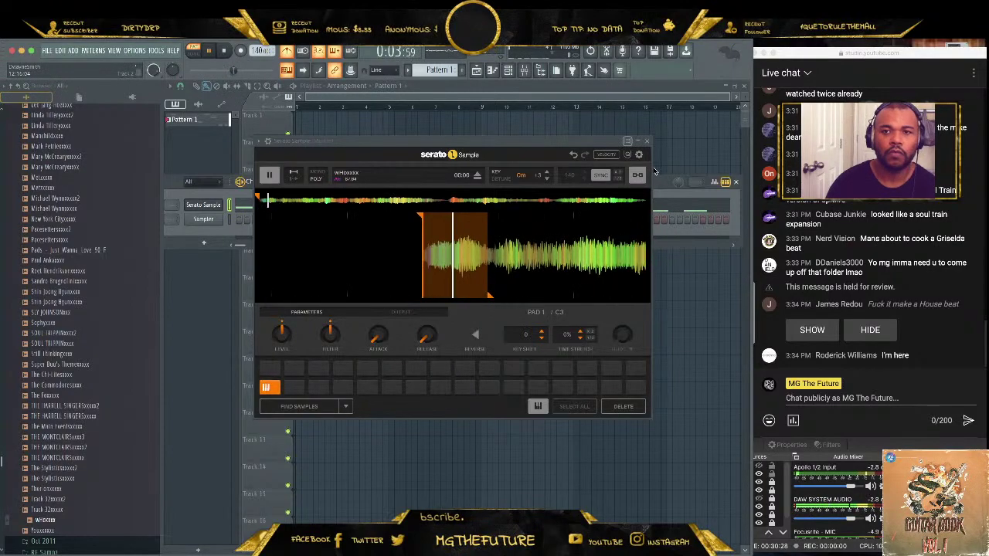
click(647, 140)
key(space)
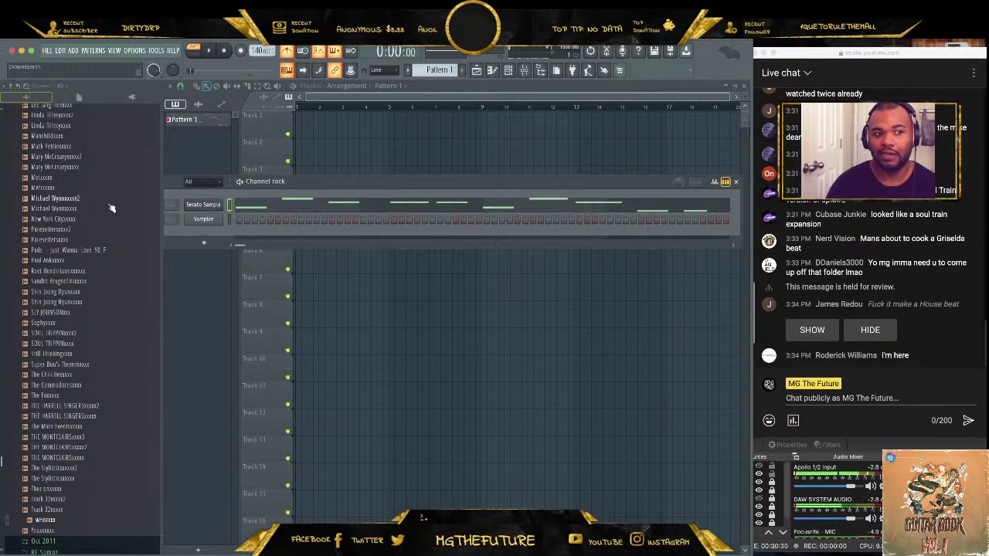
- Find the drum folders in the browser and expand #ALL DRUM KITS
scroll(73, 290, down, 10)
scroll(78, 297, up, 15)
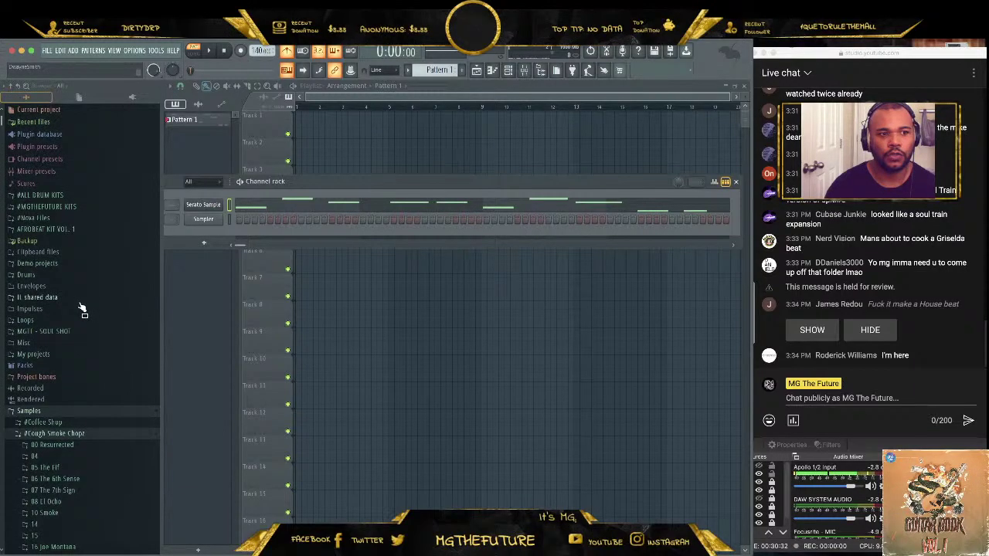
click(77, 276)
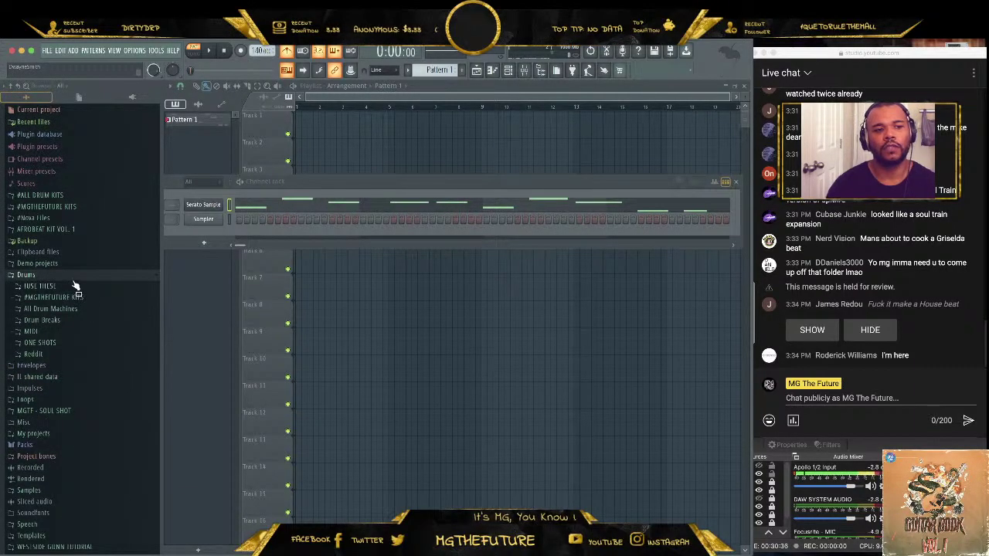
click(71, 276)
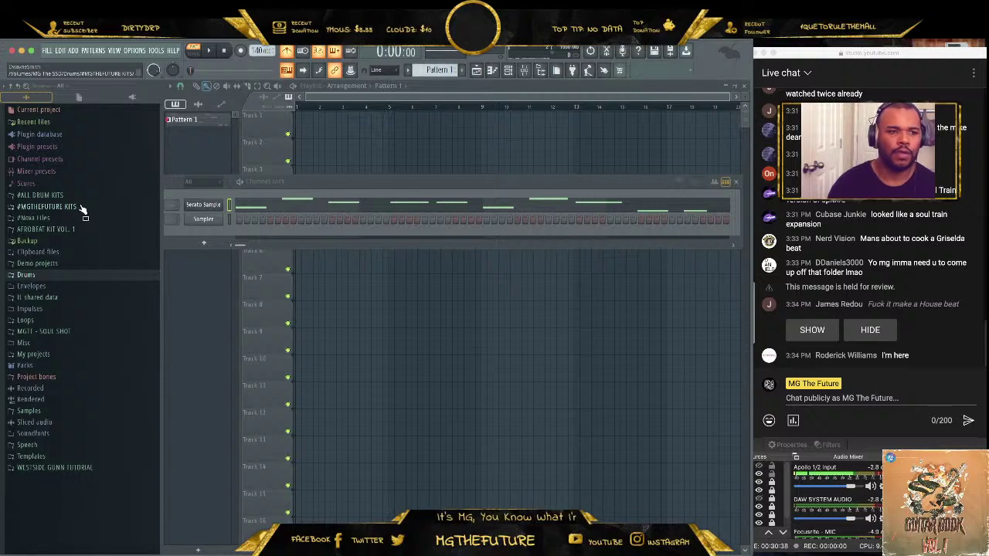
click(88, 197)
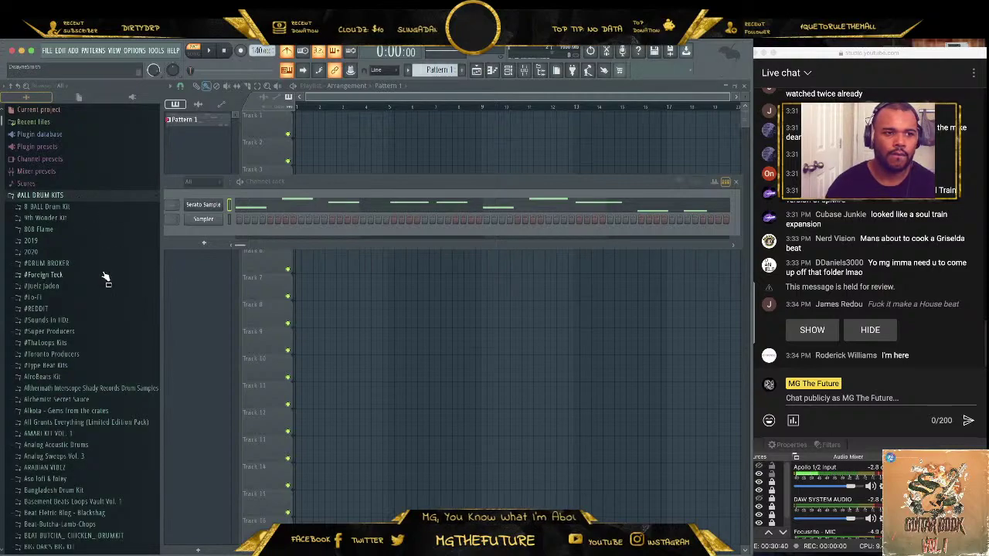
- Look through the #Super Producers, #ThaLoops Kits and #Toronto Producers folders for a suitable drum kit
click(82, 329)
click(83, 330)
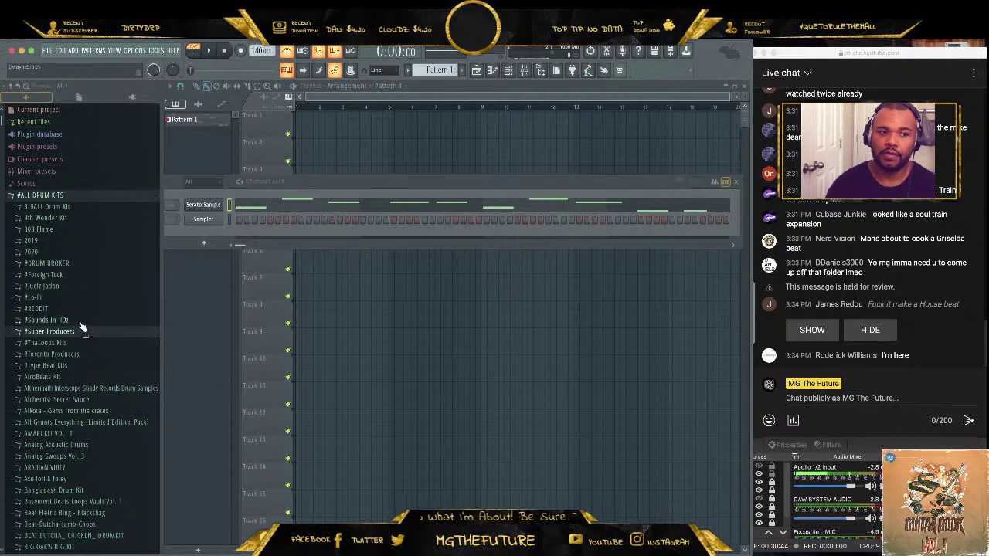
click(83, 328)
click(83, 328)
click(86, 344)
click(86, 345)
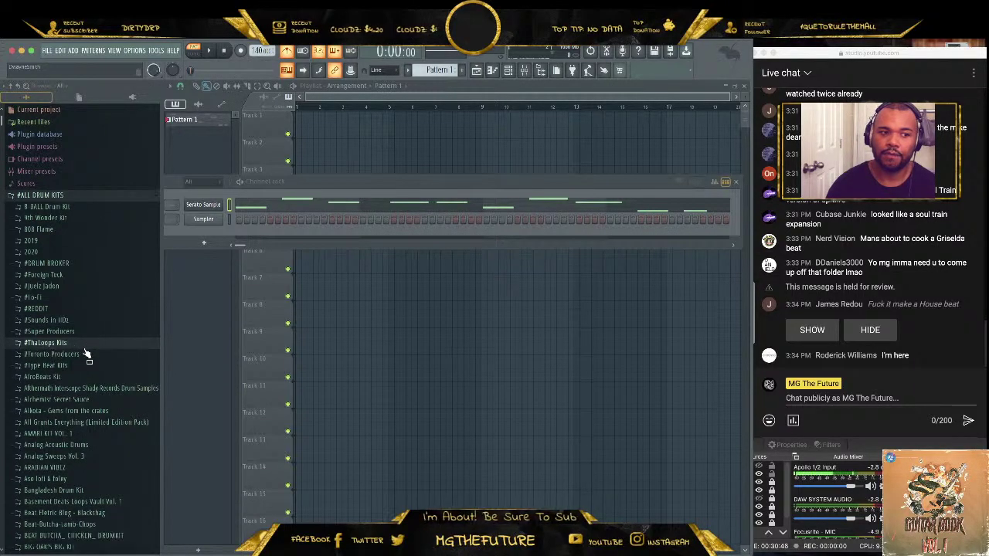
click(87, 354)
click(87, 356)
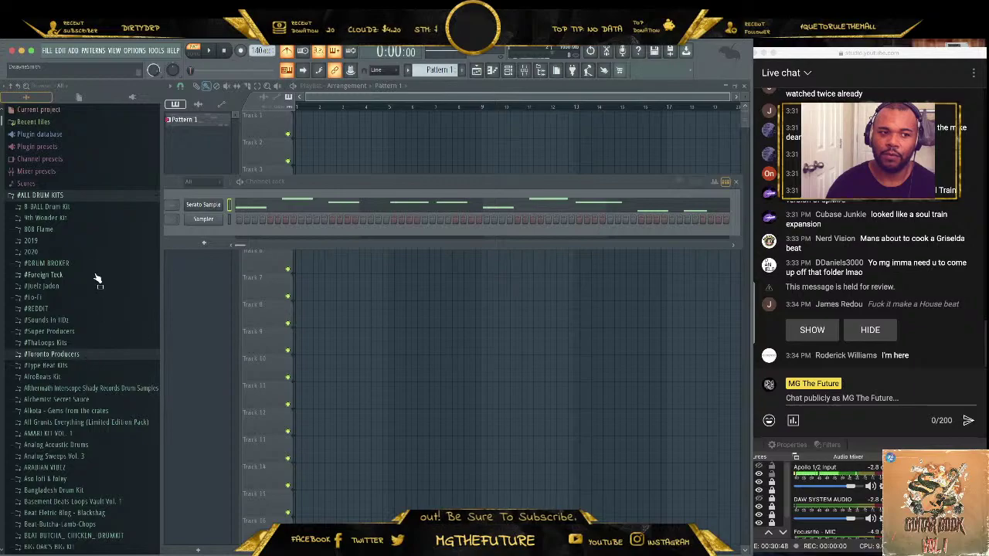
- Open the 808 folder of the !Pierre Kit under #REDDIT and audition the Normal Pierre 808 sample
click(94, 310)
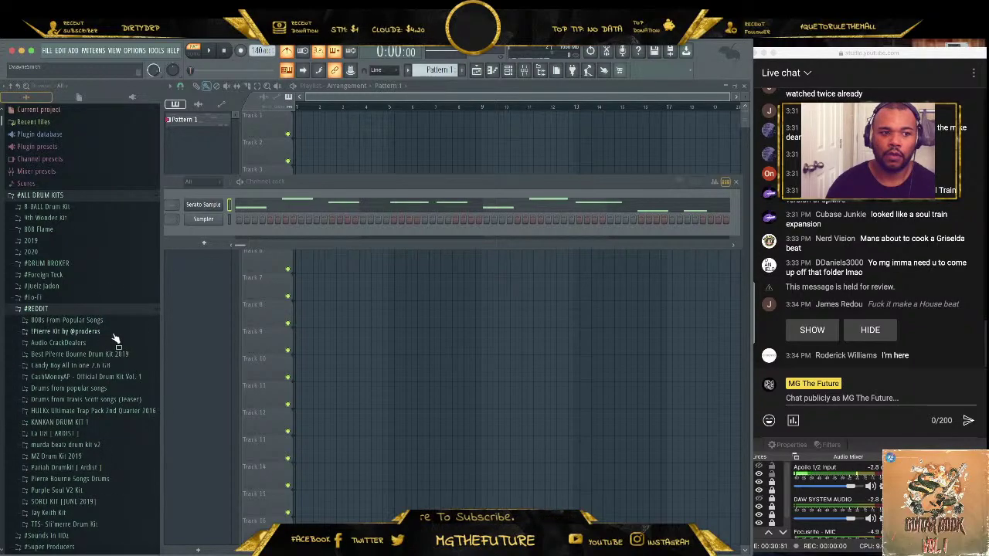
click(108, 332)
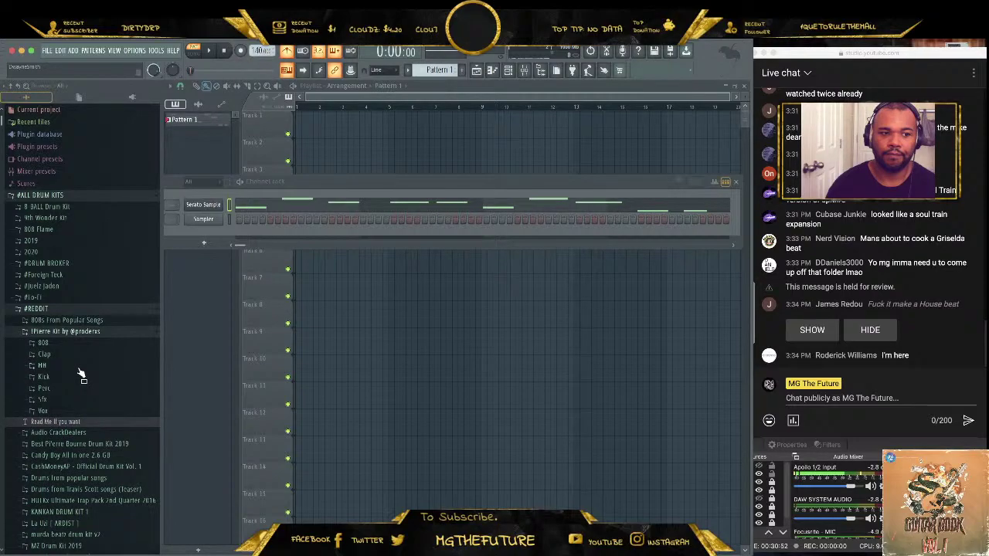
click(69, 342)
click(92, 396)
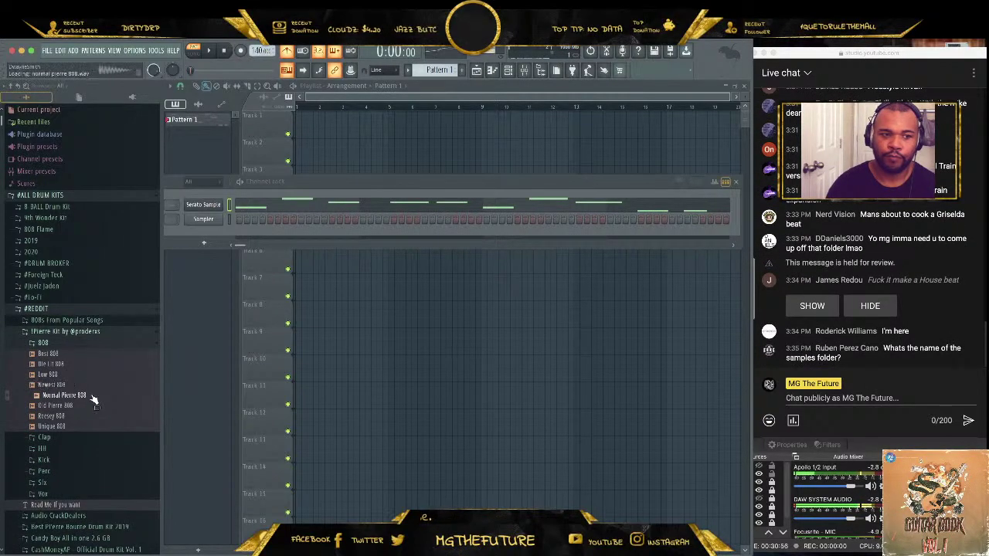
- Check the pitch of the Normal Pierre 808 sample in the pitch corrector, leaving it unedited
right_click(92, 396)
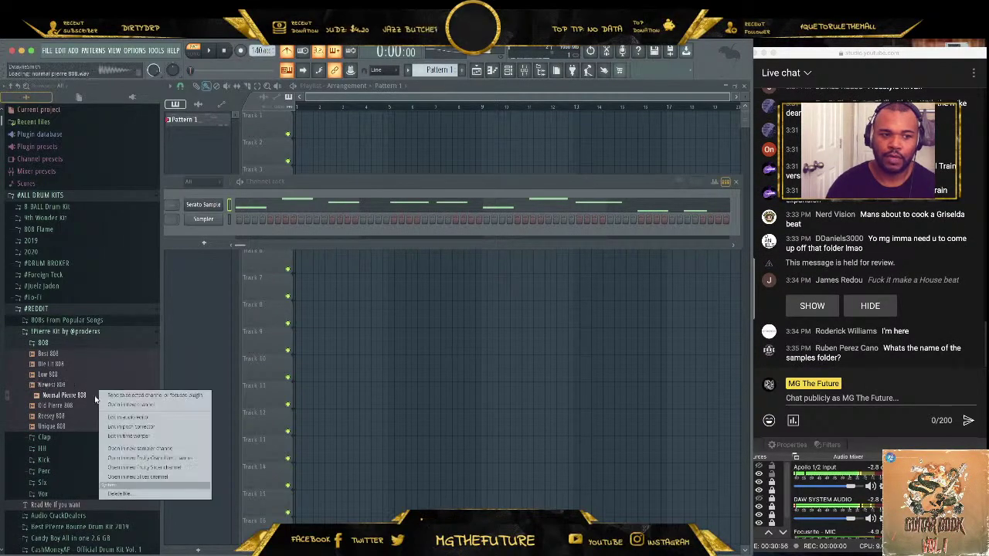
click(170, 436)
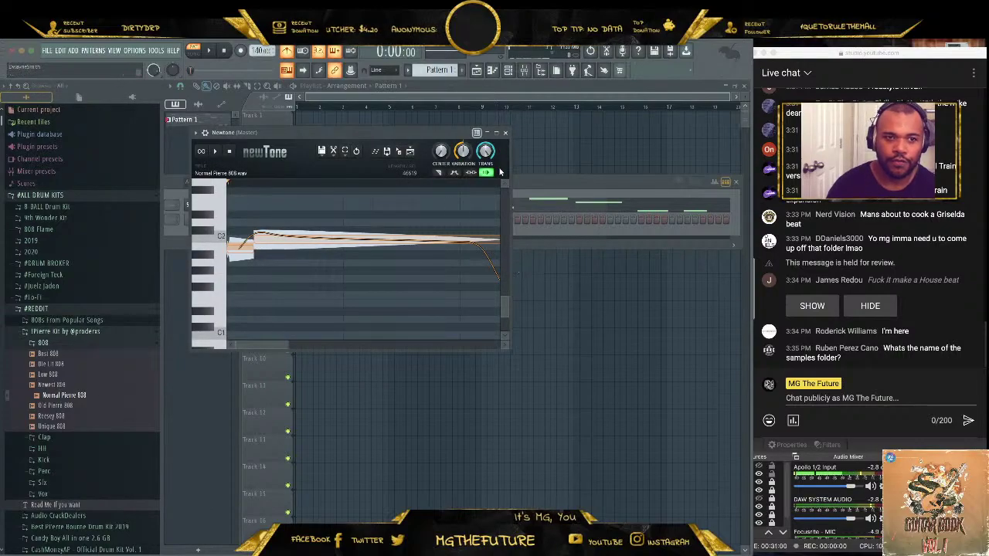
click(503, 134)
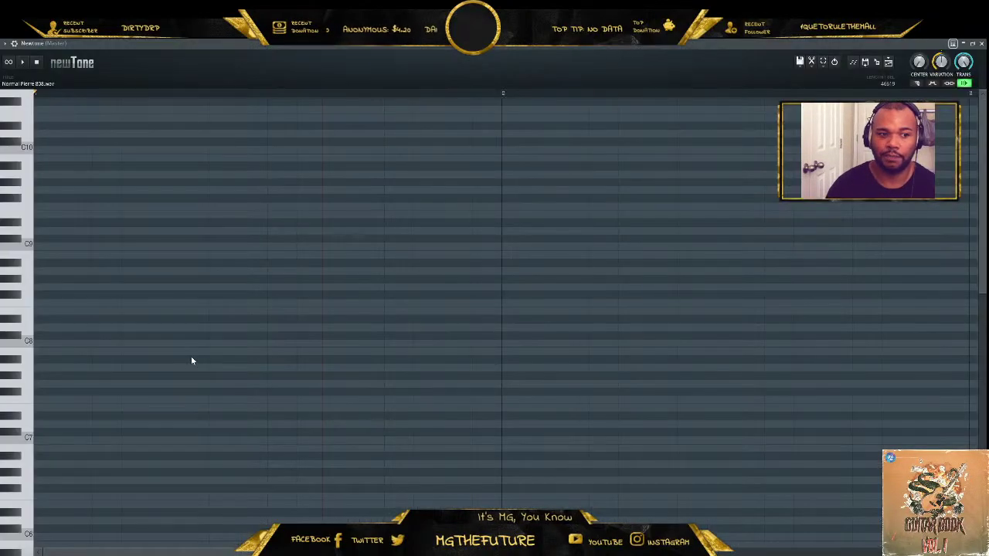
click(981, 44)
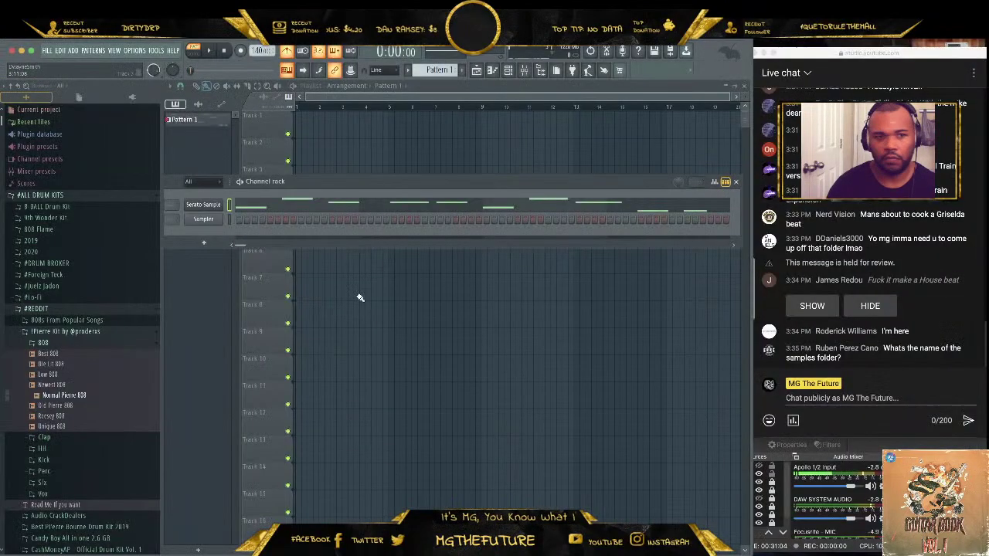
- Load Normal Pierre 808 onto the Sampler channel and place an 808 hit on its first step
drag(89, 394, 202, 223)
right_click(203, 220)
click(247, 224)
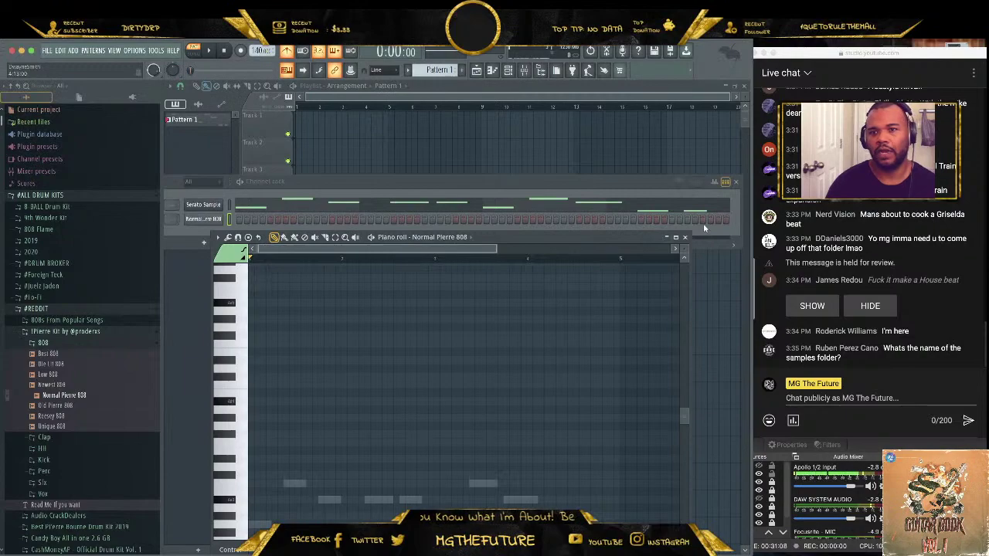
click(687, 236)
drag(561, 183, 559, 238)
click(254, 272)
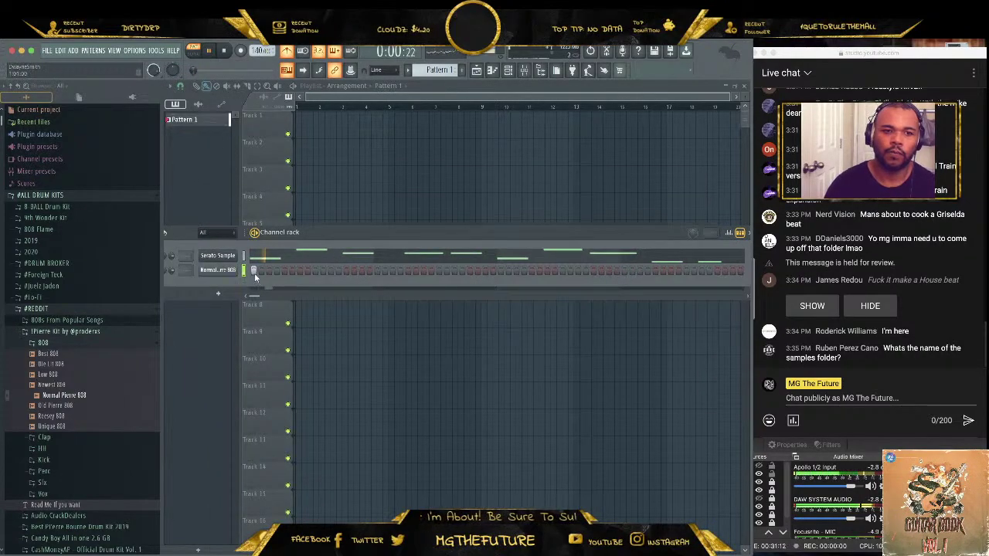
- Enable and shape the Normal Pierre 808 channel's volume envelope, set its maximum polyphony to 1, and play the pattern
click(218, 270)
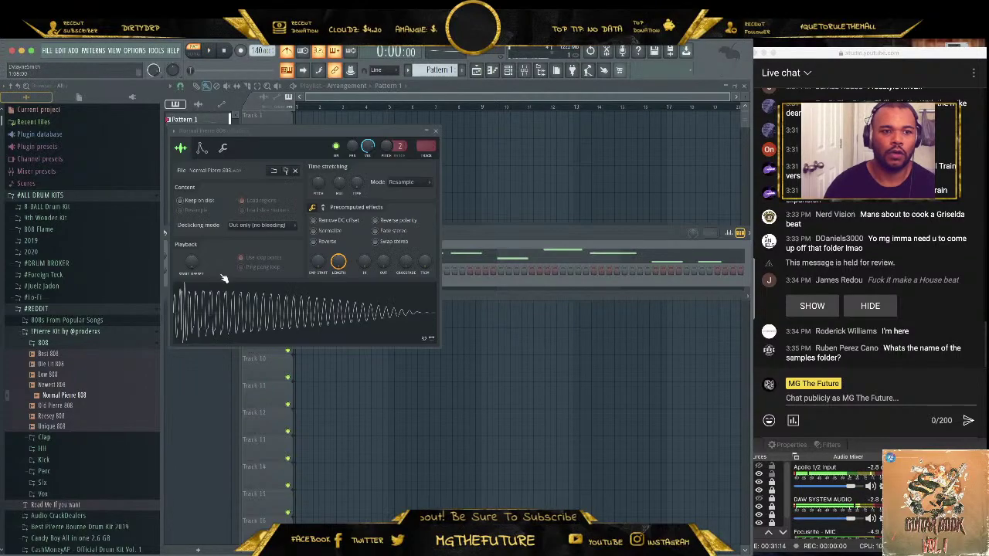
click(202, 149)
drag(199, 243, 231, 267)
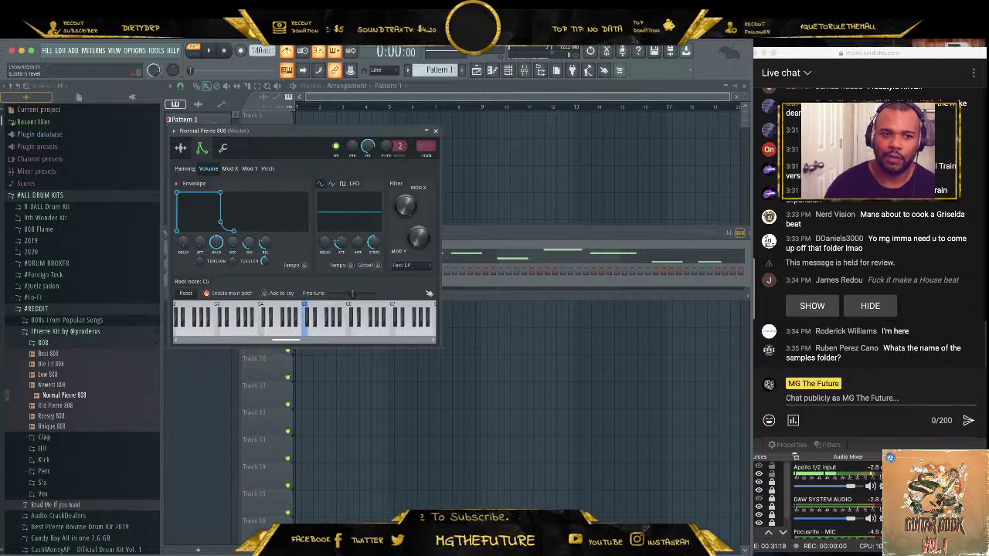
click(224, 149)
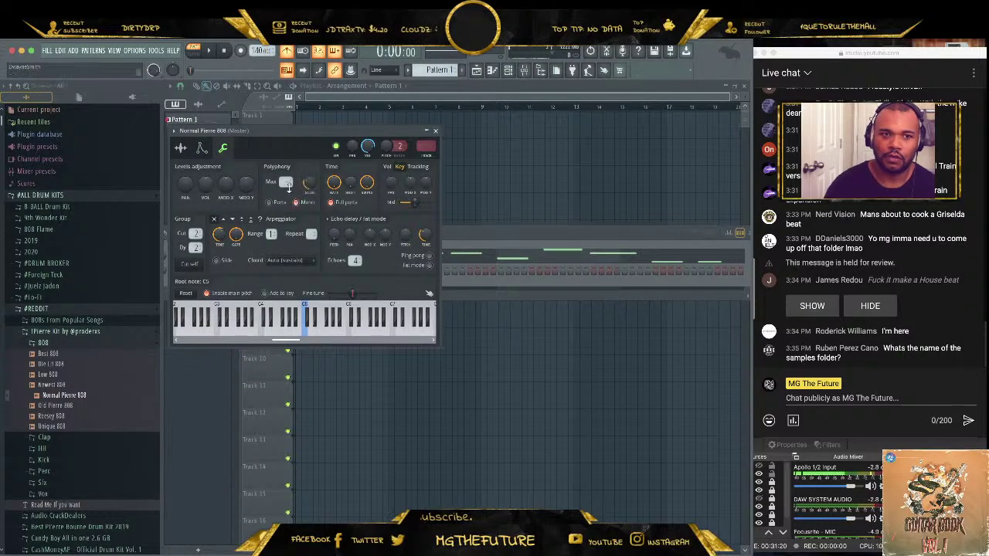
key(space)
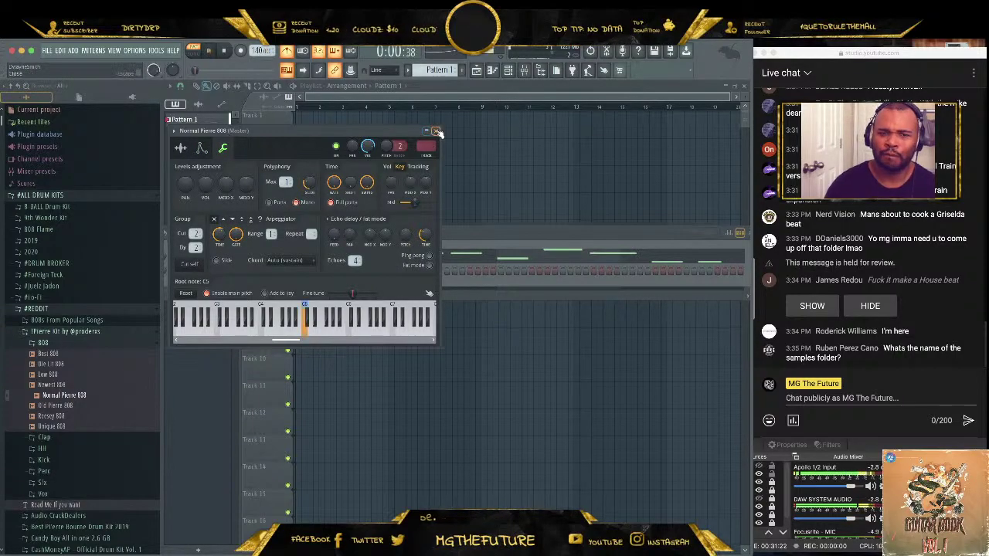
click(436, 133)
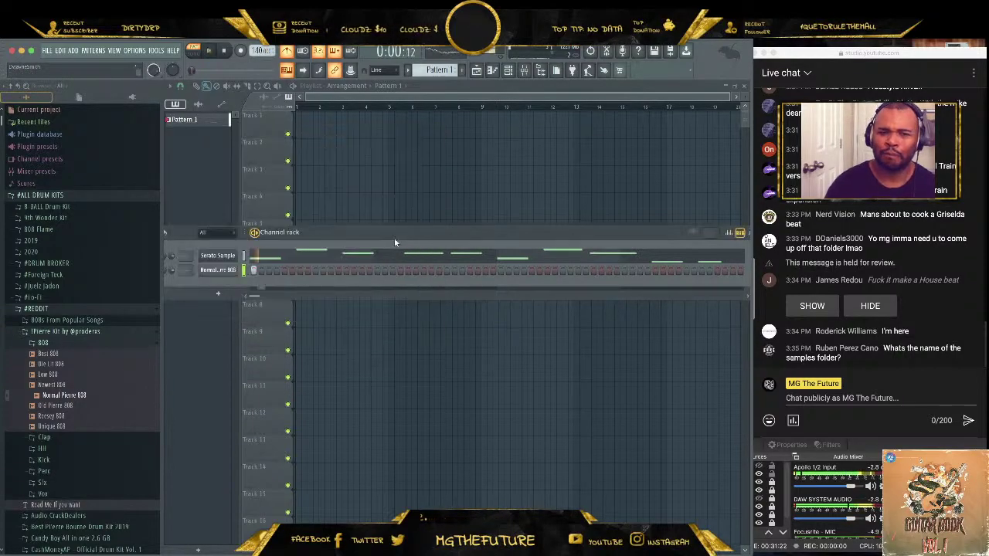
- Program further Normal Pierre 808 hits on steps 13, 21, 33, 45, 53, 57 and 59 of the pattern
click(346, 270)
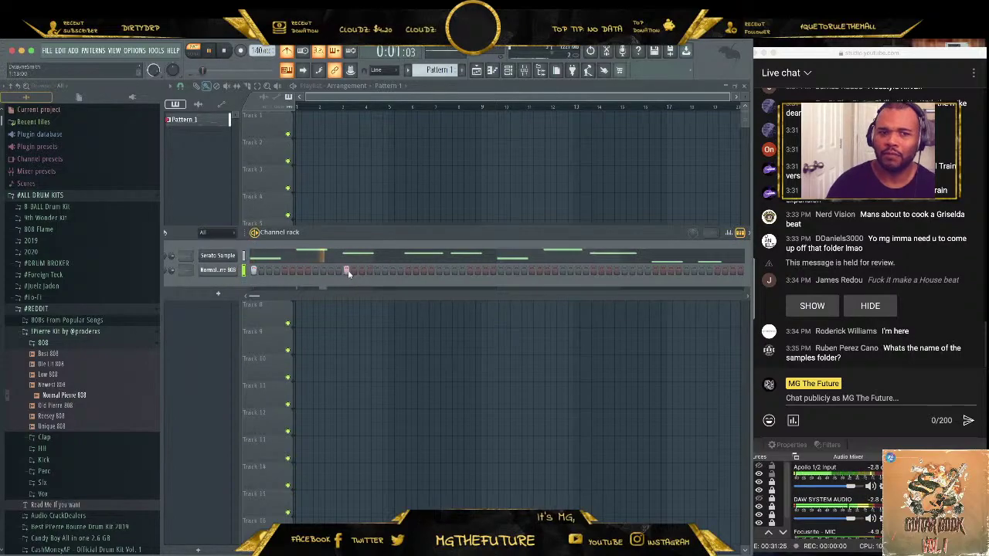
click(439, 271)
click(469, 270)
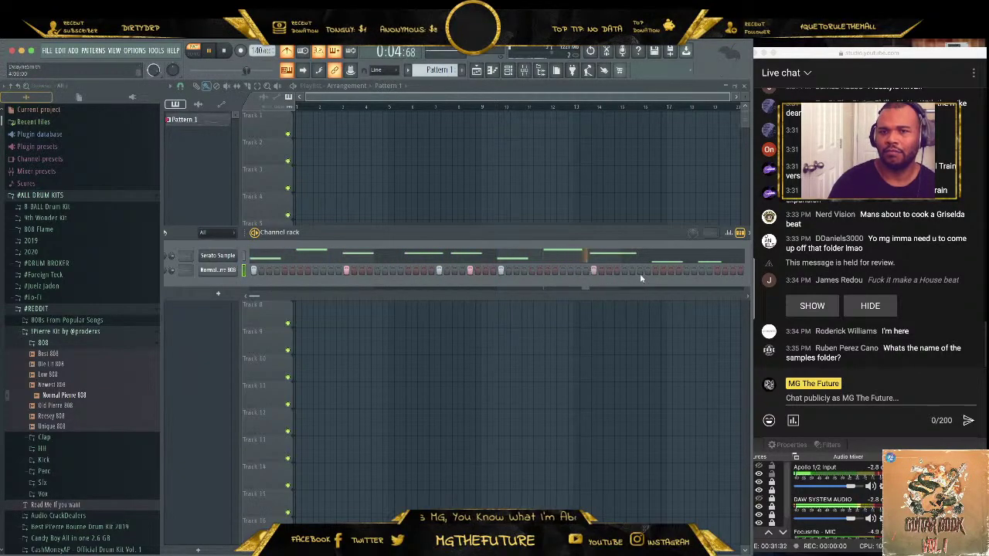
click(470, 270)
click(439, 271)
click(401, 271)
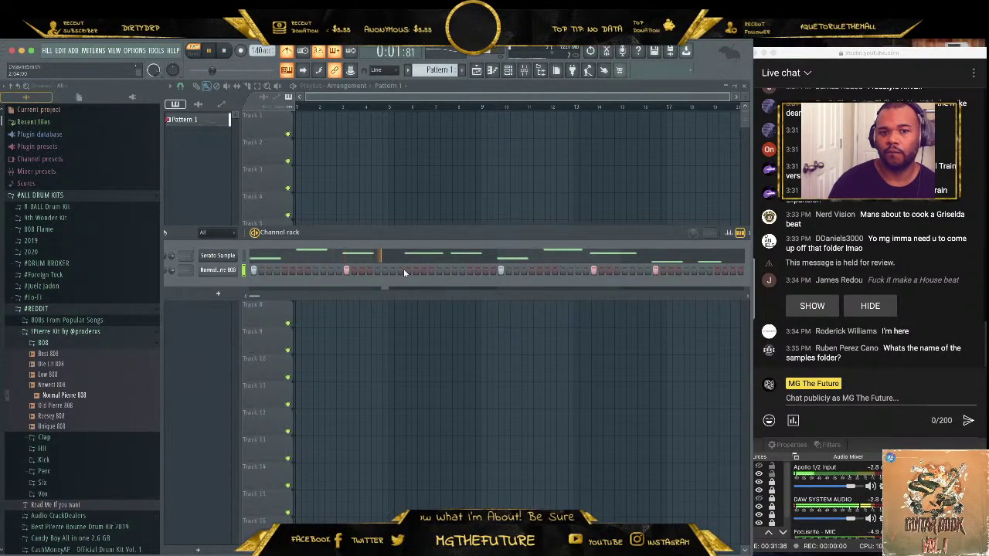
click(686, 270)
click(702, 271)
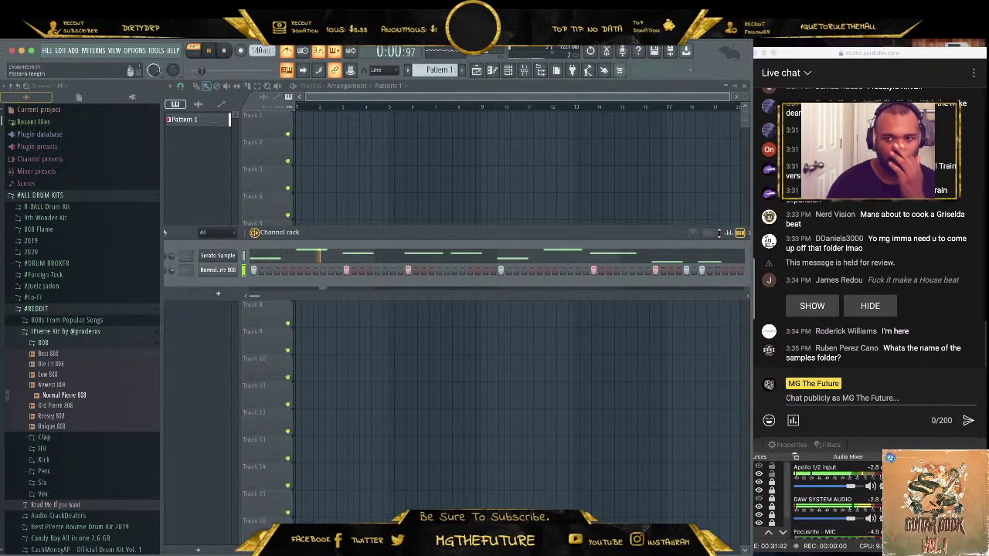
- Turn off the metronome and open the Clap folder of the !Pierre Kit in place of its 808 folder
click(287, 51)
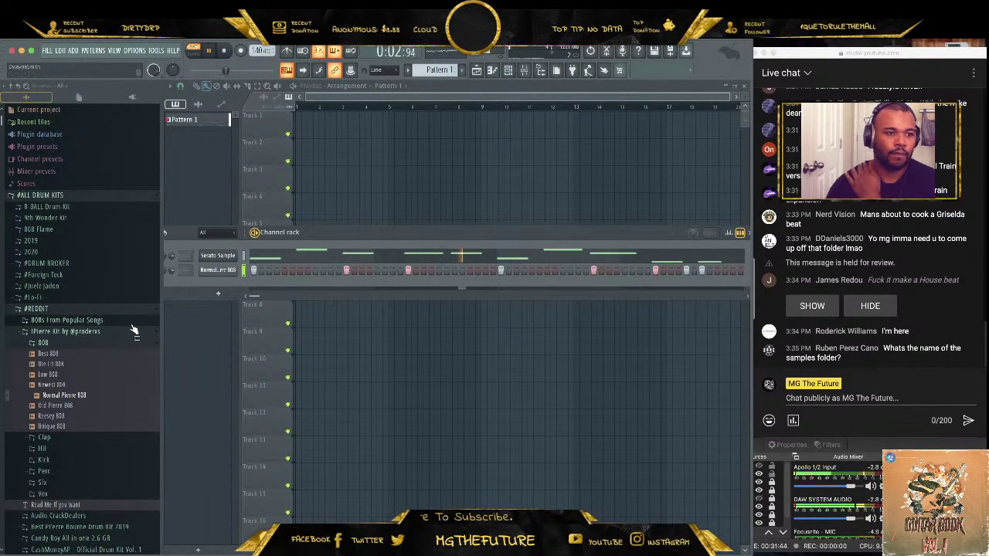
click(90, 343)
click(85, 354)
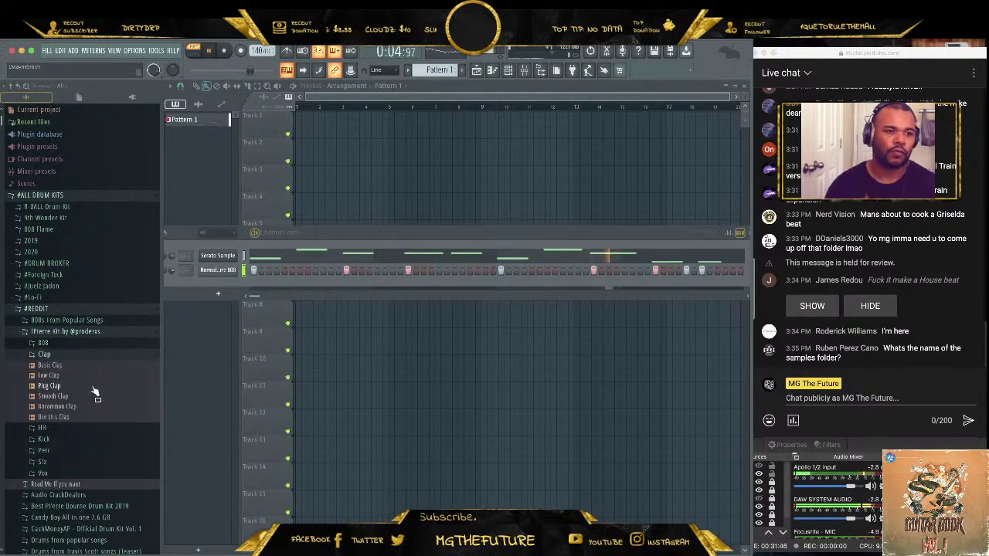
- Add Plug Clap as a new channel, place hits on steps 9, 25, 41 and 57, and play the pattern
drag(105, 392, 323, 298)
key(space)
click(315, 286)
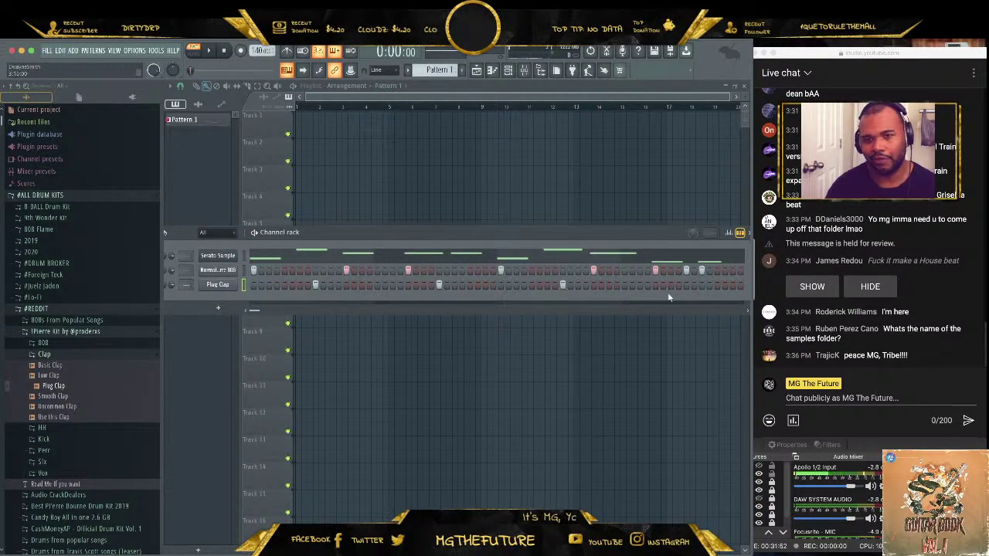
click(686, 286)
key(space)
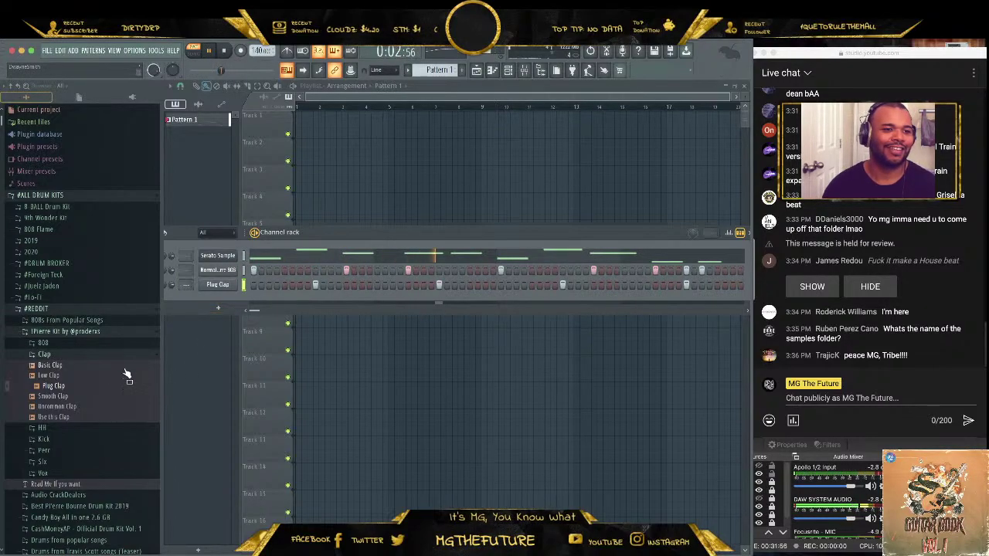
- Add HiHat 7 from the kit's HH folder as a channel, fill every fourth step, and play the pattern
click(84, 354)
key(space)
click(87, 368)
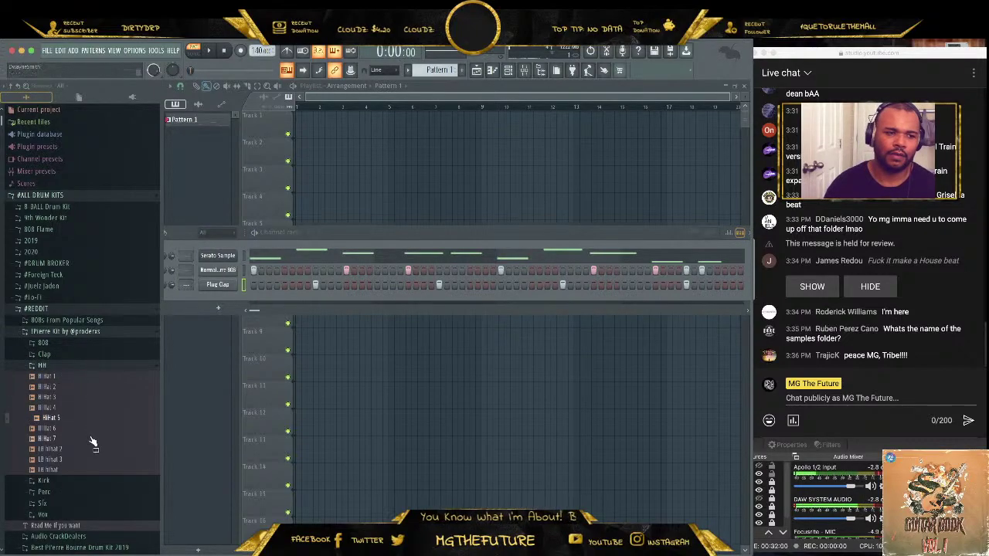
drag(93, 440, 220, 298)
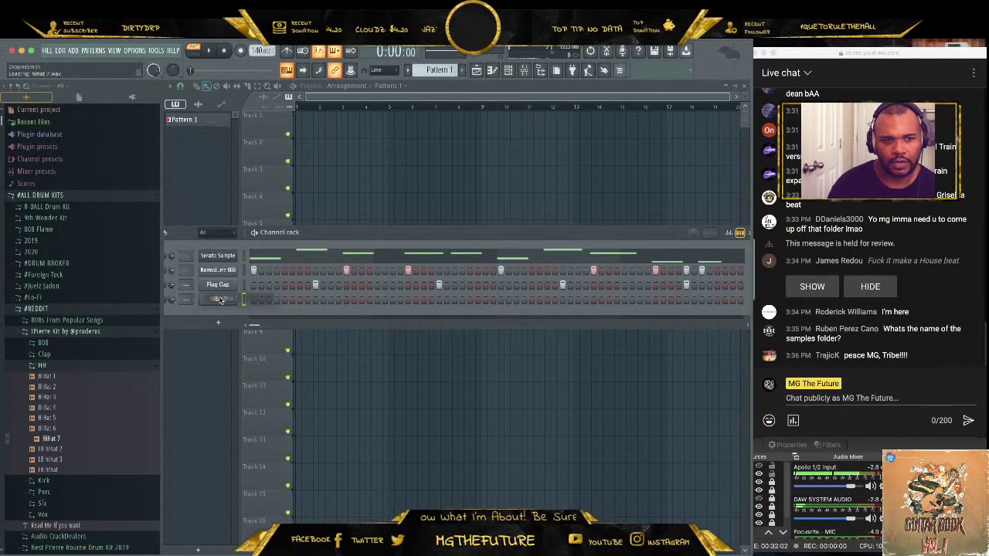
right_click(231, 299)
click(393, 343)
key(space)
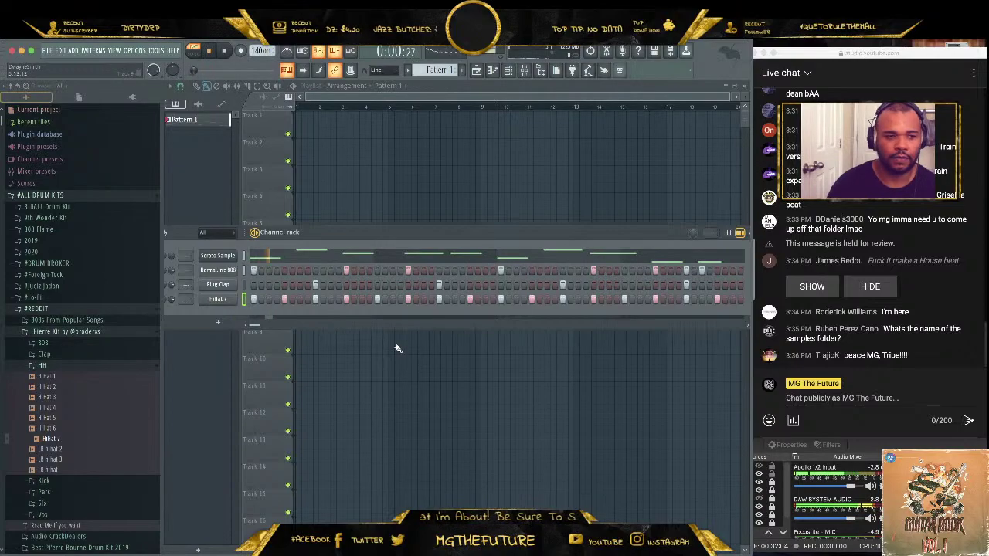
- Add Official Pierre Uhh from the kit's Vox folder as a channel and place a hit on step 61
click(57, 367)
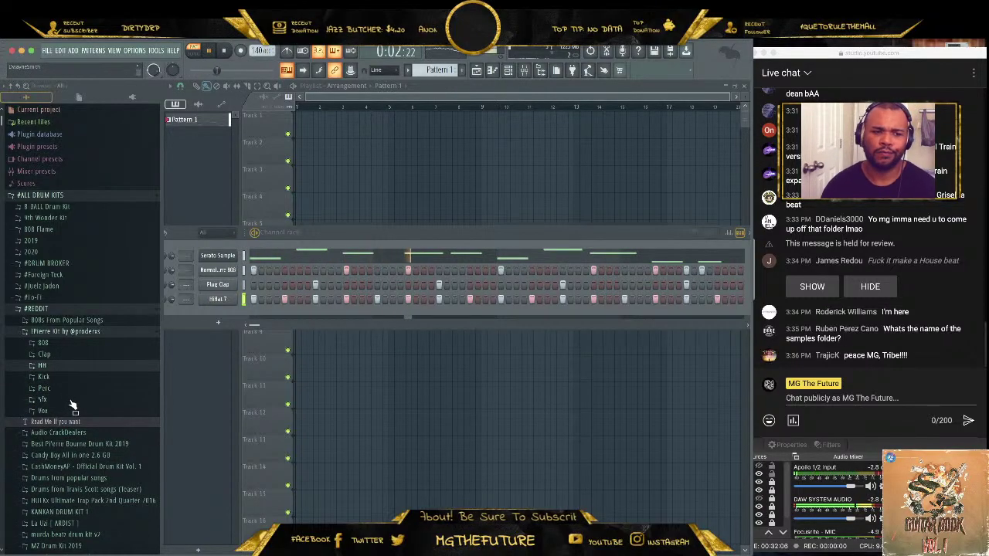
click(74, 410)
click(108, 454)
scroll(108, 455, down, 4)
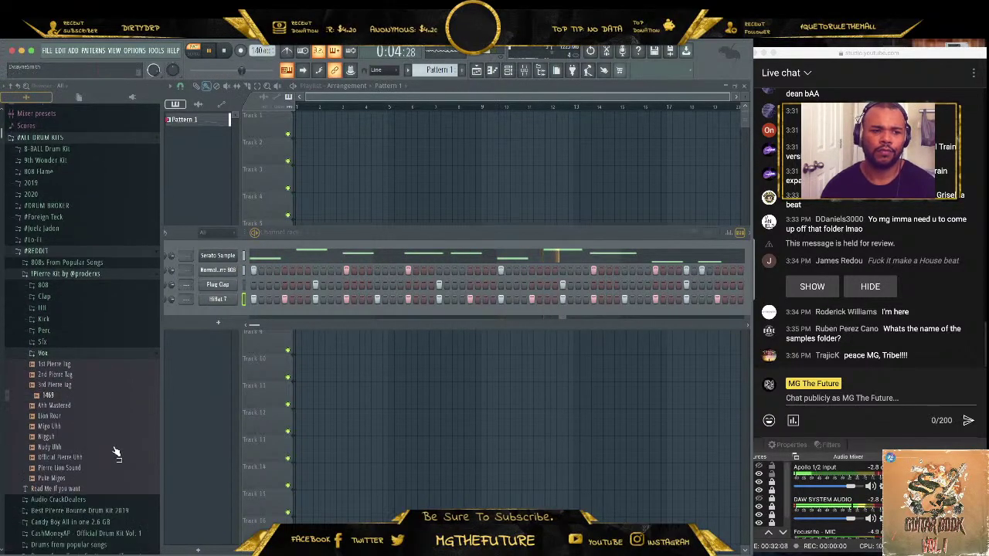
click(103, 379)
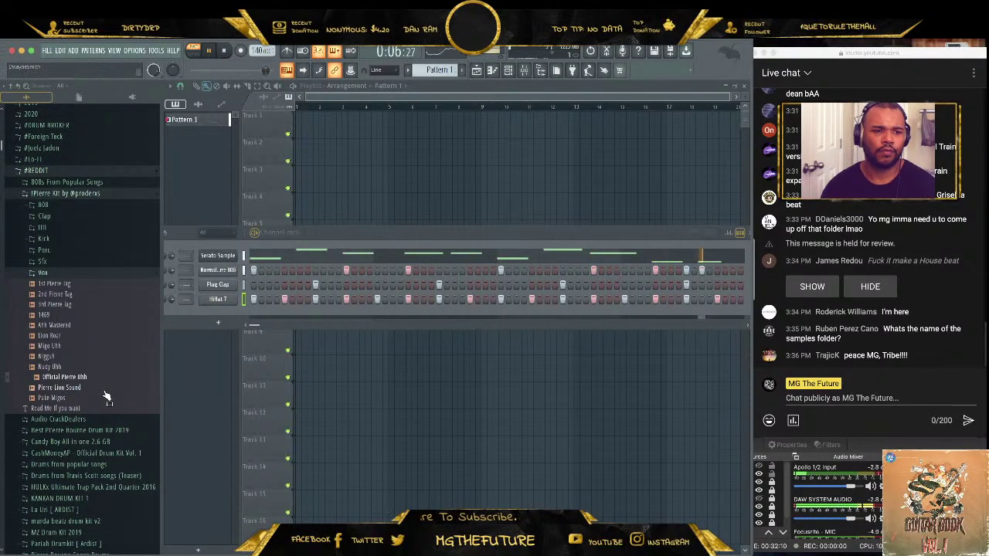
drag(106, 384, 212, 313)
click(717, 314)
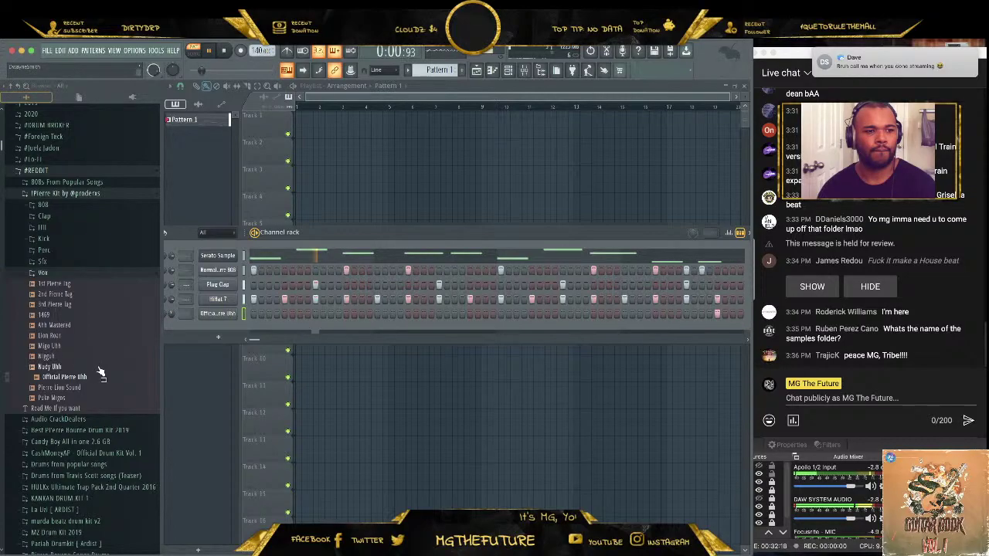
- Audition the 1469 and Pierre Tag samples in the Vox folder over the playing pattern
click(90, 316)
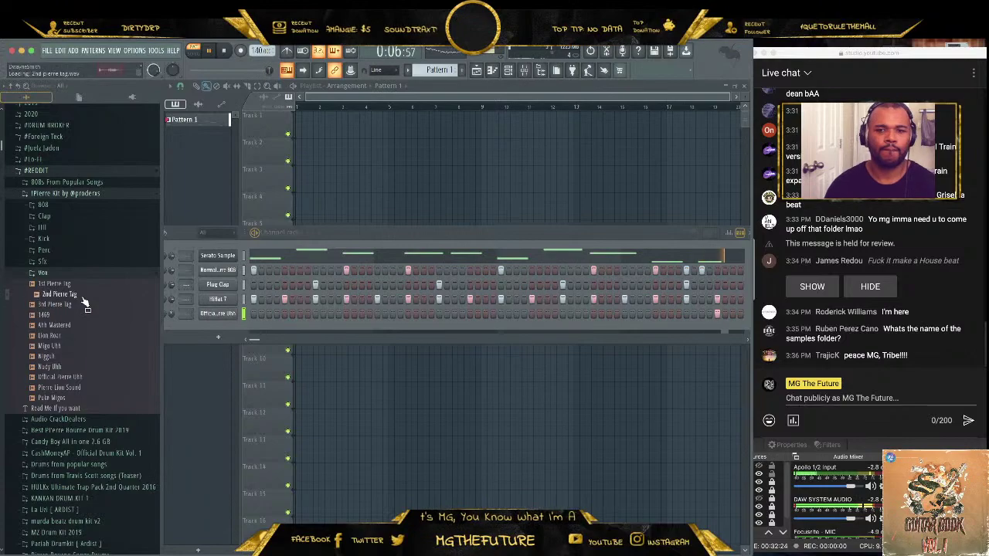
click(91, 304)
click(87, 285)
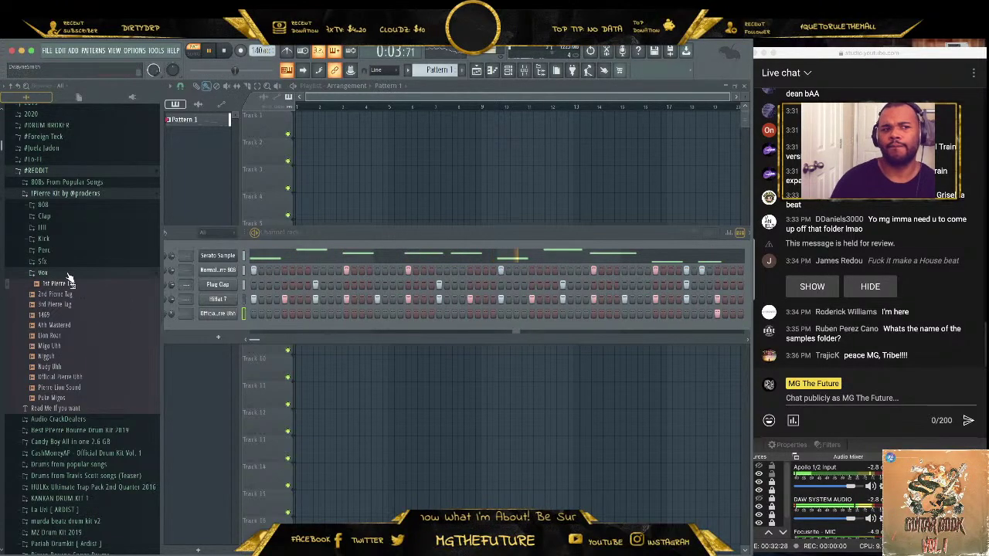
- Add PI'ERRE BOURNE KICK from the kit's Kick folder as a new channel and normalize its sample
click(68, 274)
click(70, 240)
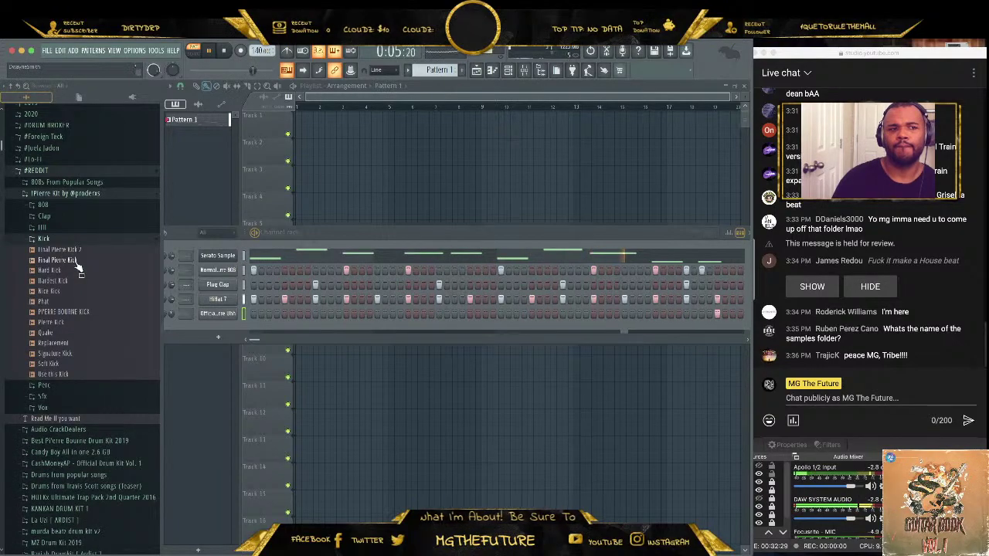
click(96, 313)
drag(97, 317, 217, 328)
click(310, 207)
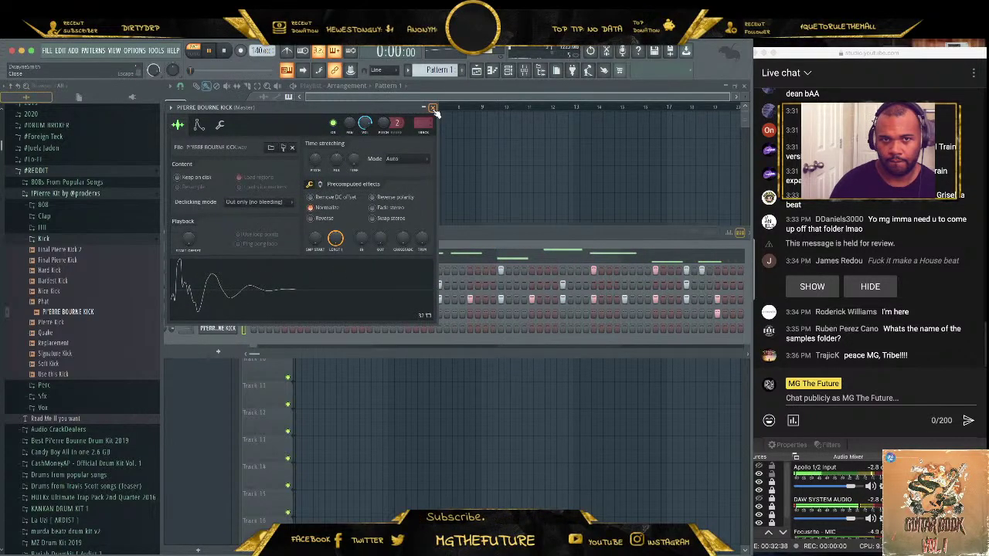
- Program kick hits on steps 1, 13, 21, 33, 45, 51, 53 and 59 while playing the pattern
click(433, 108)
click(346, 328)
key(space)
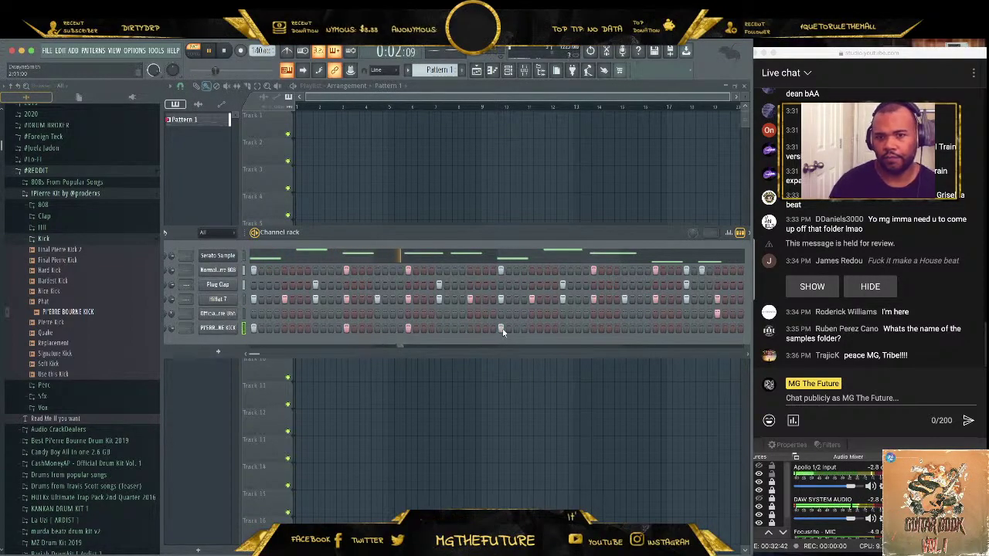
click(594, 328)
click(655, 327)
click(700, 327)
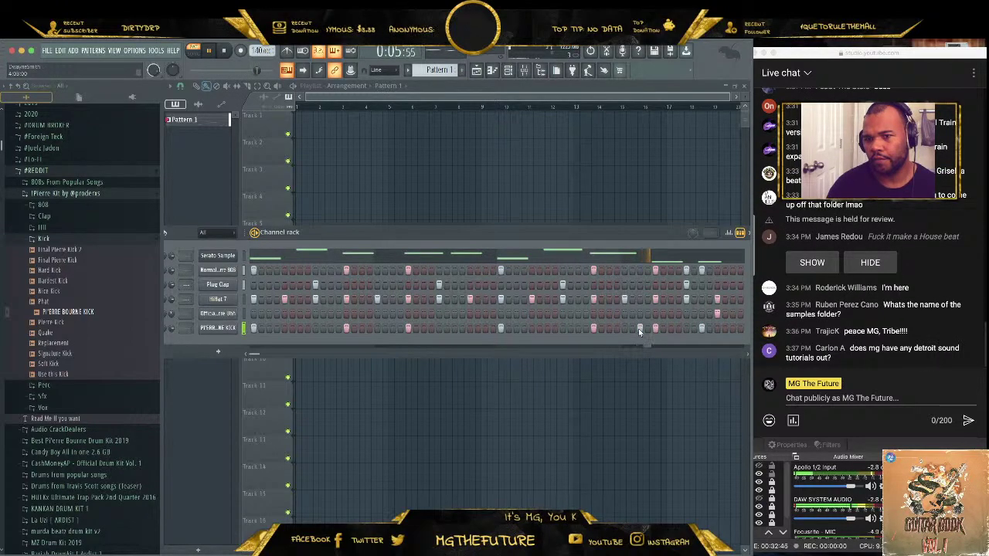
key(space)
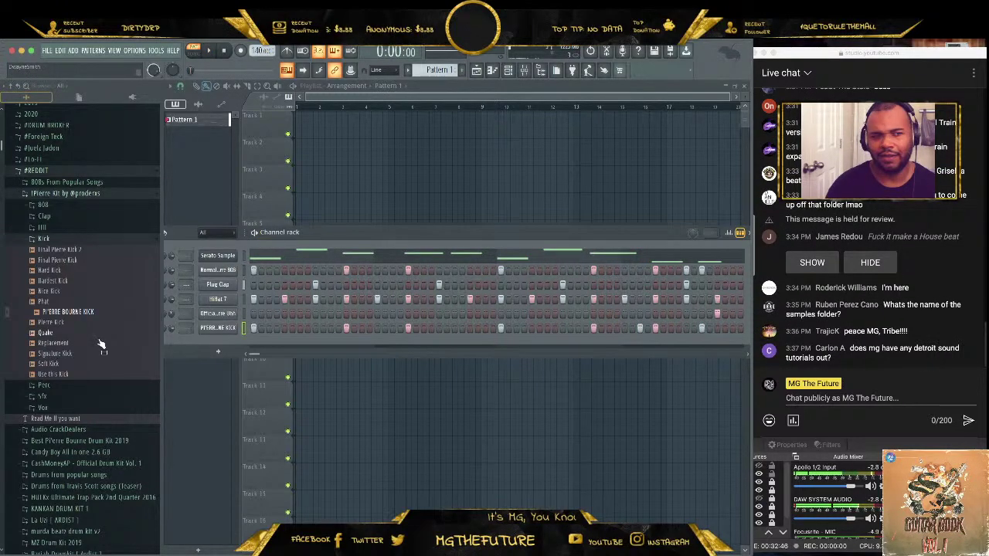
- Try Soft Kick as the kick channel's sample and play the pattern
middle_click(102, 363)
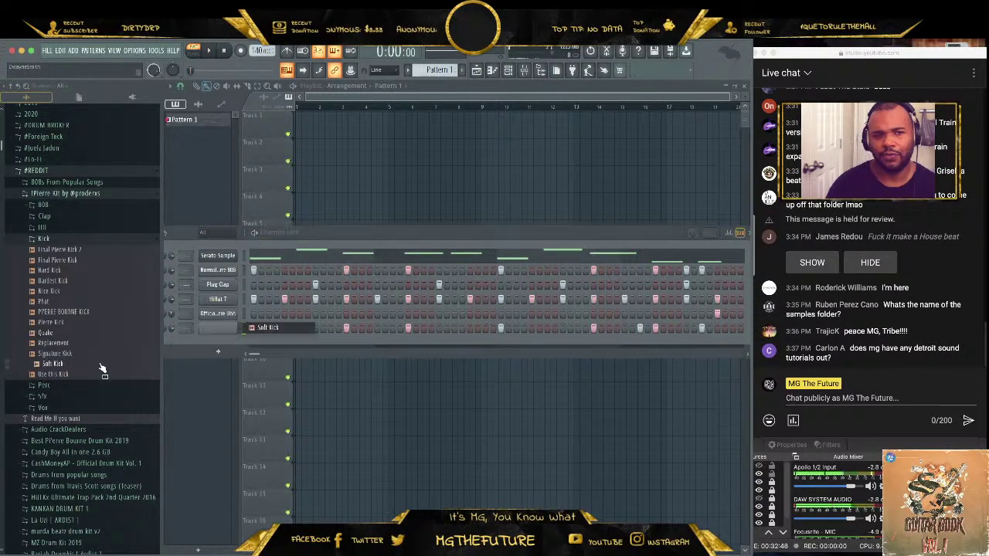
key(space)
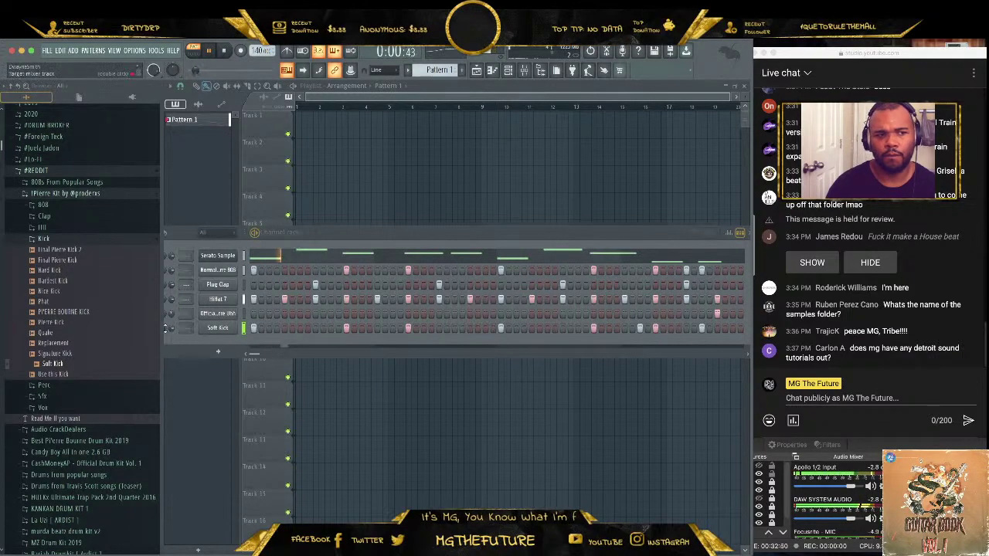
key(space)
- Swap the kick channel's sample for Final Pierre Kick and add kick hits on steps 31, 43 and 61
click(112, 261)
middle_click(112, 261)
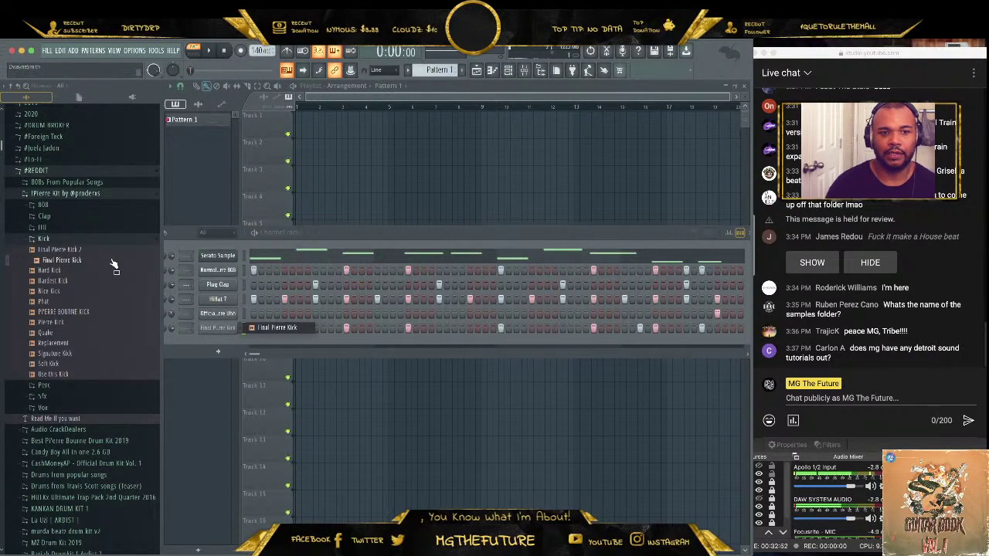
click(224, 331)
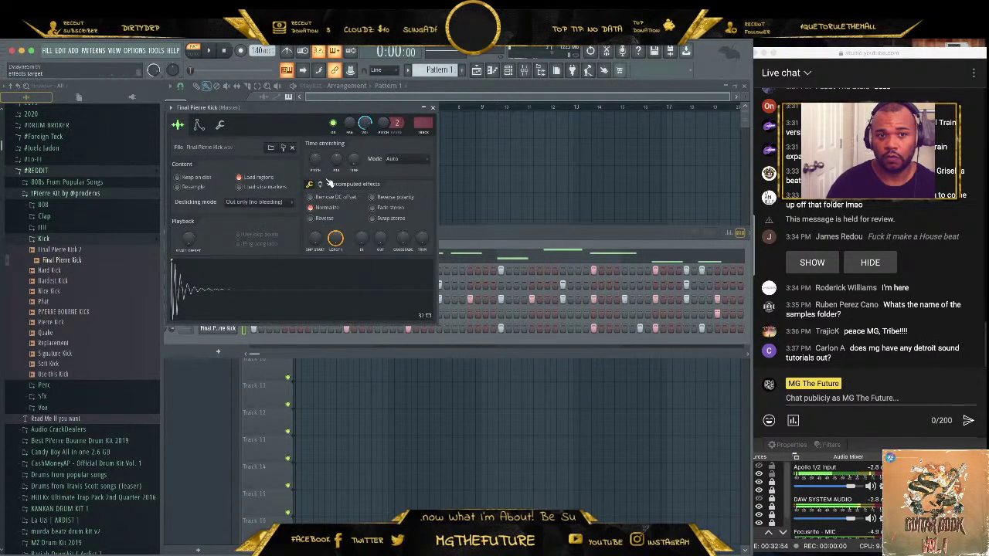
key(space)
click(434, 108)
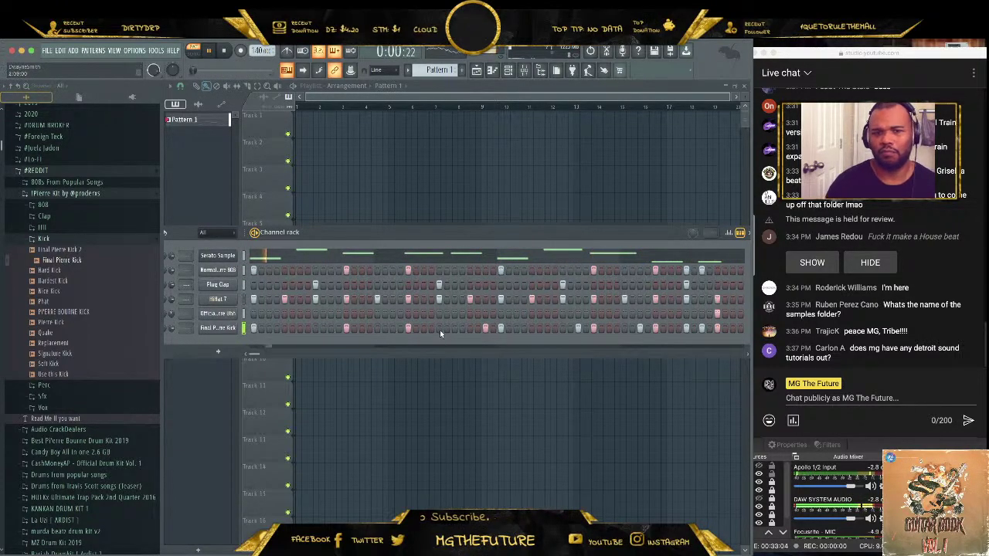
- Audition the samples in the kit's Perc folder and add Pierre Perc as a new channel
click(67, 241)
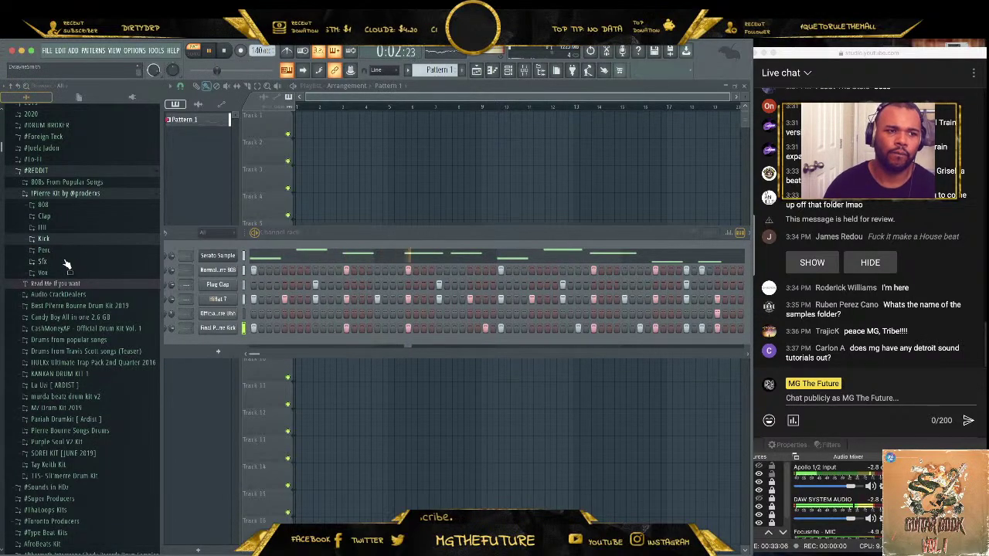
click(91, 250)
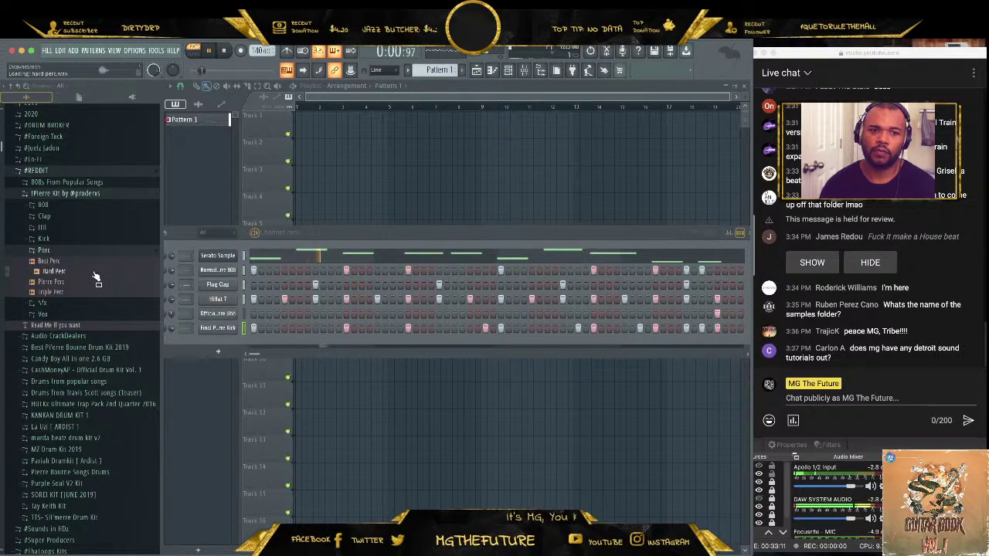
drag(99, 285, 228, 344)
key(space)
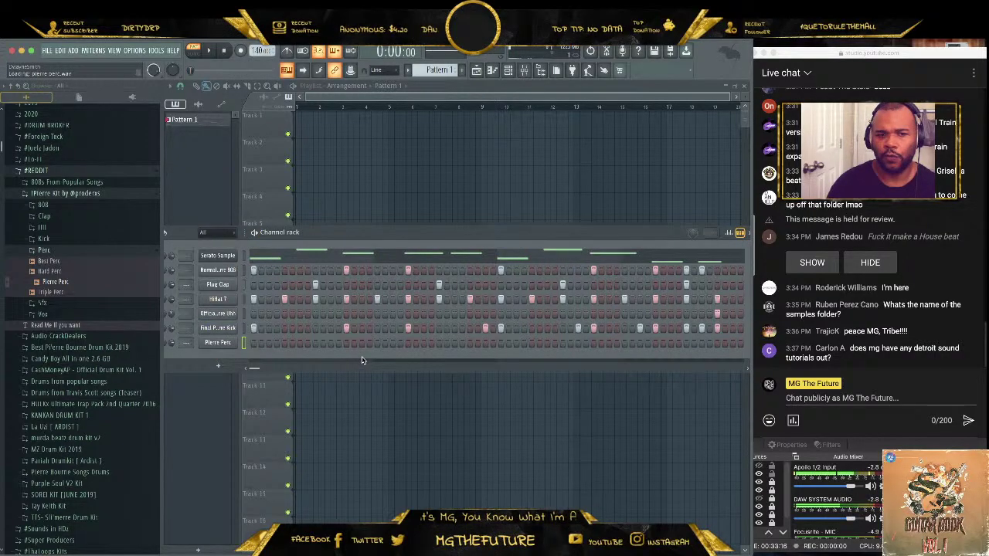
- Place Pierre Perc hits on steps 19, 23, 47, 51 and 63 and listen to the pattern
click(393, 343)
click(423, 343)
key(space)
click(609, 342)
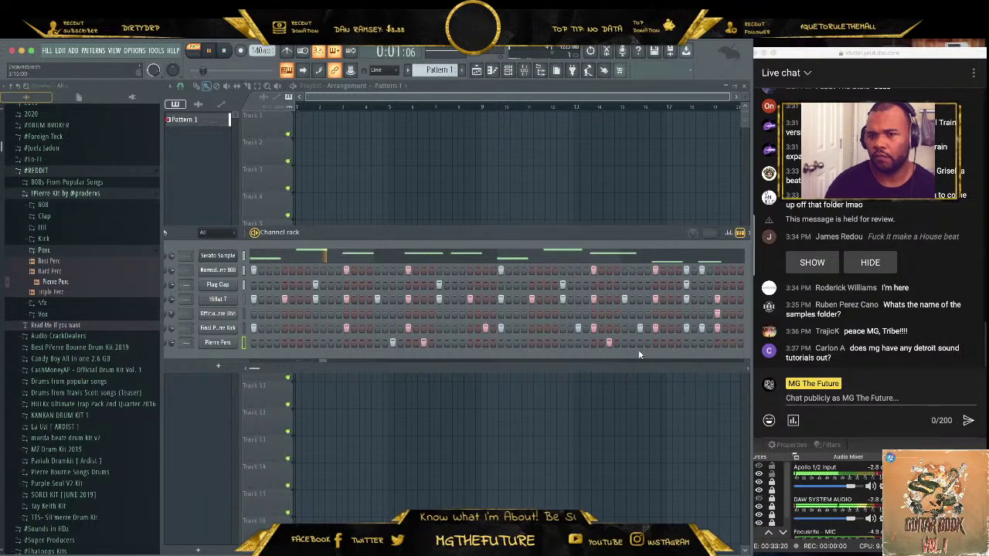
click(639, 342)
click(732, 343)
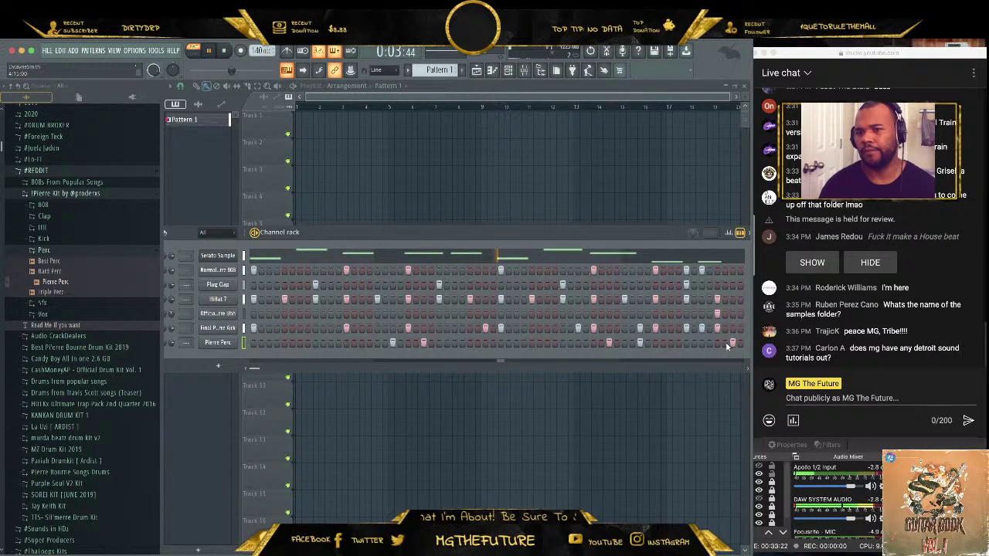
key(space)
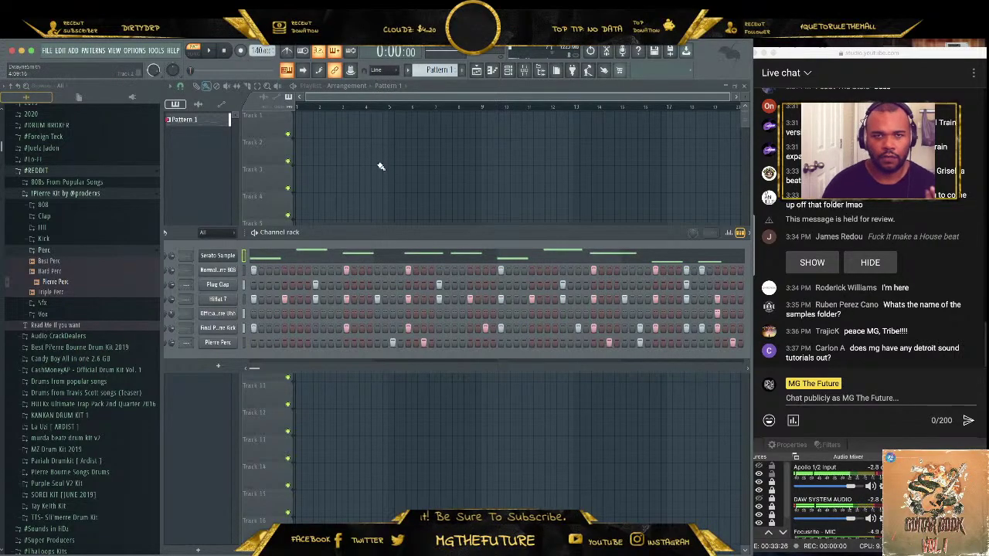
- Raise the attack slightly and set the release to 333 ms for pad 1 in Serato Sample, checking it during playback
click(223, 257)
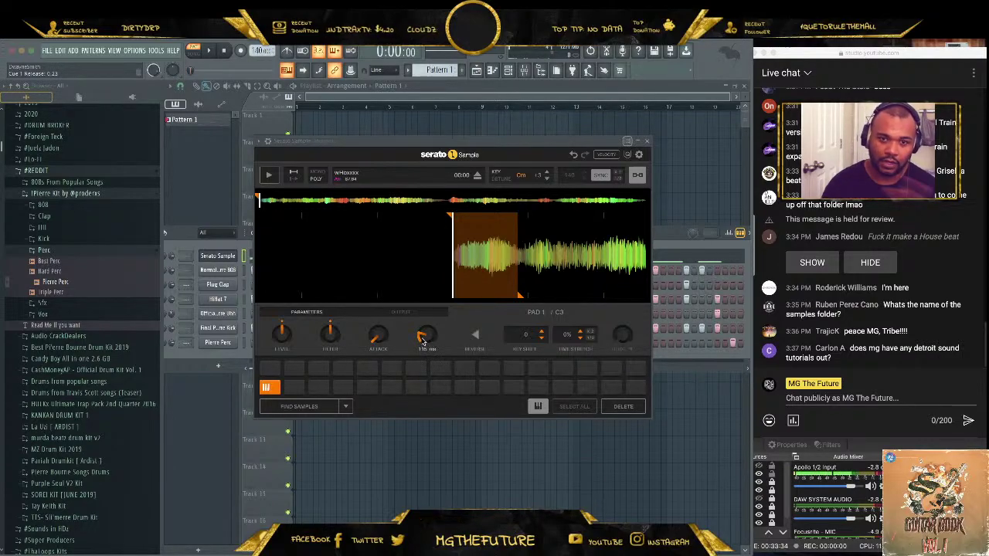
key(z)
drag(376, 340, 376, 337)
key(space)
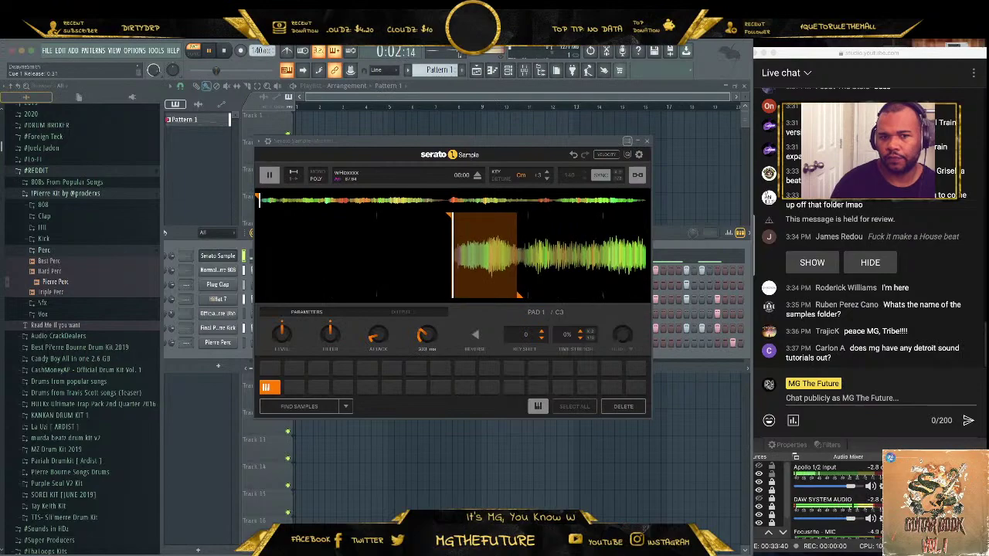
click(648, 141)
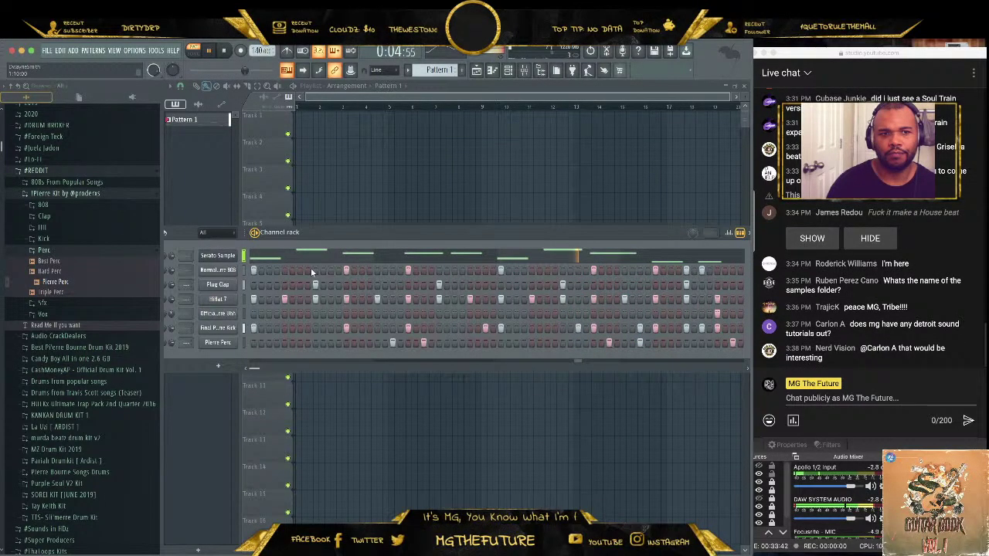
- Stop playback and route the Serato Sample channel to mixer insert 16
key(space)
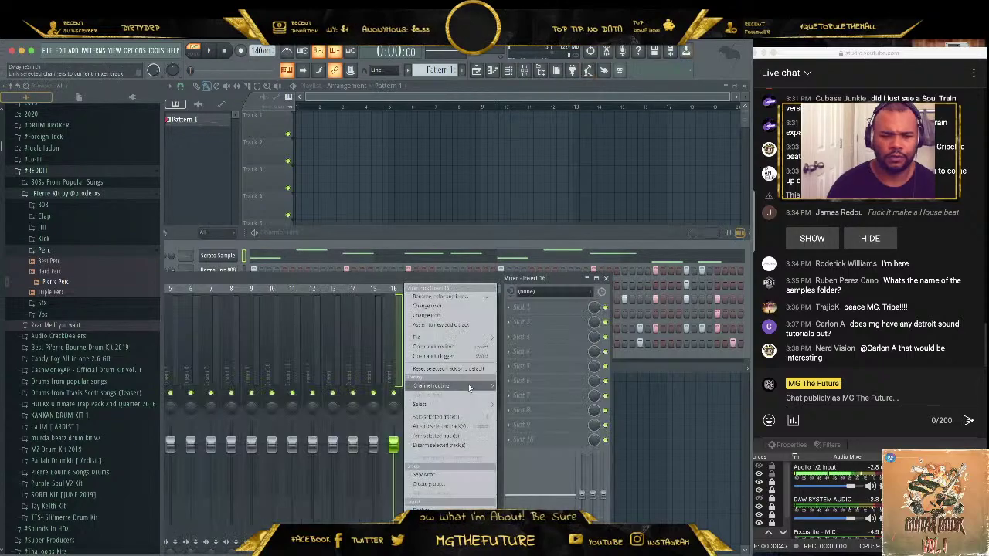
mouse_move(468, 385)
click(506, 384)
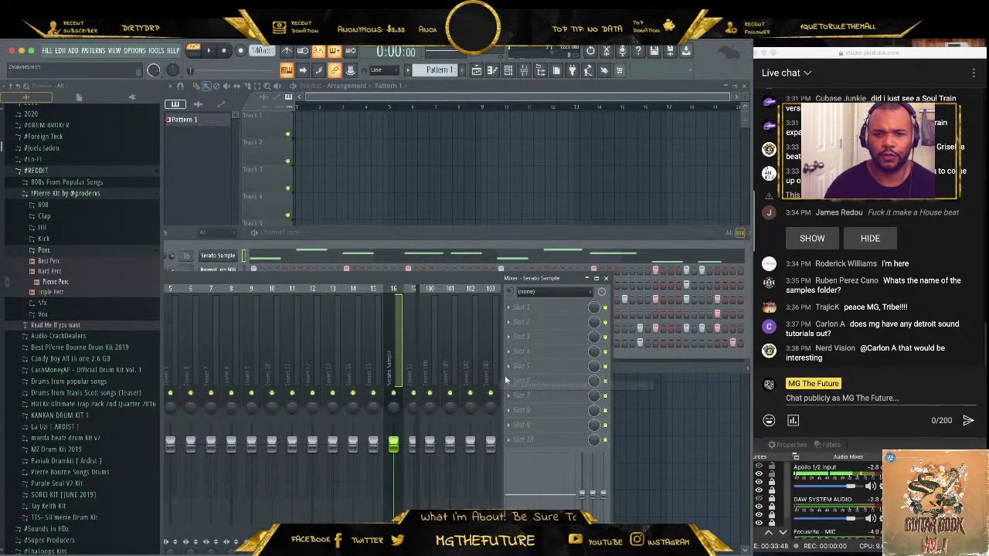
- Load Reels in slot 1 of the Serato Sample mixer insert and choose the Master (Mellow) tape preset while the pattern plays
click(512, 307)
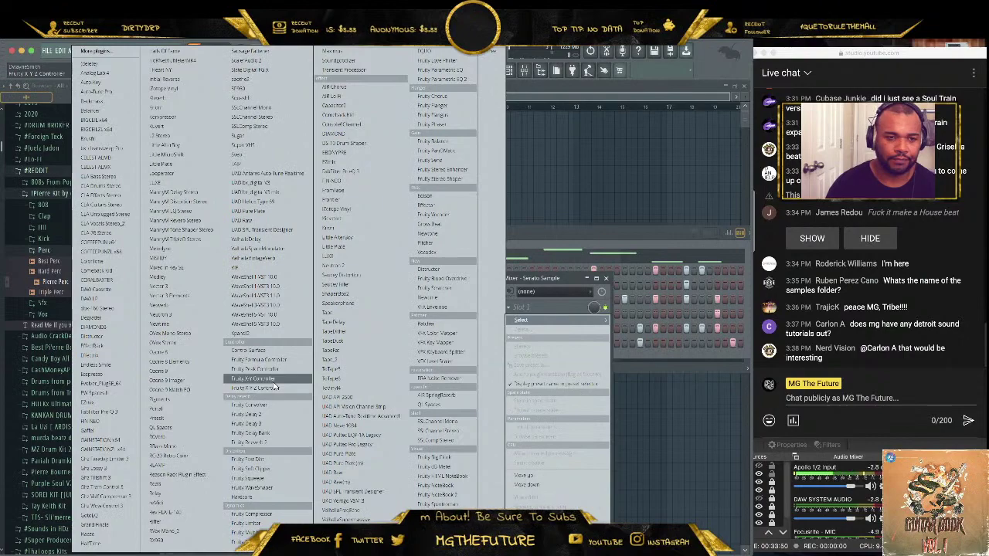
click(170, 485)
key(space)
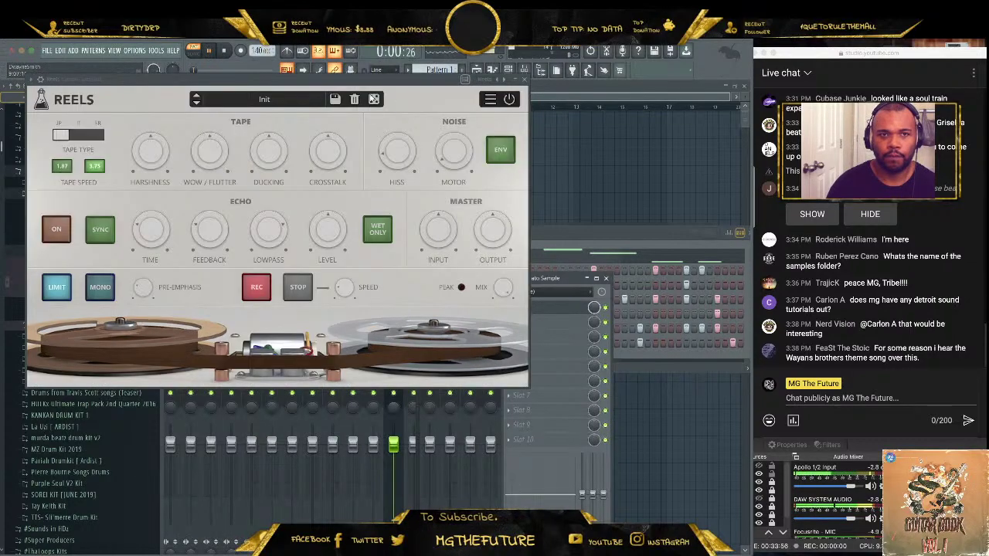
click(261, 98)
mouse_move(309, 115)
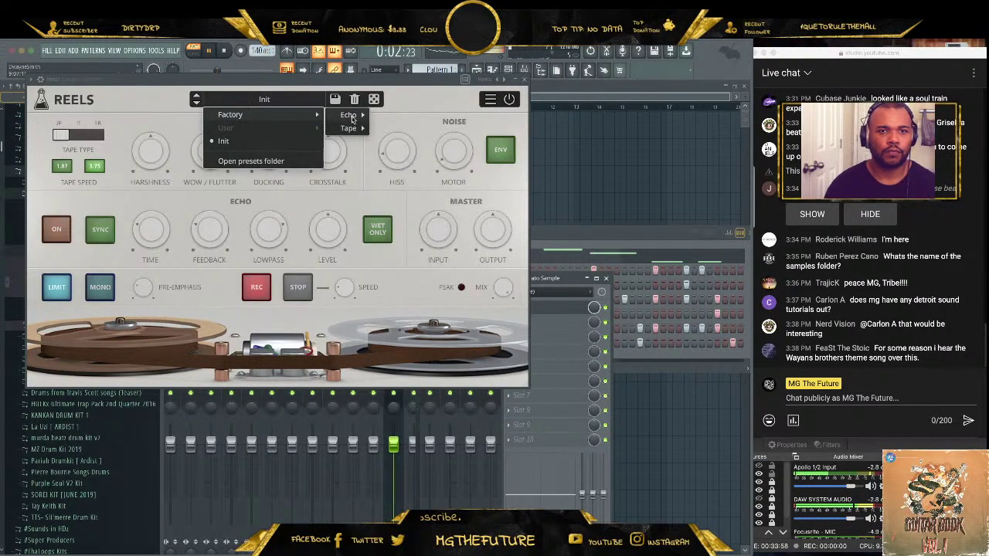
mouse_move(360, 129)
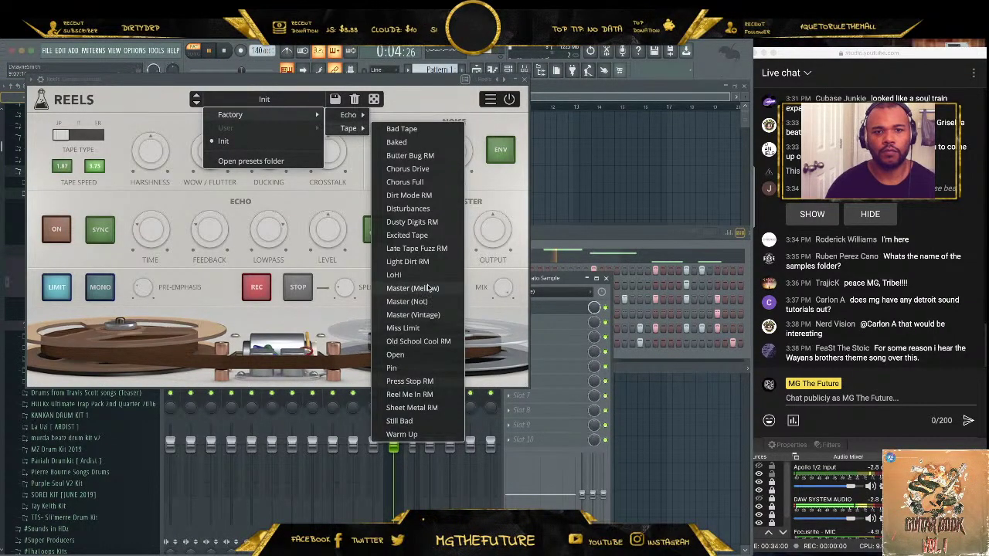
click(396, 274)
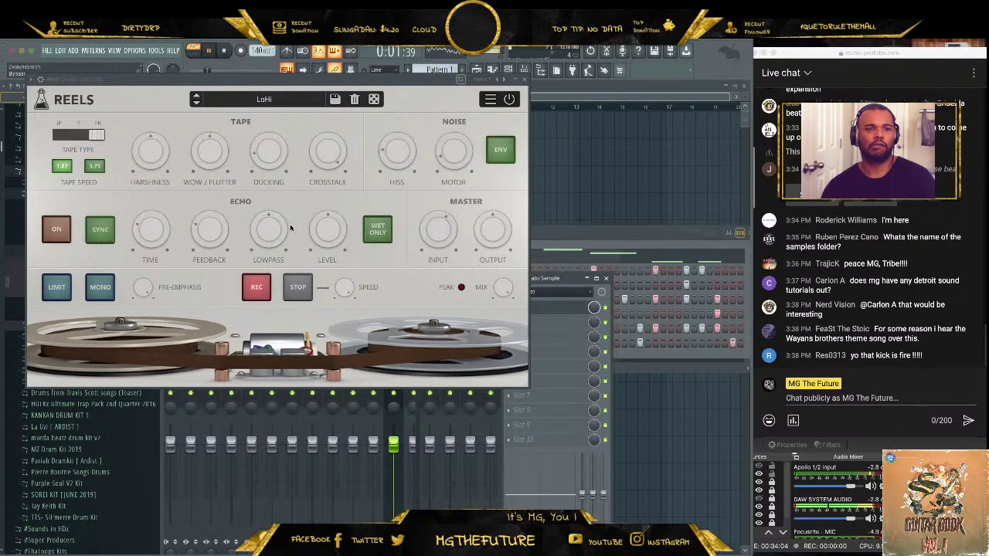
click(197, 103)
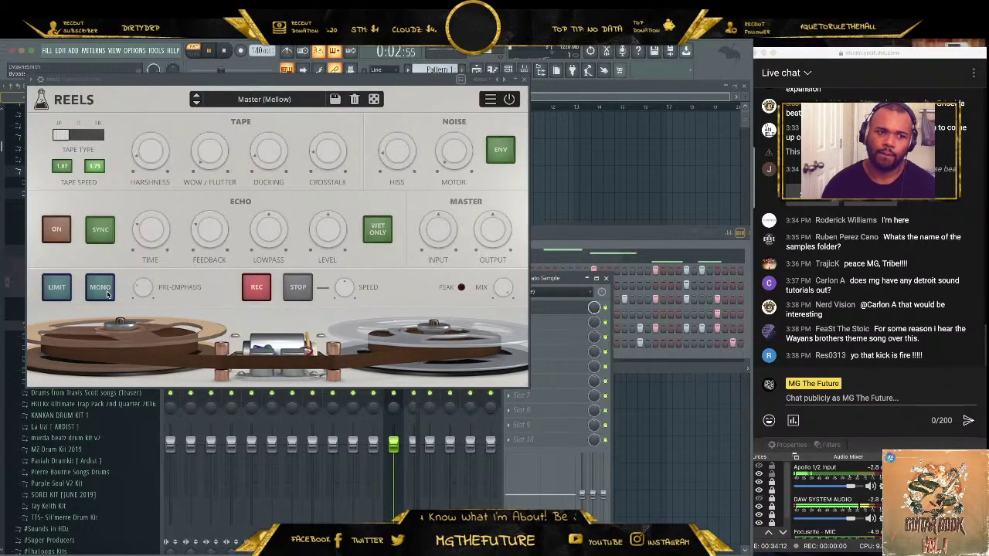
click(523, 81)
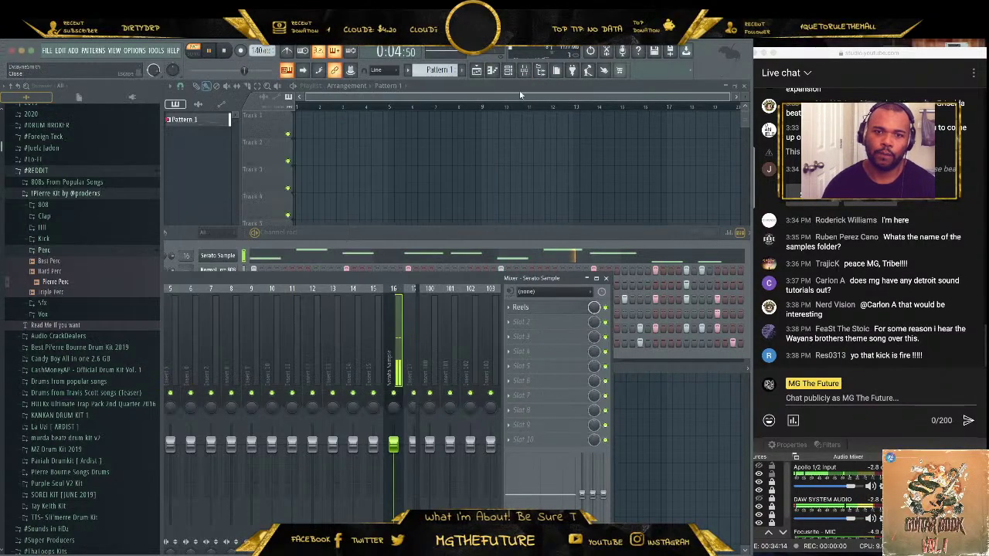
click(510, 329)
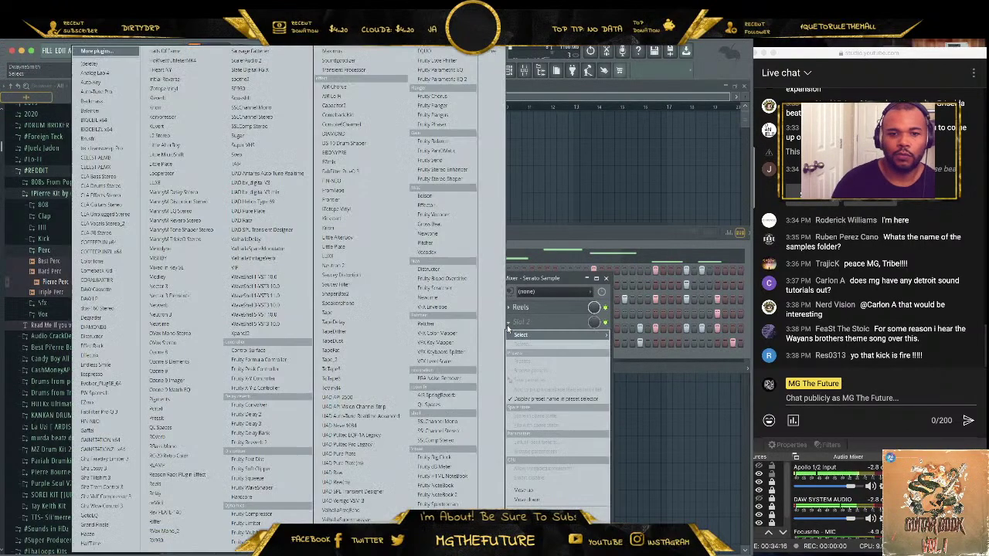
click(287, 249)
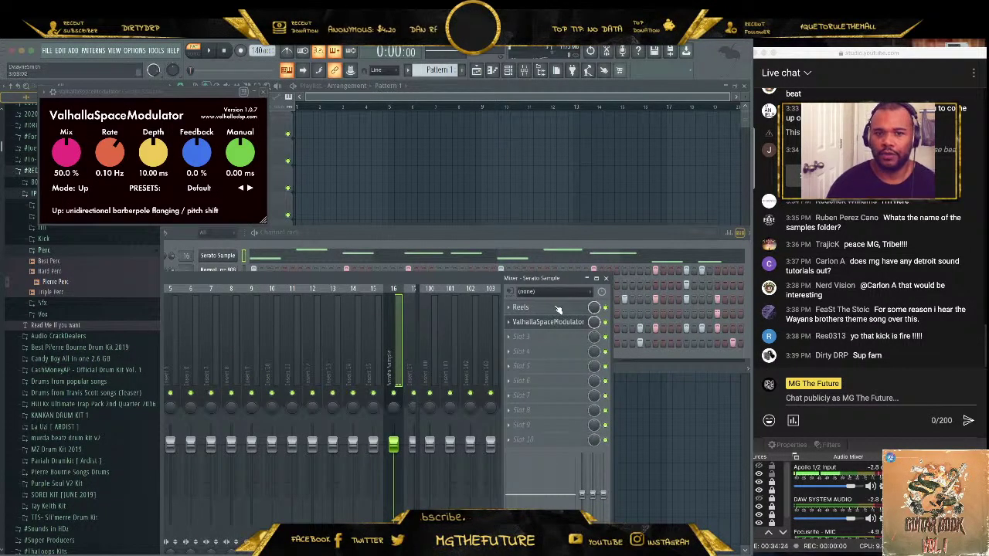
click(510, 321)
click(516, 332)
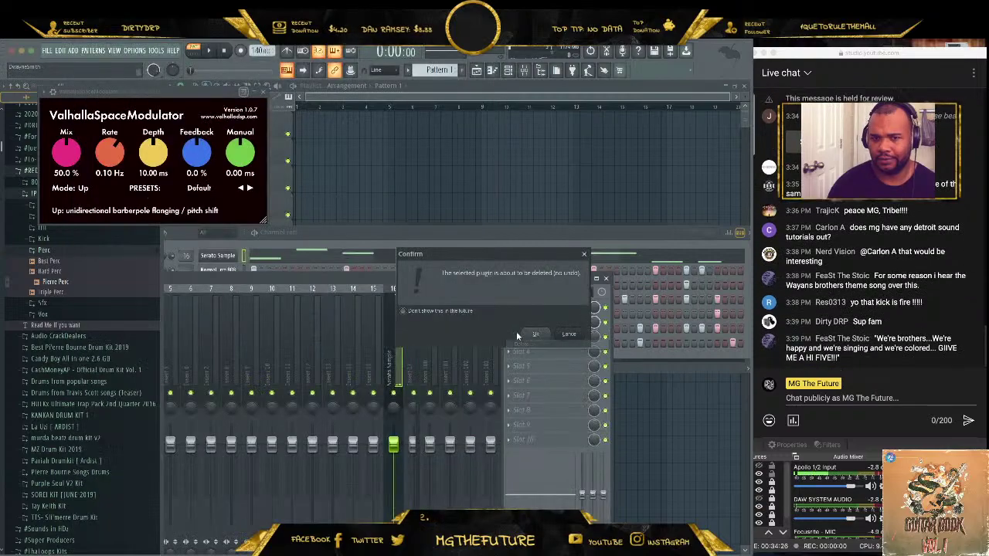
click(535, 335)
- Load ValhallaVintageVerb in slot 2 of the Serato Sample insert and choose the Subtle Melodic preset Fiori - Ancients
click(516, 321)
click(521, 334)
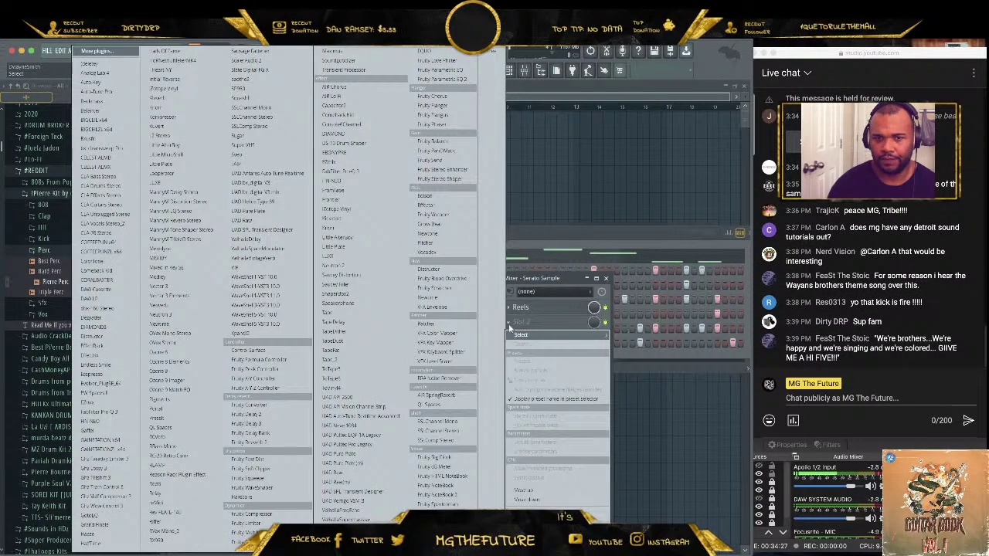
click(284, 261)
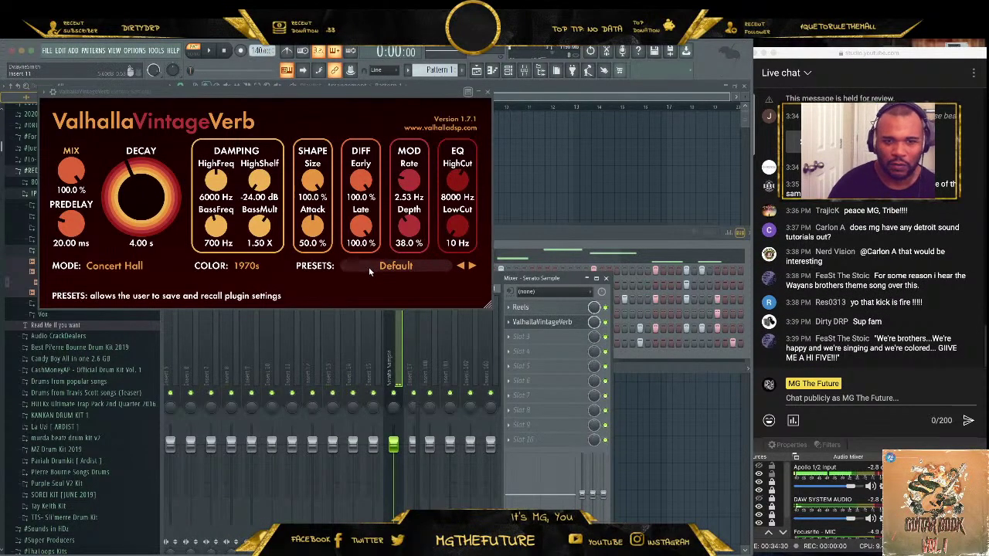
click(368, 266)
mouse_move(401, 374)
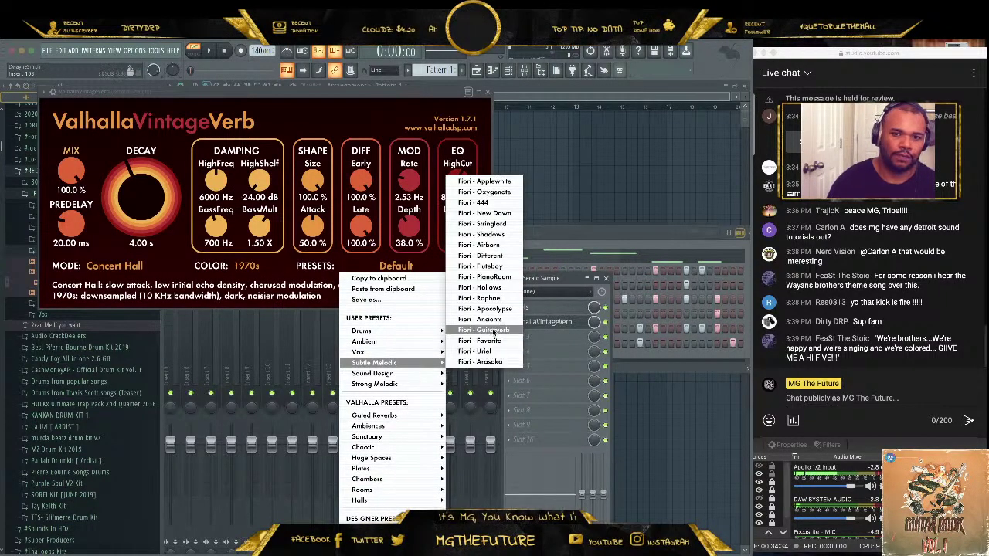
click(482, 319)
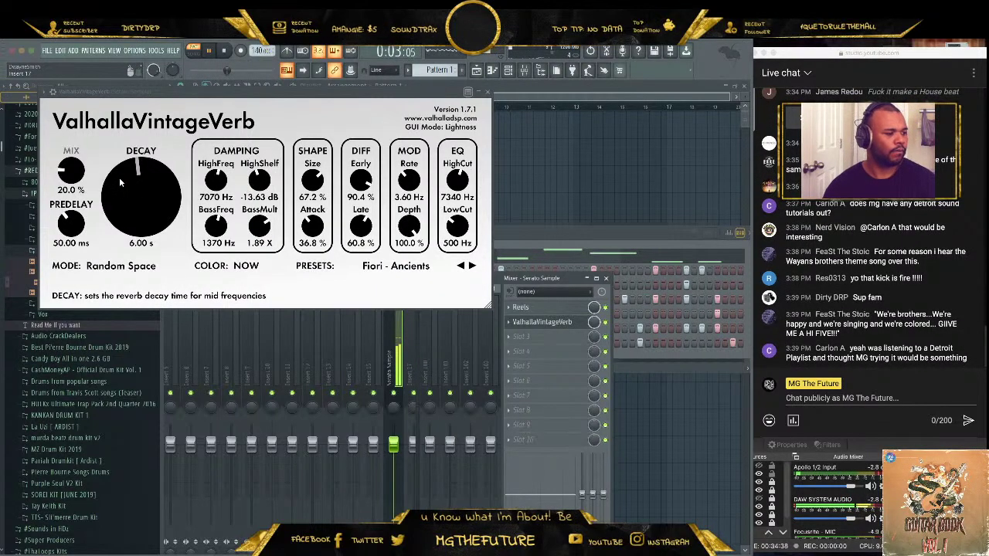
- Set the reverb's predelay to 27.56 ms and its decay to 3.78 s, and close the plugin window
drag(71, 218, 75, 237)
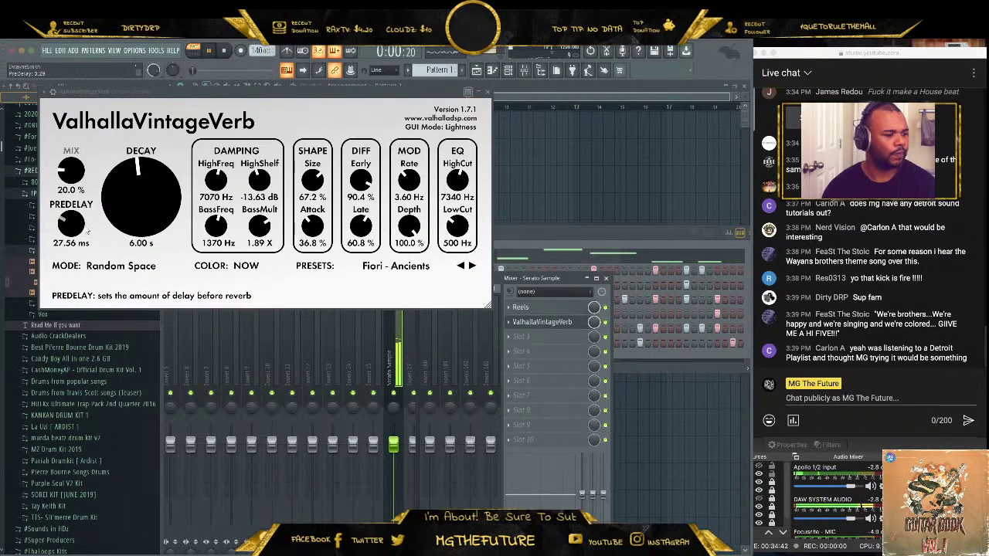
mouse_move(125, 195)
mouse_down()
mouse_move(122, 217)
mouse_move(118, 203)
mouse_up()
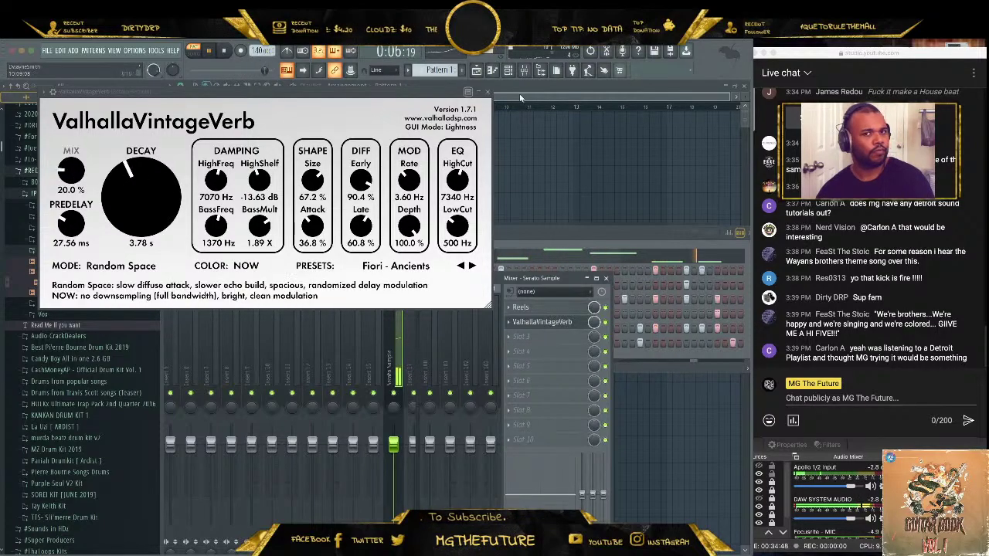
click(487, 91)
- Lower the Serato Sample insert's volume and its high-shelf EQ level, close the mixer, and listen to the pattern before stopping playback
drag(393, 444, 393, 456)
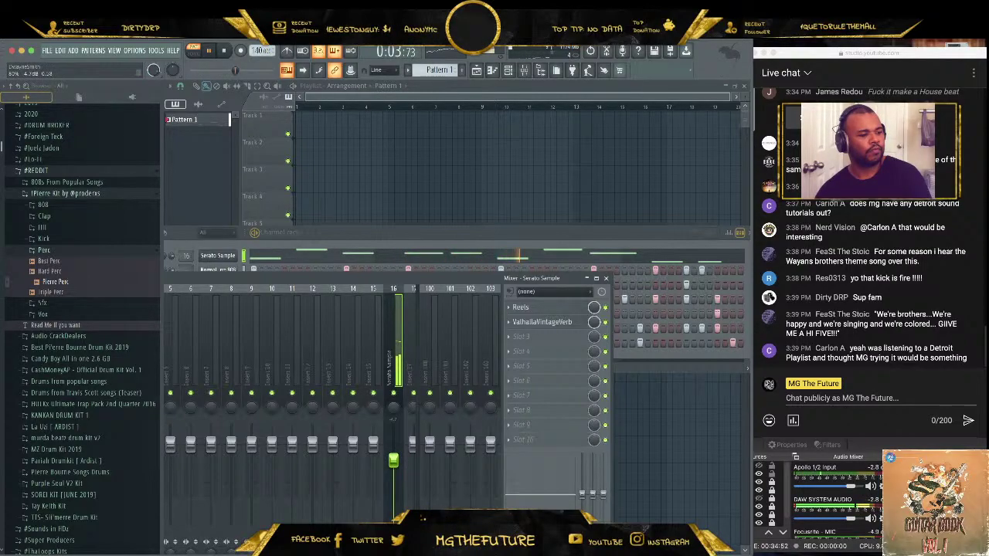
key(space)
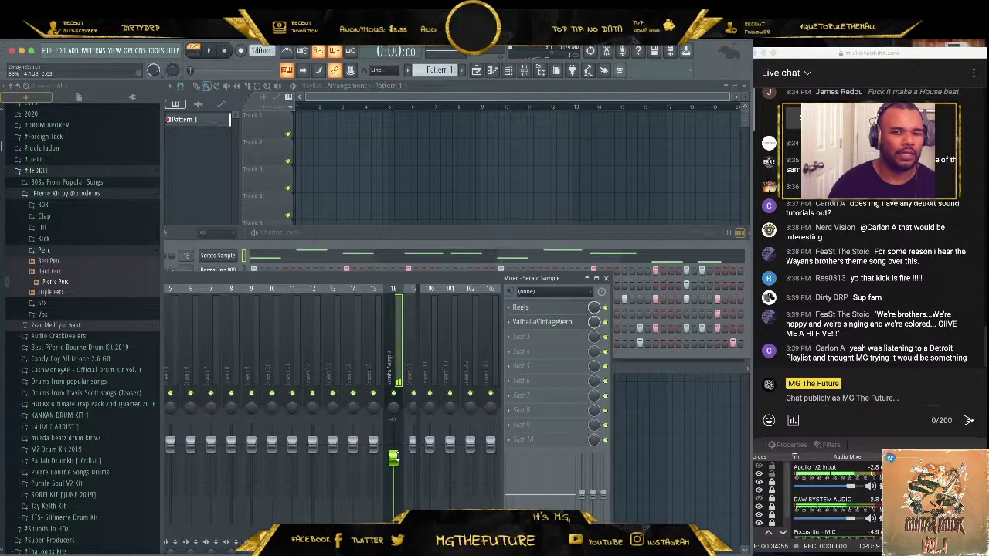
key(space)
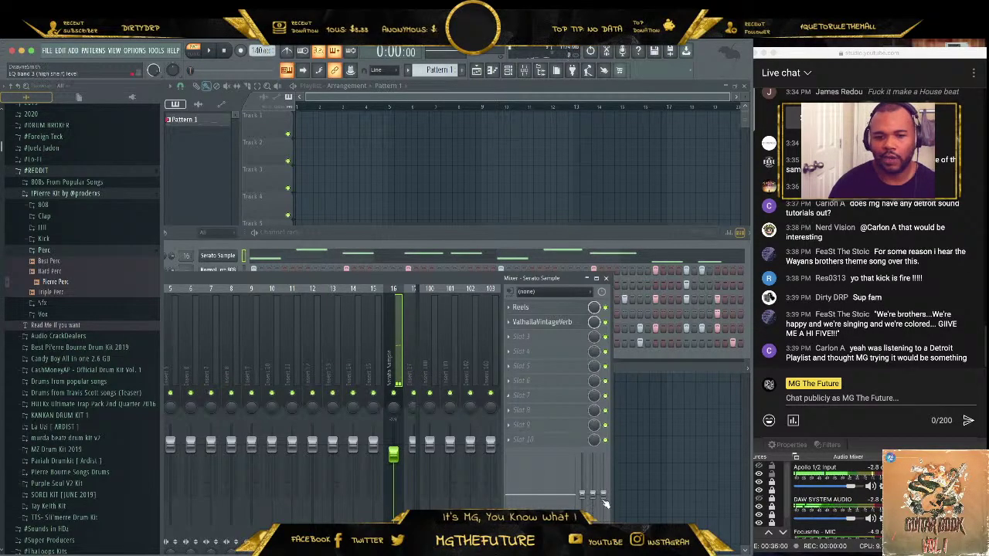
key(space)
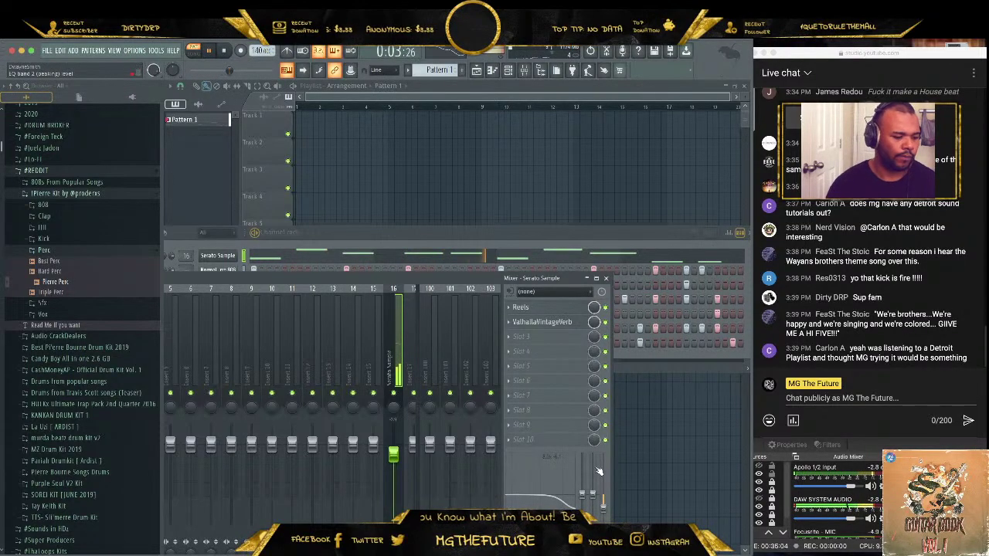
click(606, 278)
click(819, 296)
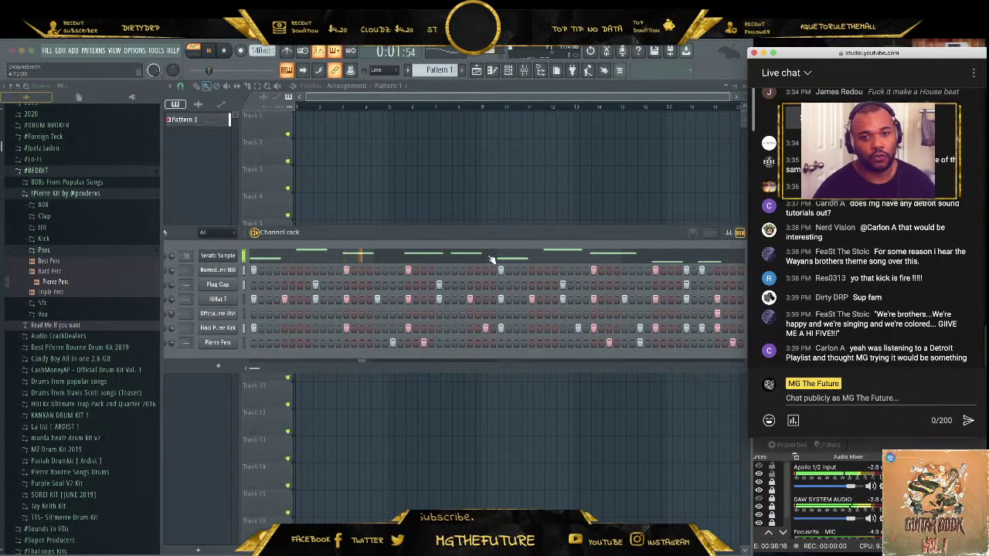
click(224, 51)
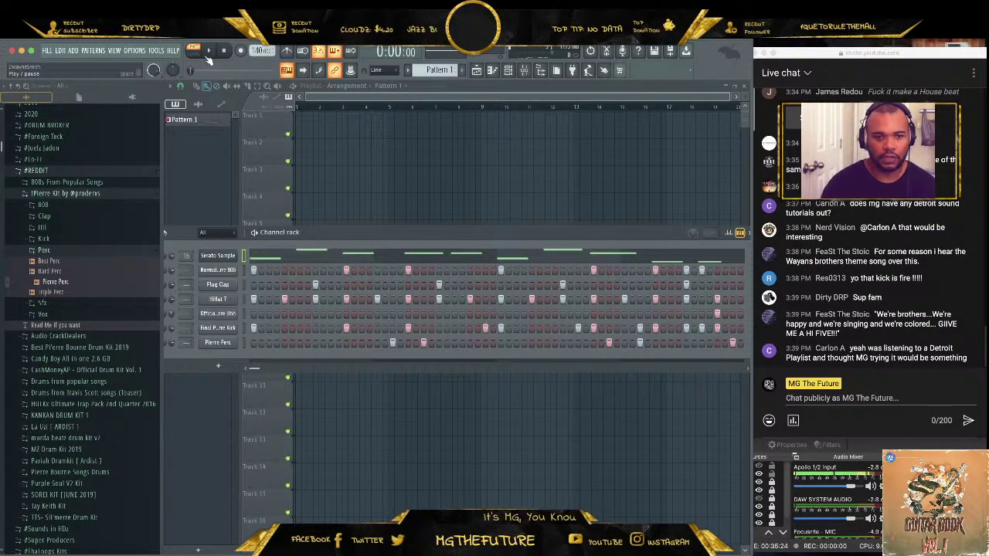
- Fill the hi-hat channel with a hit on every second step and play the pattern
click(78, 271)
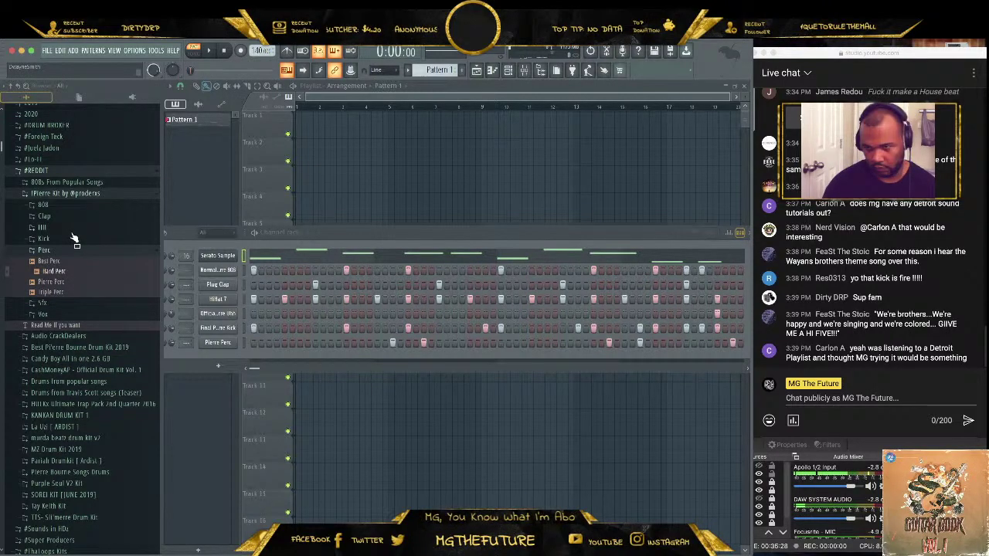
right_click(224, 299)
click(383, 330)
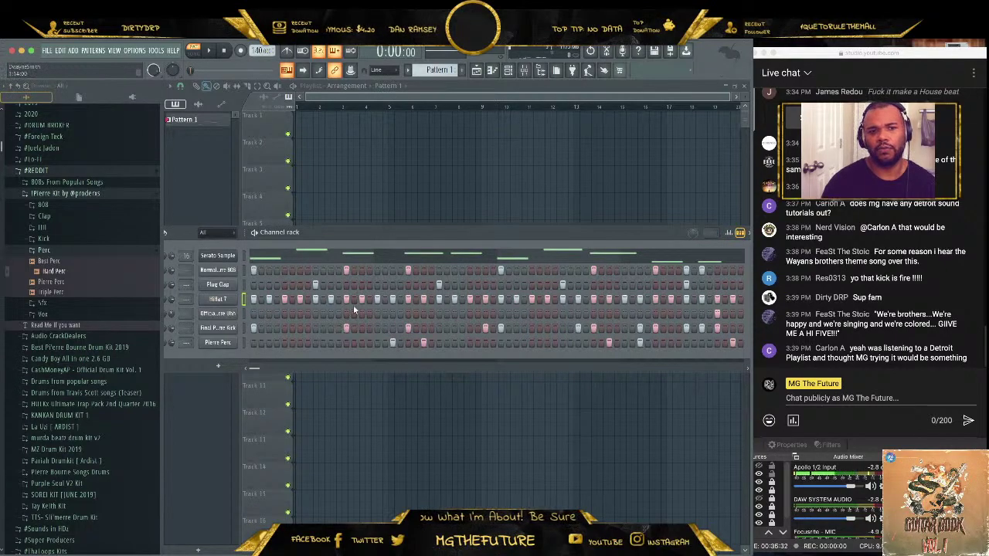
key(space)
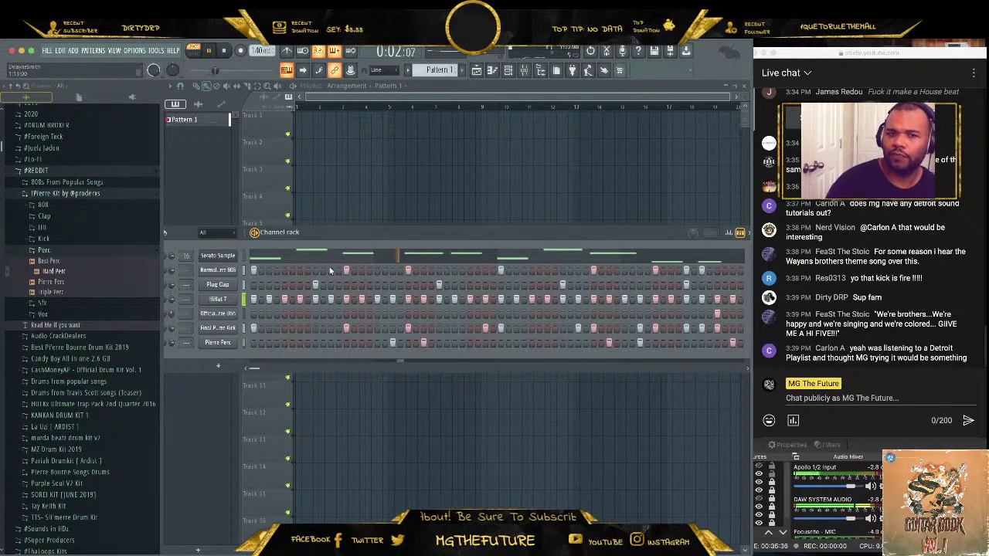
- Reopen the mixer and delete the Newtone plugin from the master track's first effect slot
click(524, 71)
drag(344, 238, 382, 159)
click(194, 245)
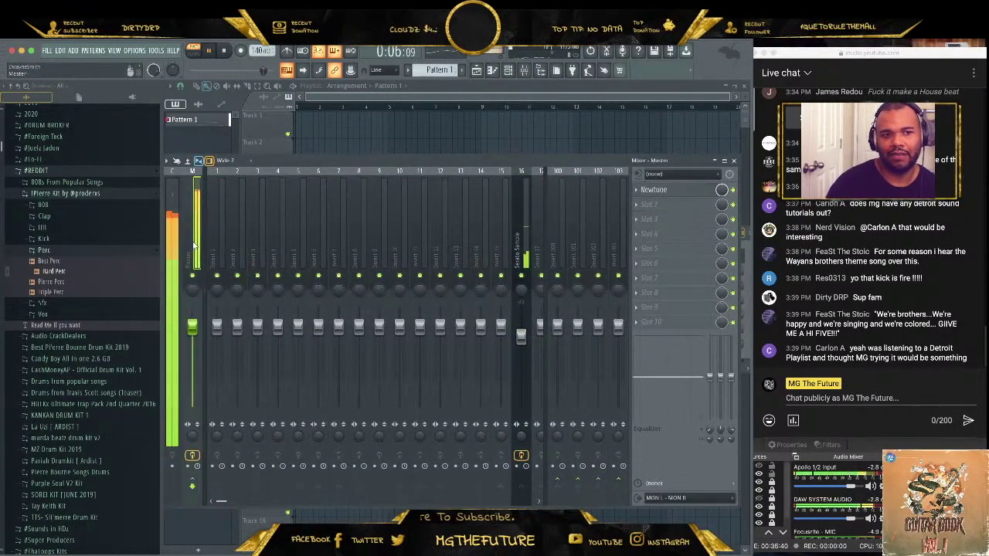
click(638, 193)
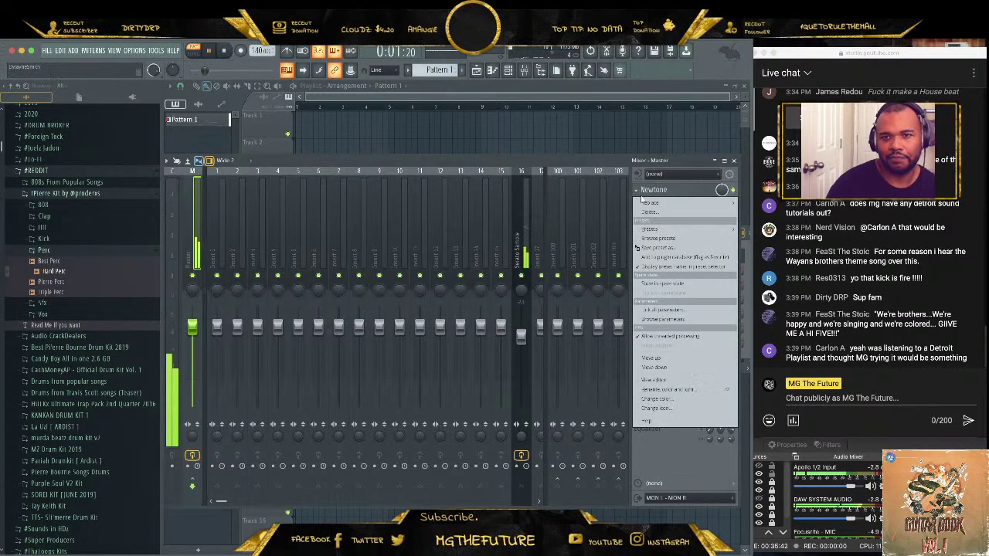
click(649, 211)
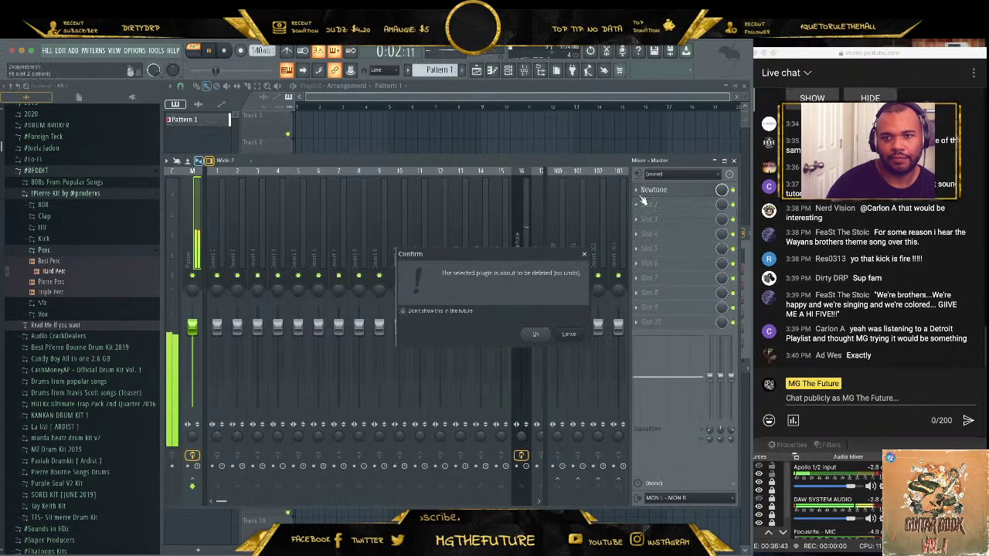
click(537, 332)
- Load L2 Stereo on the master track, close its window and move it down to slot 2
click(645, 189)
mouse_move(647, 202)
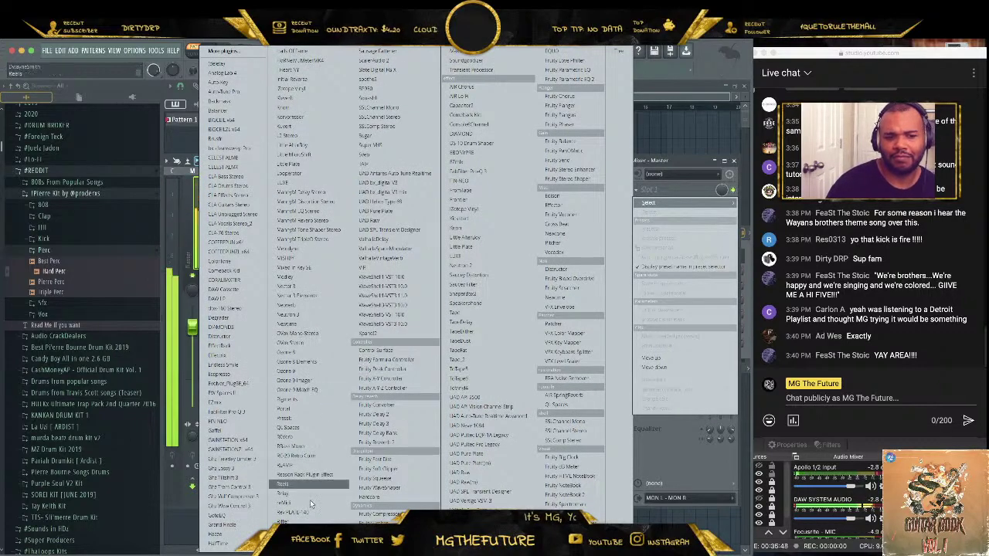
click(302, 137)
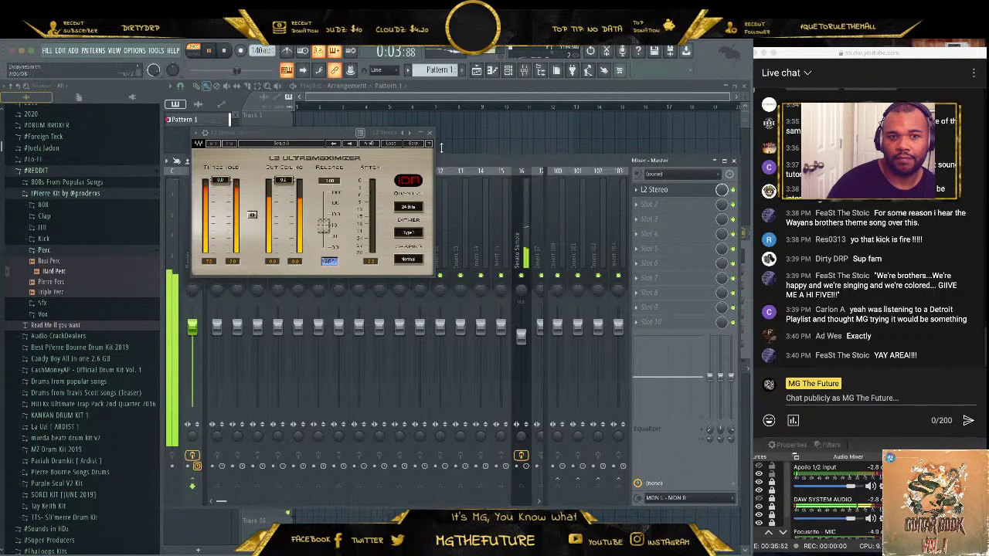
click(430, 132)
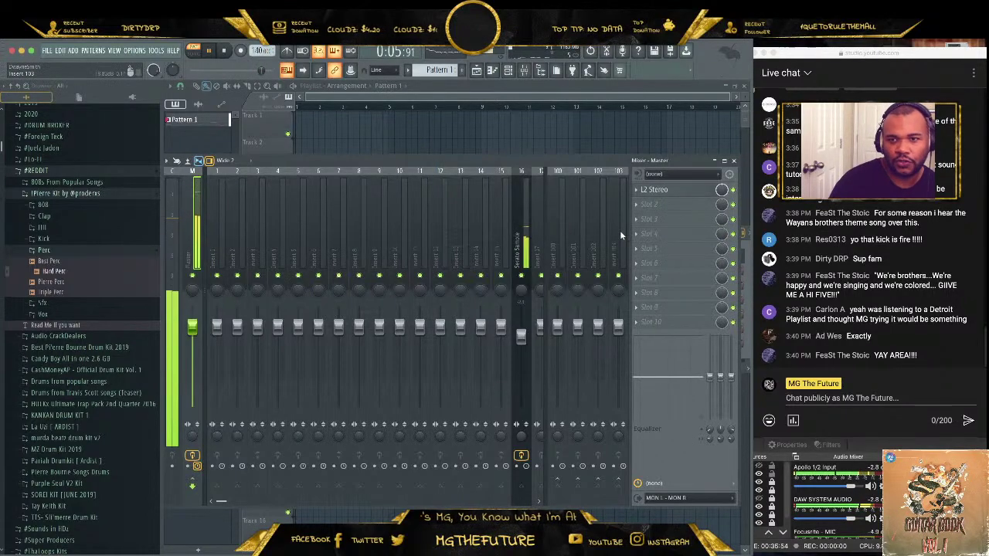
click(638, 189)
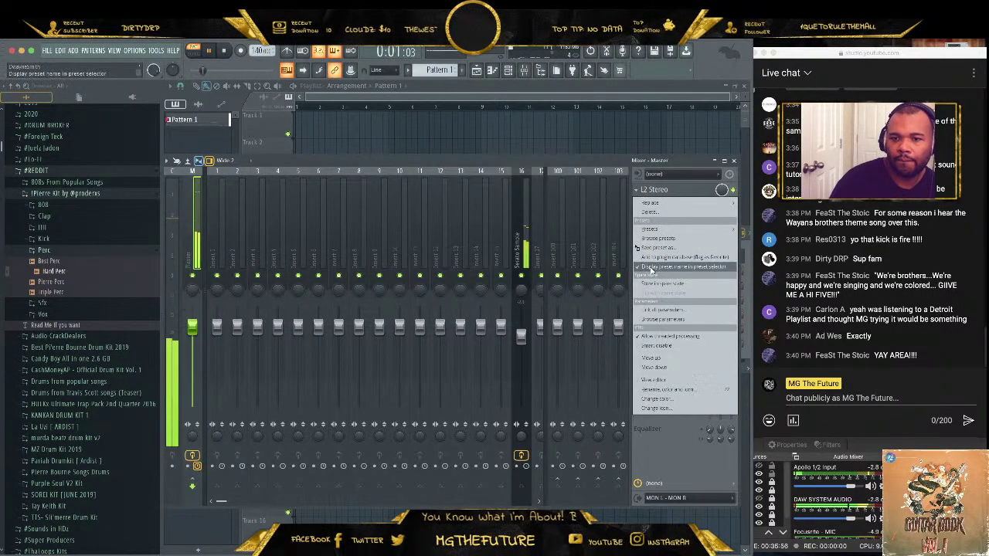
click(671, 368)
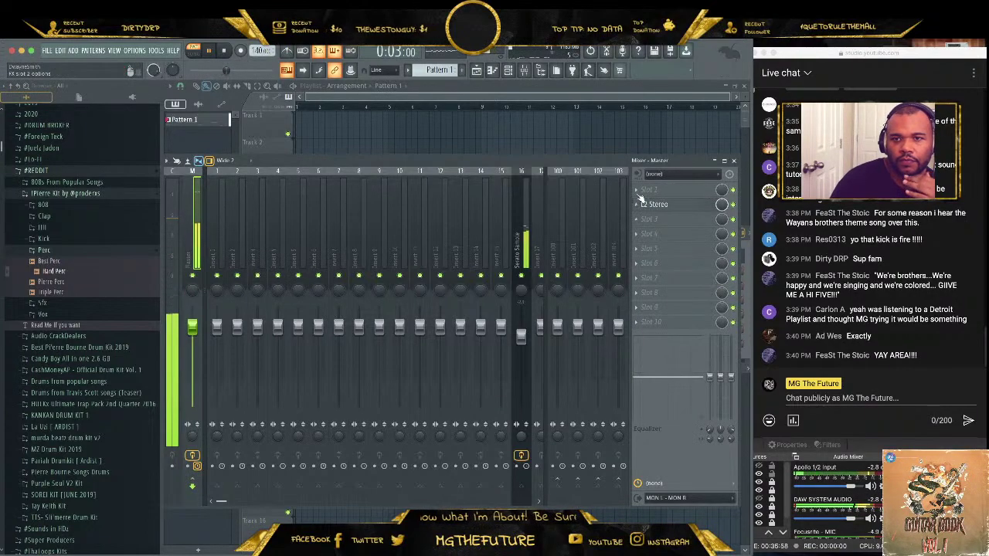
- Load HalfTime in slot 1 of the master track and set its loop length to 1/2
click(652, 189)
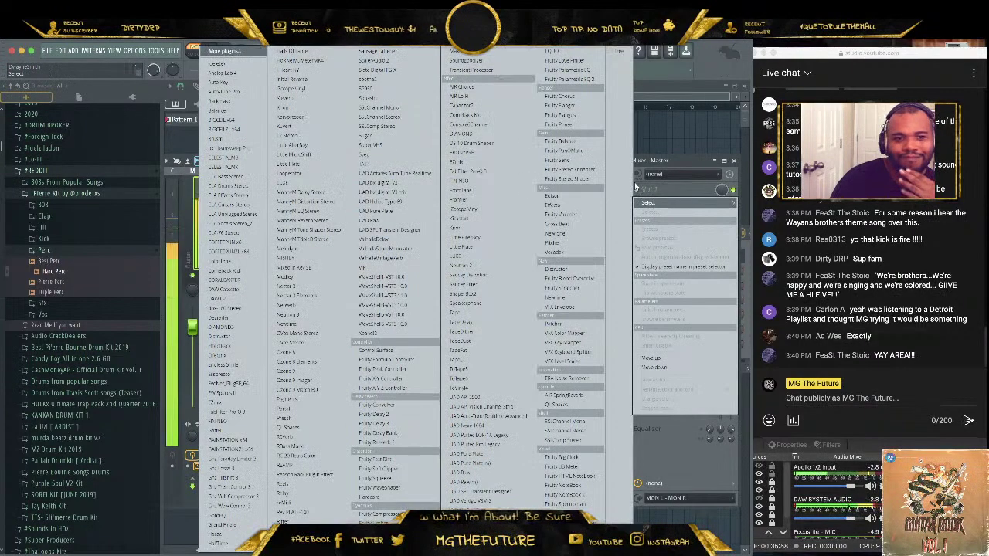
click(236, 544)
drag(177, 93, 376, 207)
click(359, 253)
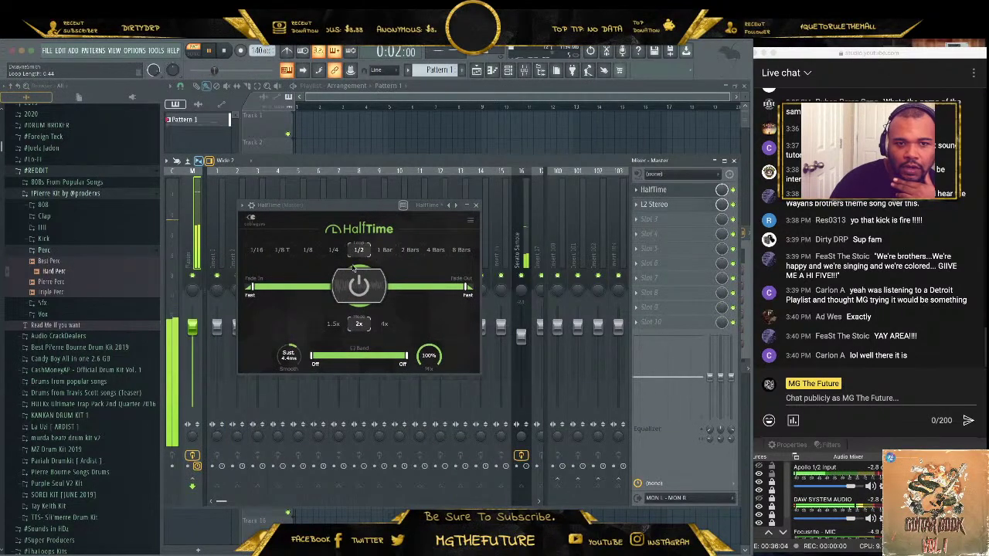
- Adjust HalfTime's smoothing, then set its speed mode to 1.5x and its loop length to 1/4
drag(289, 358, 289, 392)
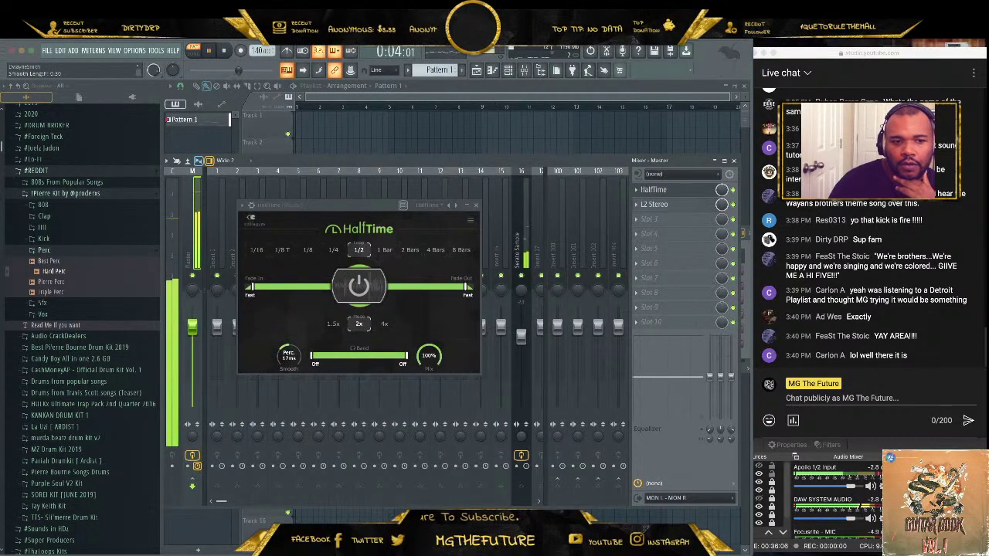
drag(289, 357, 289, 340)
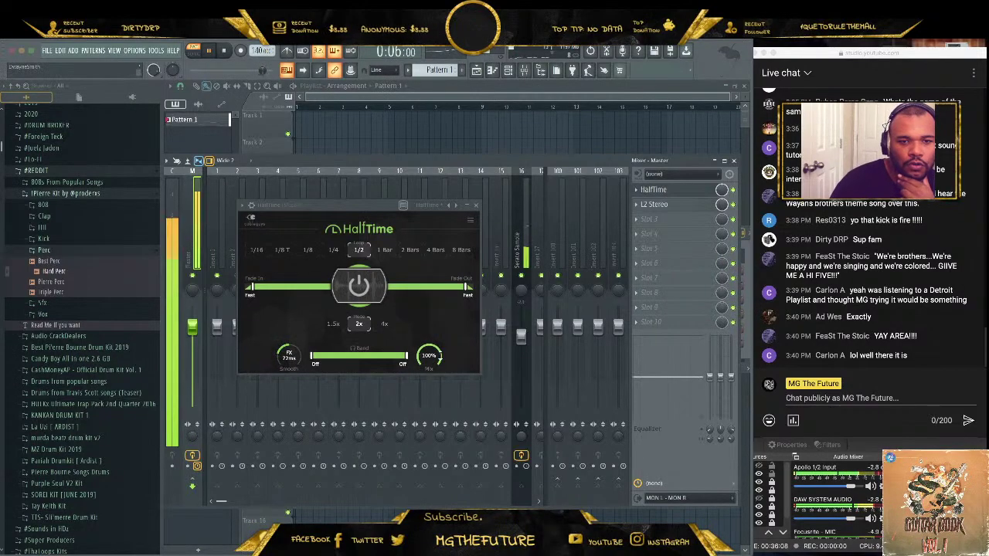
click(333, 323)
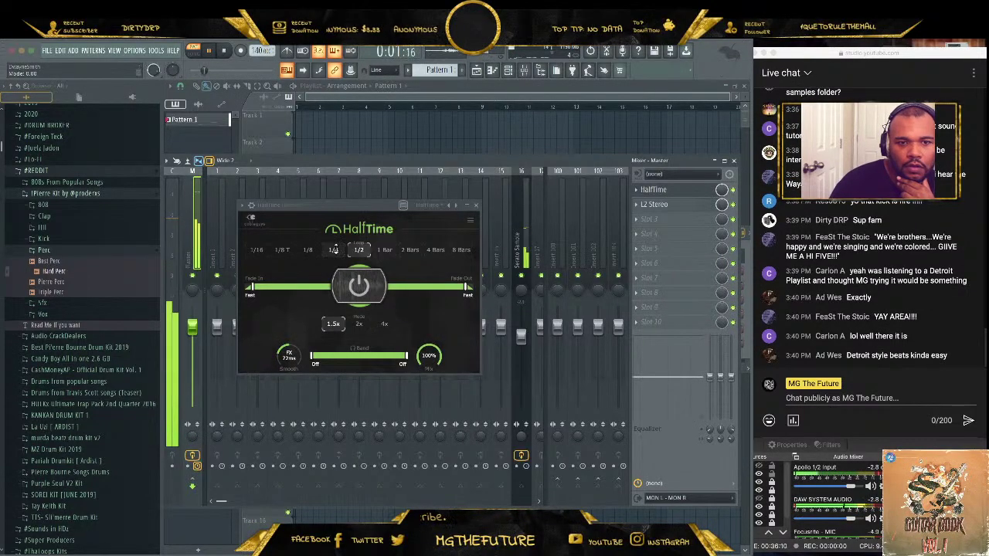
click(333, 250)
- Set HalfTime's fade in and fade out to 1/16, readjust the smoothing and switch the effect off
mouse_move(288, 355)
mouse_down()
mouse_move(289, 346)
mouse_move(281, 363)
mouse_up()
drag(253, 286, 261, 287)
drag(466, 287, 457, 287)
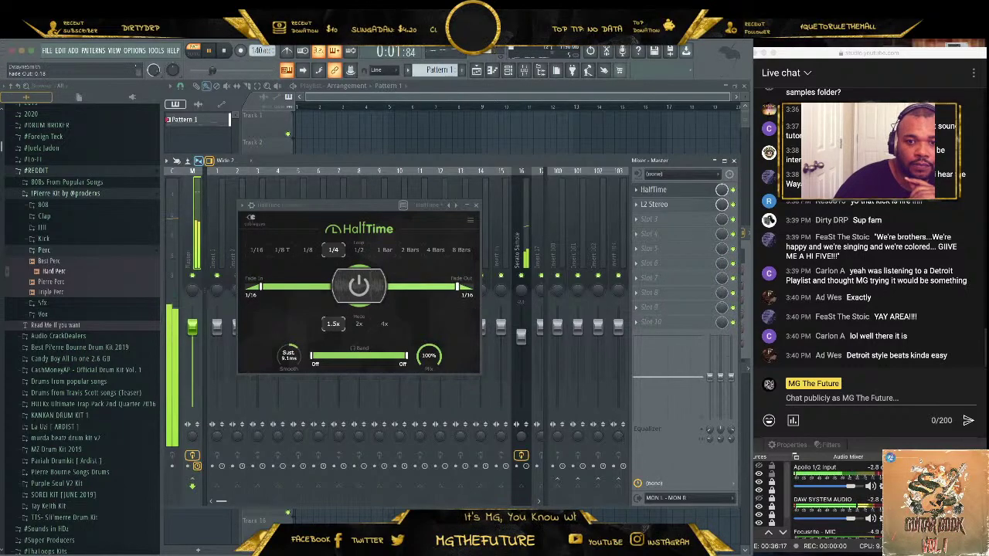
drag(289, 352, 289, 346)
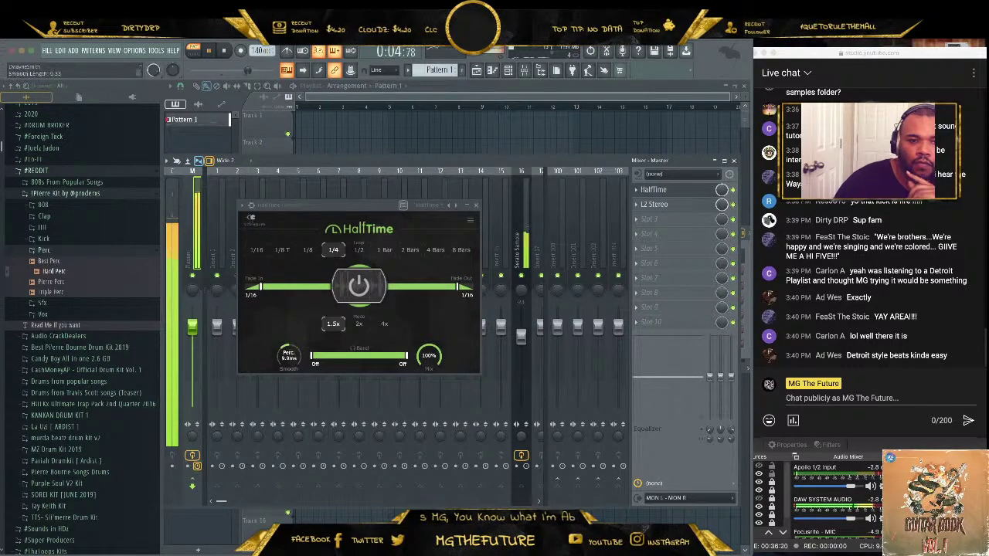
click(377, 286)
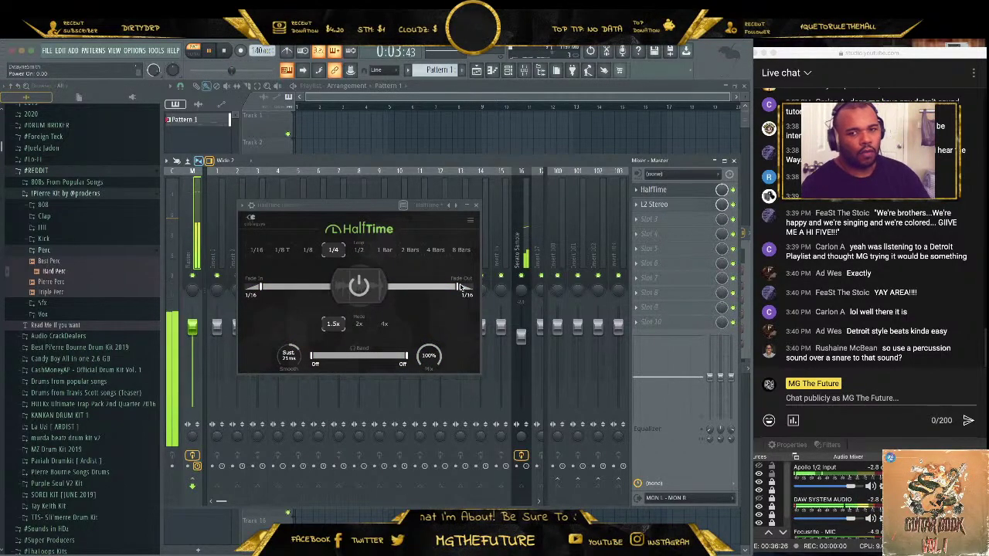
- Set HalfTime's speed mode to 2x, compare the effect on and off, and close it switched off
click(360, 323)
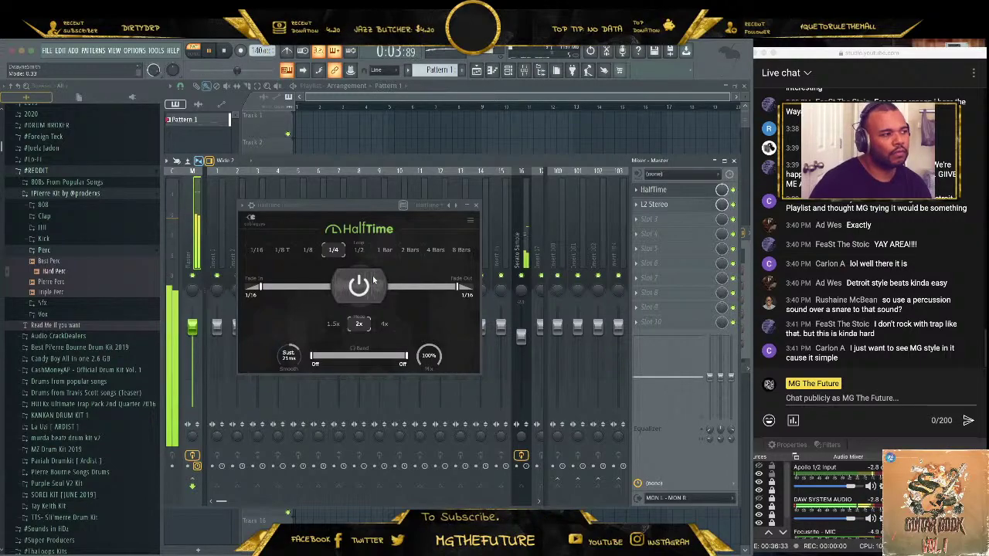
click(359, 286)
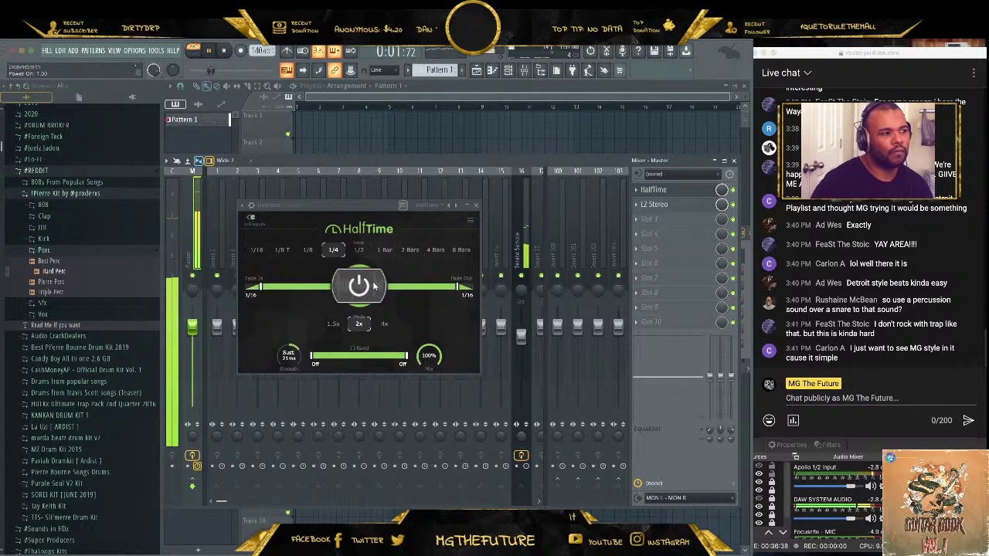
click(361, 285)
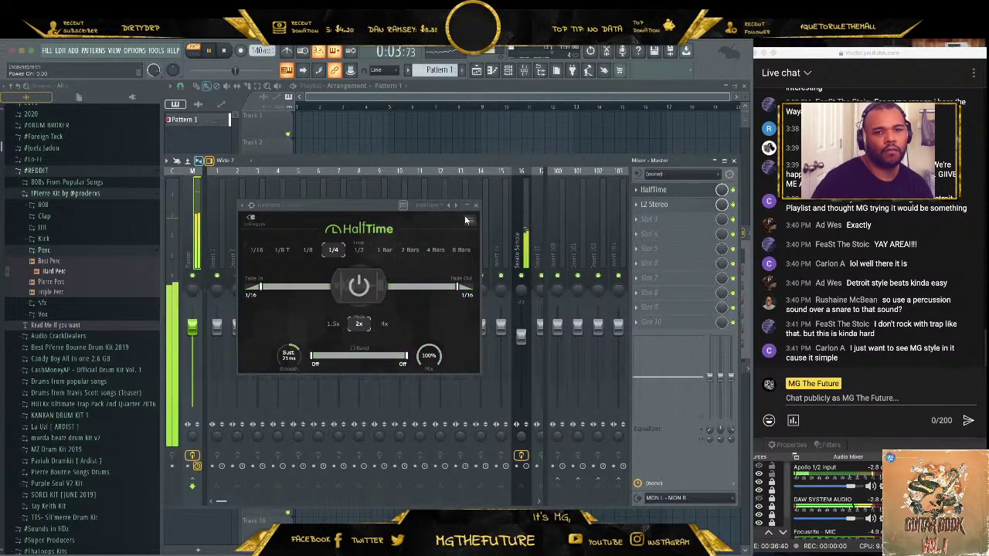
click(477, 206)
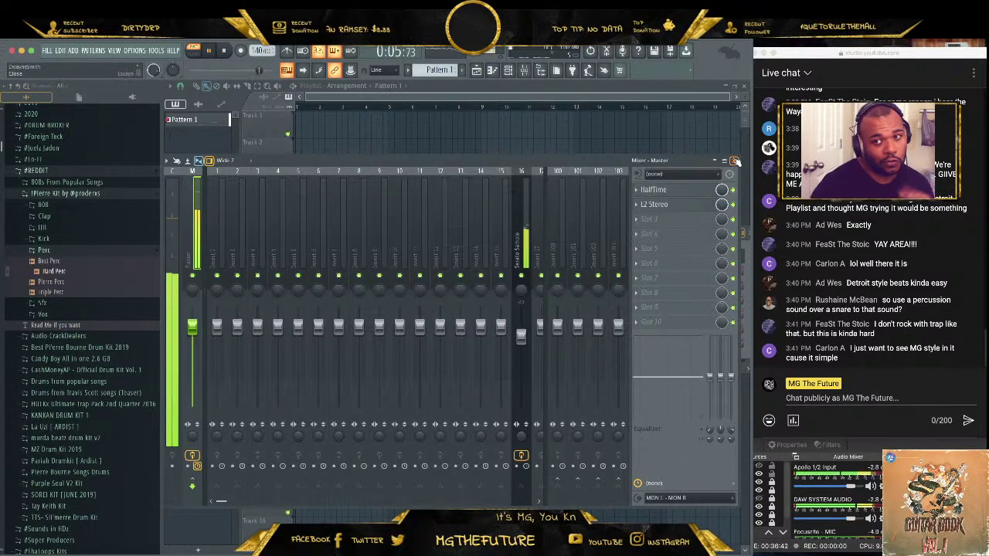
- In the mixer, move L2 Stereo down to slot 3 of the master track and load Fruity Love Philter in slot 2
click(734, 160)
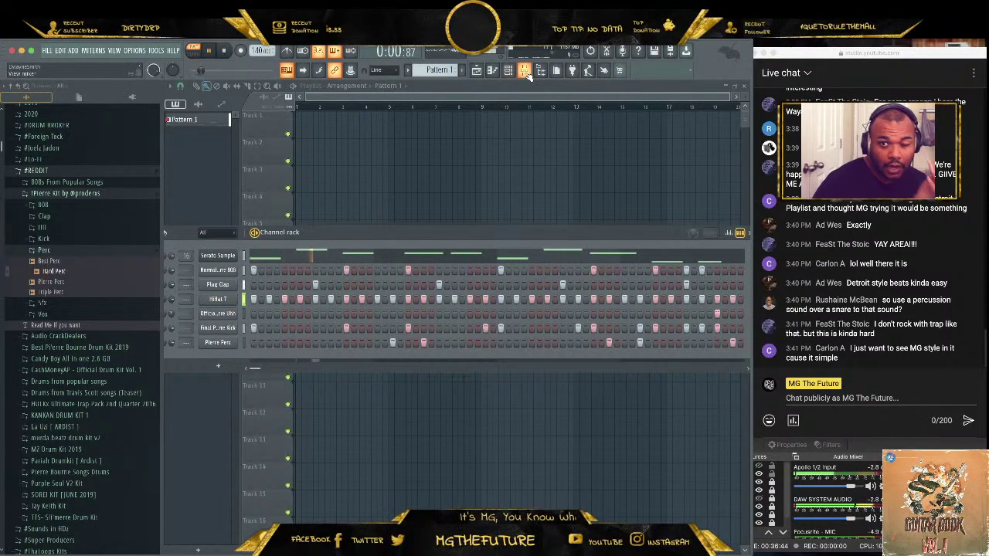
key(F9)
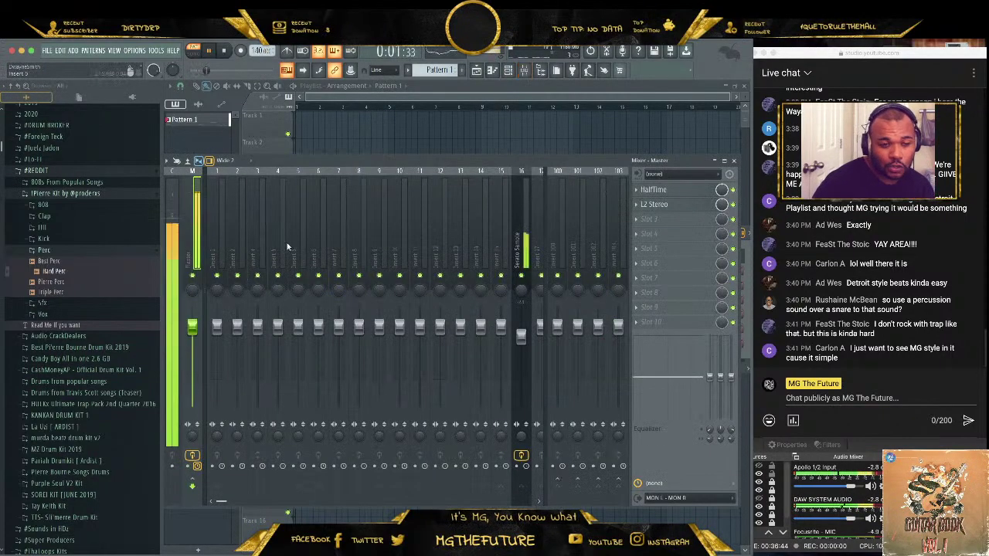
click(633, 209)
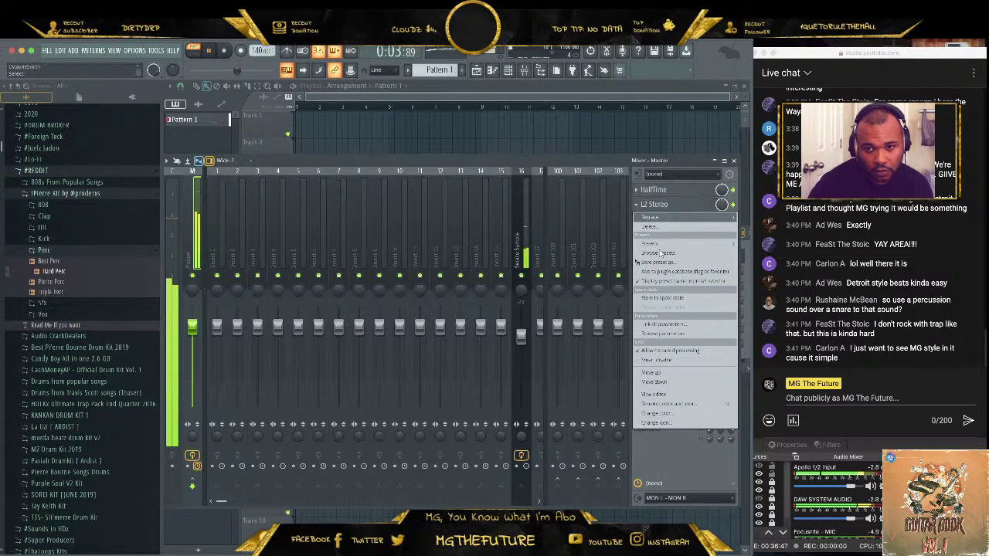
click(649, 226)
click(653, 204)
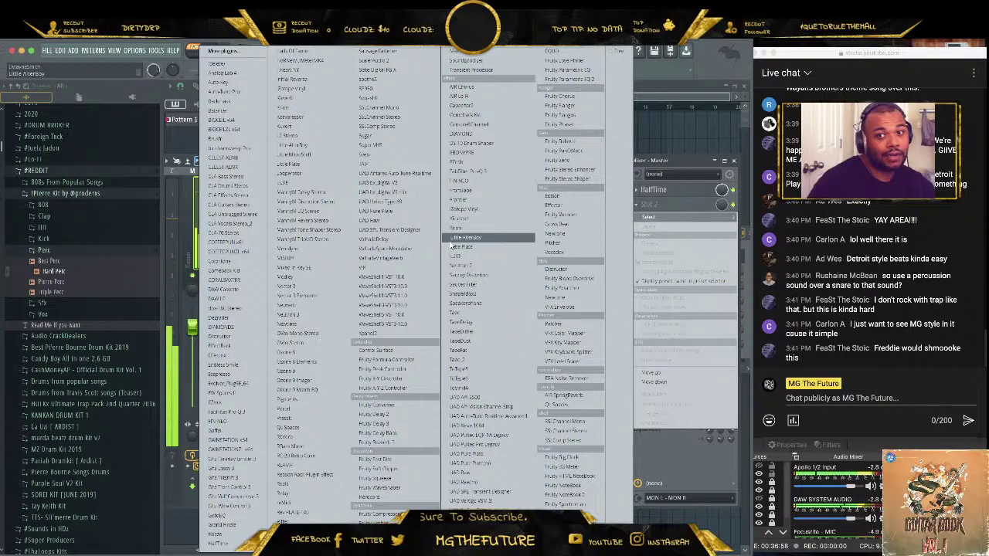
click(564, 60)
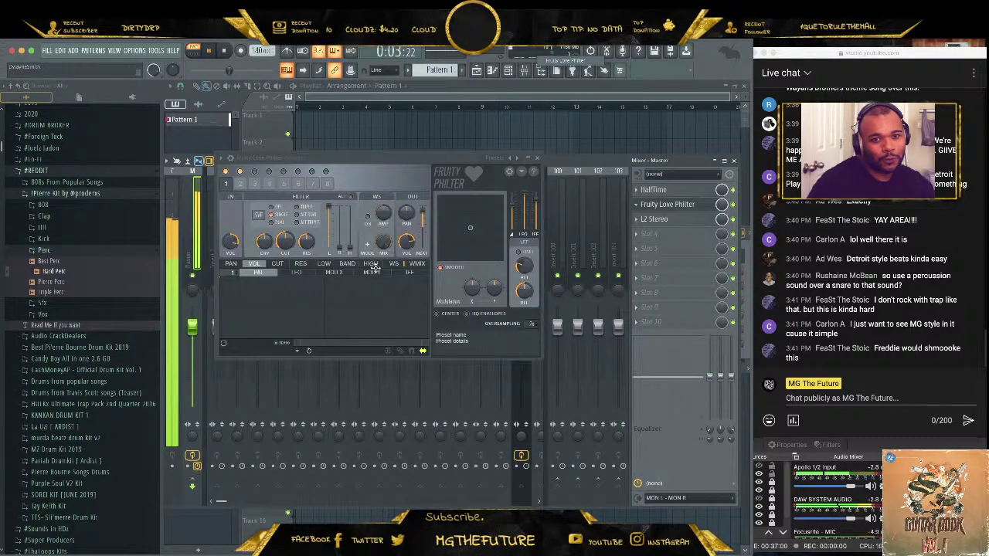
- Load the Simple triangle lowpass LFO preset in Fruity Love Philter and close its window
click(517, 158)
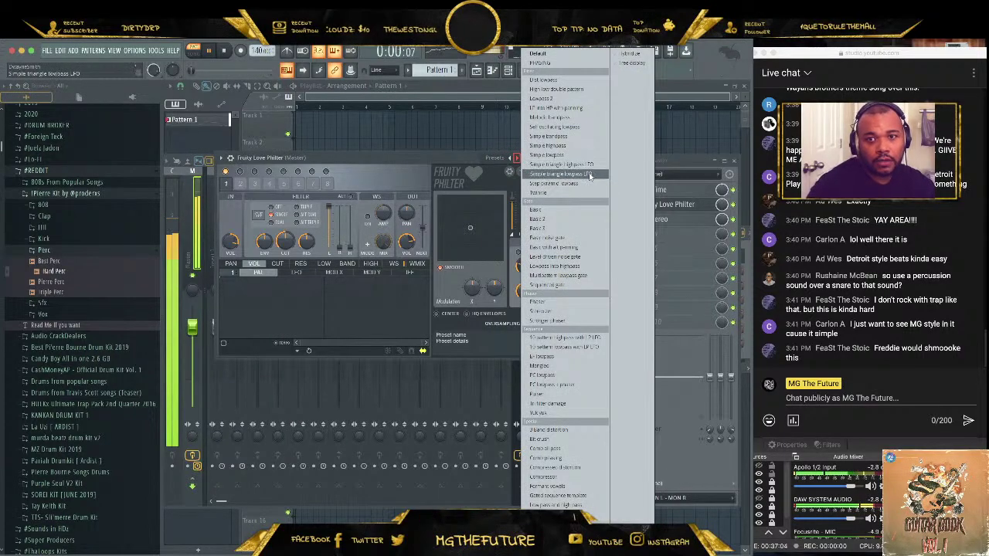
click(590, 176)
click(537, 158)
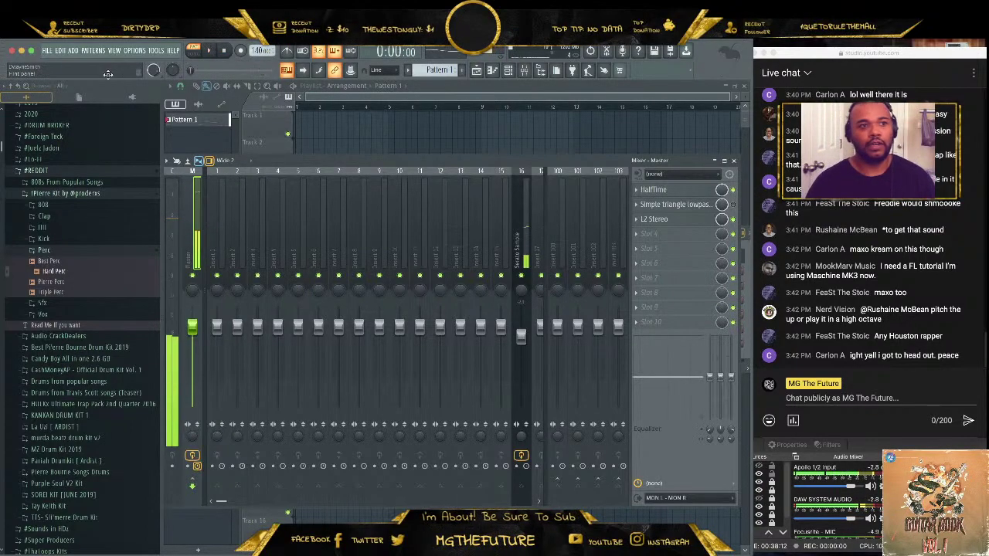
- Save the project as MGTF-LIVE-INSTRUCTIONS in the 10 October 2021 folder
click(50, 51)
click(74, 100)
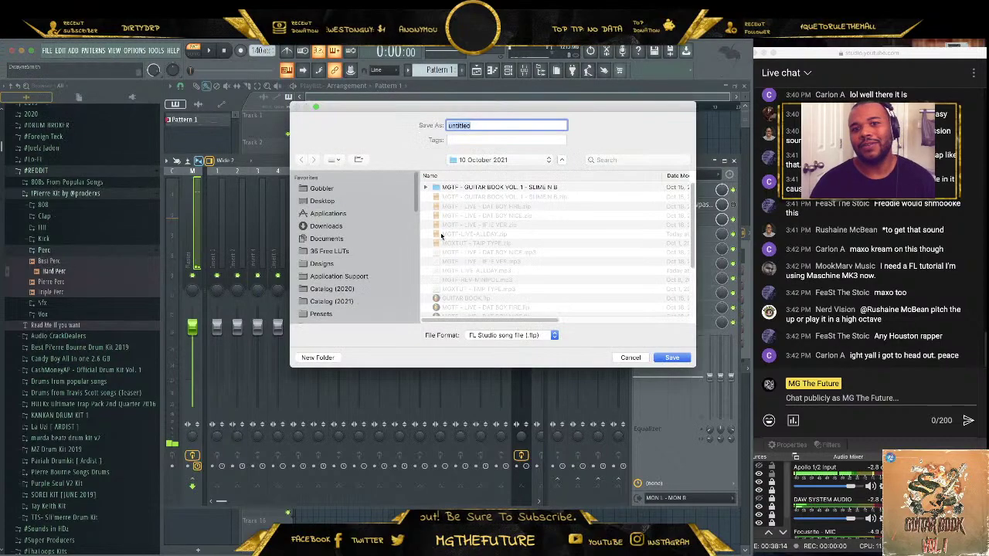
text(M)
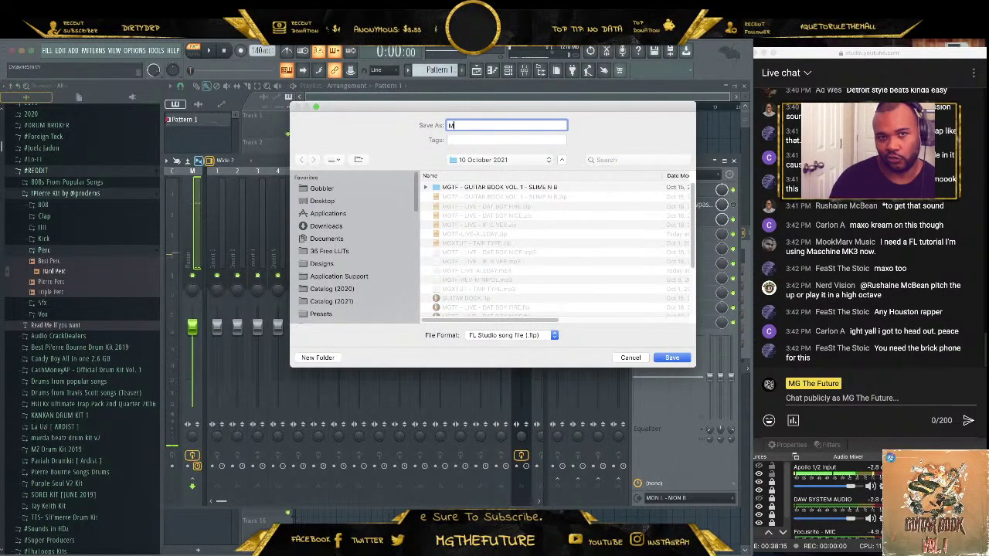
key(BackSpace)
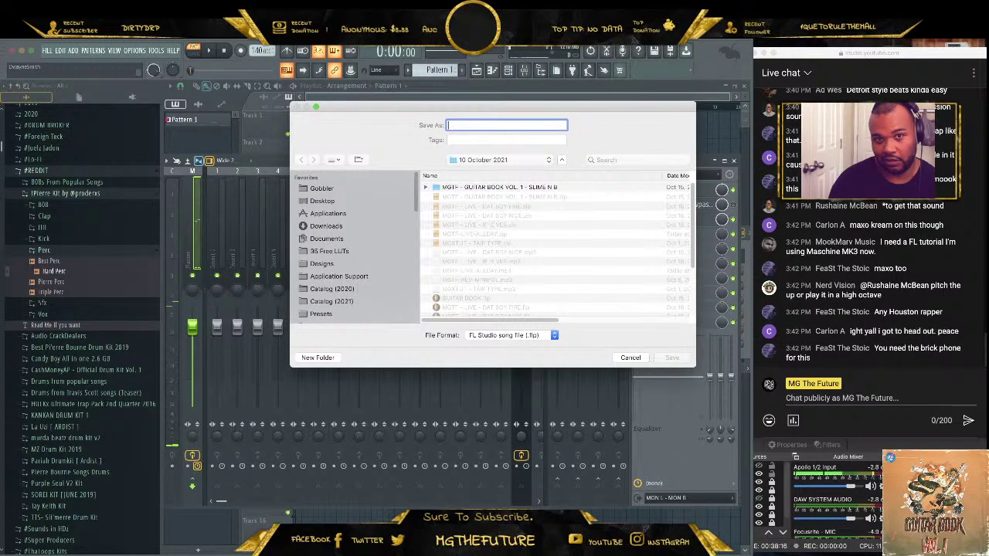
text(MGTF-LIVE-INSTRUCTIONS)
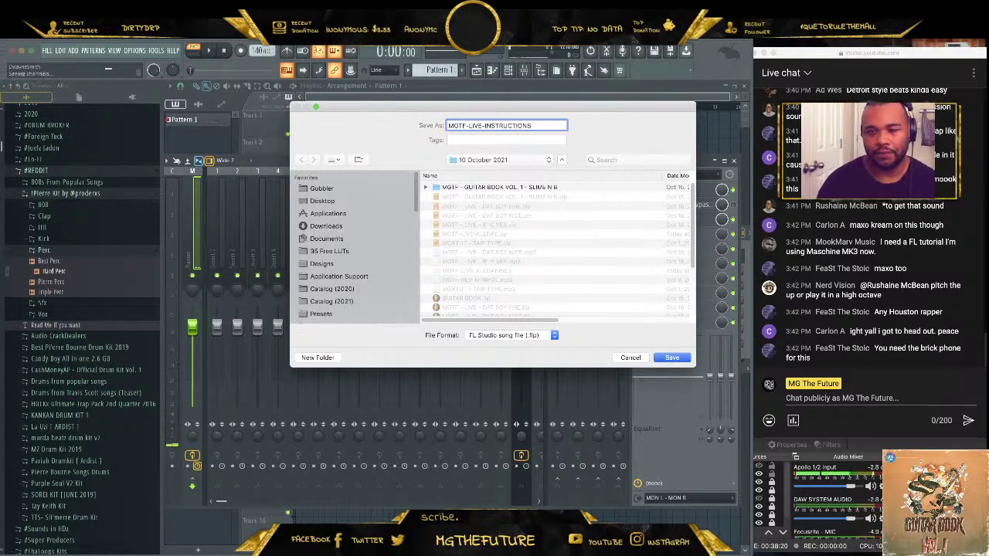
key(Return)
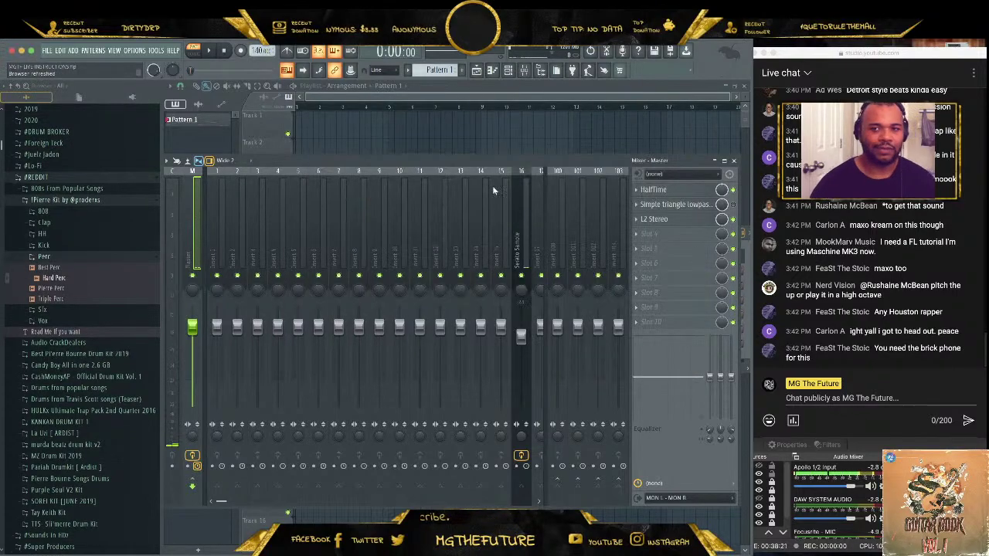
- Close the mixer and clone the Serato Sample channel in the Channel rack
click(735, 160)
drag(451, 233, 447, 214)
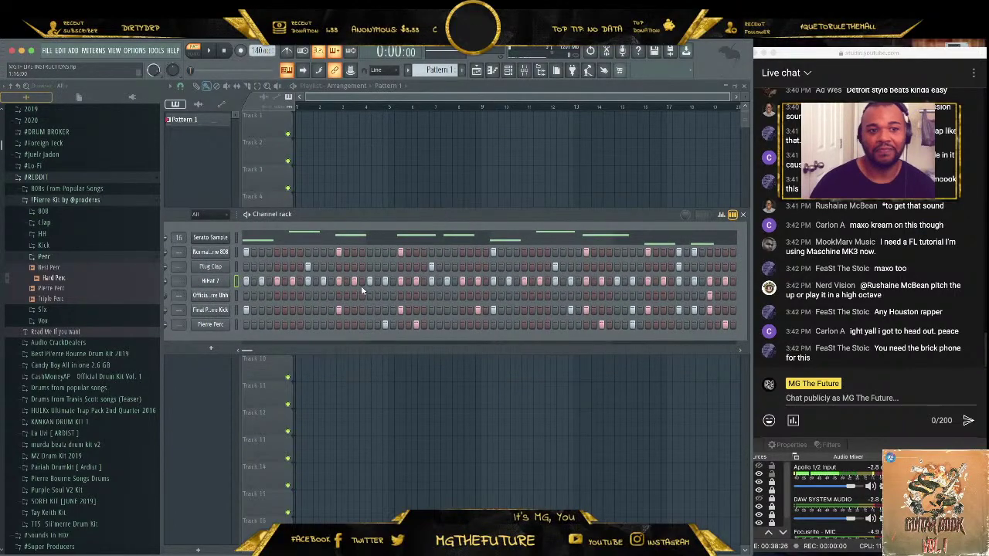
right_click(227, 238)
click(269, 323)
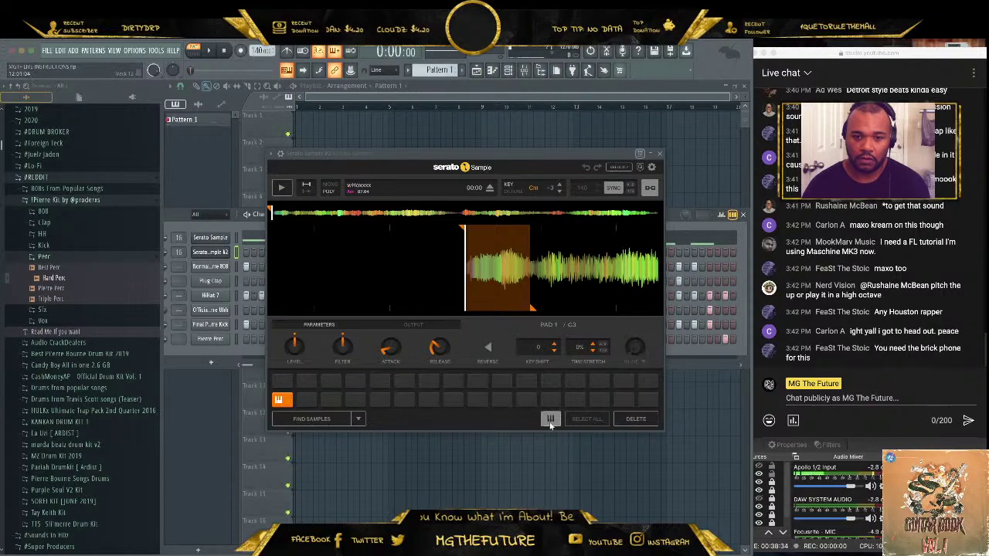
- Fill the cloned Serato Sample's pads with random slices, audition them against the pattern and close the sampler
click(341, 425)
click(318, 419)
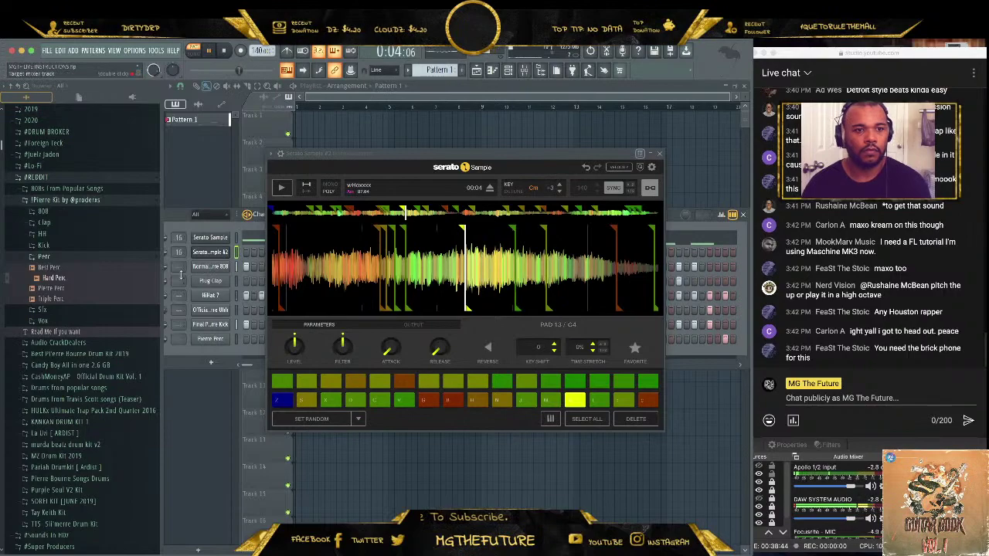
drag(680, 215, 722, 181)
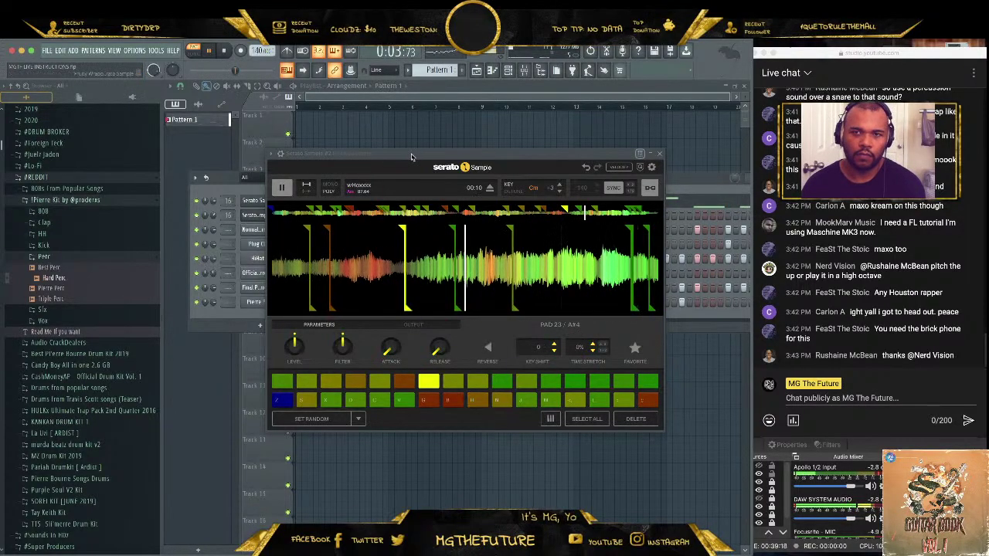
click(659, 153)
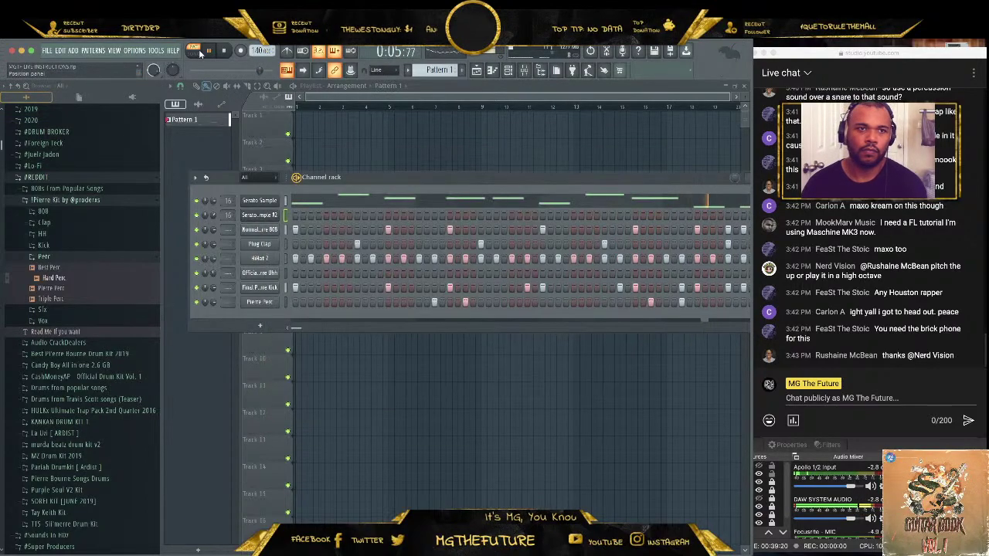
- Record a pad performance on the cloned Serato Sample channel in Pattern 1 and reposition the Channel rack
click(241, 52)
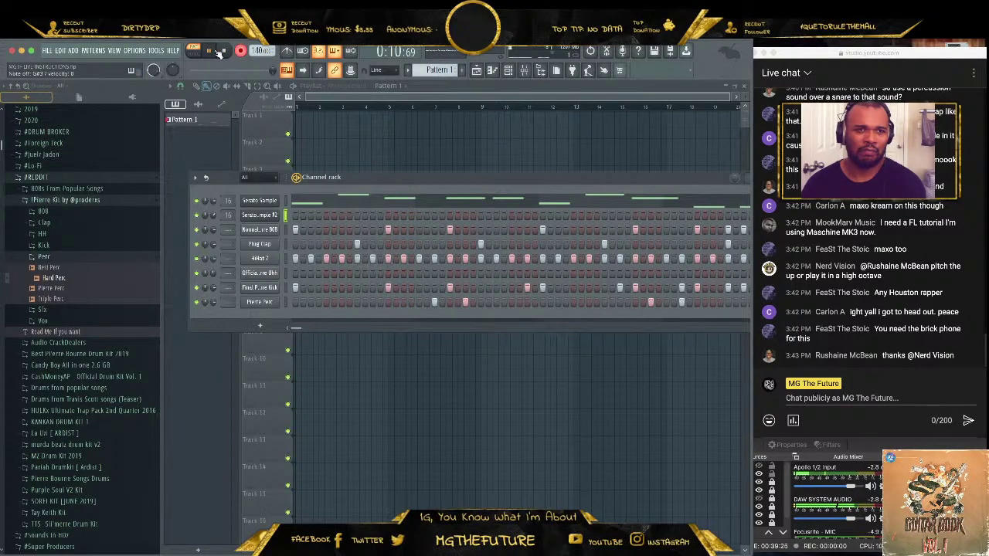
click(241, 52)
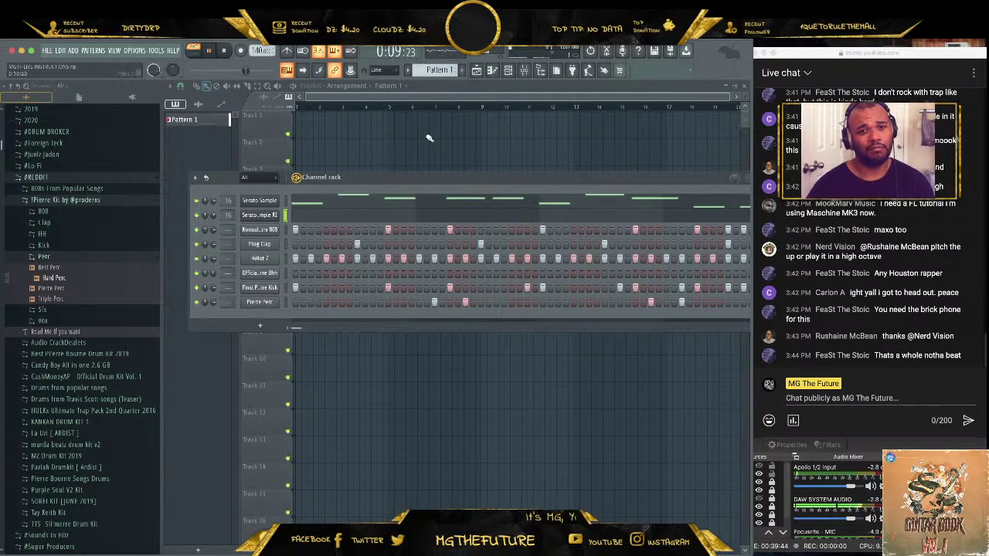
drag(449, 177, 423, 177)
click(188, 177)
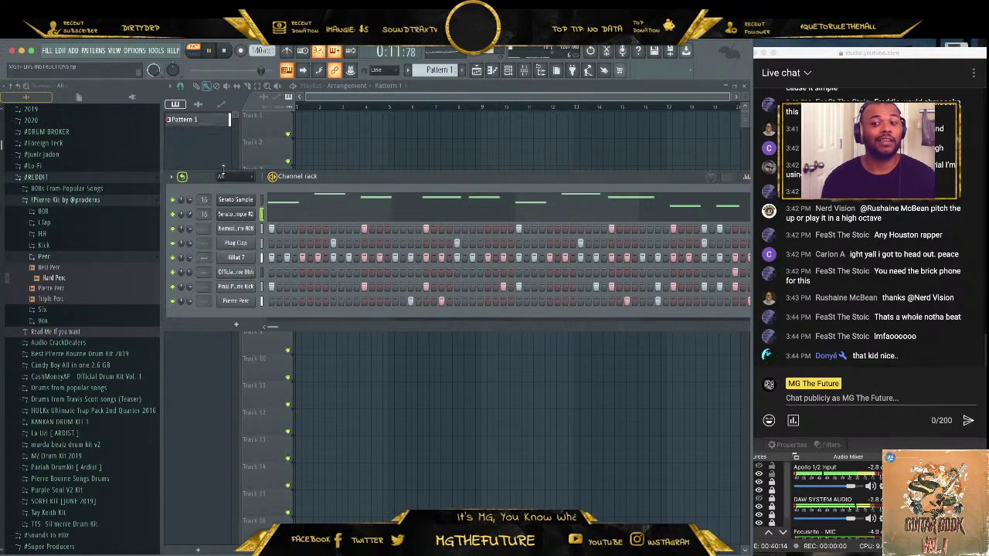
- Save the project and lay out two back-to-back Pattern 1 clips on Track 1, the second starting at bar 9
click(50, 51)
click(83, 98)
drag(382, 133, 256, 119)
drag(513, 124, 487, 123)
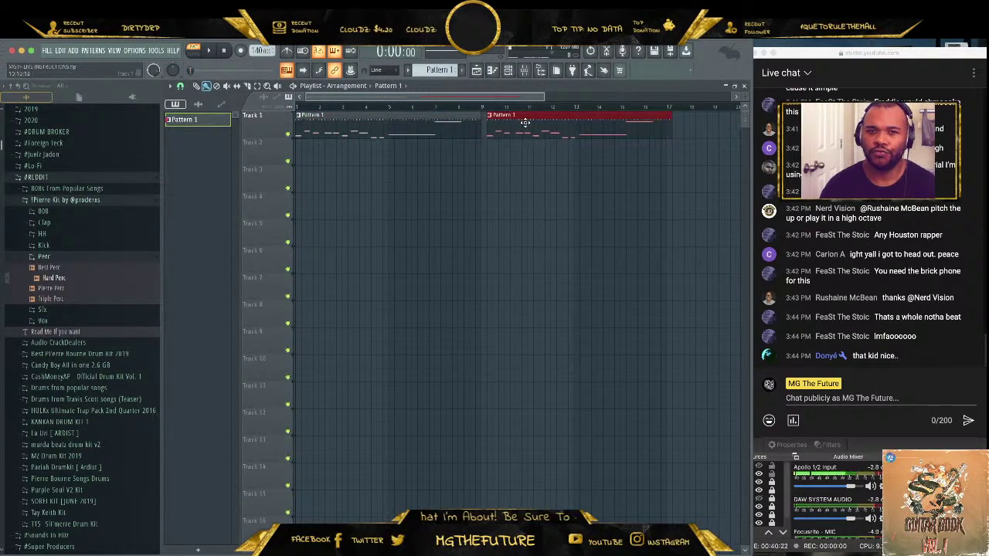
- Export the project as a zipped loop package and accept the suggested file name
click(47, 54)
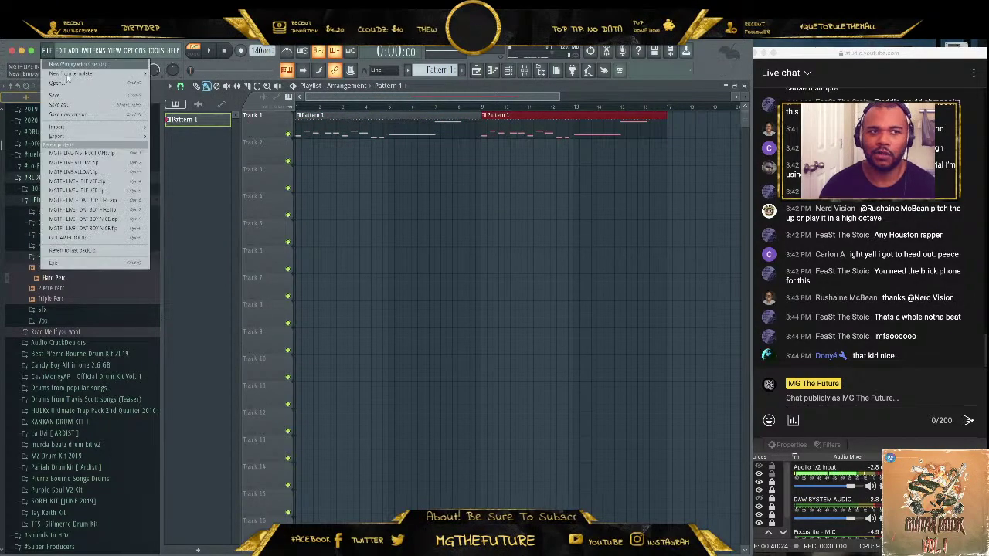
mouse_move(128, 139)
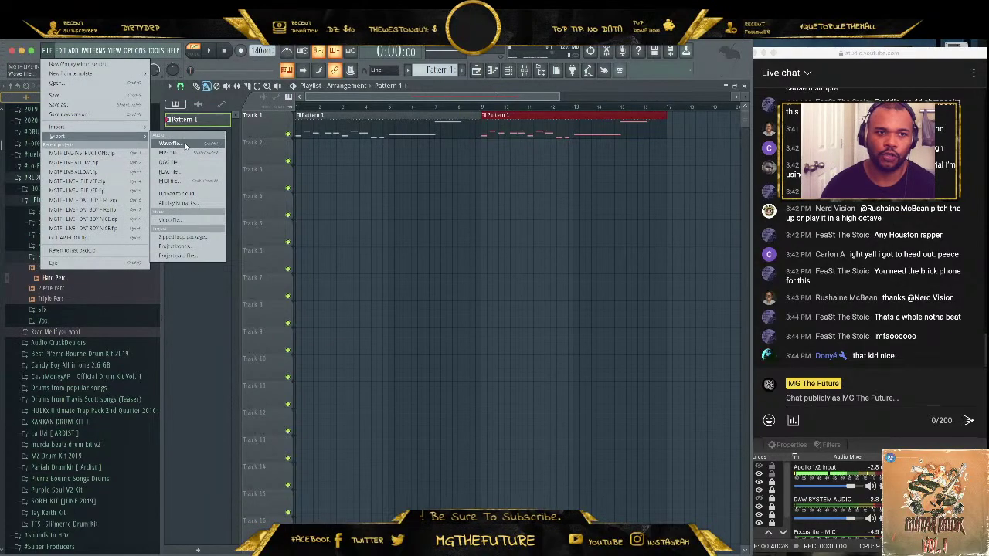
click(193, 238)
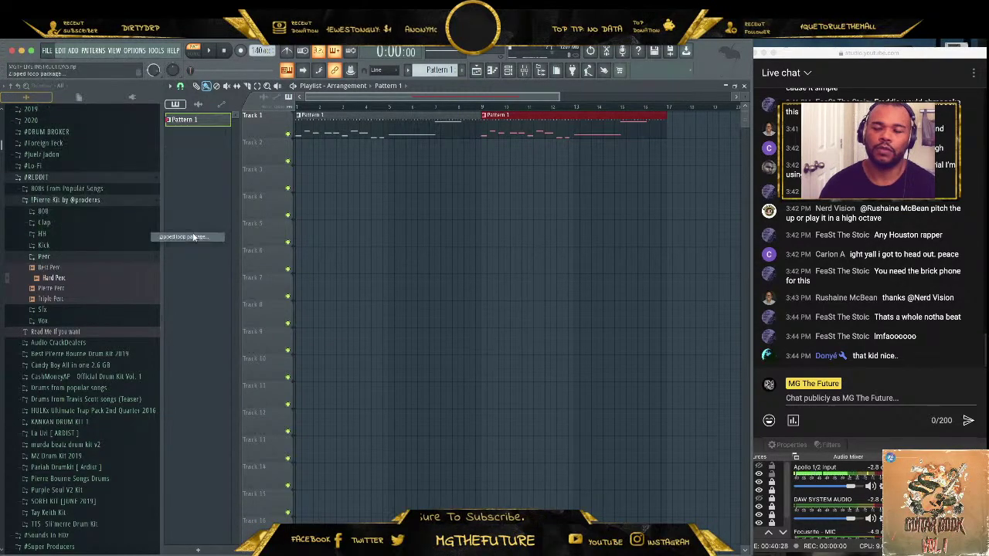
key(Return)
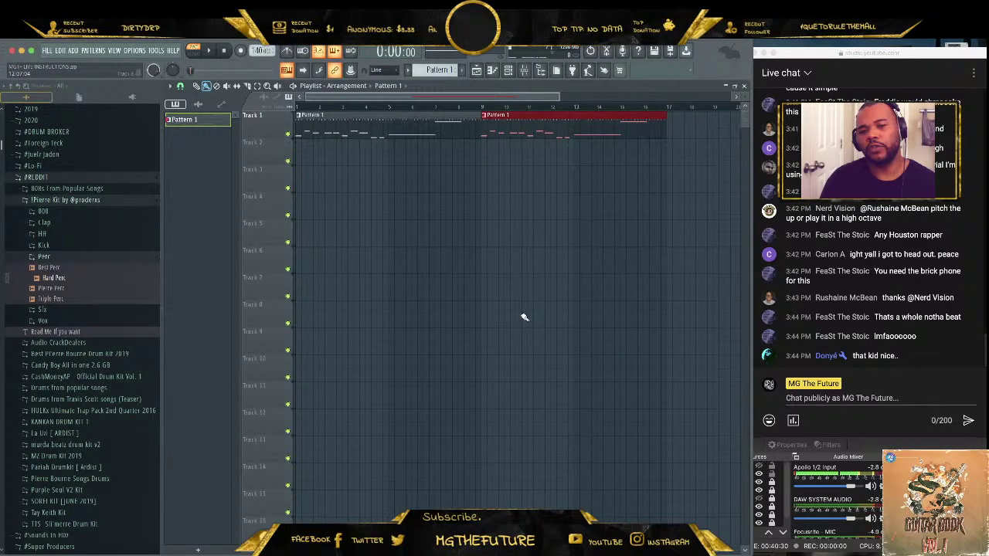
- Export the current pattern as an MP3 named MGTF-LIVE-INSTRUCTIONS in the 10 October 2021 folder with the existing render settings
click(48, 51)
mouse_move(92, 136)
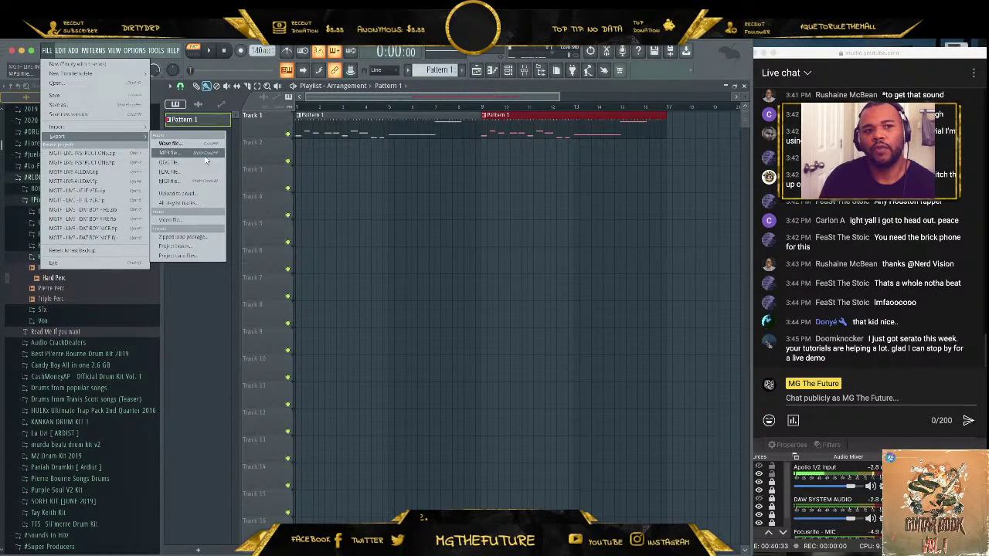
click(205, 154)
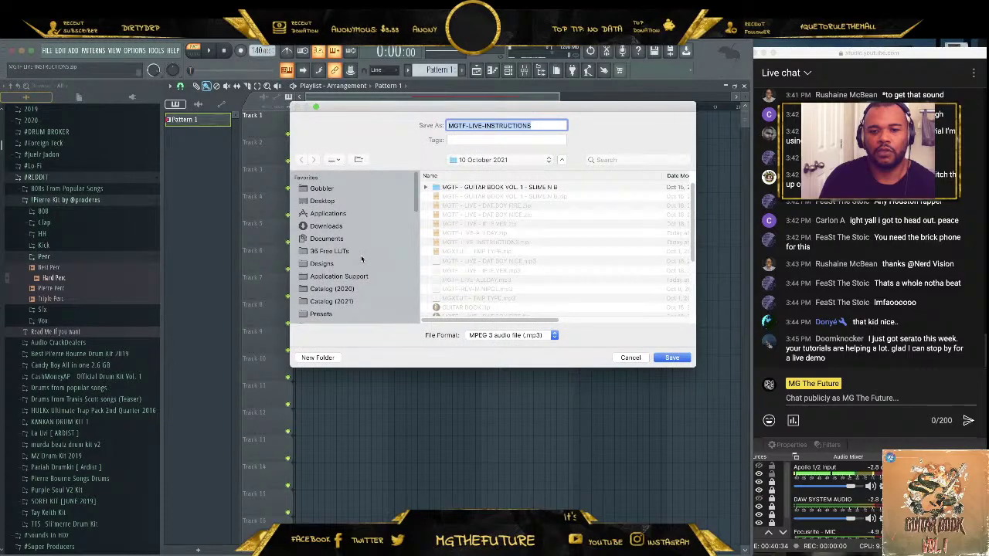
click(666, 357)
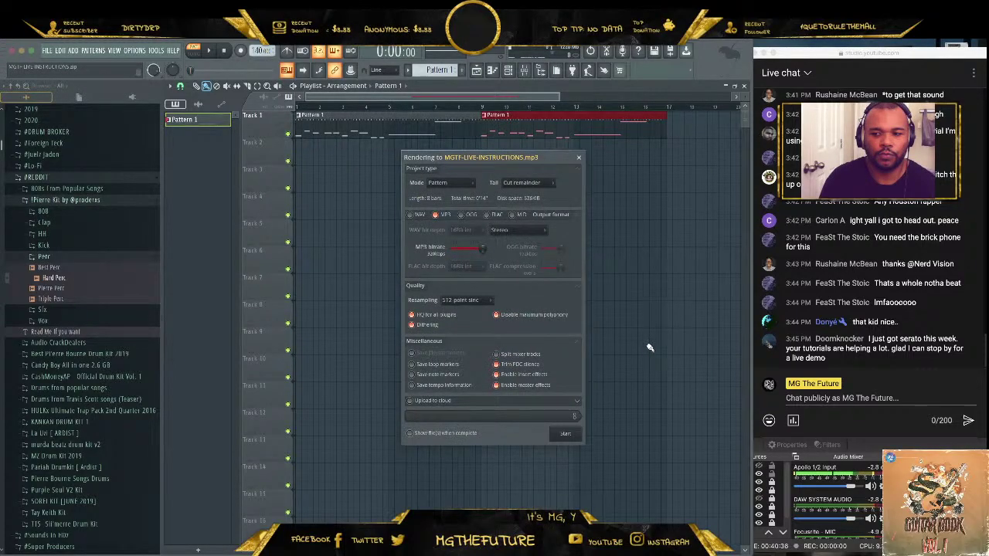
click(571, 434)
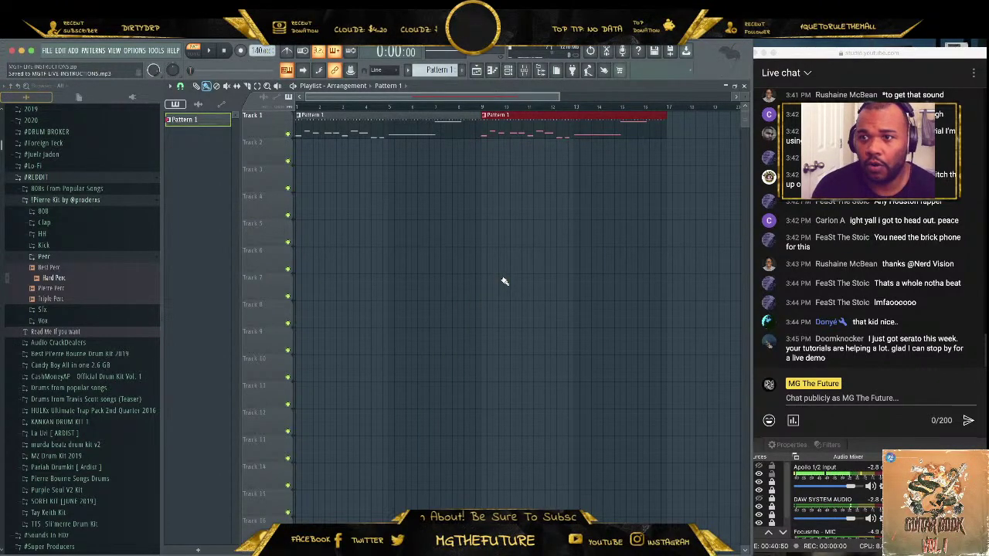
scroll(958, 267, up, 10)
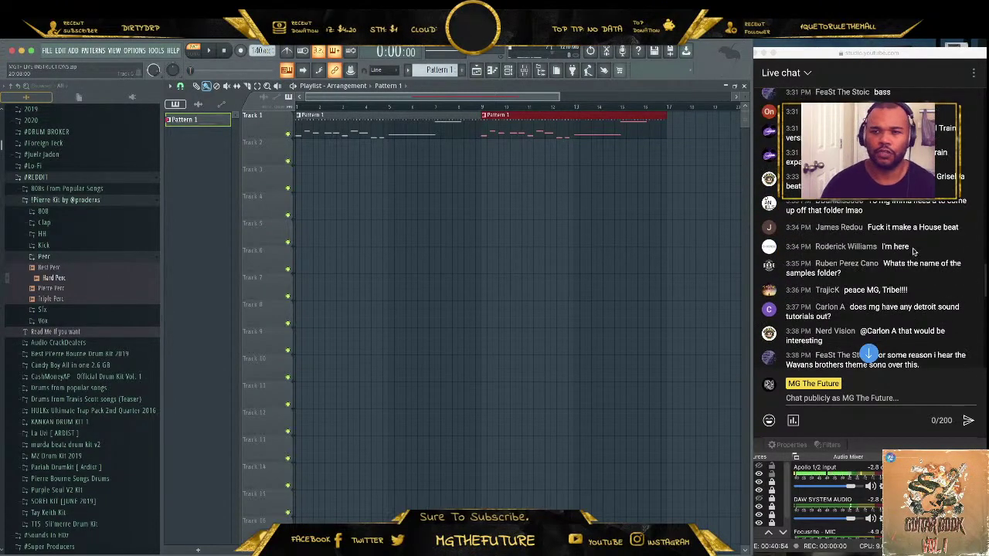
scroll(914, 251, down, 10)
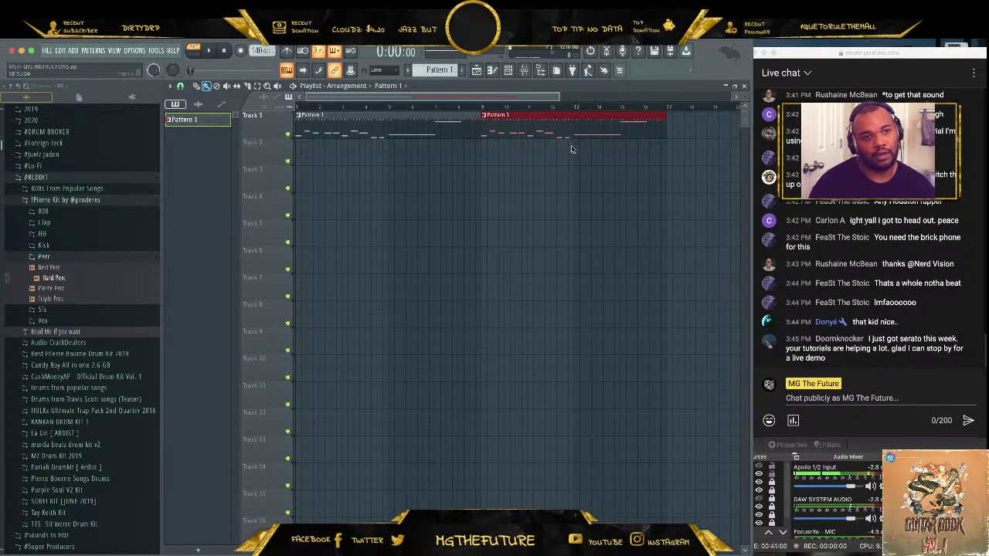
- Start a new project and insert a Serato Sample instrument in the Channel rack
click(49, 51)
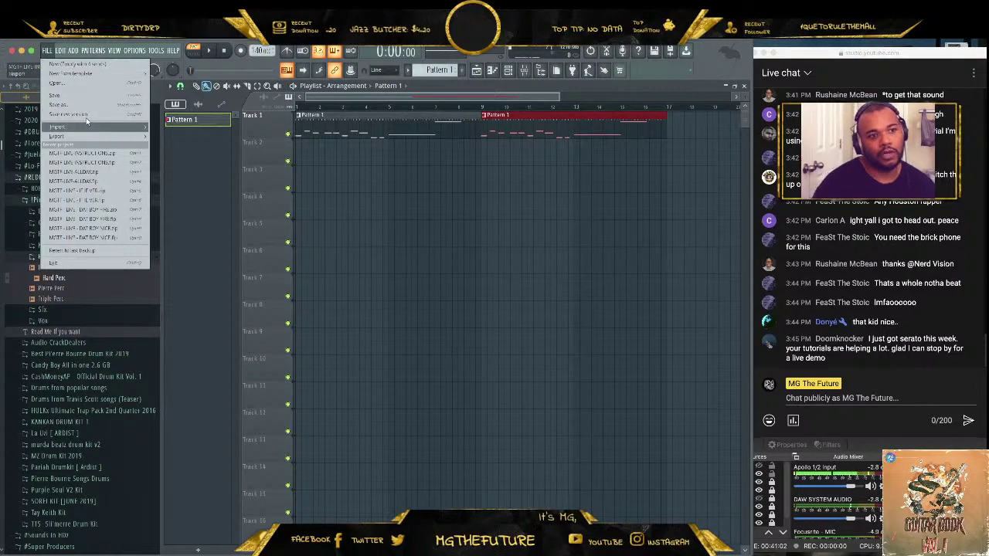
click(94, 65)
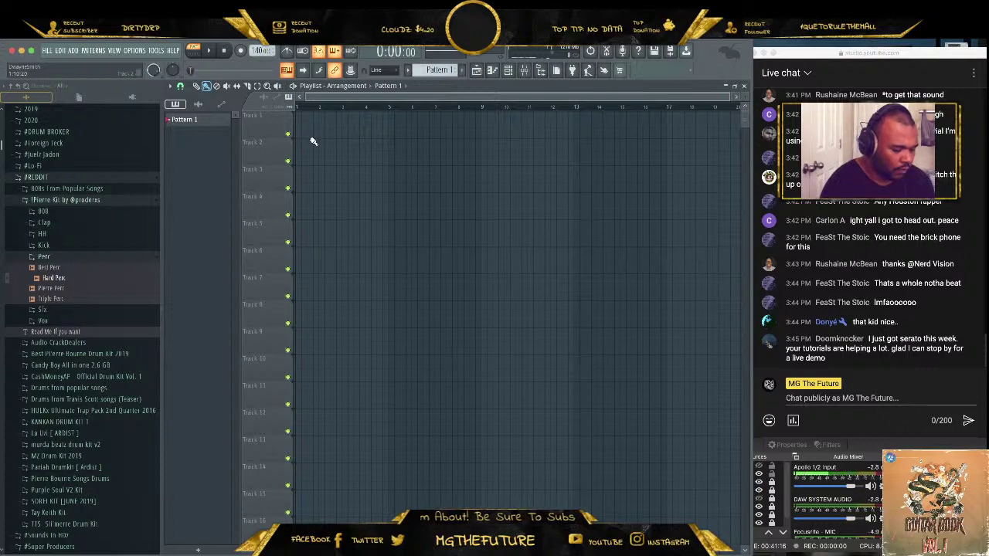
click(508, 71)
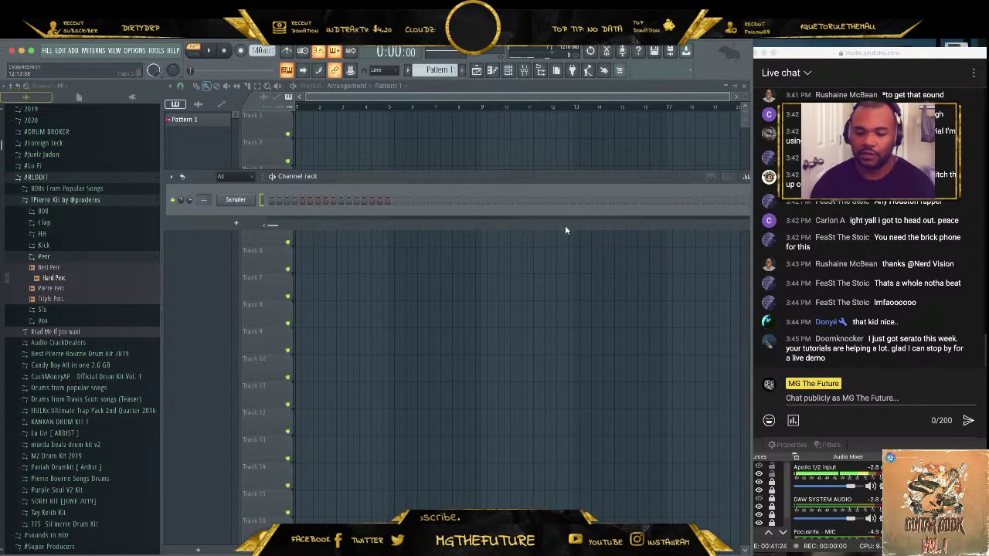
right_click(232, 201)
mouse_move(285, 276)
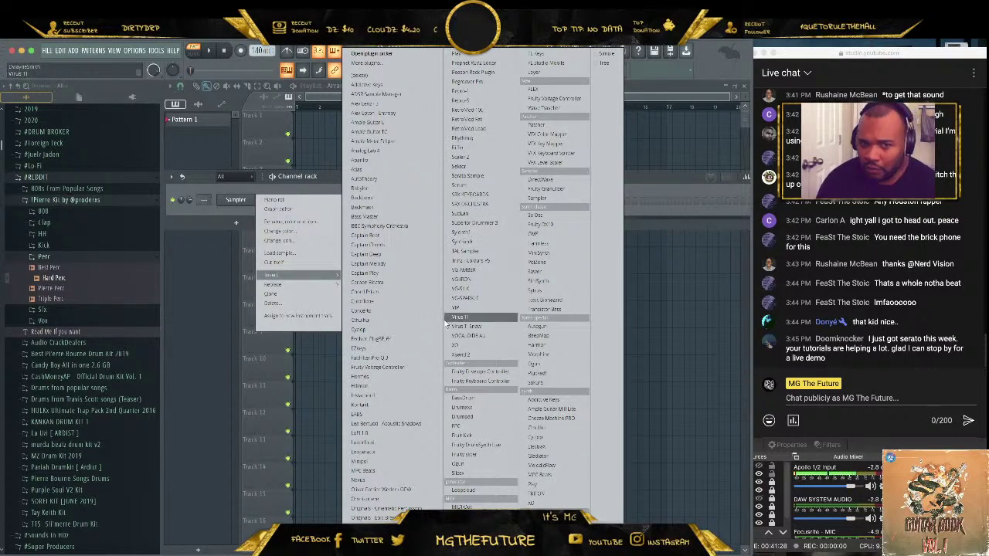
click(495, 175)
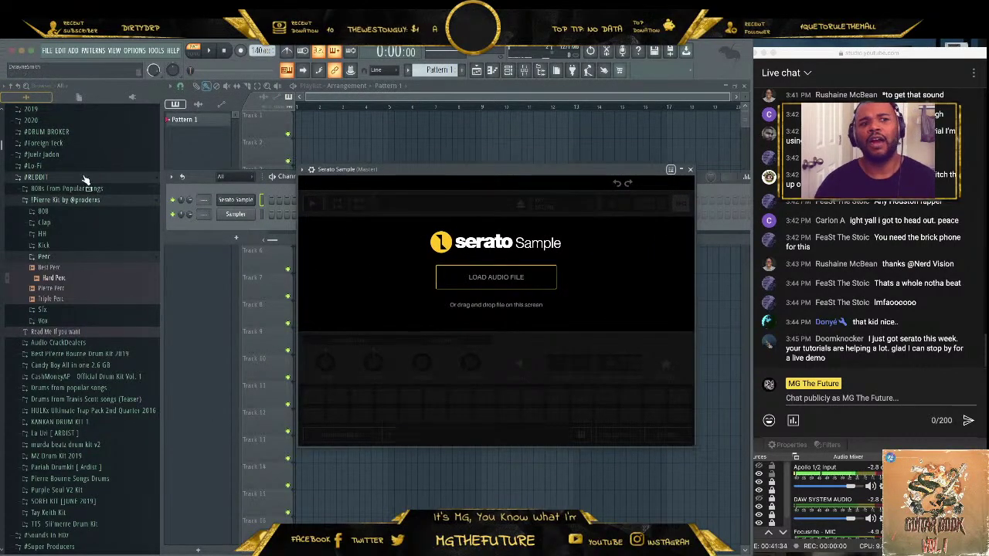
- Collapse the #REDDIT folder and browse the Samples library to the Lost Chopz folder inside #Cough Smoke Chopz
click(85, 180)
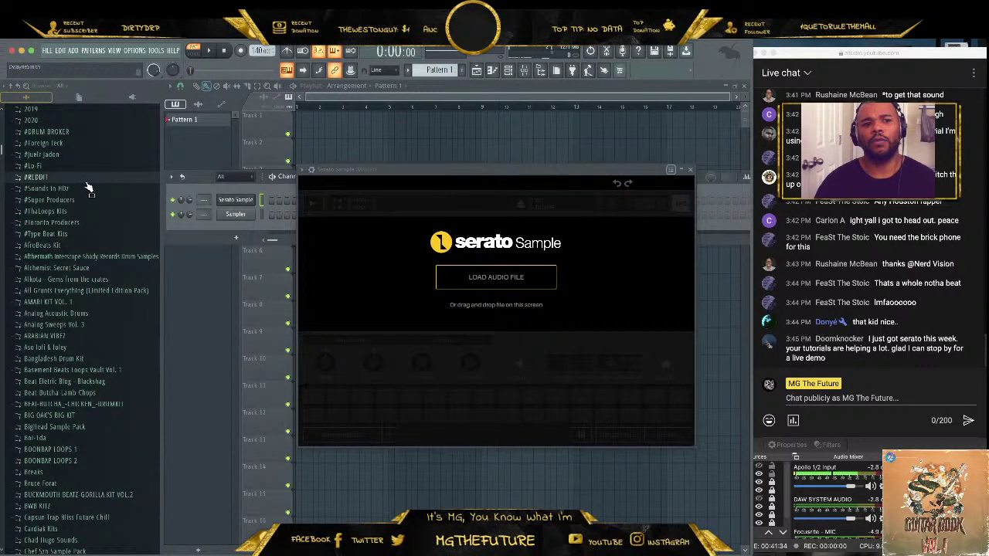
scroll(89, 189, down, 20)
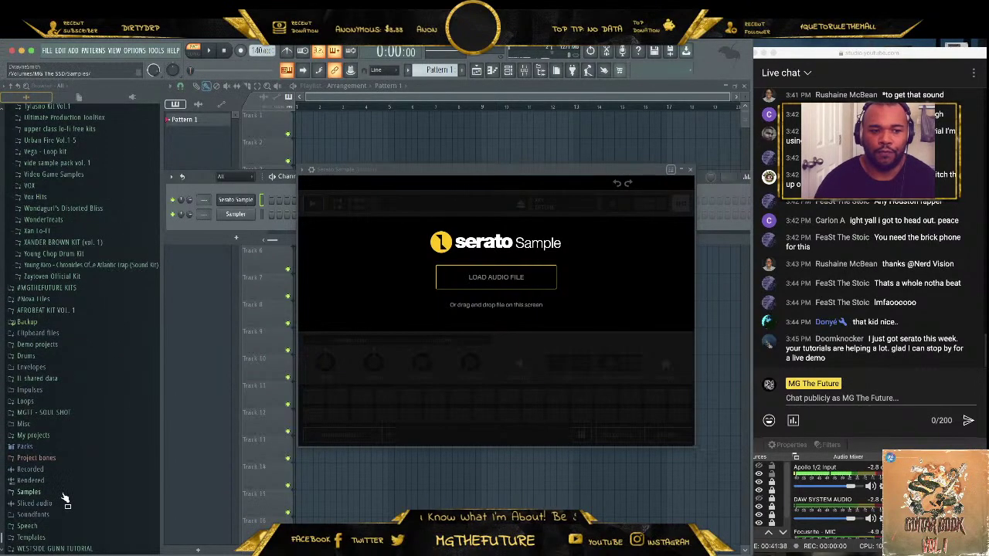
click(65, 495)
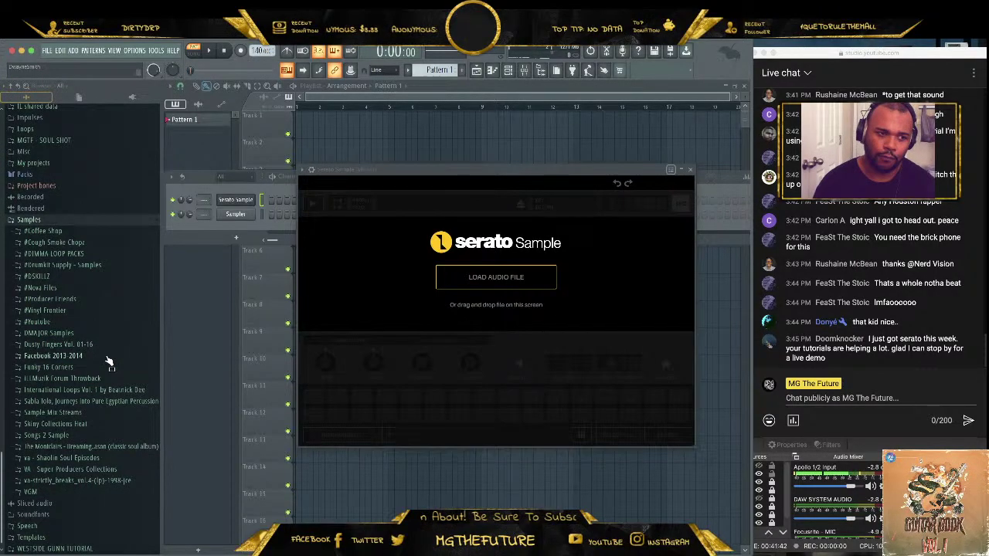
click(73, 242)
scroll(98, 320, down, 15)
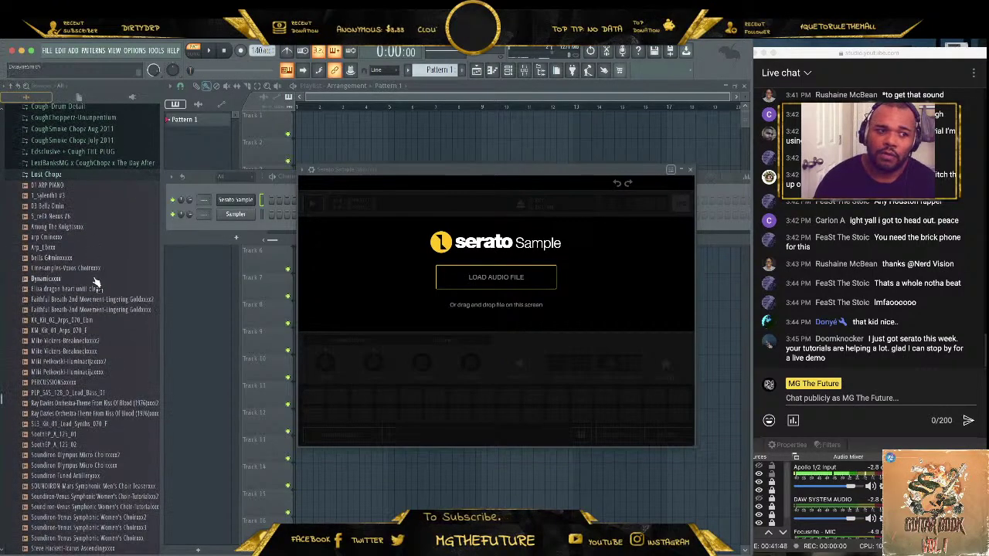
scroll(92, 355, down, 6)
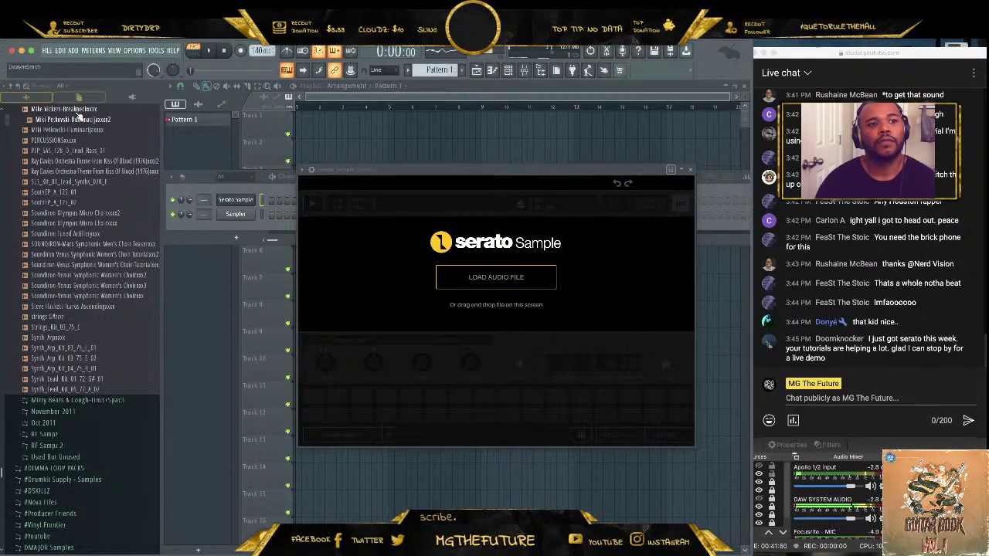
- Load the second Miki Petkovski-Iluminacija sample into Serato Sample, fill the pads with random slices and audition them
drag(80, 116, 461, 284)
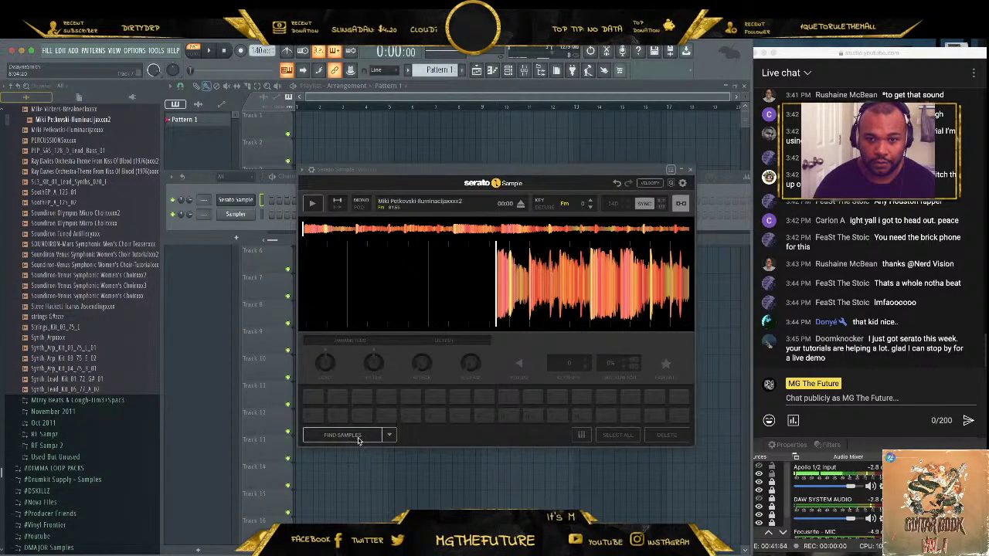
click(389, 435)
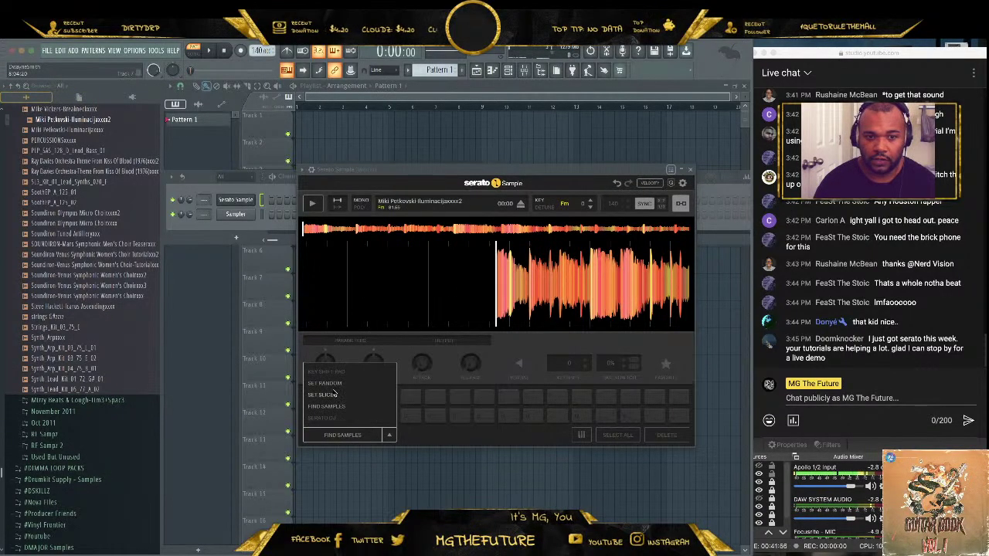
click(324, 383)
click(359, 435)
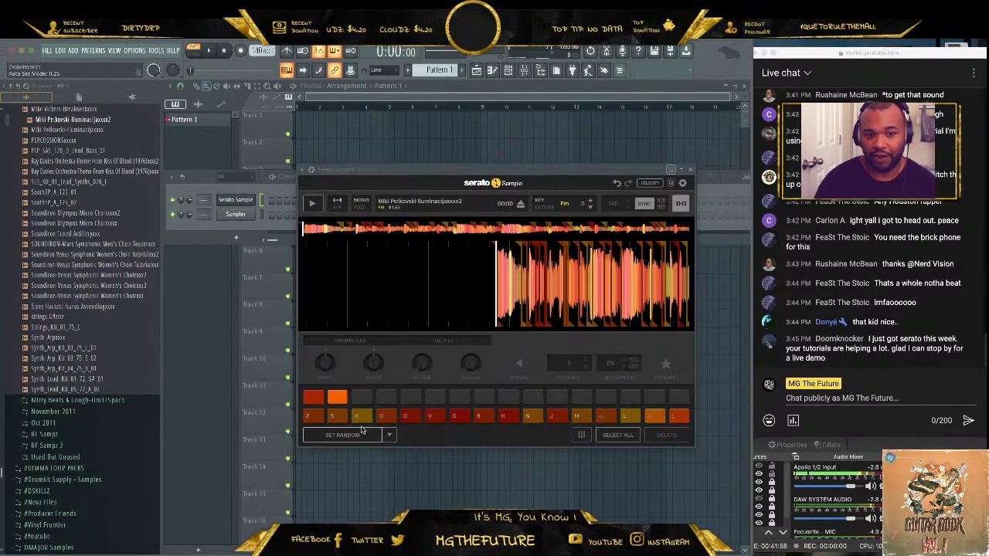
key(z)
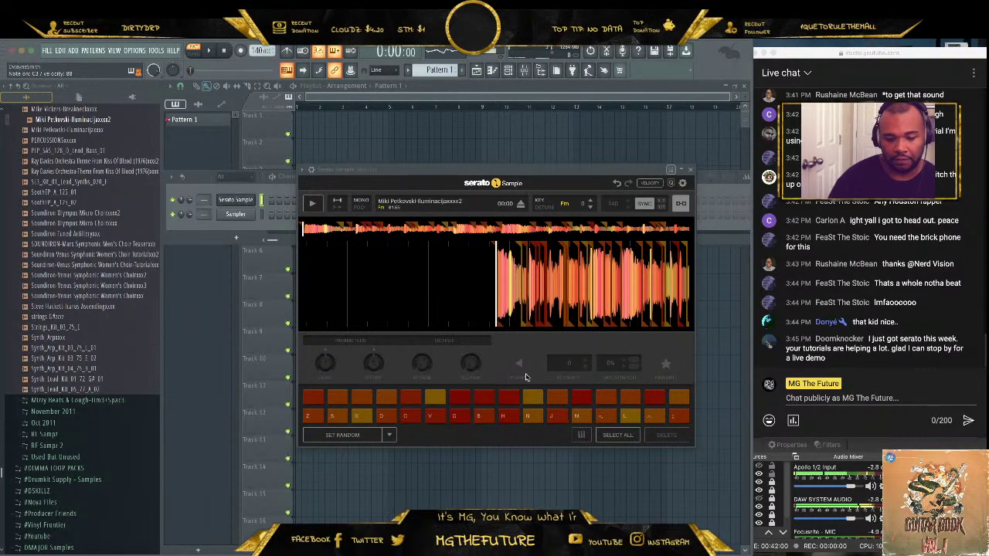
key(comma)
key(b)
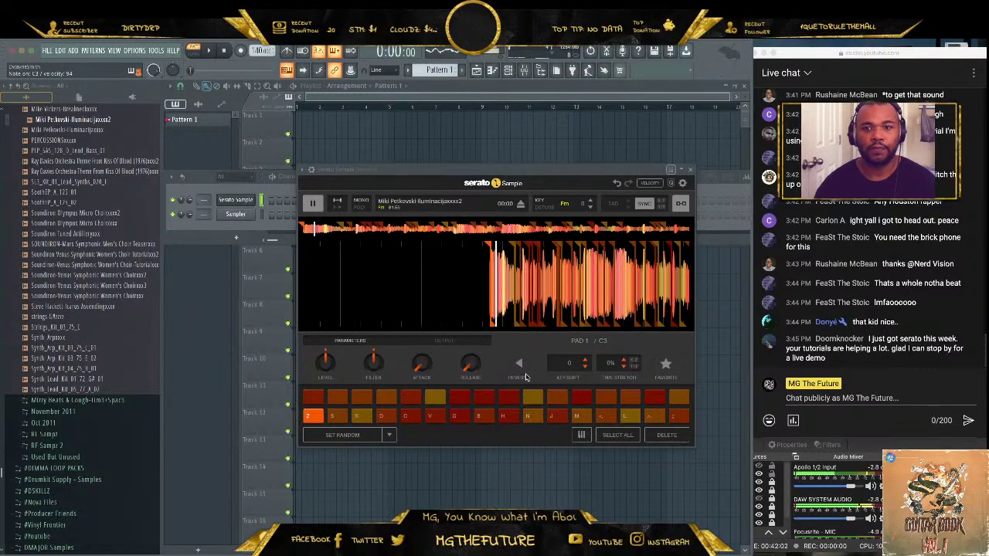
key(z)
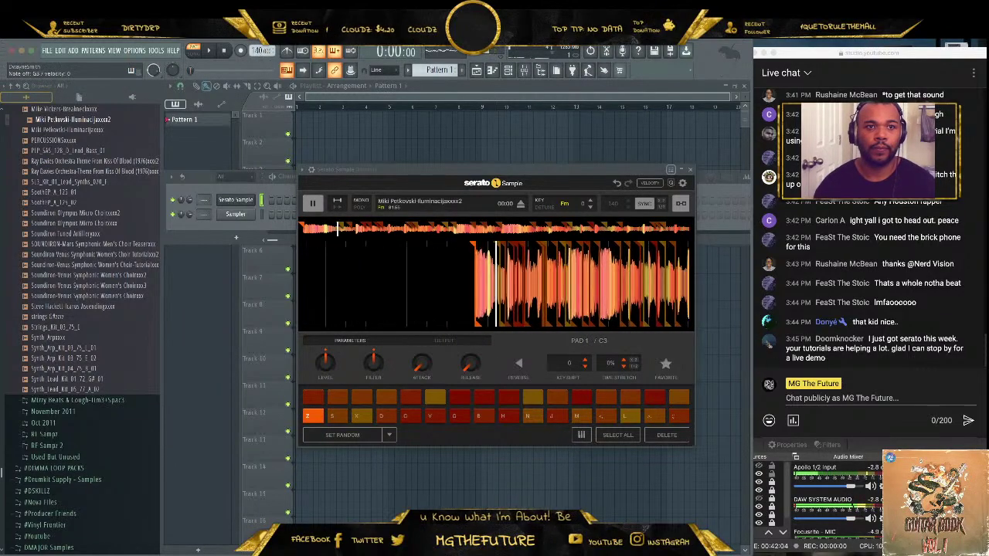
- Set the project tempo to 163 BPM and audition the pads with the loaded sample's key shifted by one semitone
drag(260, 51, 260, 56)
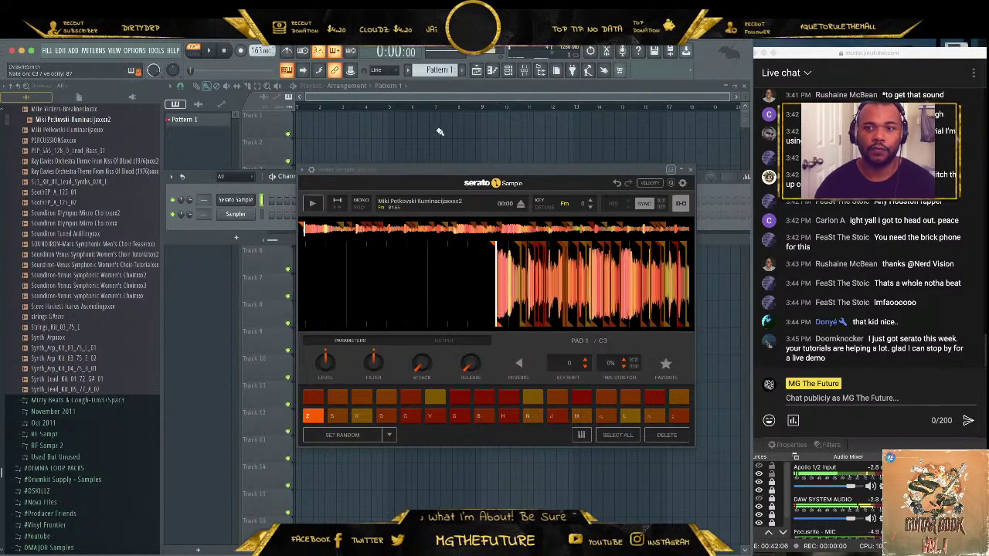
click(590, 204)
key(v)
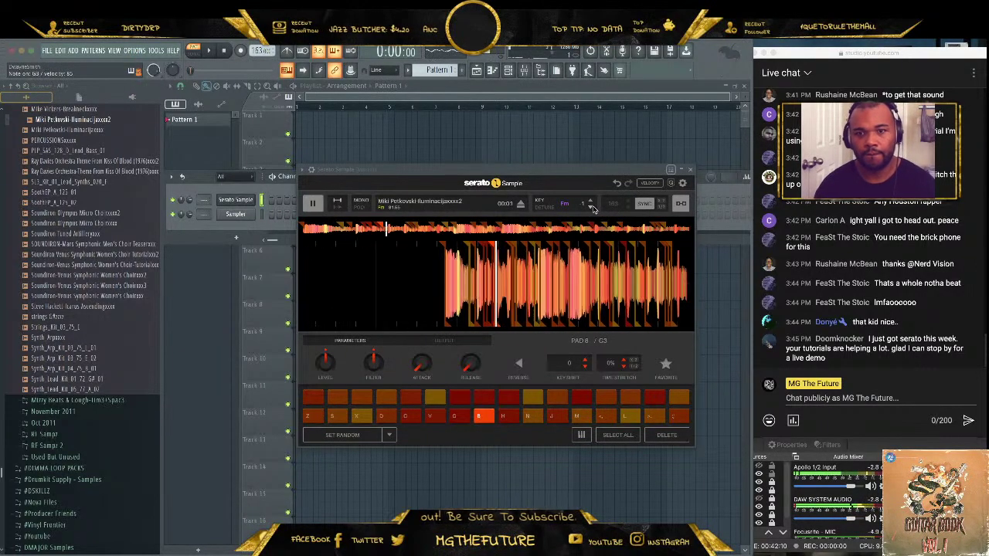
key(comma)
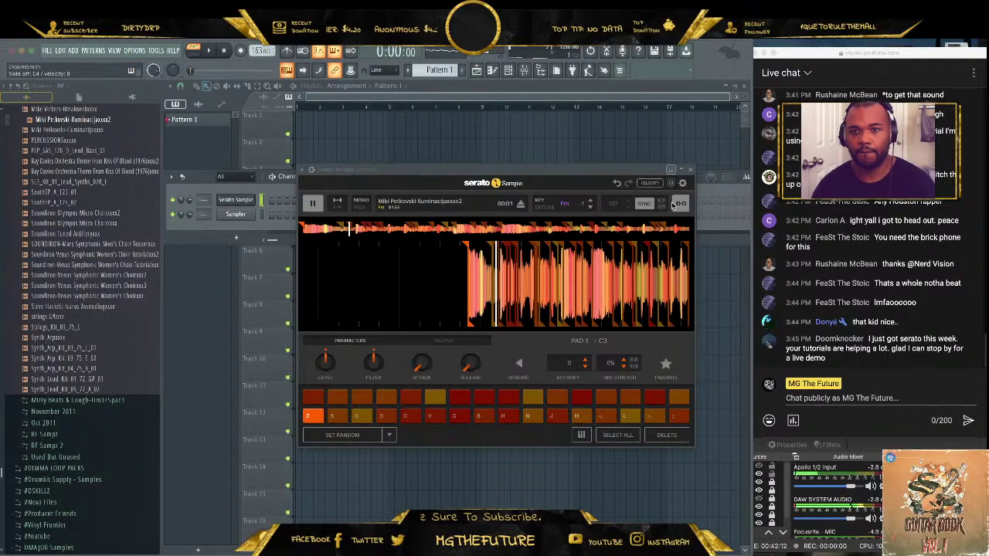
key(comma)
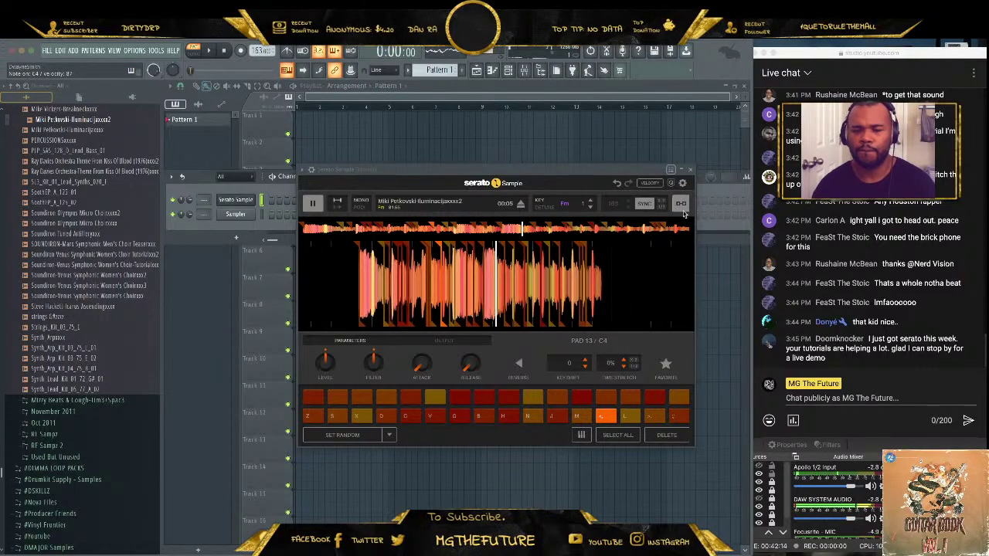
key(z)
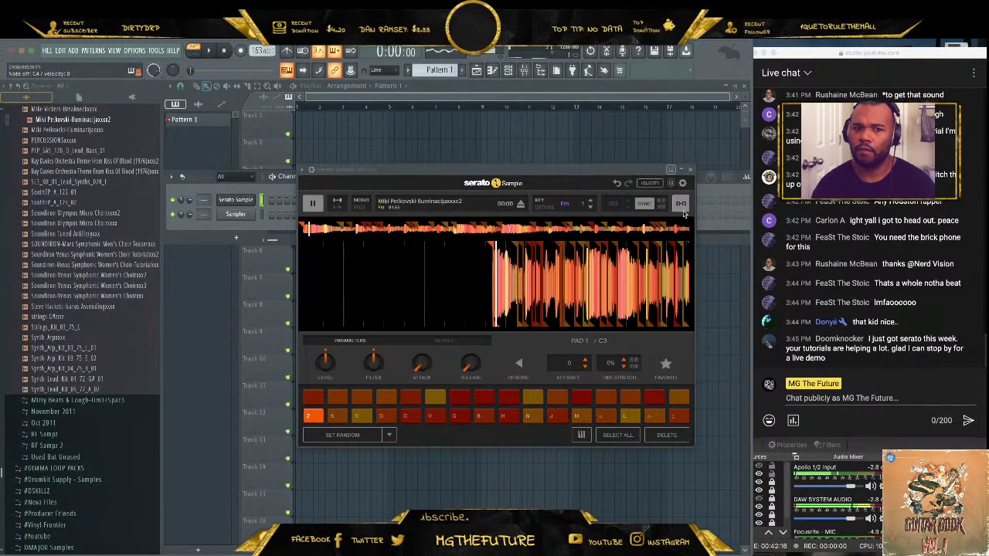
key(z)
key(z)
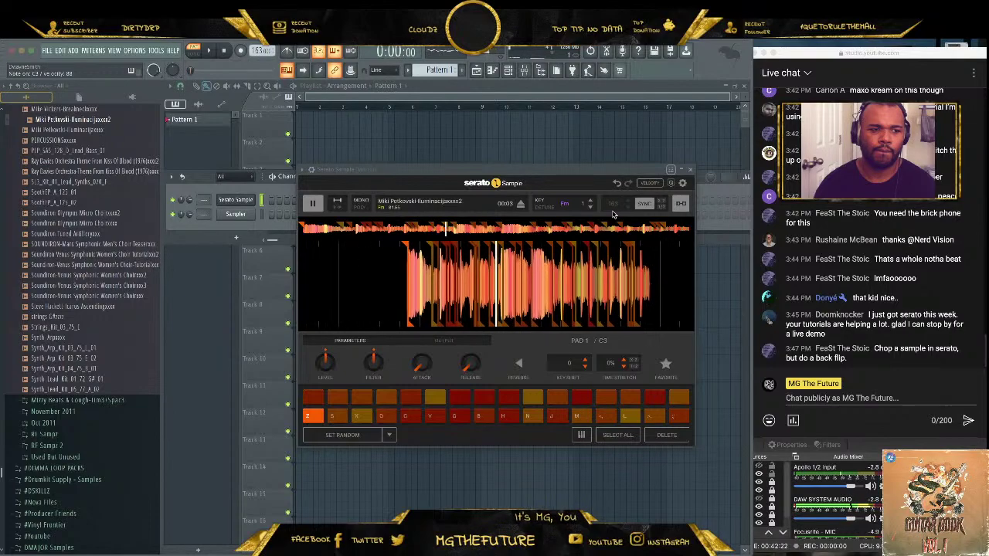
- Replace the sample with Eliza dragon heart until clear from Lost Chopz and fill the Serato Sample pads with random slices
mouse_move(328, 267)
scroll(116, 324, up, 10)
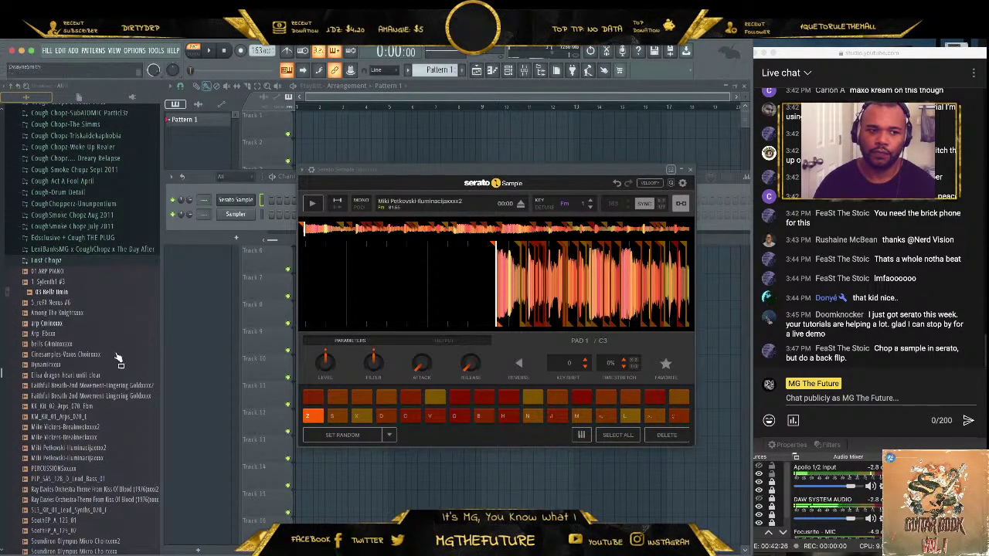
drag(87, 384, 502, 302)
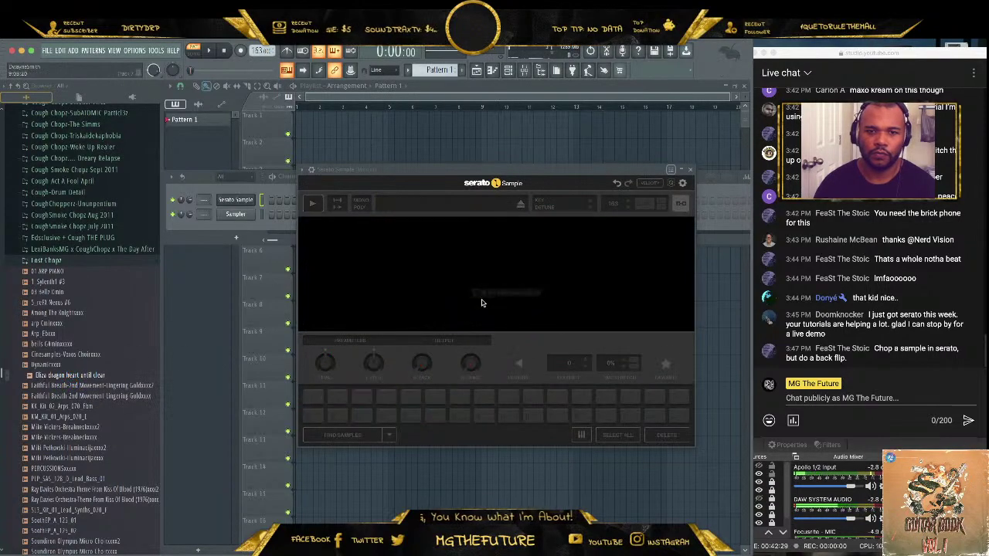
click(377, 434)
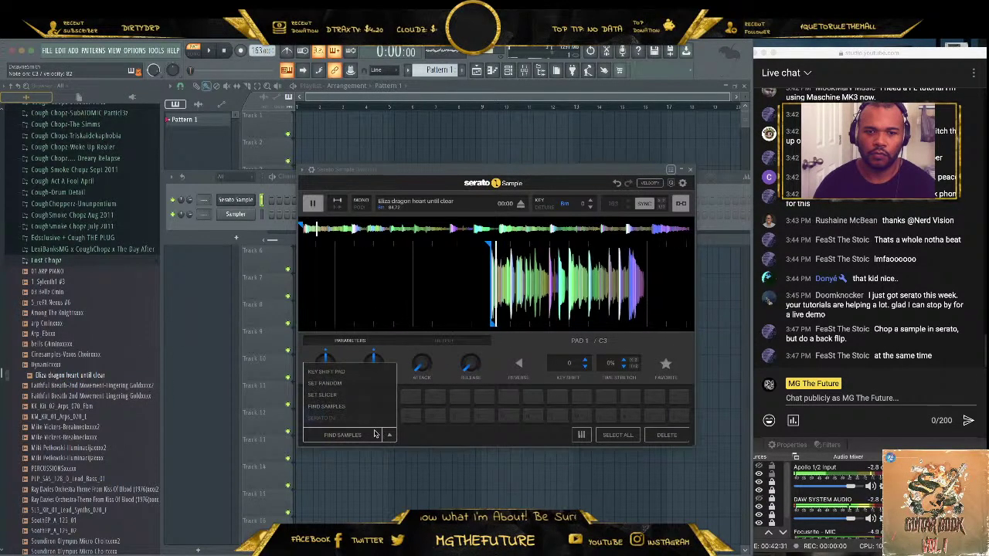
click(324, 384)
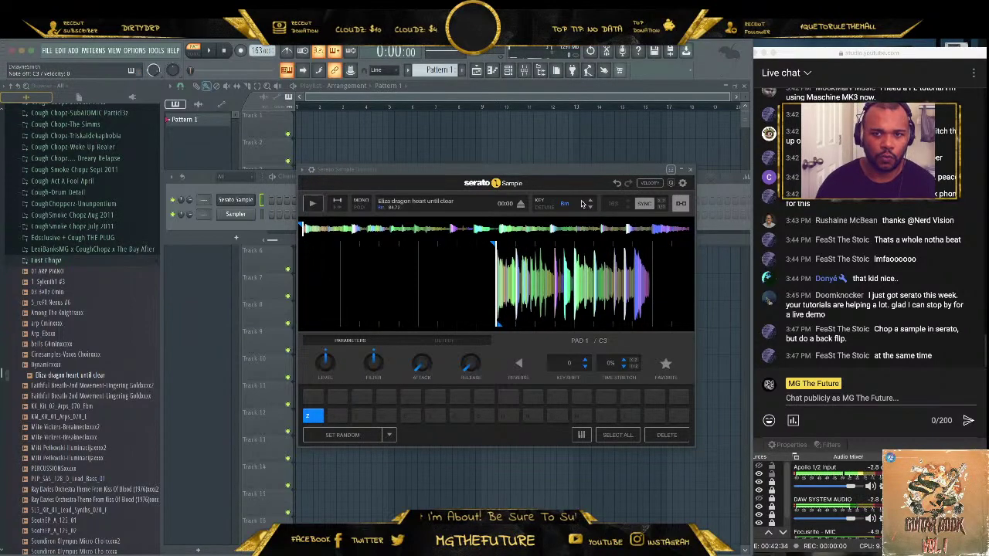
click(351, 435)
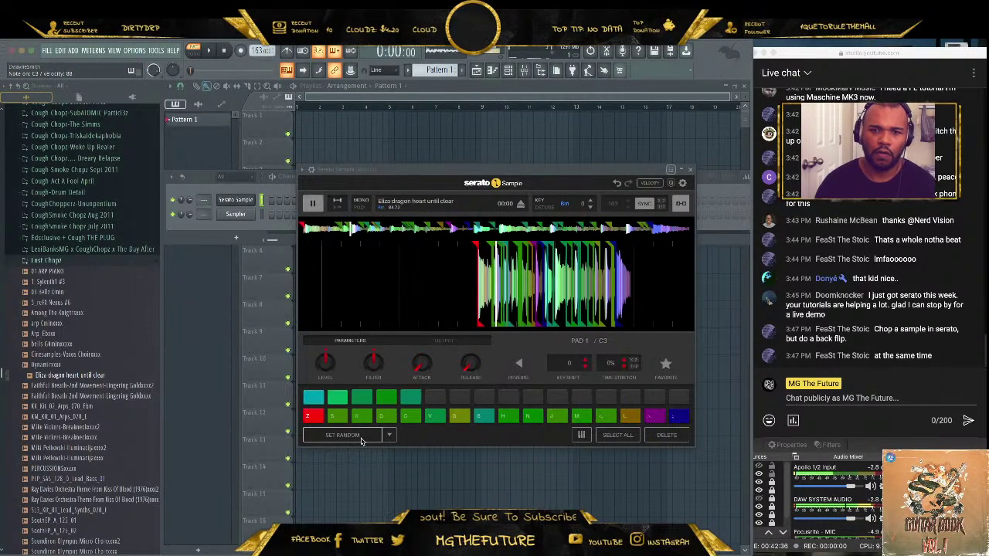
- Halve the sample's synced tempo in Serato Sample and audition the random slices on the pads
key(n)
key(z)
click(662, 209)
key(n)
key(comma)
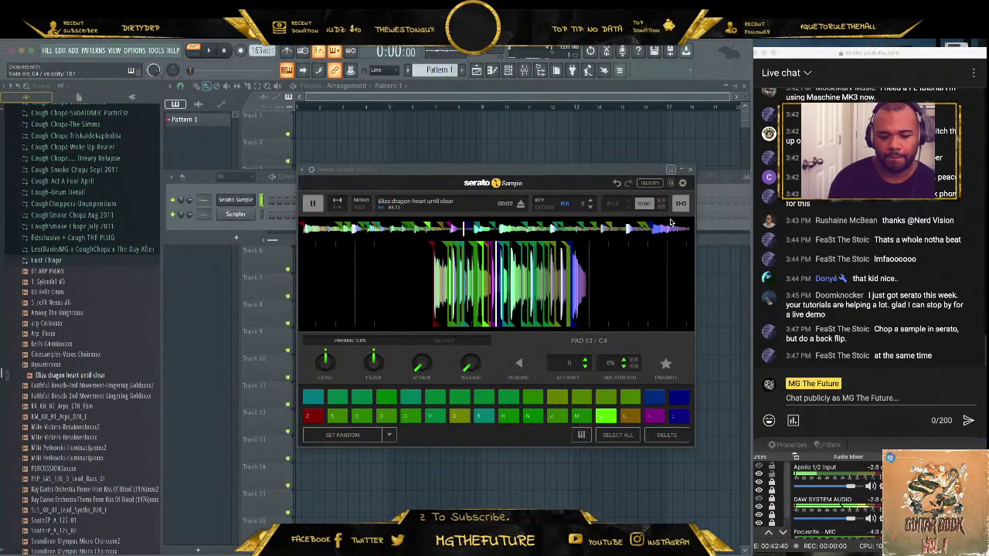
key(h)
key(l)
key(period)
key(semicolon)
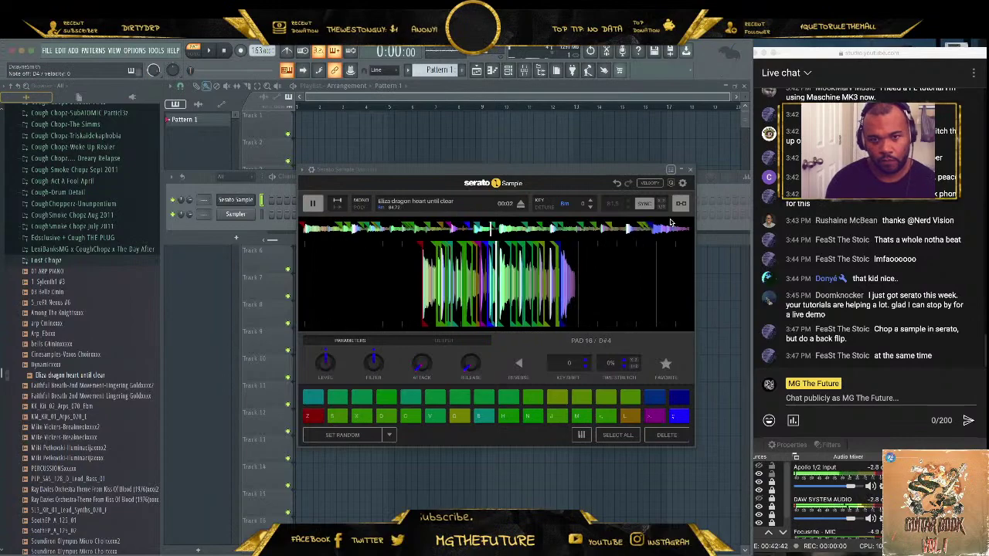
- Audition the random slices of Eliza dragon heart until clear across the Serato Sample pads, returning repeatedly to pad 16
key(b)
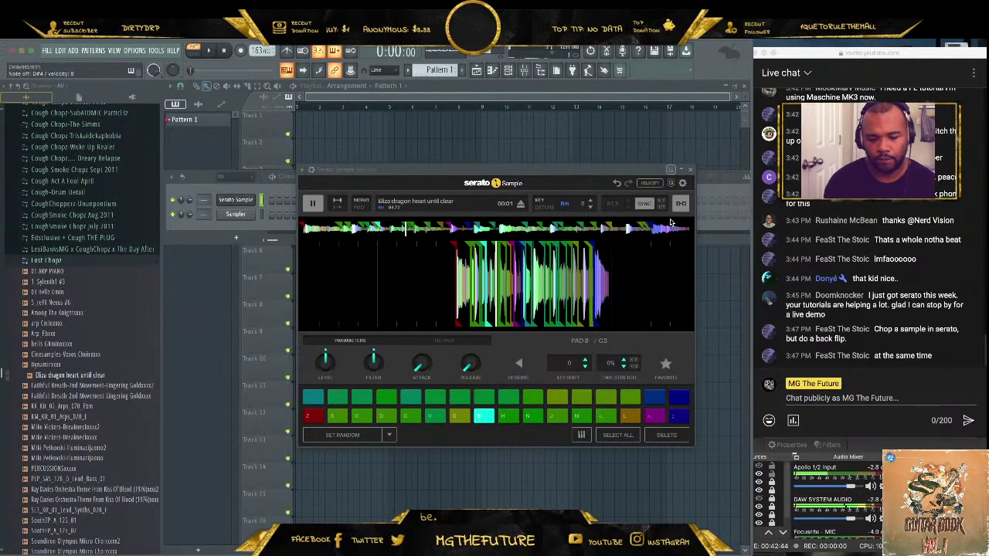
key(semicolon)
key(slash)
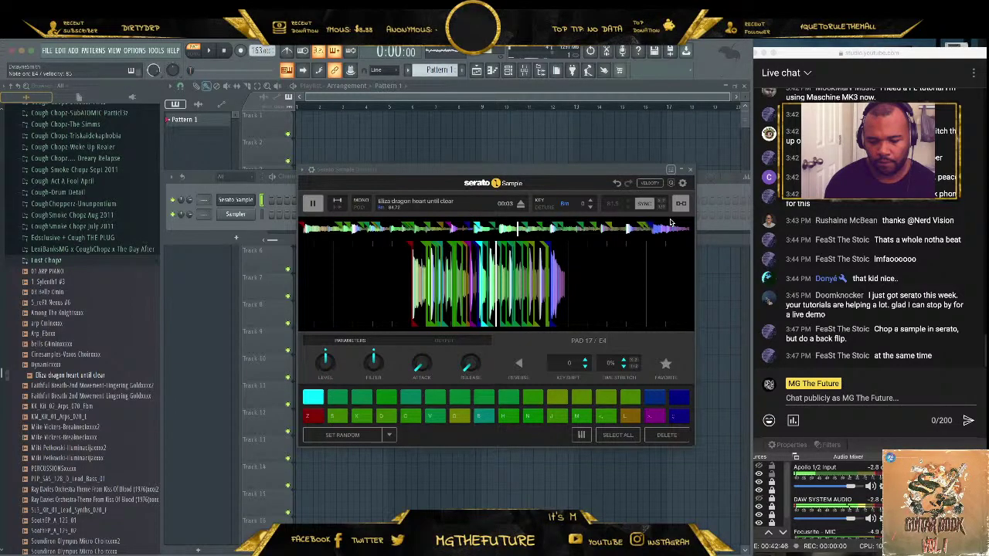
key(period)
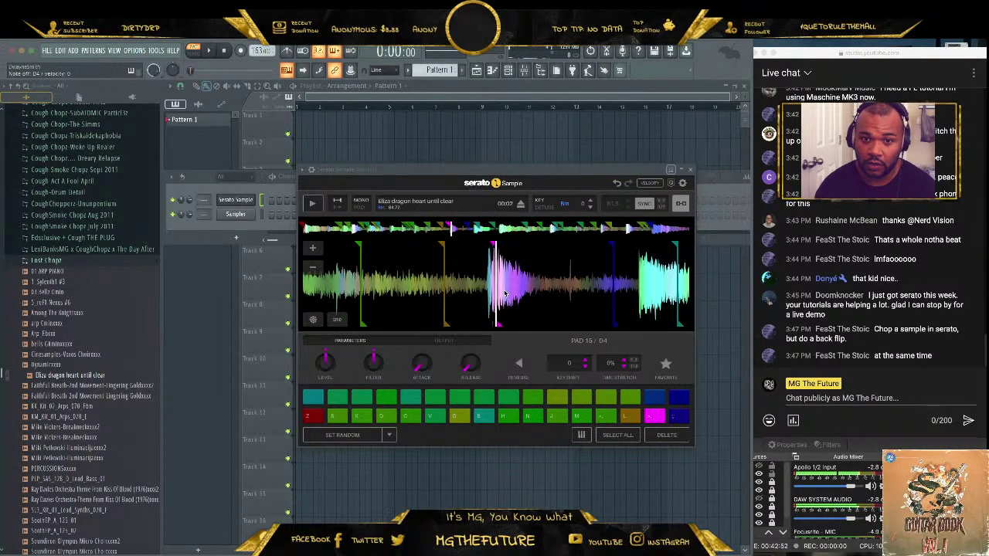
key(semicolon)
key(semicolon)
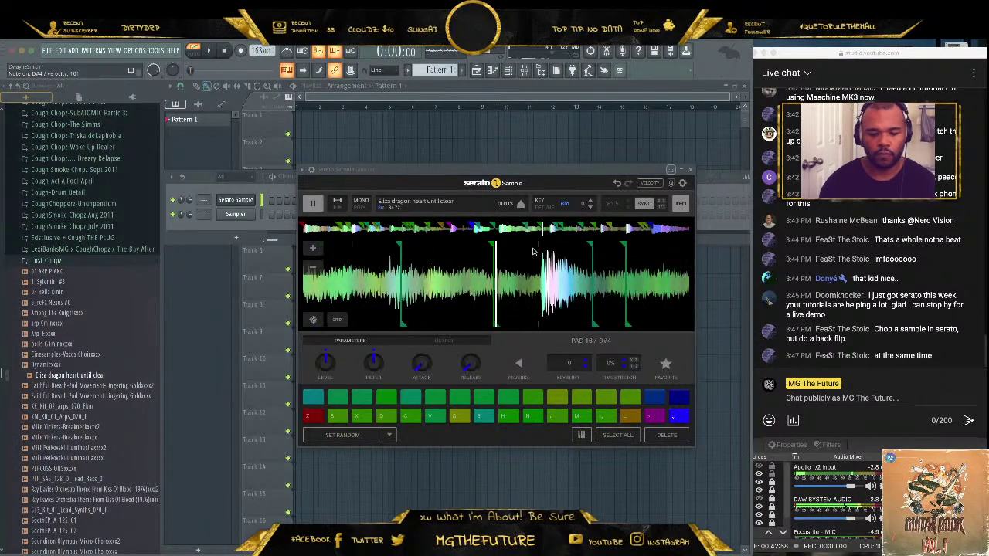
key(z)
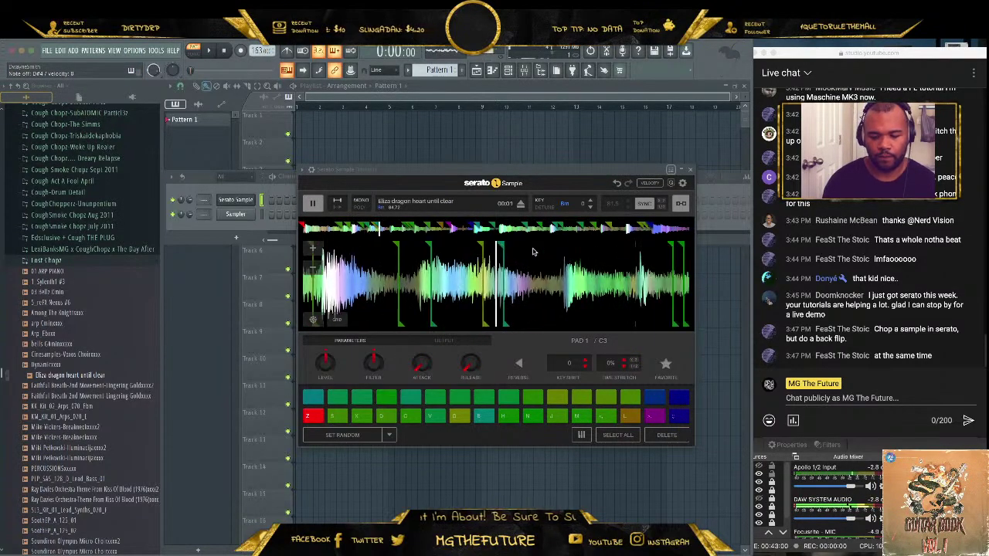
key(semicolon)
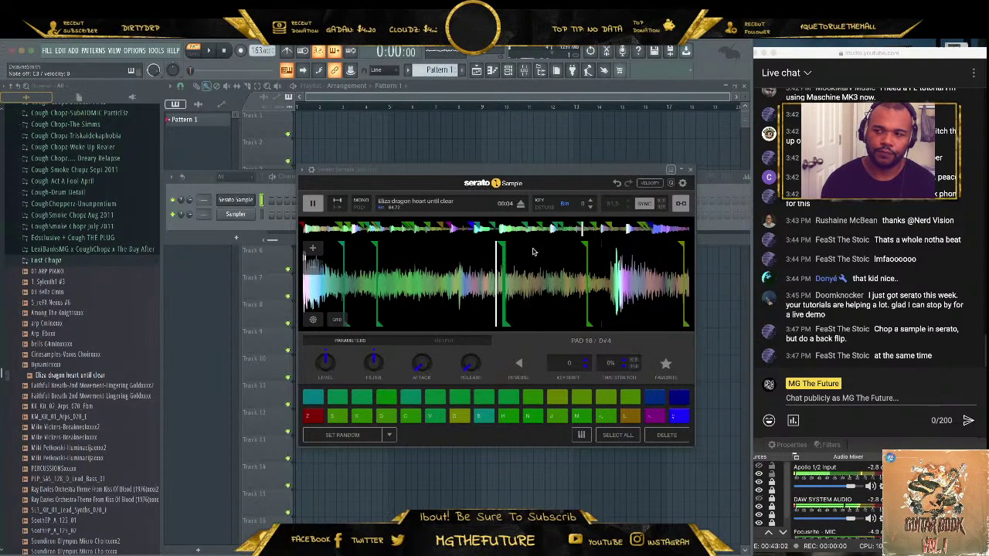
key(d)
key(v)
key(b)
key(t)
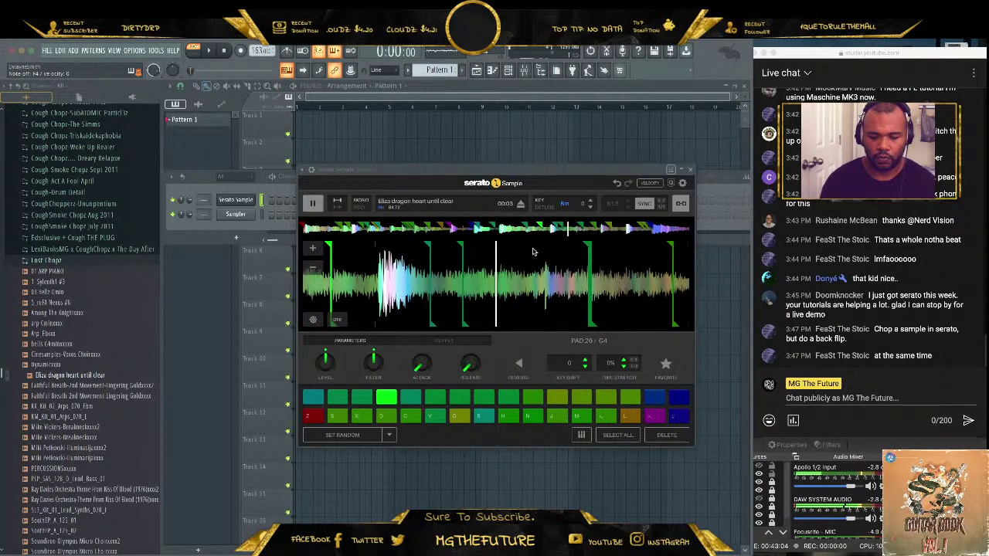
key(semicolon)
- Shift the sample's key down two semitones to Am and audition pad 16
click(590, 207)
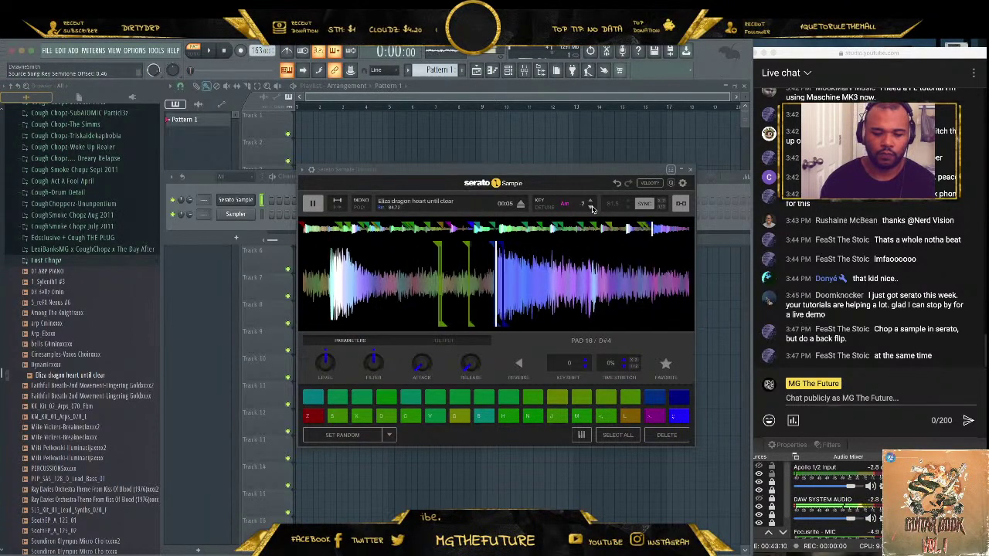
key(semicolon)
key(semicolon)
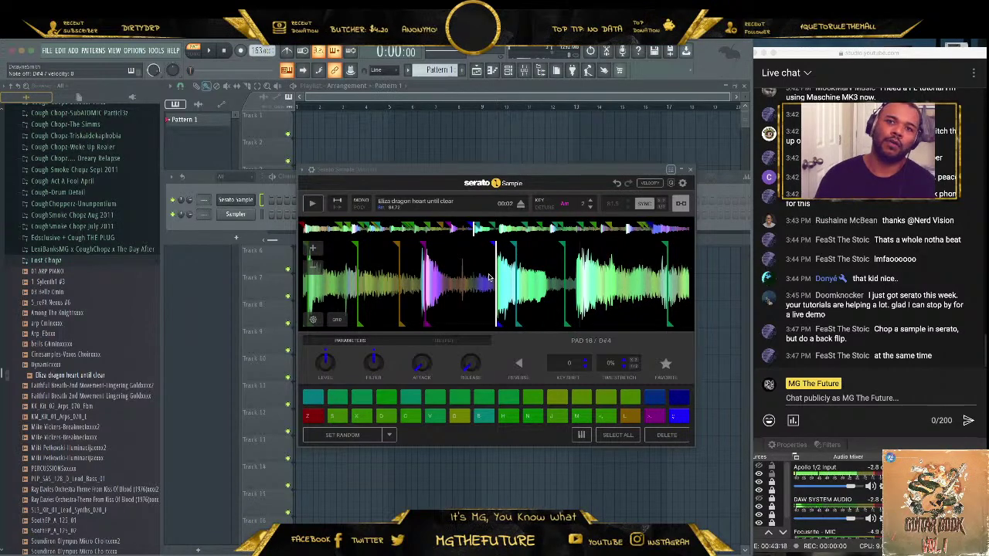
key(semicolon)
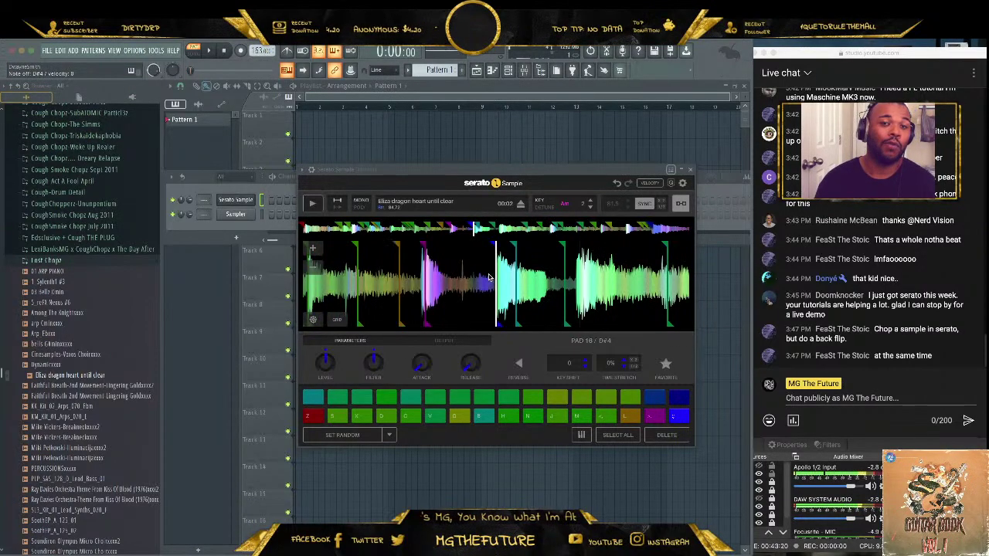
- Move pad 17's slice start to the onset of the following hit in the waveform and audition it with pad 16
key(z)
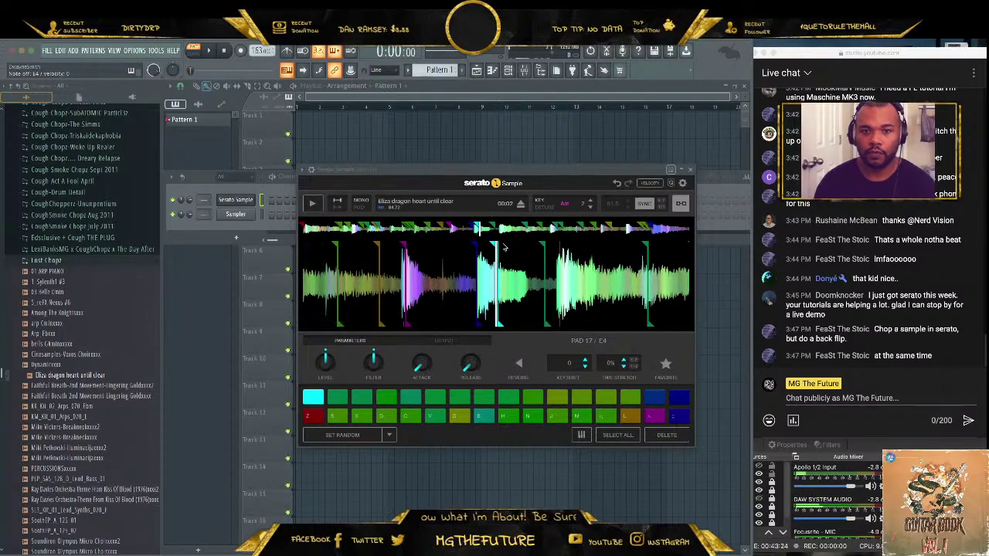
key(z)
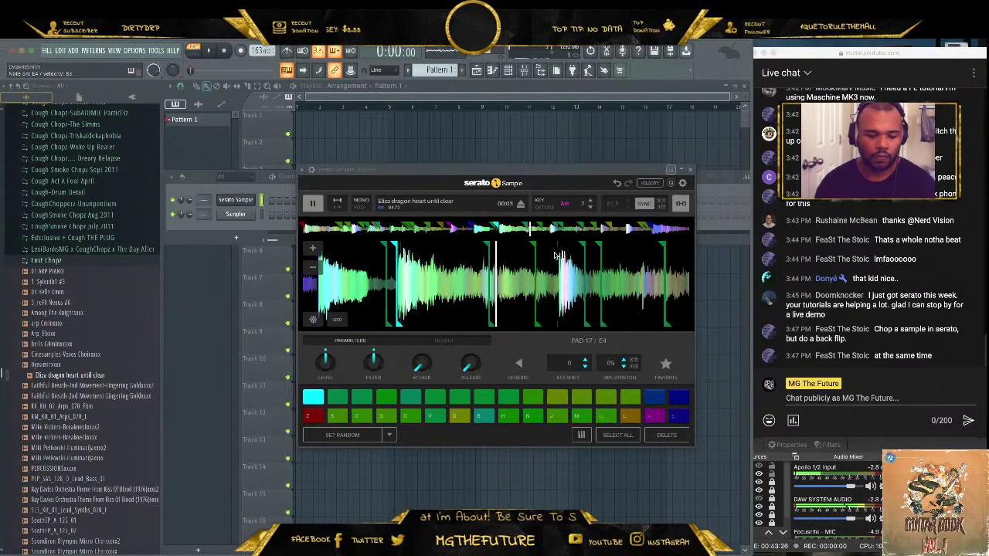
key(z)
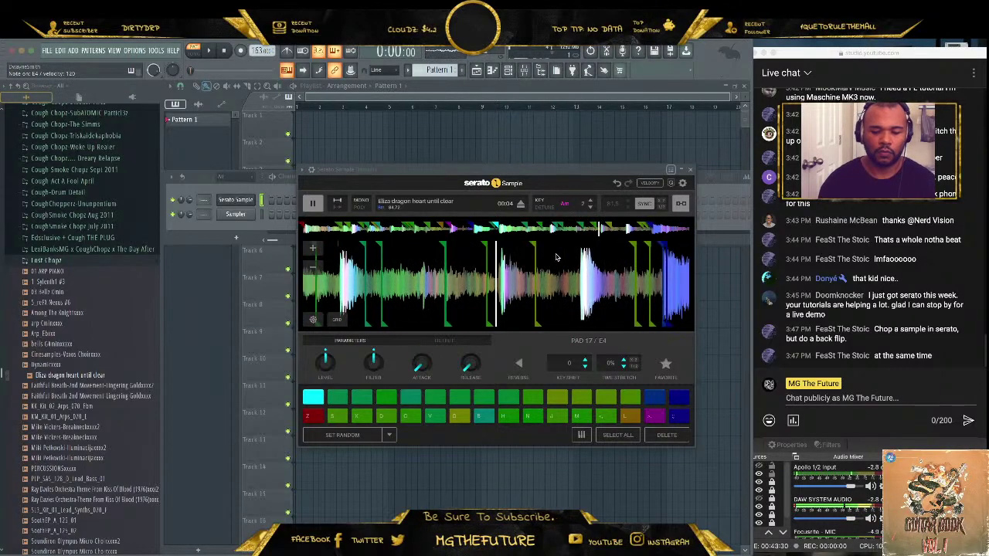
key(z)
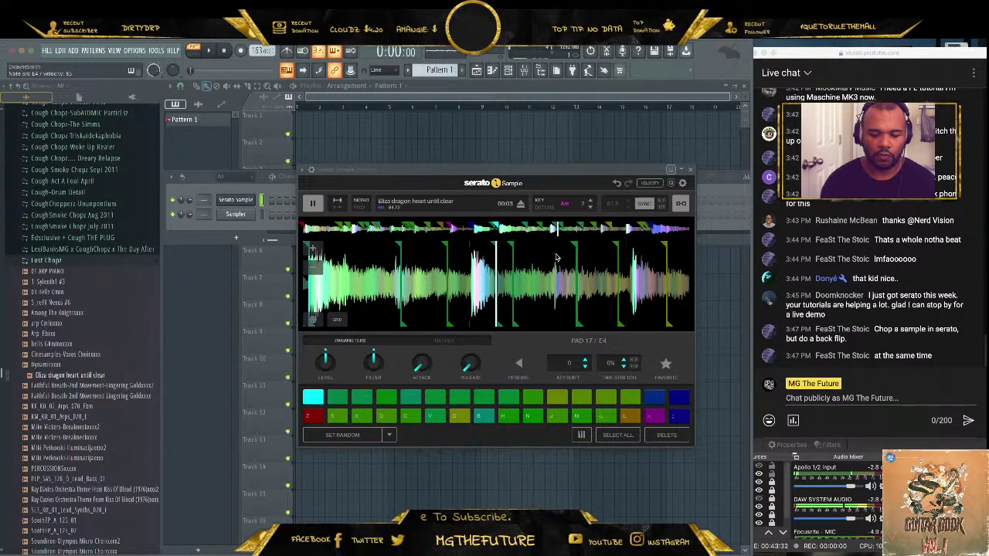
key(semicolon)
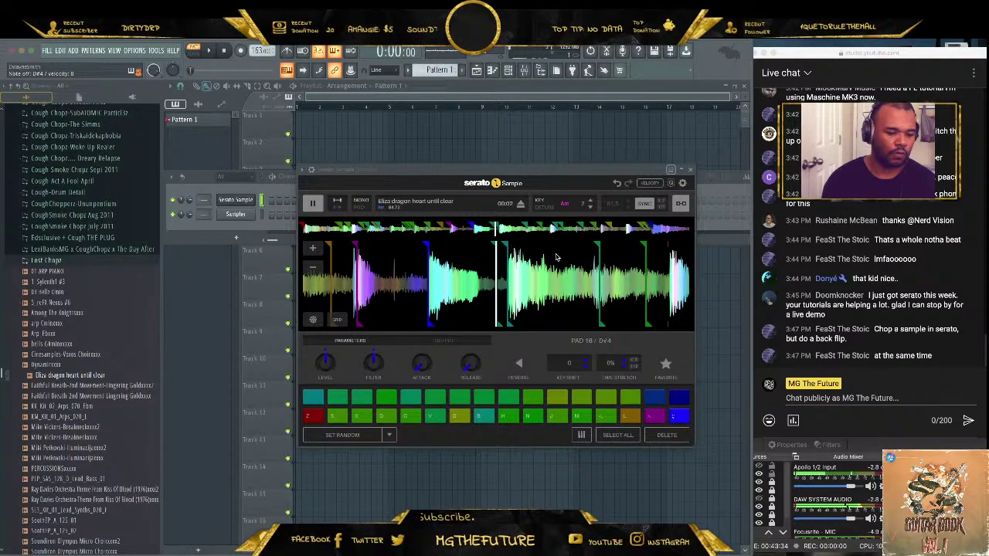
- Move pad 8's slice start to the very beginning of the sample and audition it
key(b)
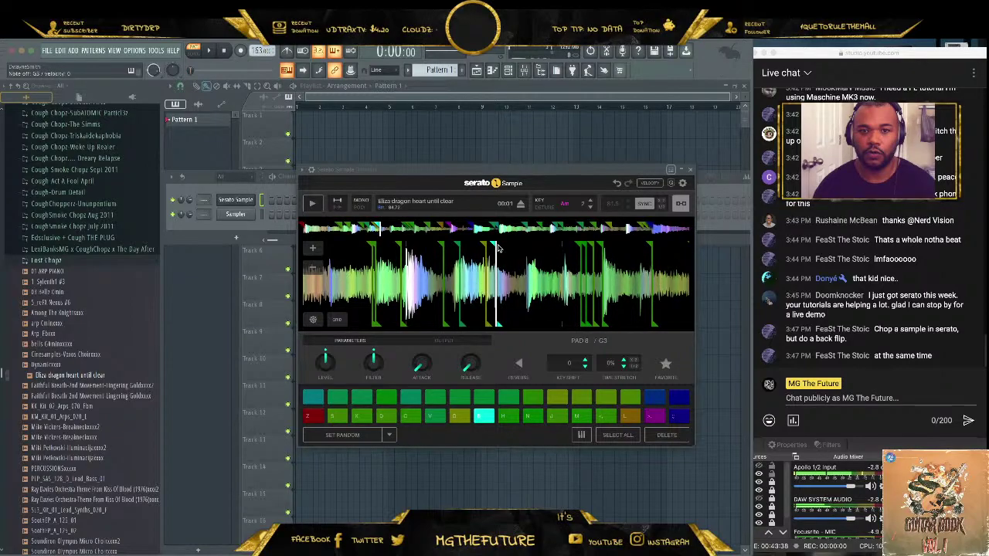
key(b)
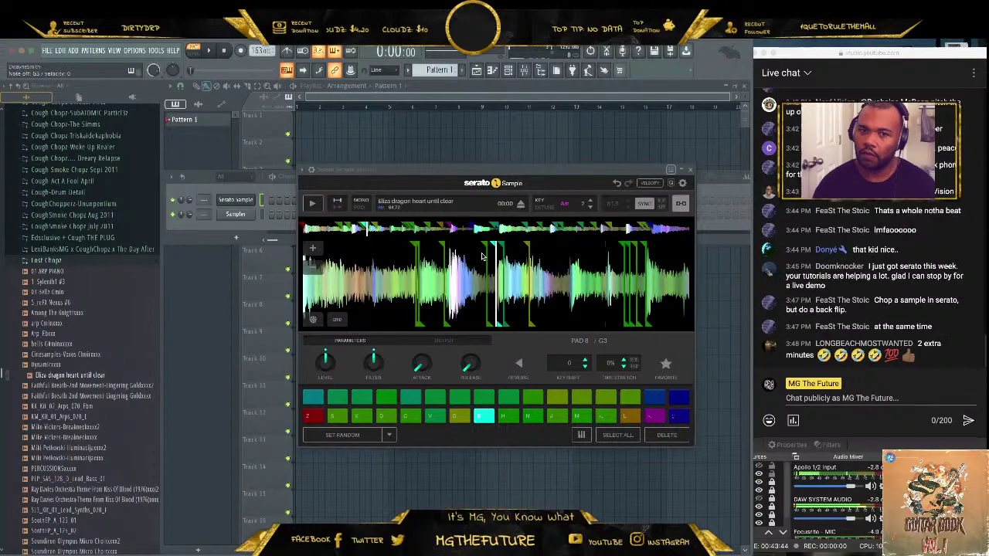
key(b)
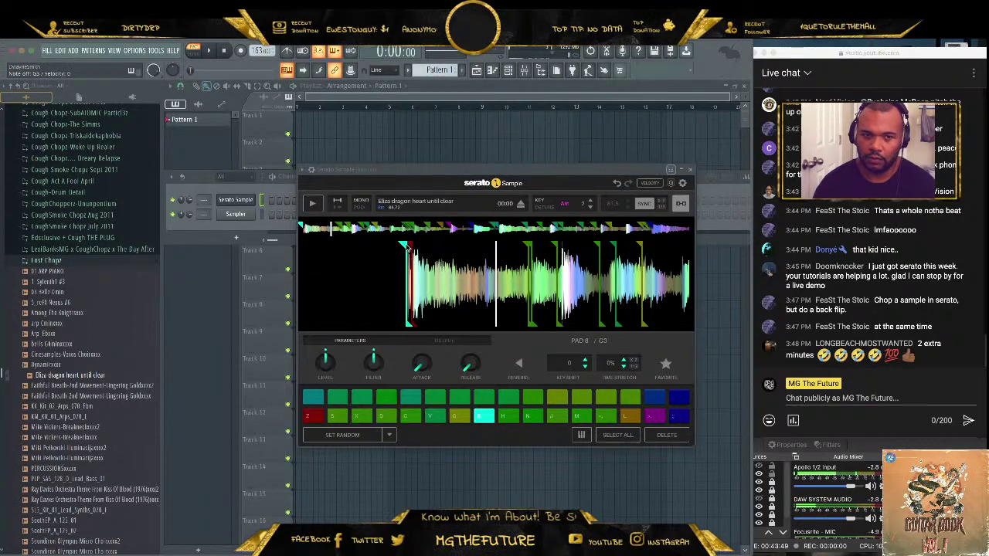
key(b)
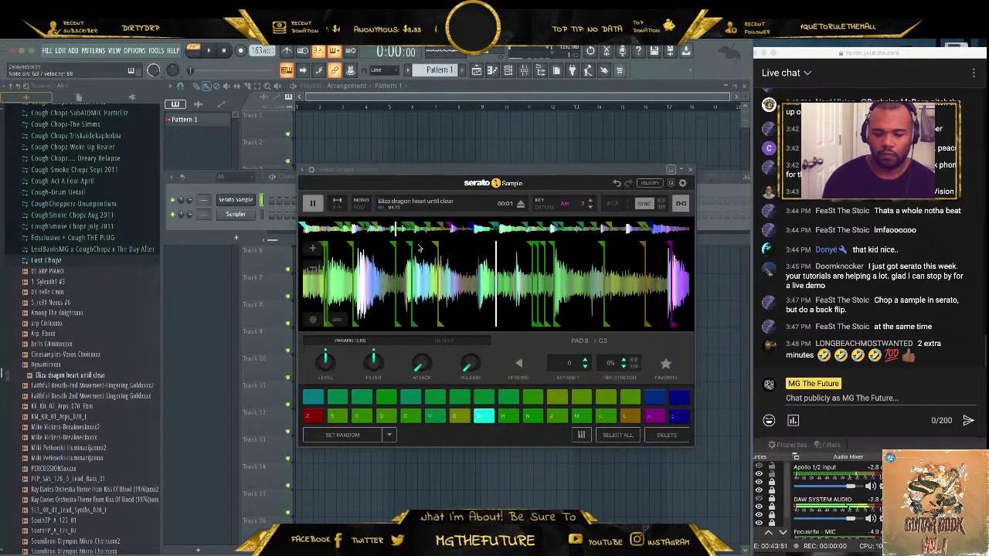
- Rehearse a chop sequence with pads 8, 16 and 17
key(semicolon)
key(slash)
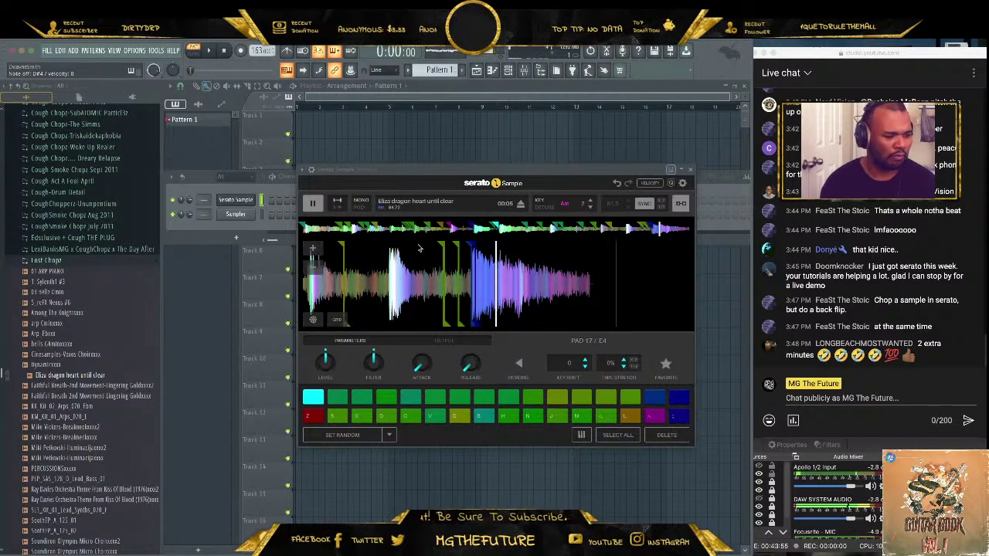
key(b)
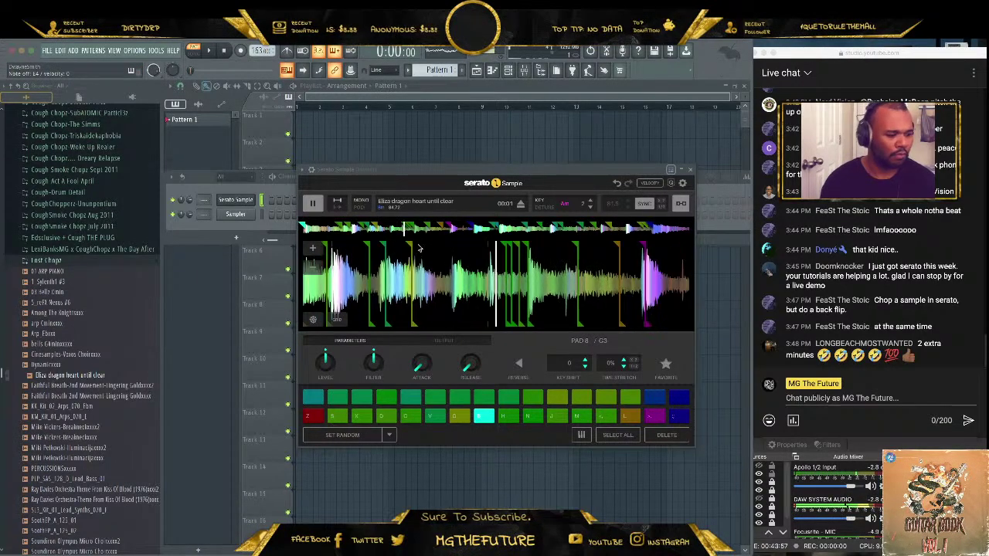
key(semicolon)
key(slash)
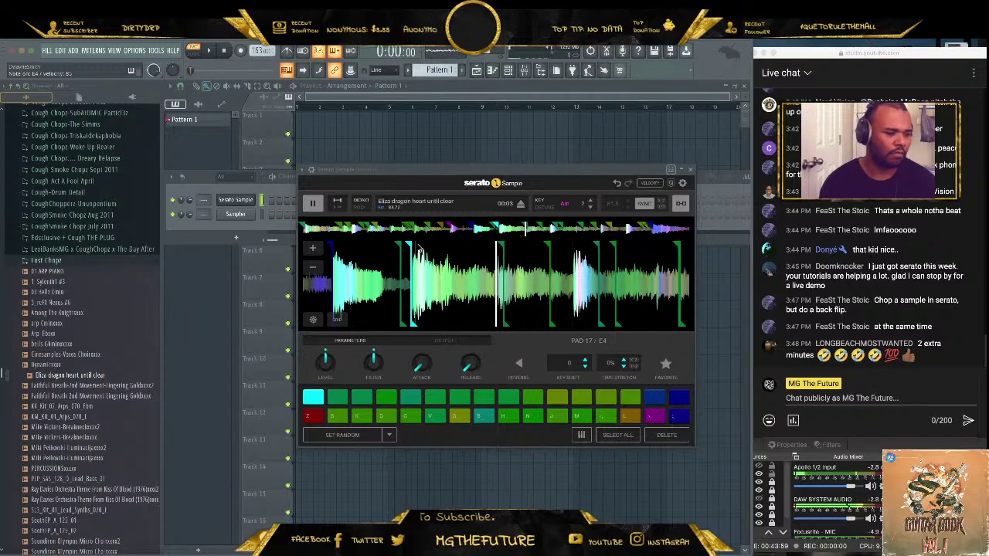
key(semicolon)
key(b)
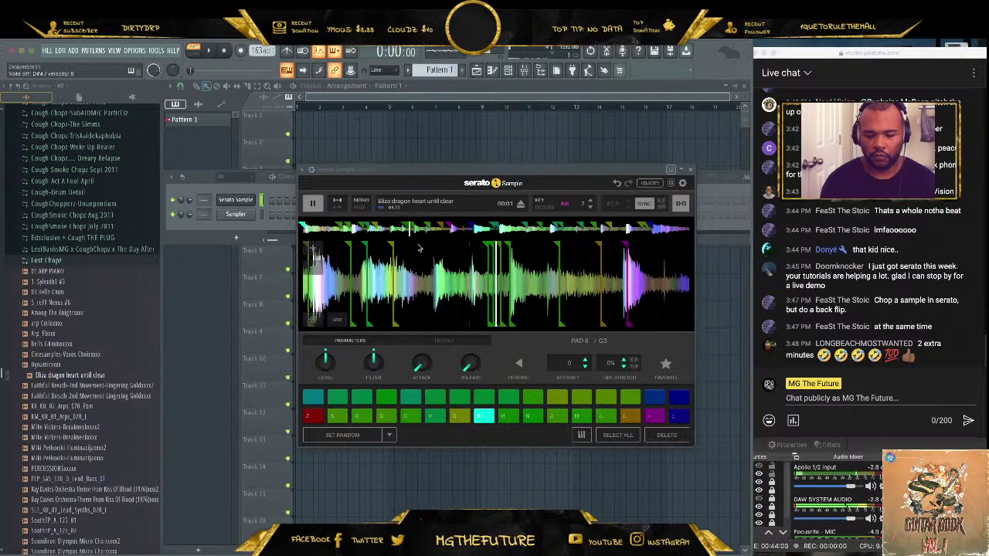
key(semicolon)
key(slash)
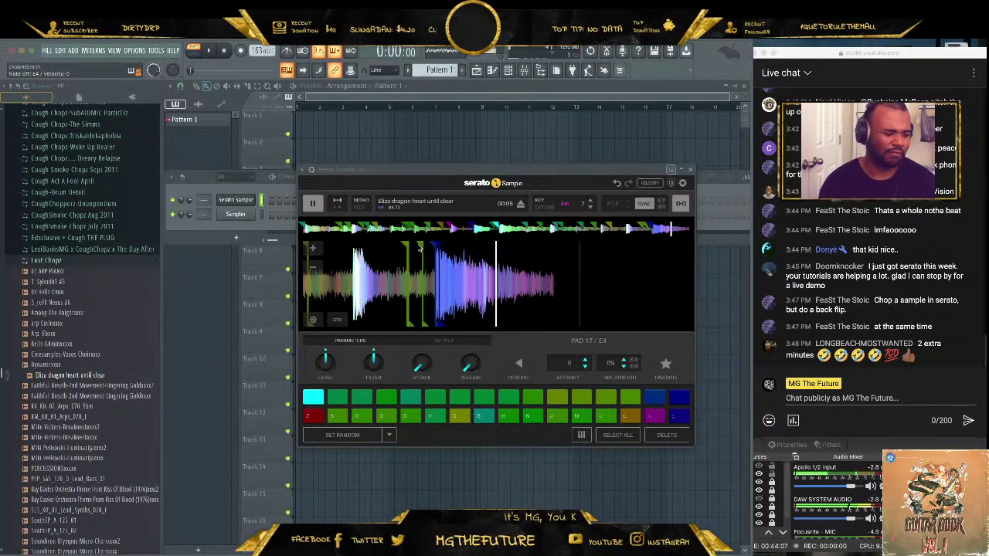
key(semicolon)
key(b)
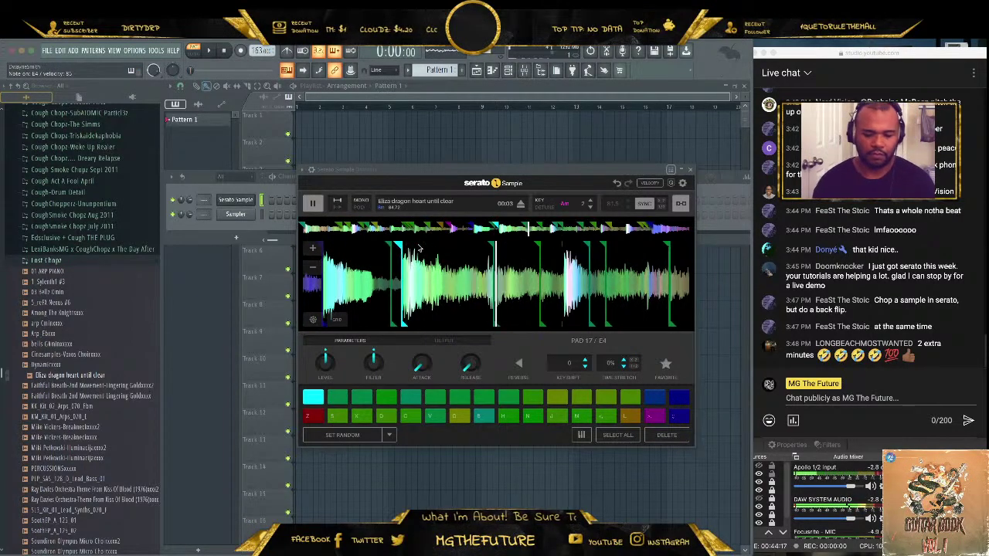
- Try out further slices such as pad 11 alongside pads 8 and 16 for the chop sequence
key(semicolon)
key(b)
key(t)
key(6)
key(y)
key(7)
key(j)
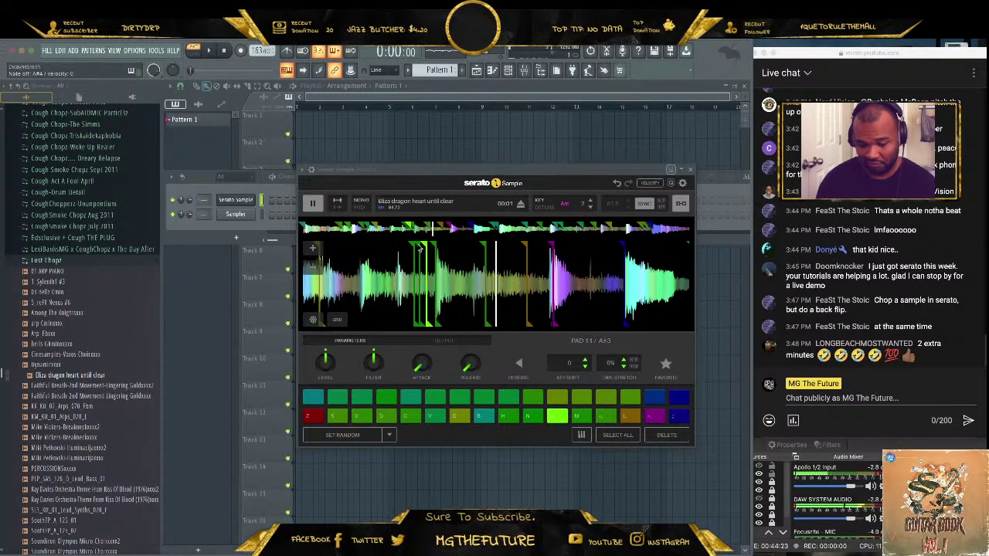
key(b)
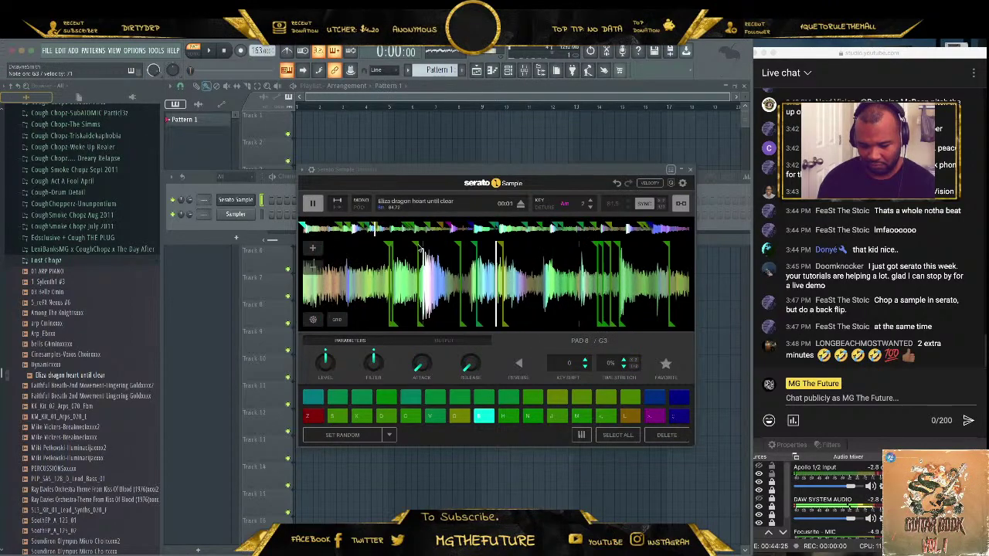
key(semicolon)
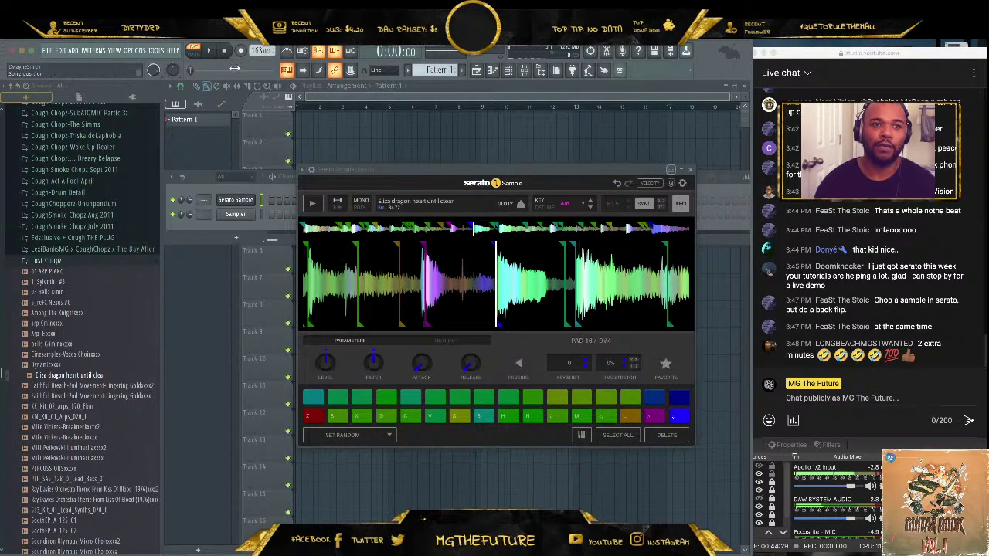
- Record the chop sequence with pads 8, 16 and 17 into Pattern 1, stop recording and close the Serato Sample window
click(210, 53)
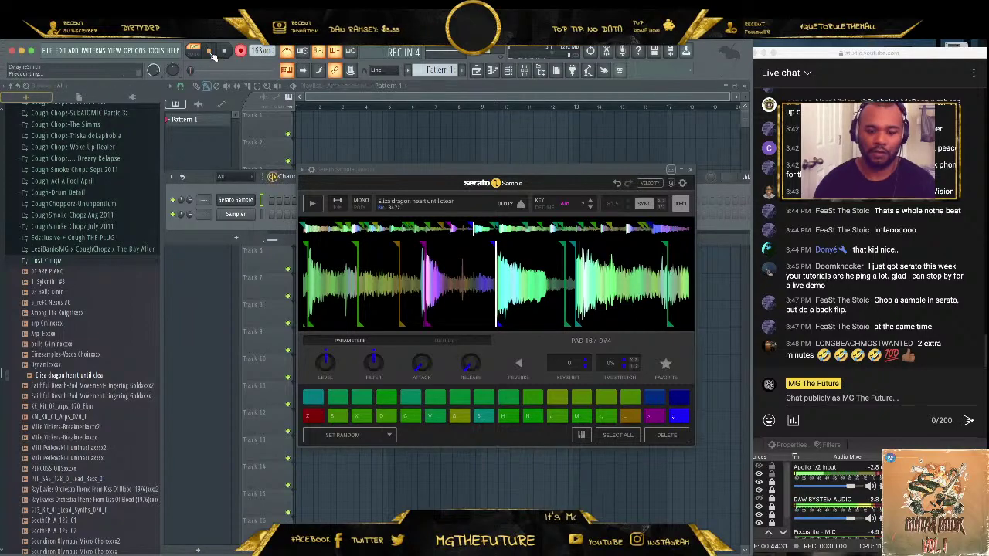
key(b)
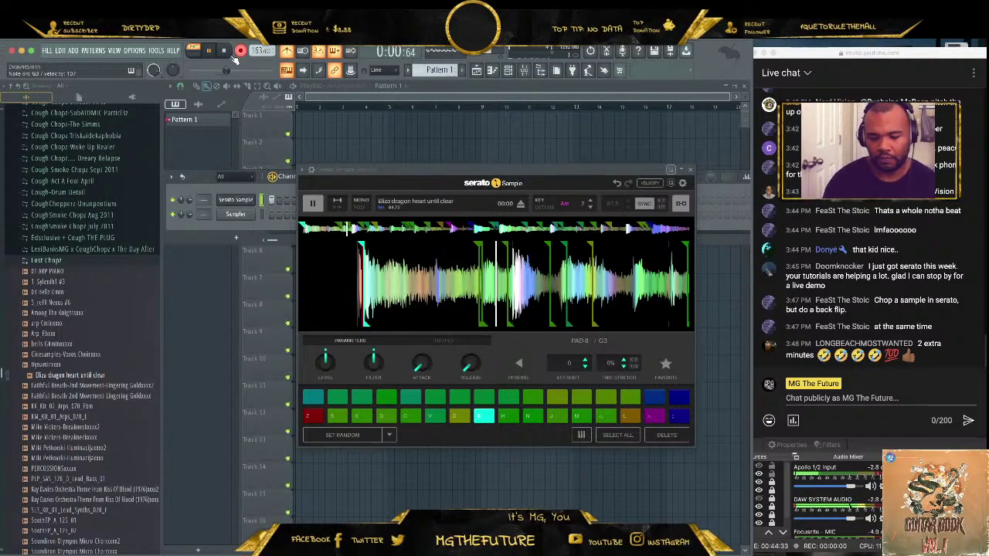
key(;)
key(/)
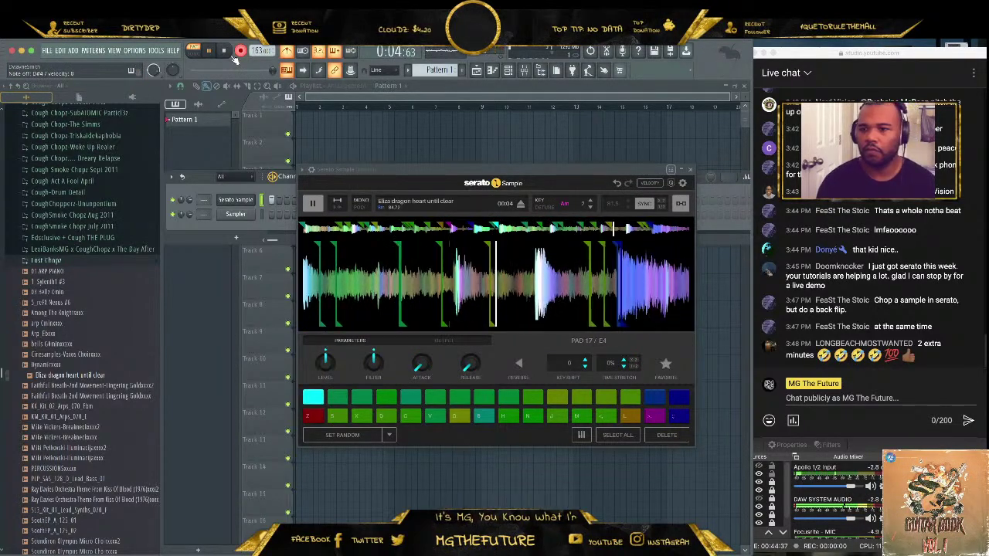
click(224, 51)
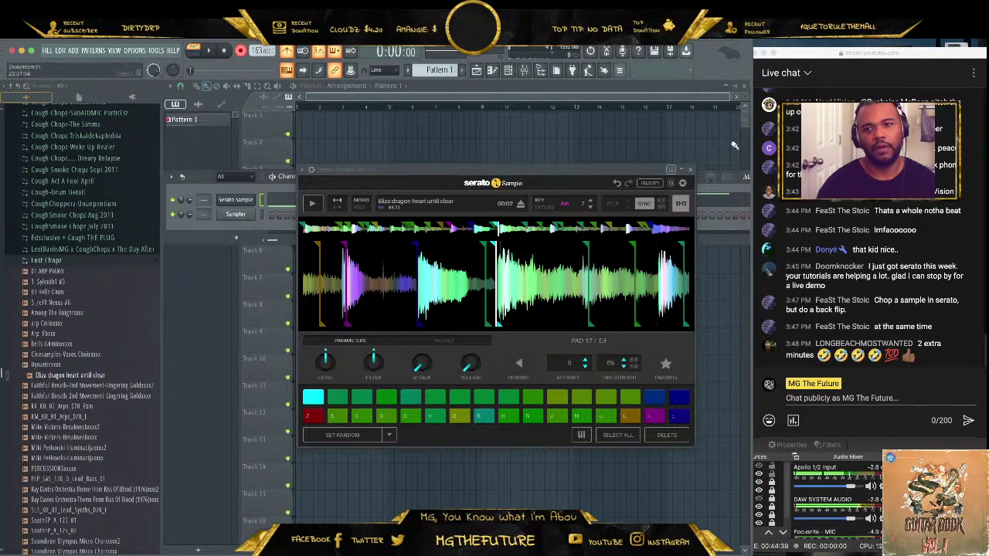
click(692, 170)
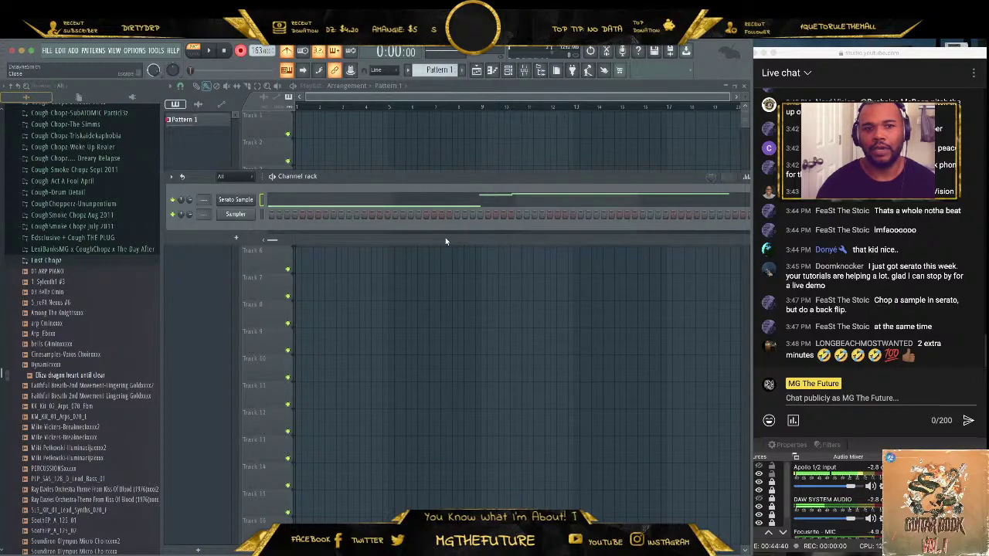
- Play back the recorded Pattern 1, collapse the Samples folder in the browser and expand the Drums folder
key(space)
scroll(117, 240, up, 5)
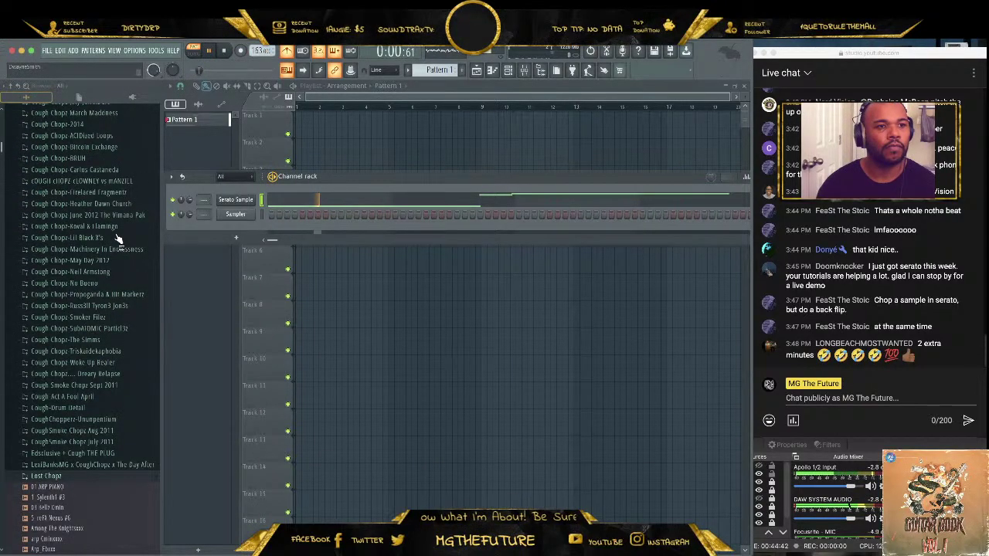
scroll(119, 239, up, 5)
click(56, 411)
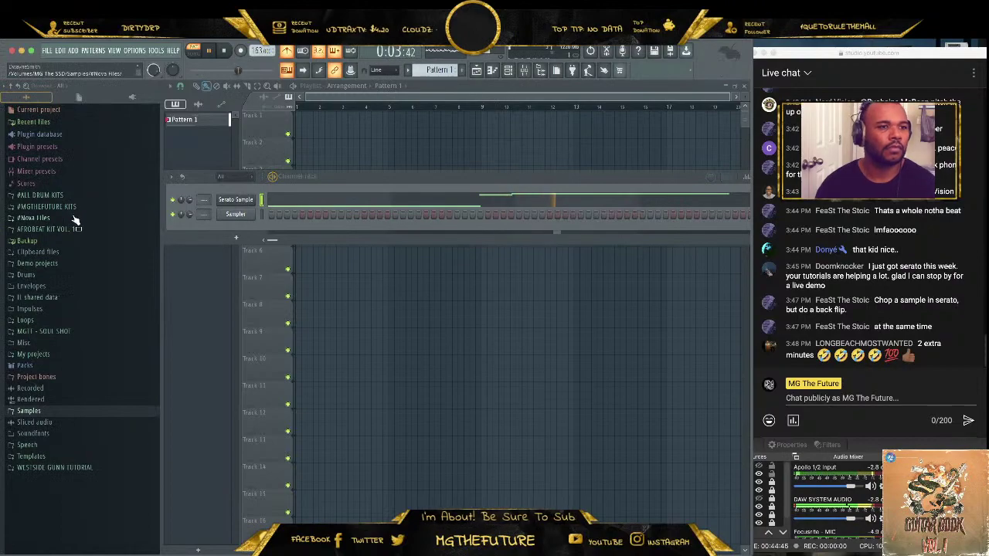
click(69, 275)
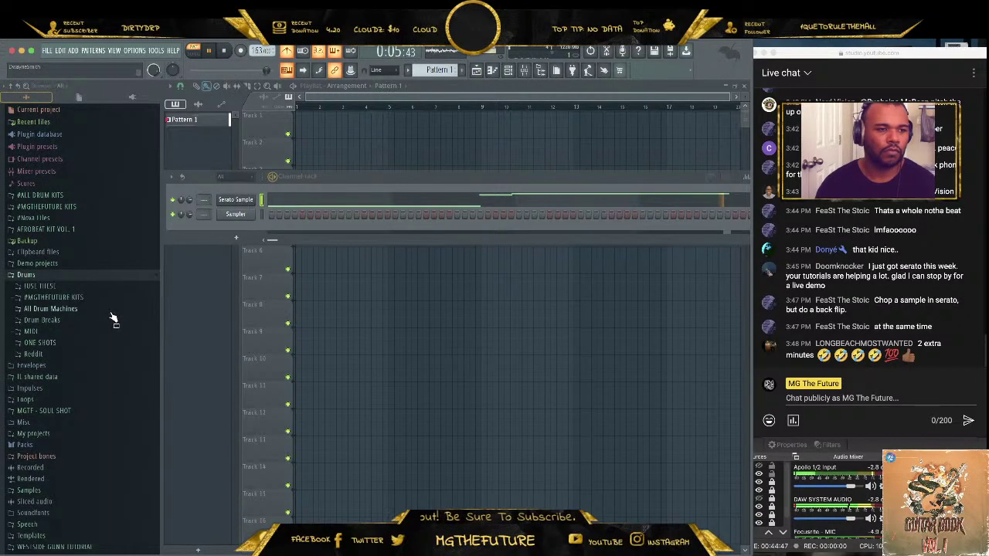